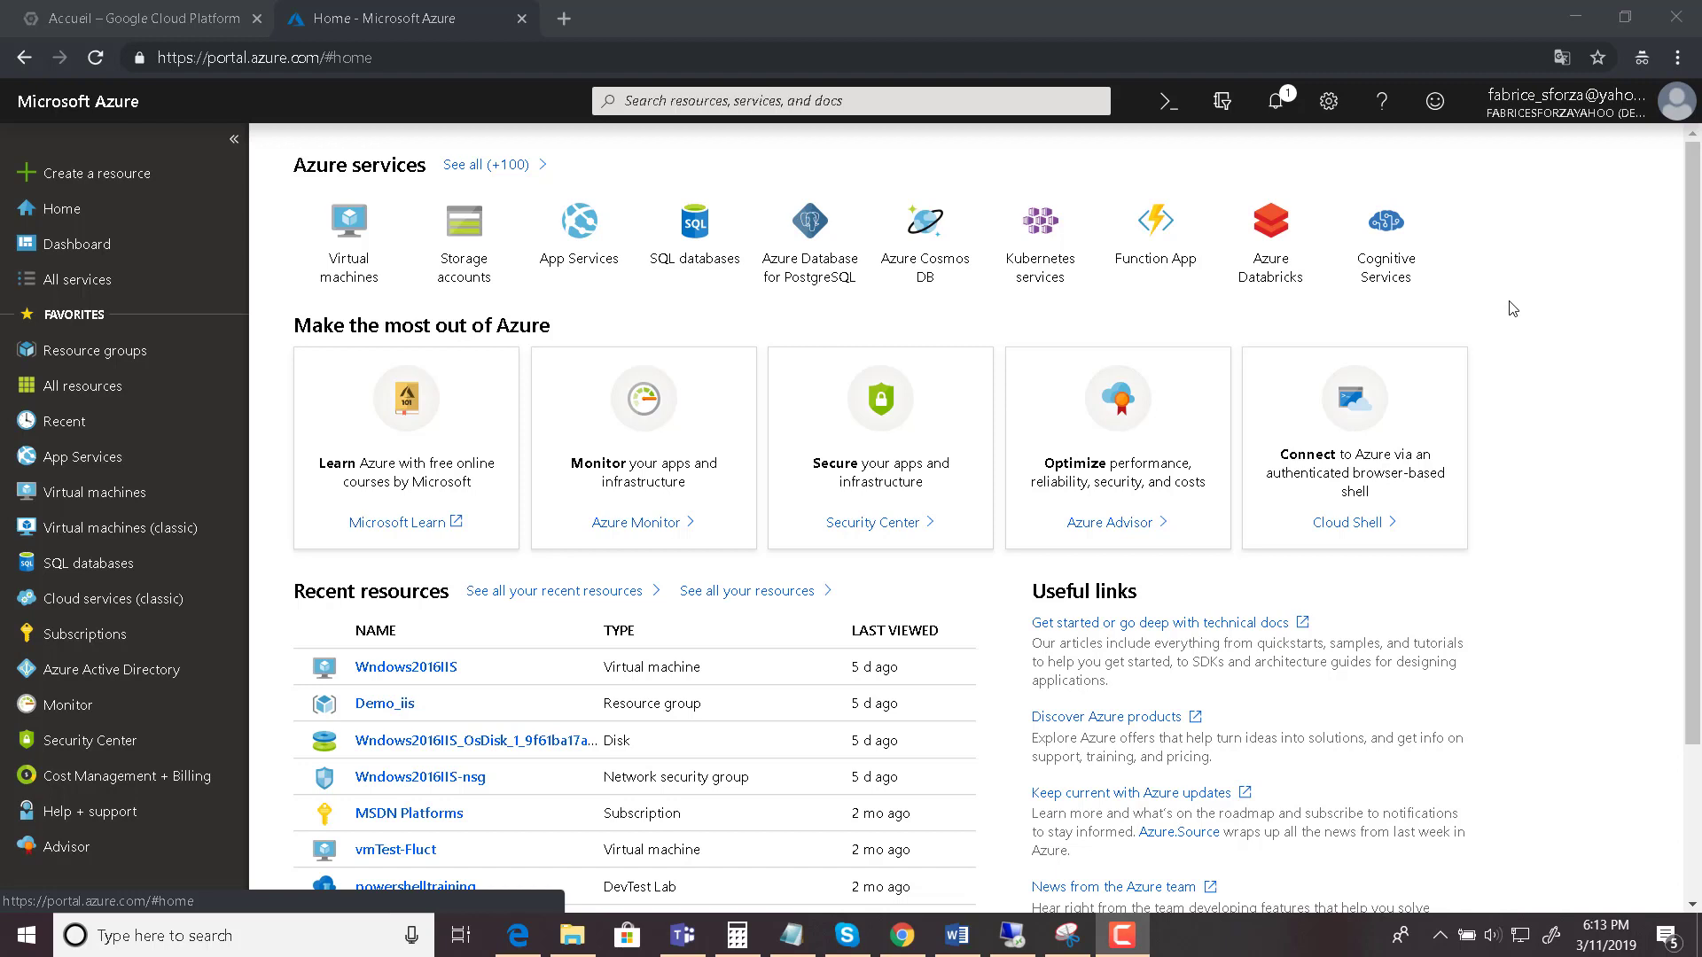
- Choose 'Create a resource' from the Azure home page sidebar
{"action": "left_click", "coordinate": [73, 177]}
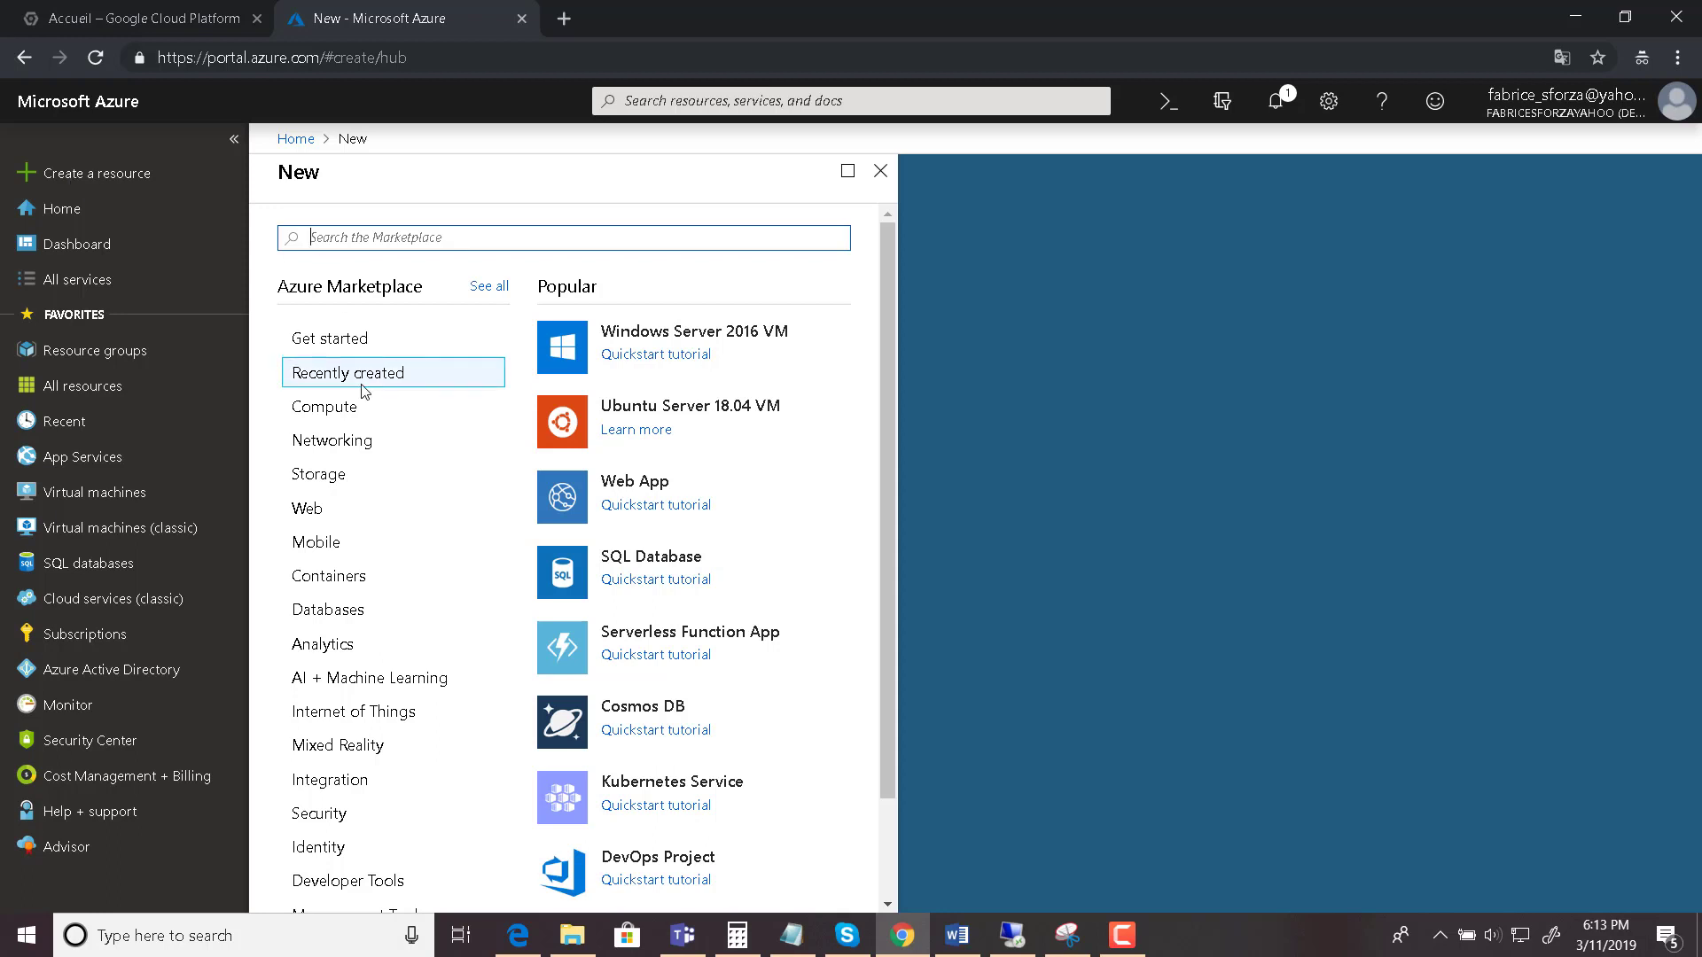
- Browse the Databases category and pick SQL Database
{"action": "left_click", "coordinate": [349, 615]}
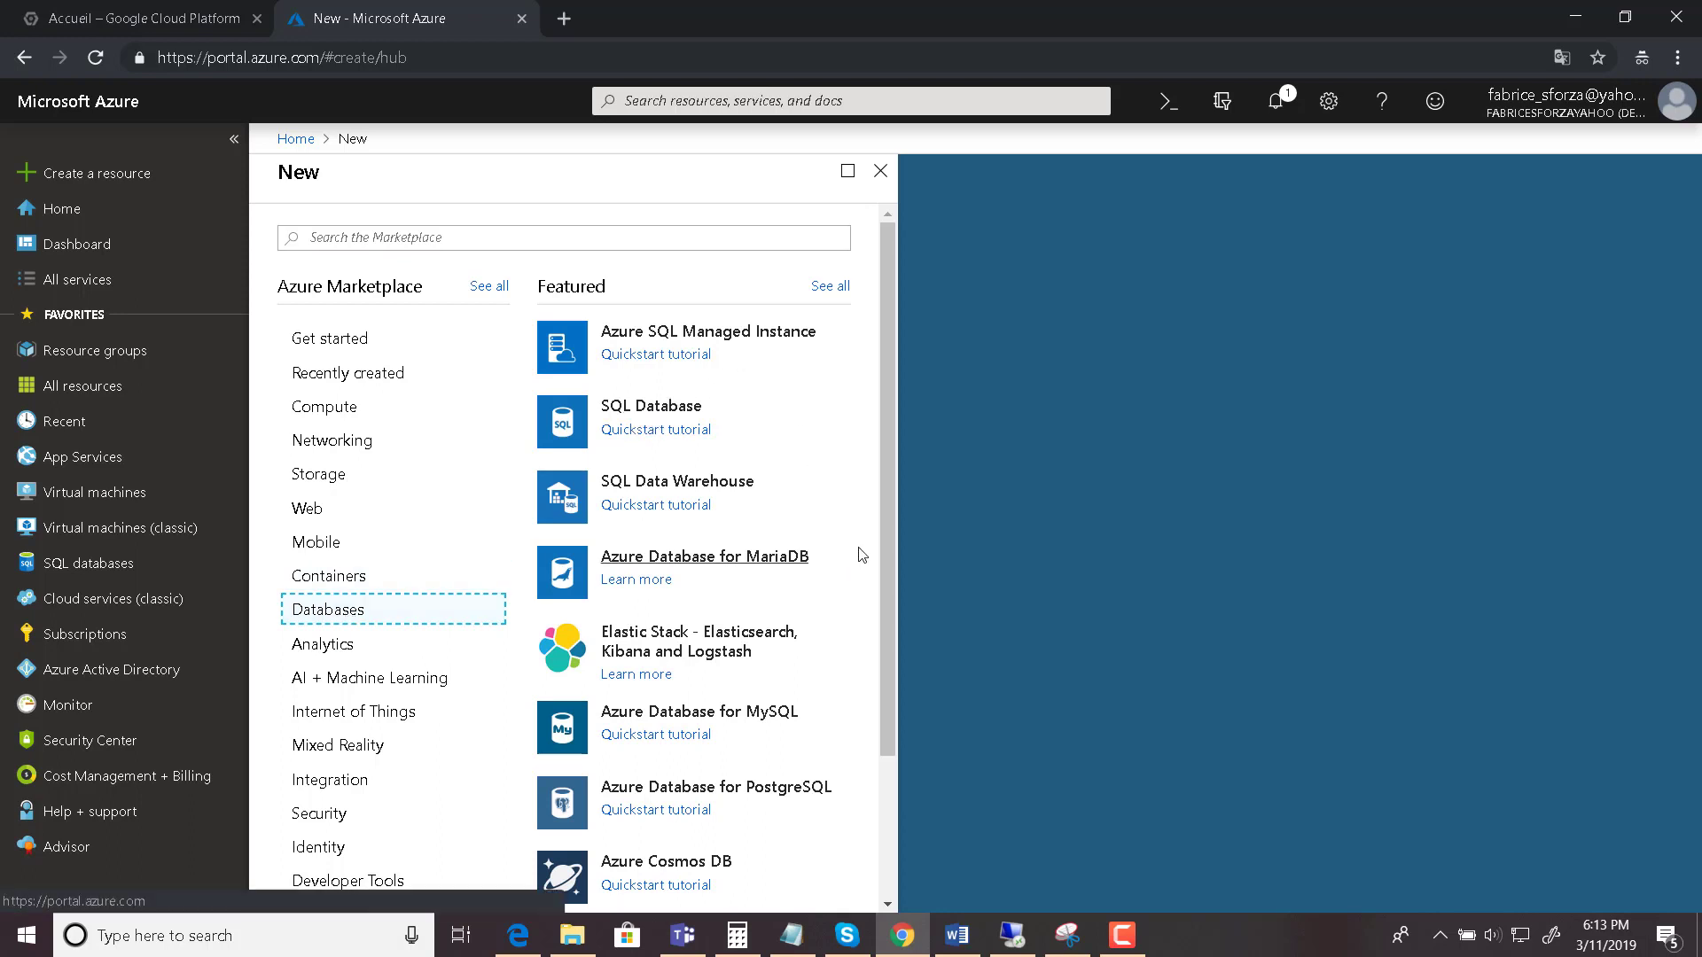
{"action": "scroll", "coordinate": [885, 534], "scroll_direction": "down", "scroll_amount": 1}
{"action": "scroll", "coordinate": [895, 602], "scroll_direction": "down", "scroll_amount": 2}
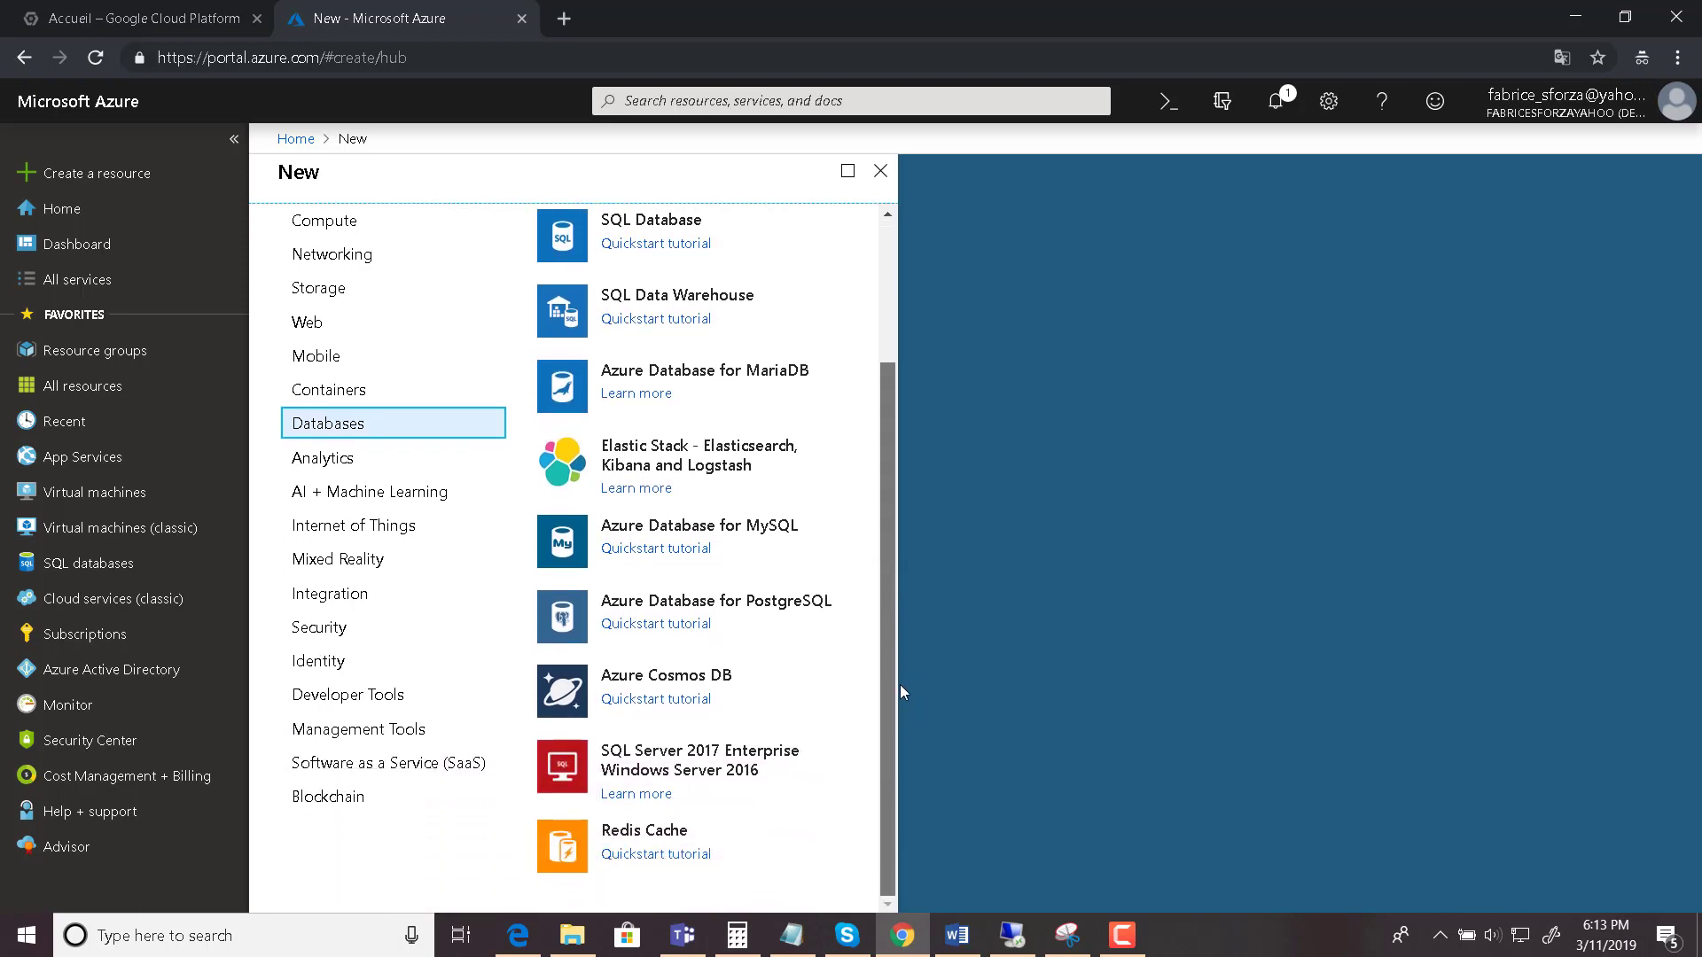
{"action": "scroll", "coordinate": [890, 636], "scroll_direction": "up", "scroll_amount": 3}
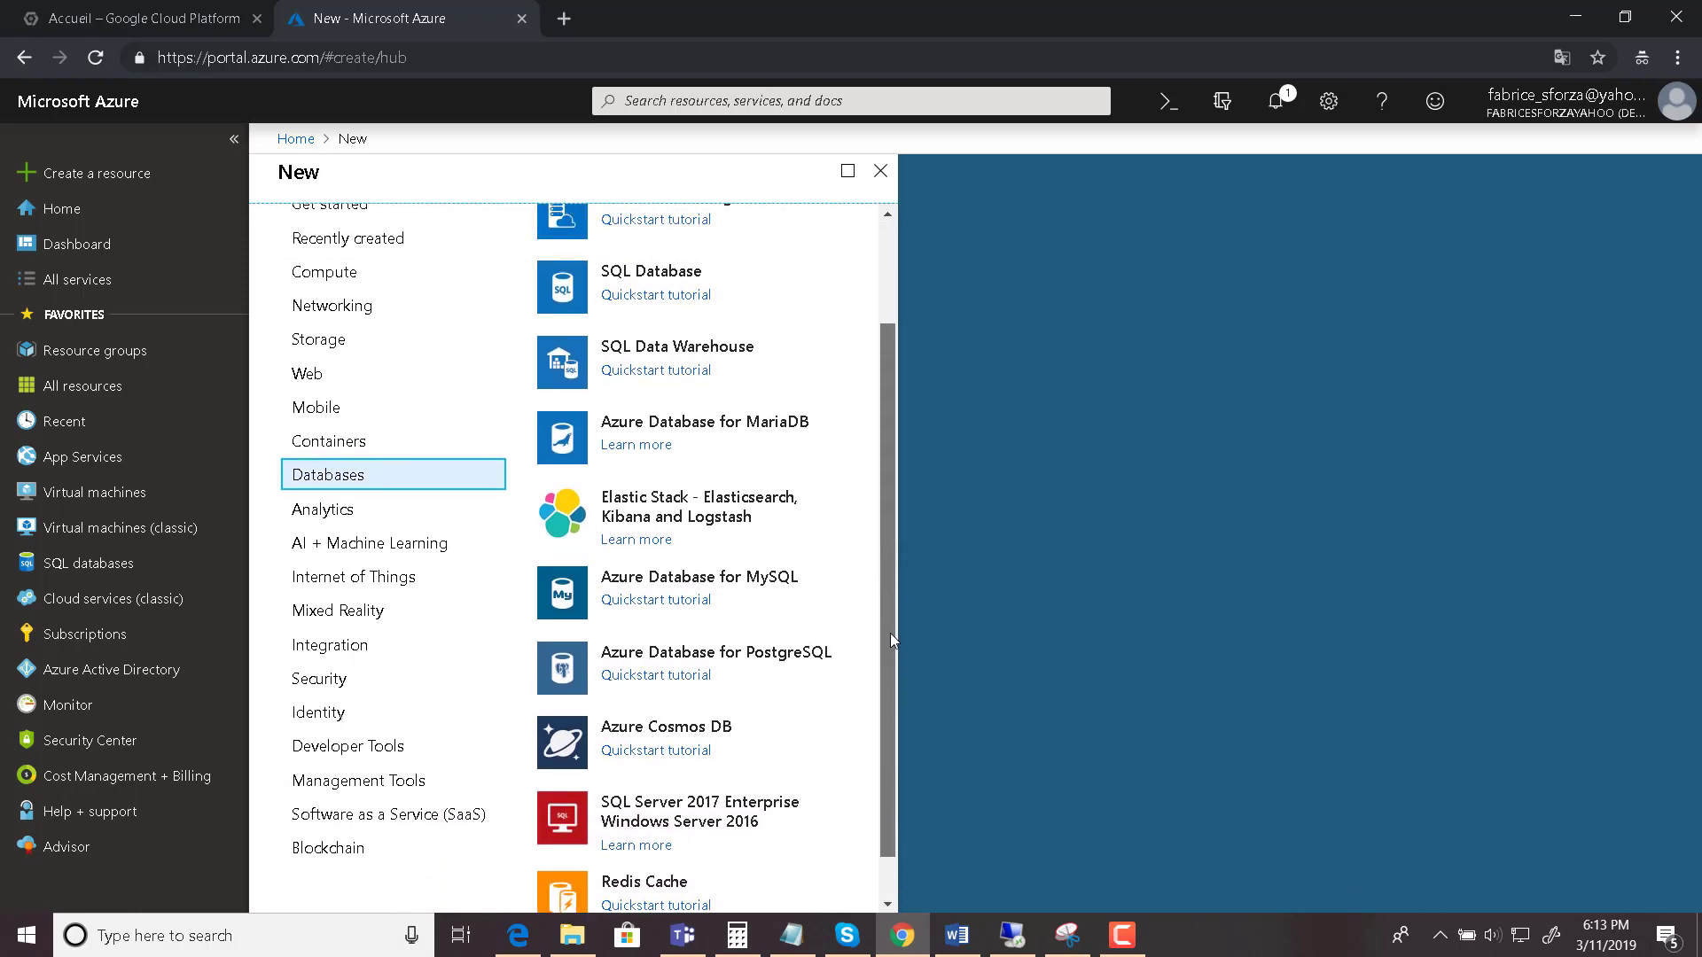
{"action": "scroll", "coordinate": [890, 576], "scroll_direction": "up", "scroll_amount": 1}
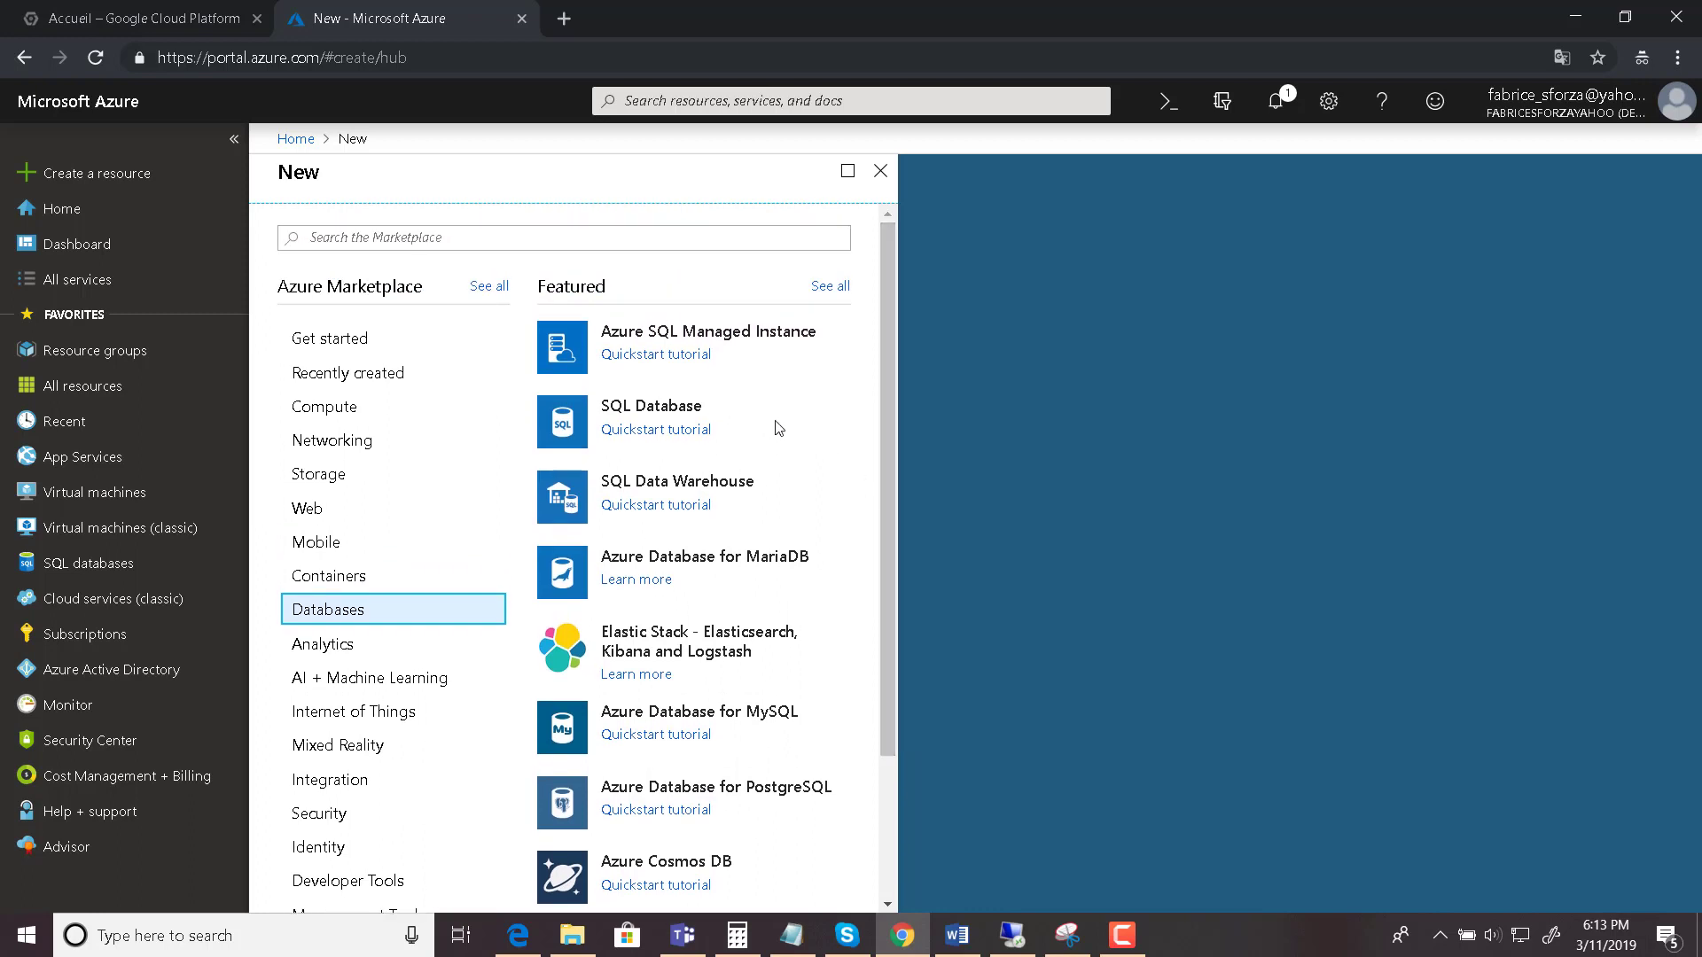
{"action": "left_click", "coordinate": [666, 409]}
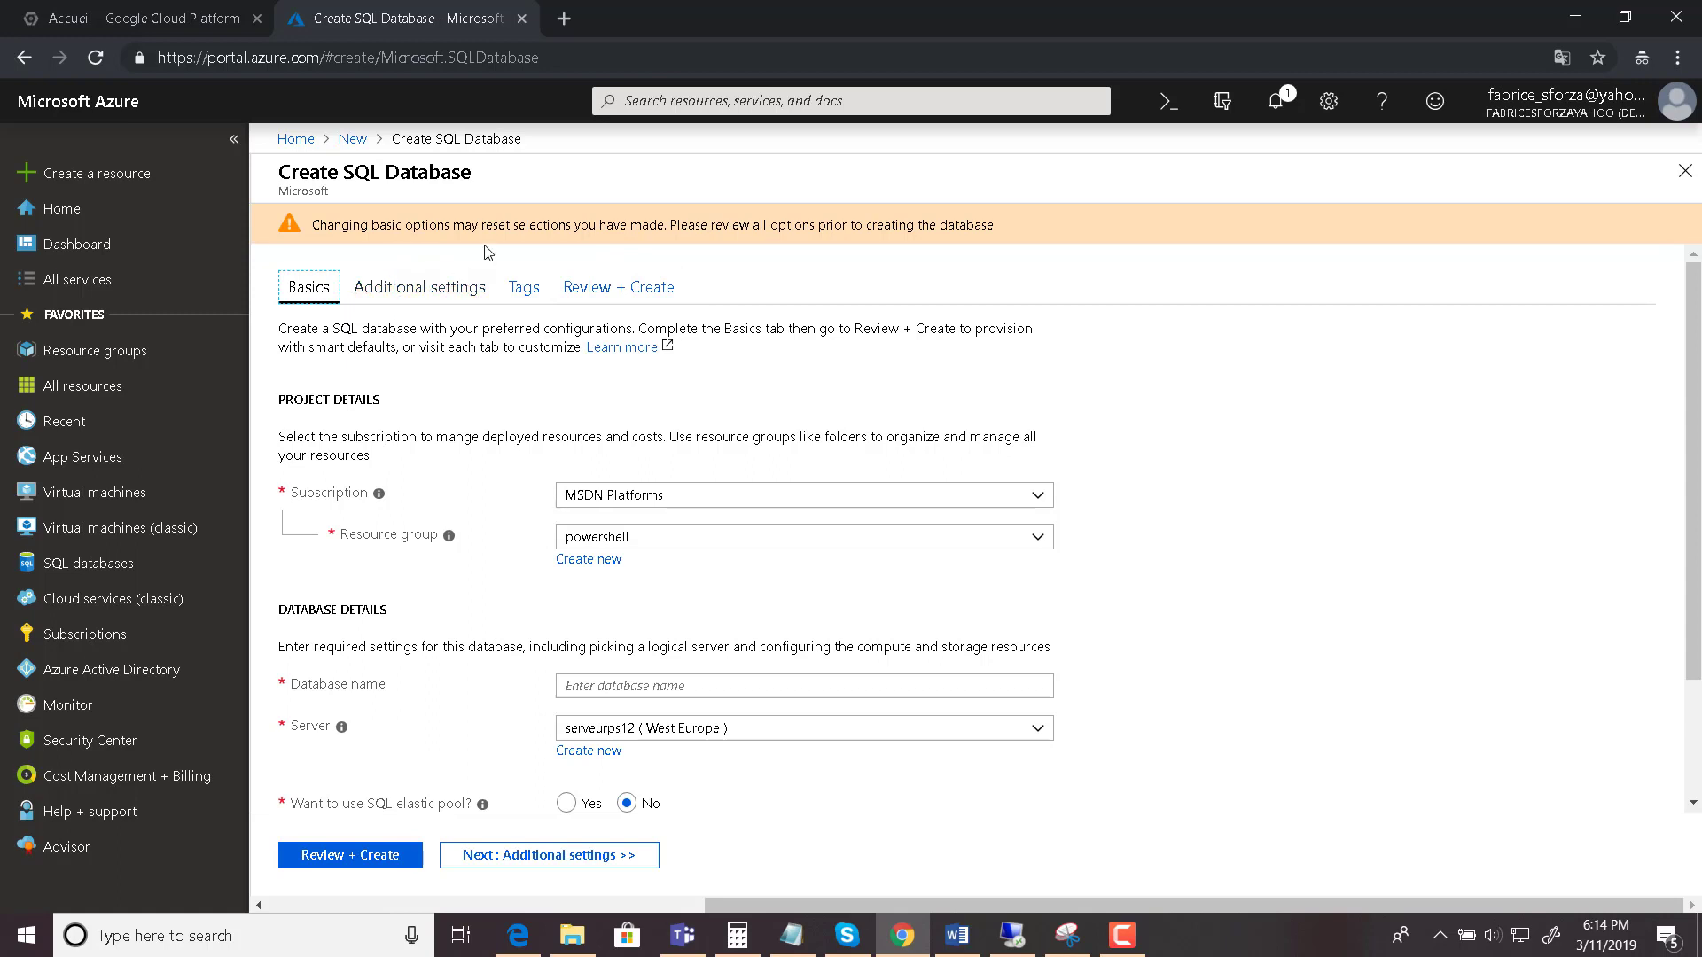
- Highlight the warning about changing basic options
{"action": "left_click_drag", "start_coordinate": [421, 231], "coordinate": [955, 226]}
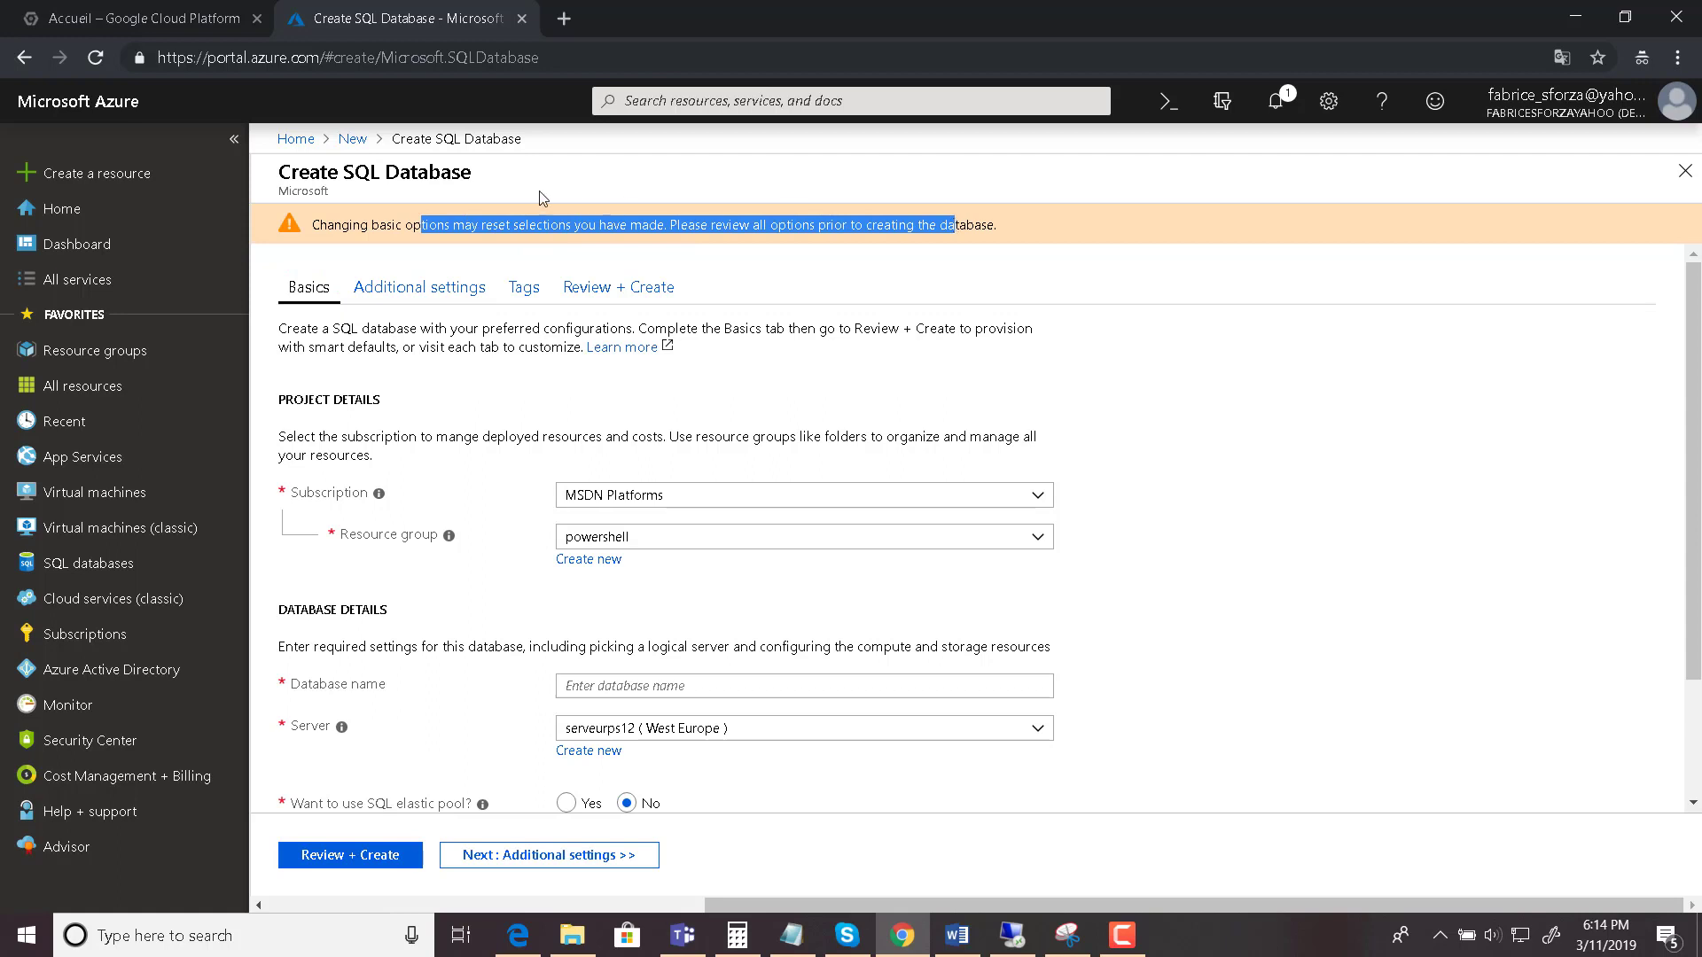
{"action": "left_click", "coordinate": [384, 217]}
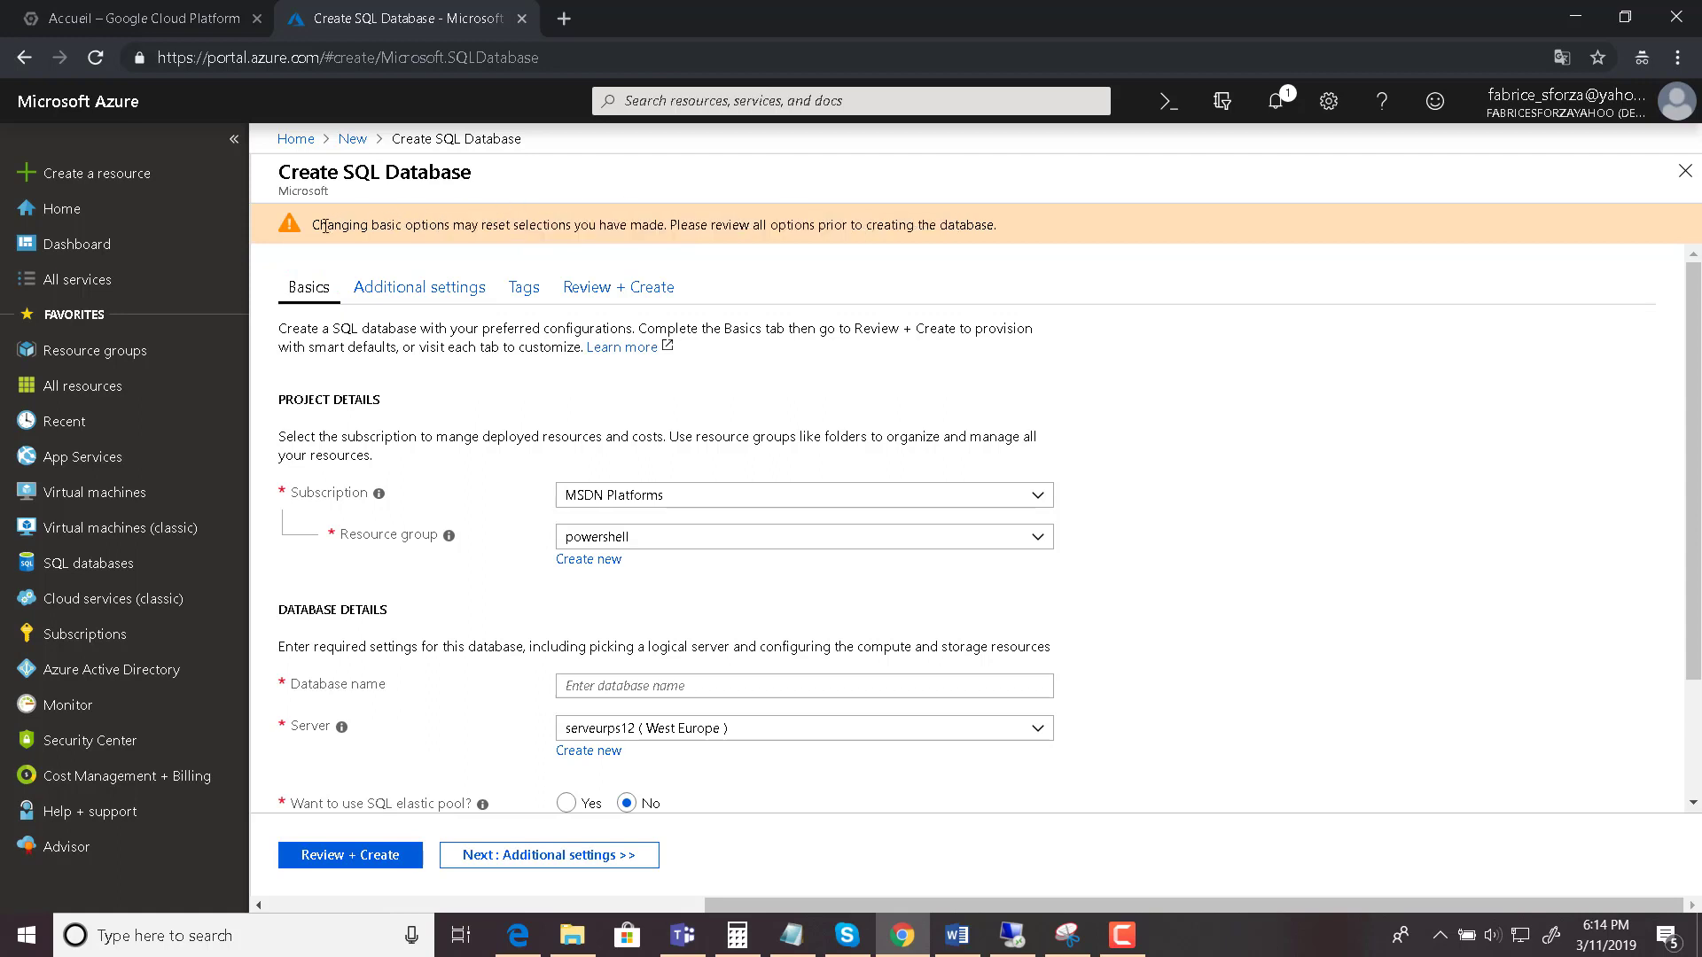
{"action": "left_click_drag", "start_coordinate": [325, 227], "coordinate": [973, 234]}
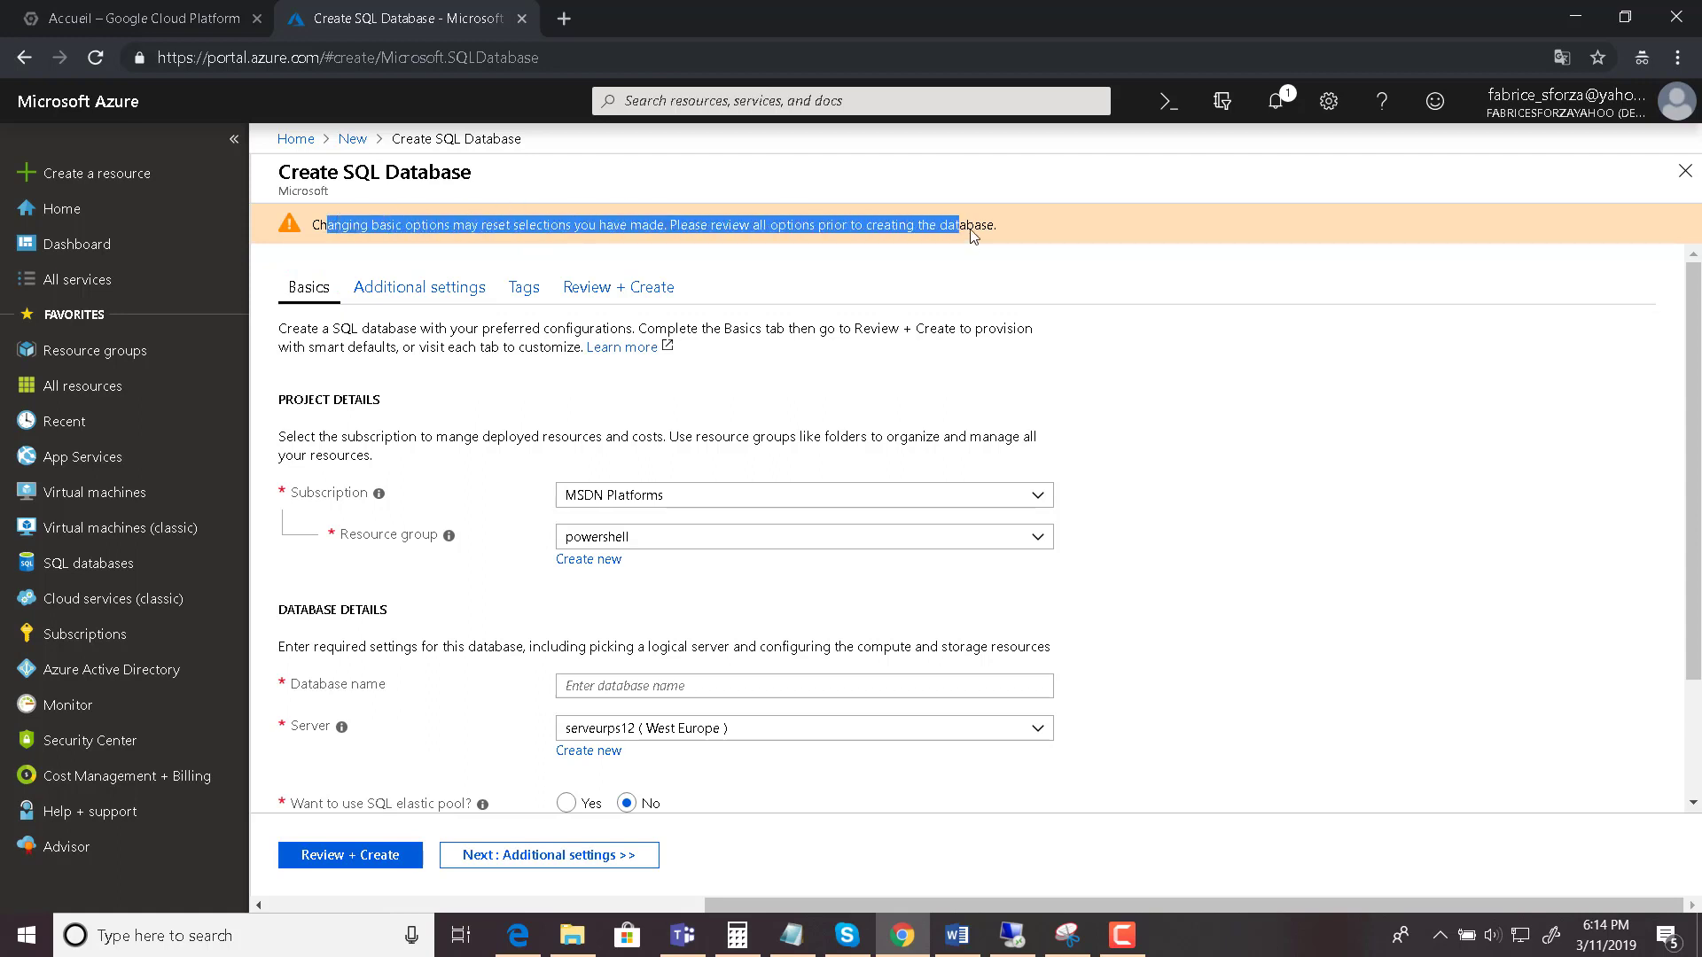
{"action": "left_click", "coordinate": [724, 228]}
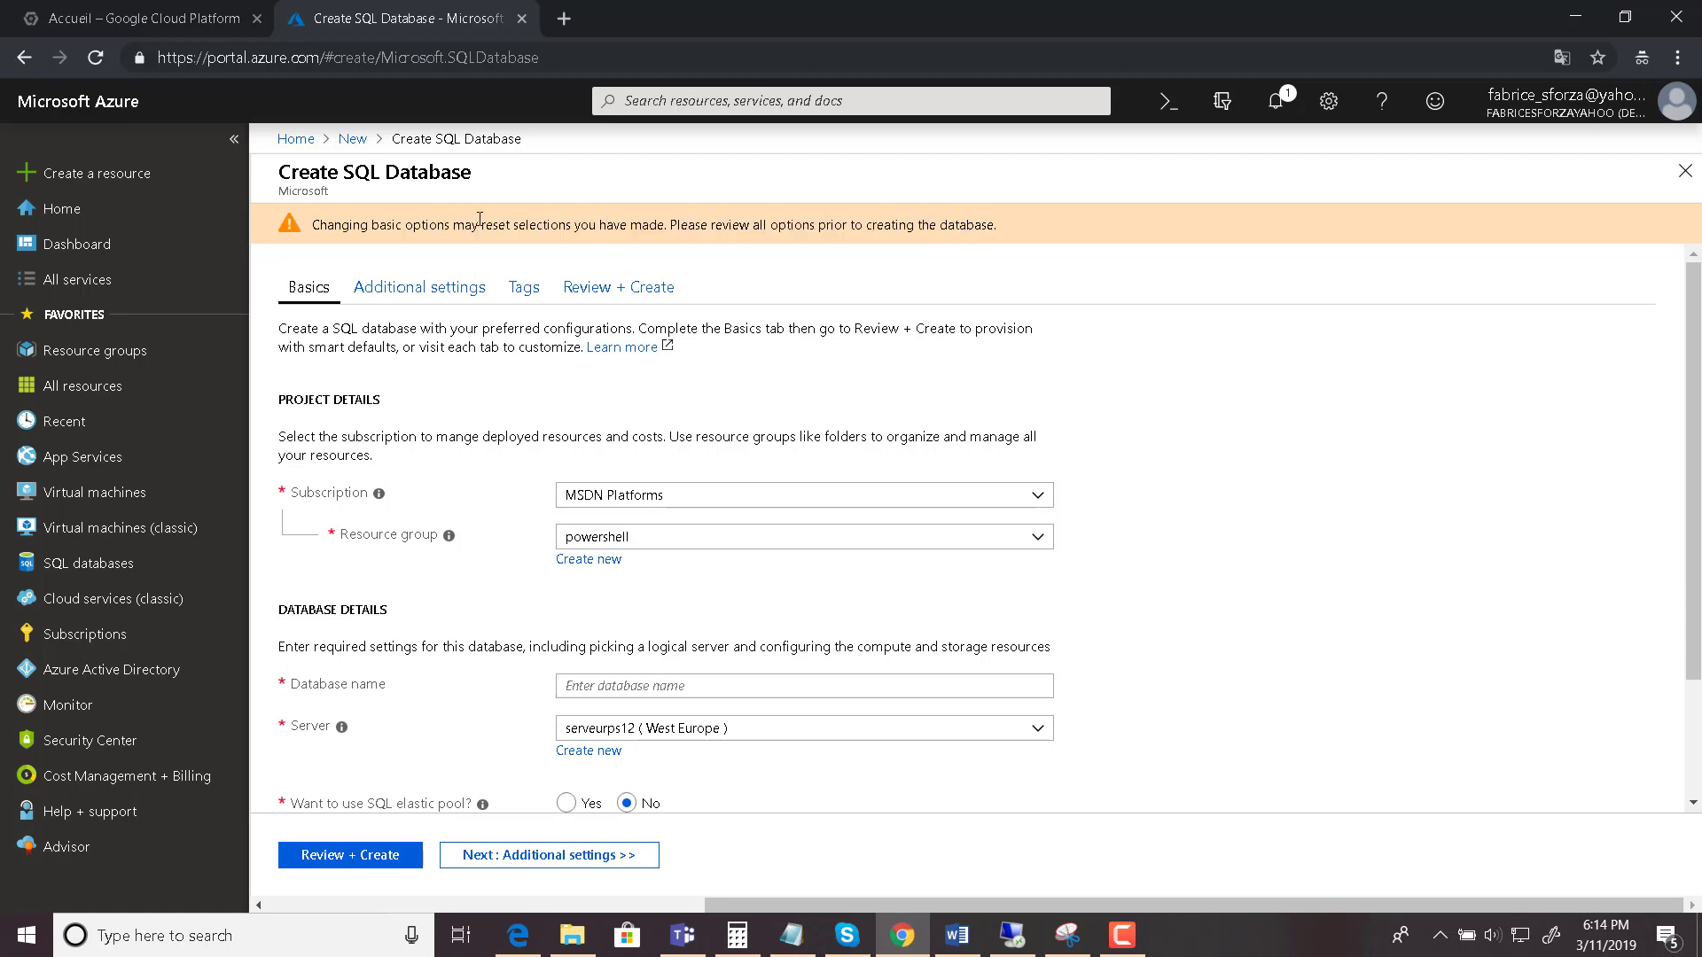
{"action": "left_click_drag", "start_coordinate": [353, 227], "coordinate": [901, 228]}
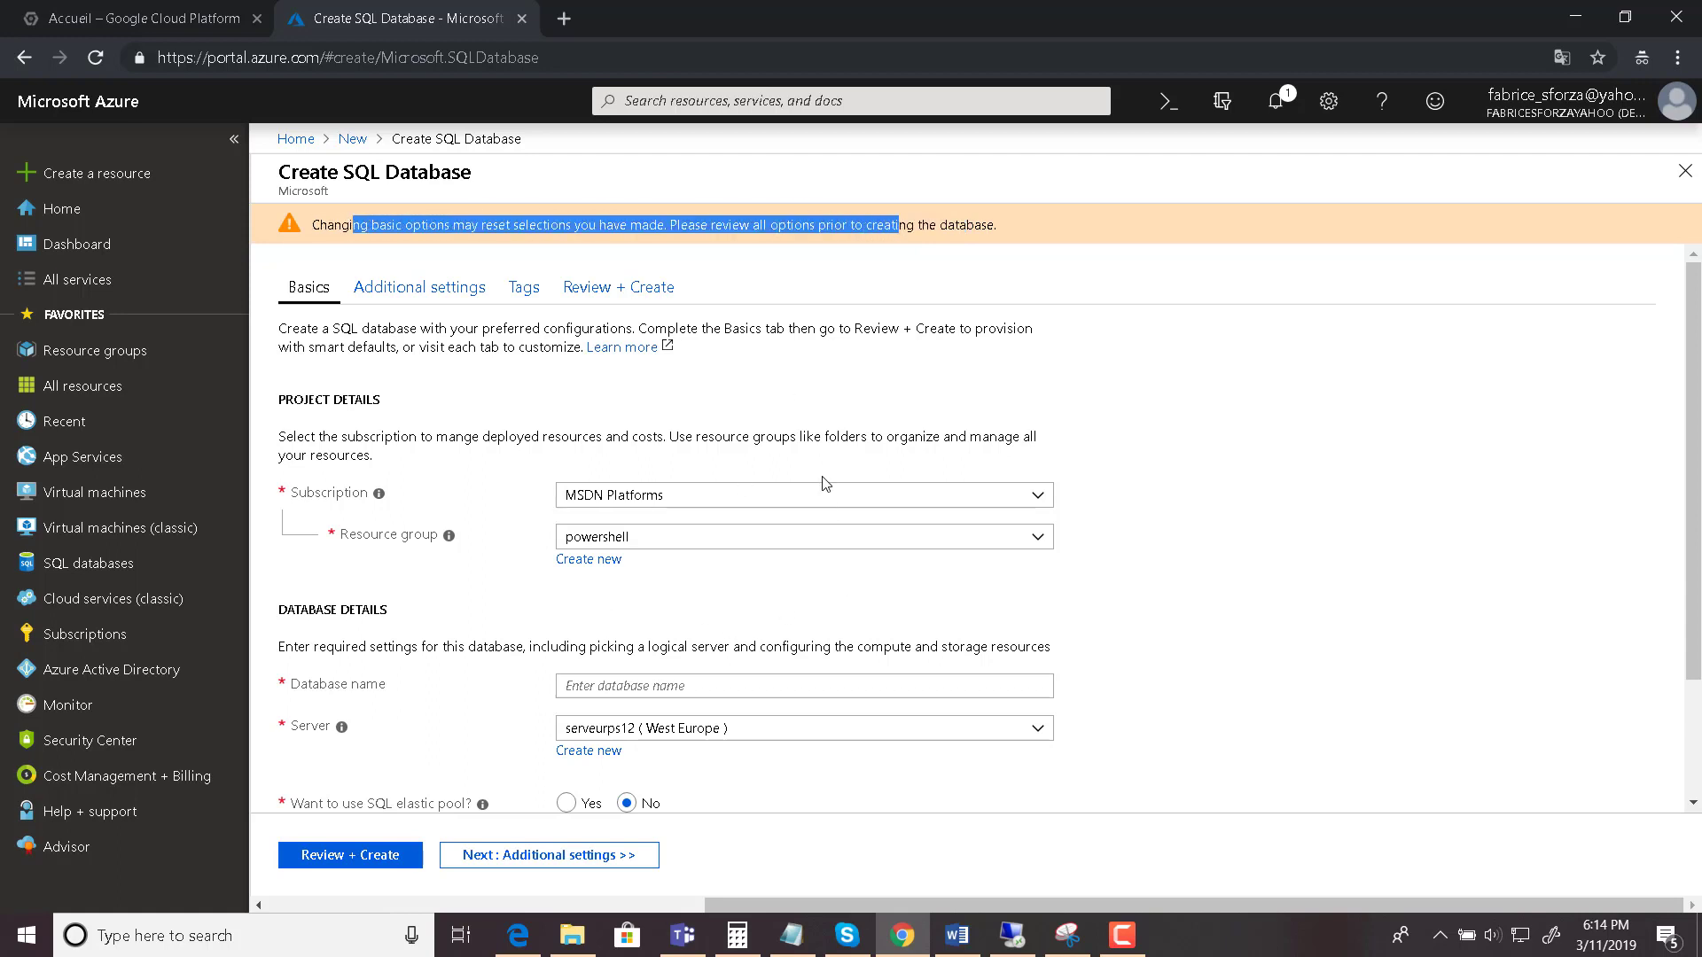
- Create a new resource group named sql-rg1
{"action": "left_click", "coordinate": [599, 570]}
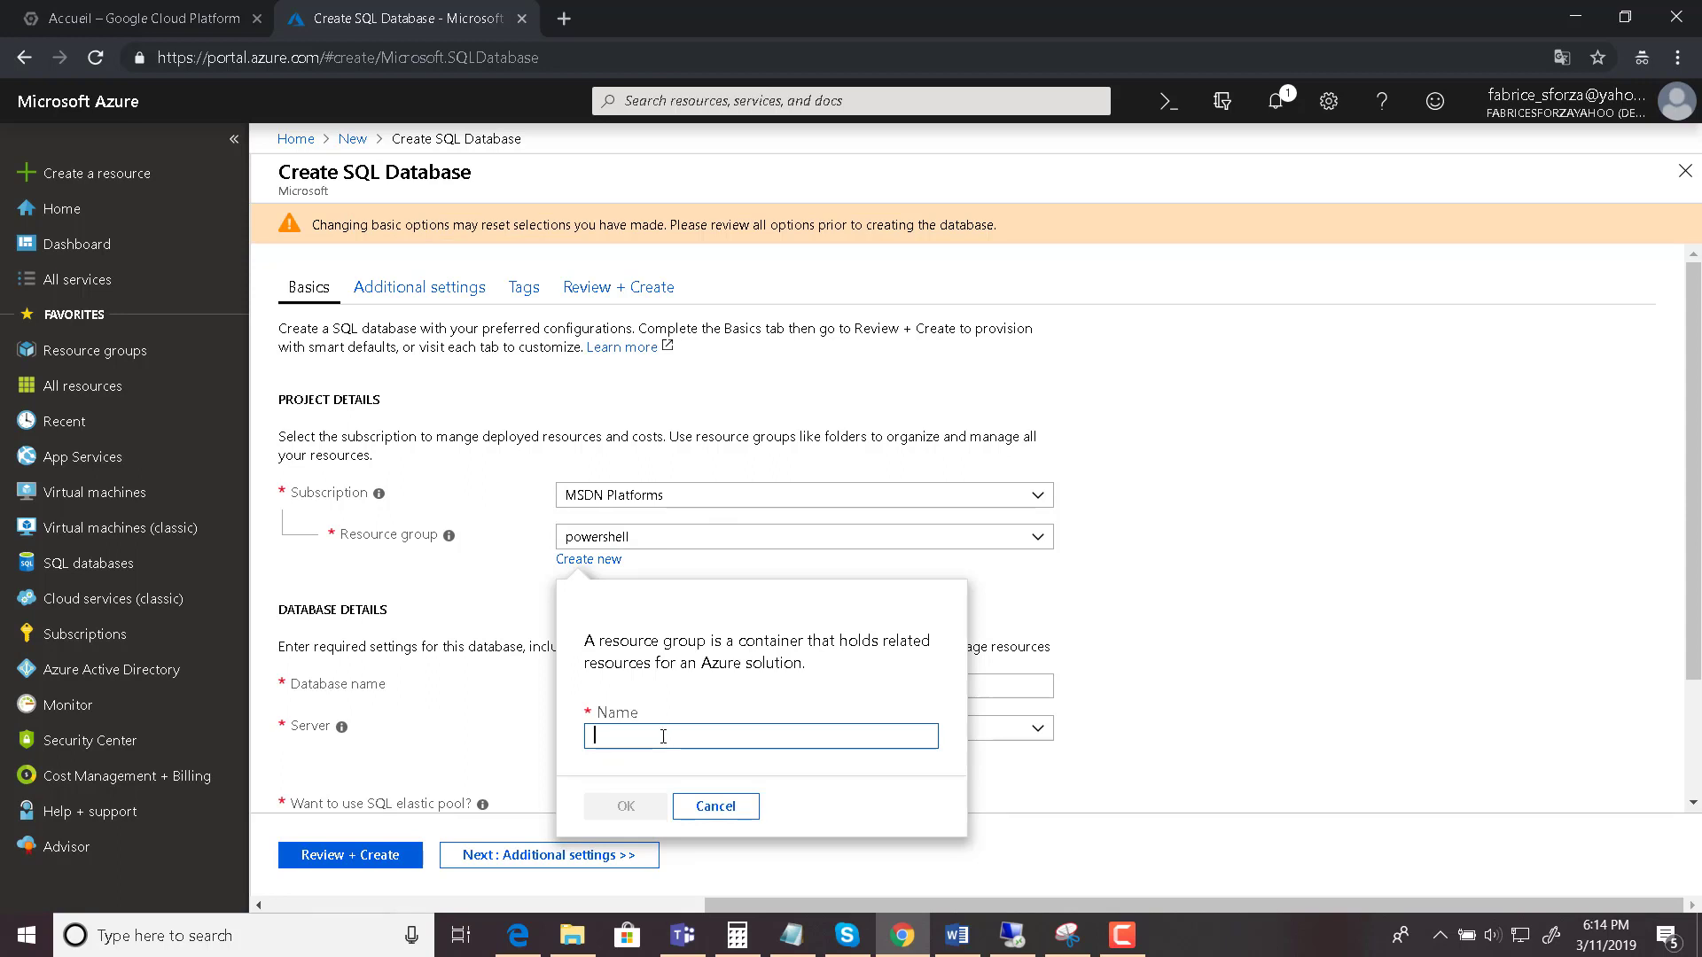
{"action": "type", "text": "sql-rg1"}
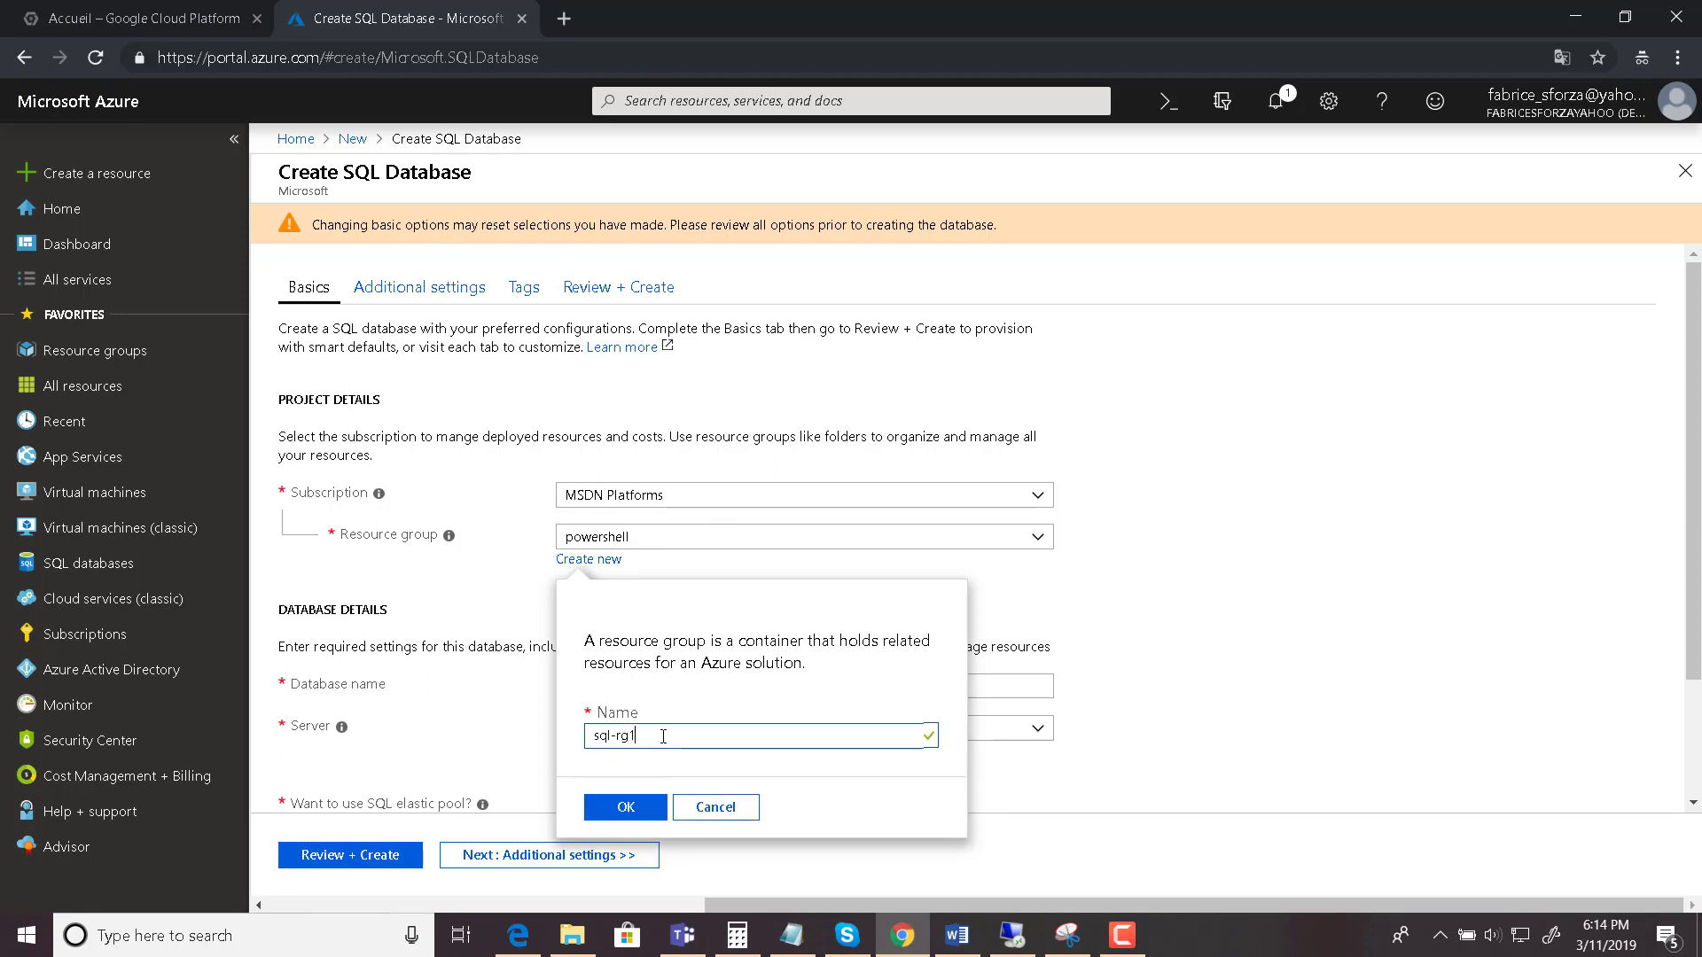
{"action": "left_click", "coordinate": [625, 807]}
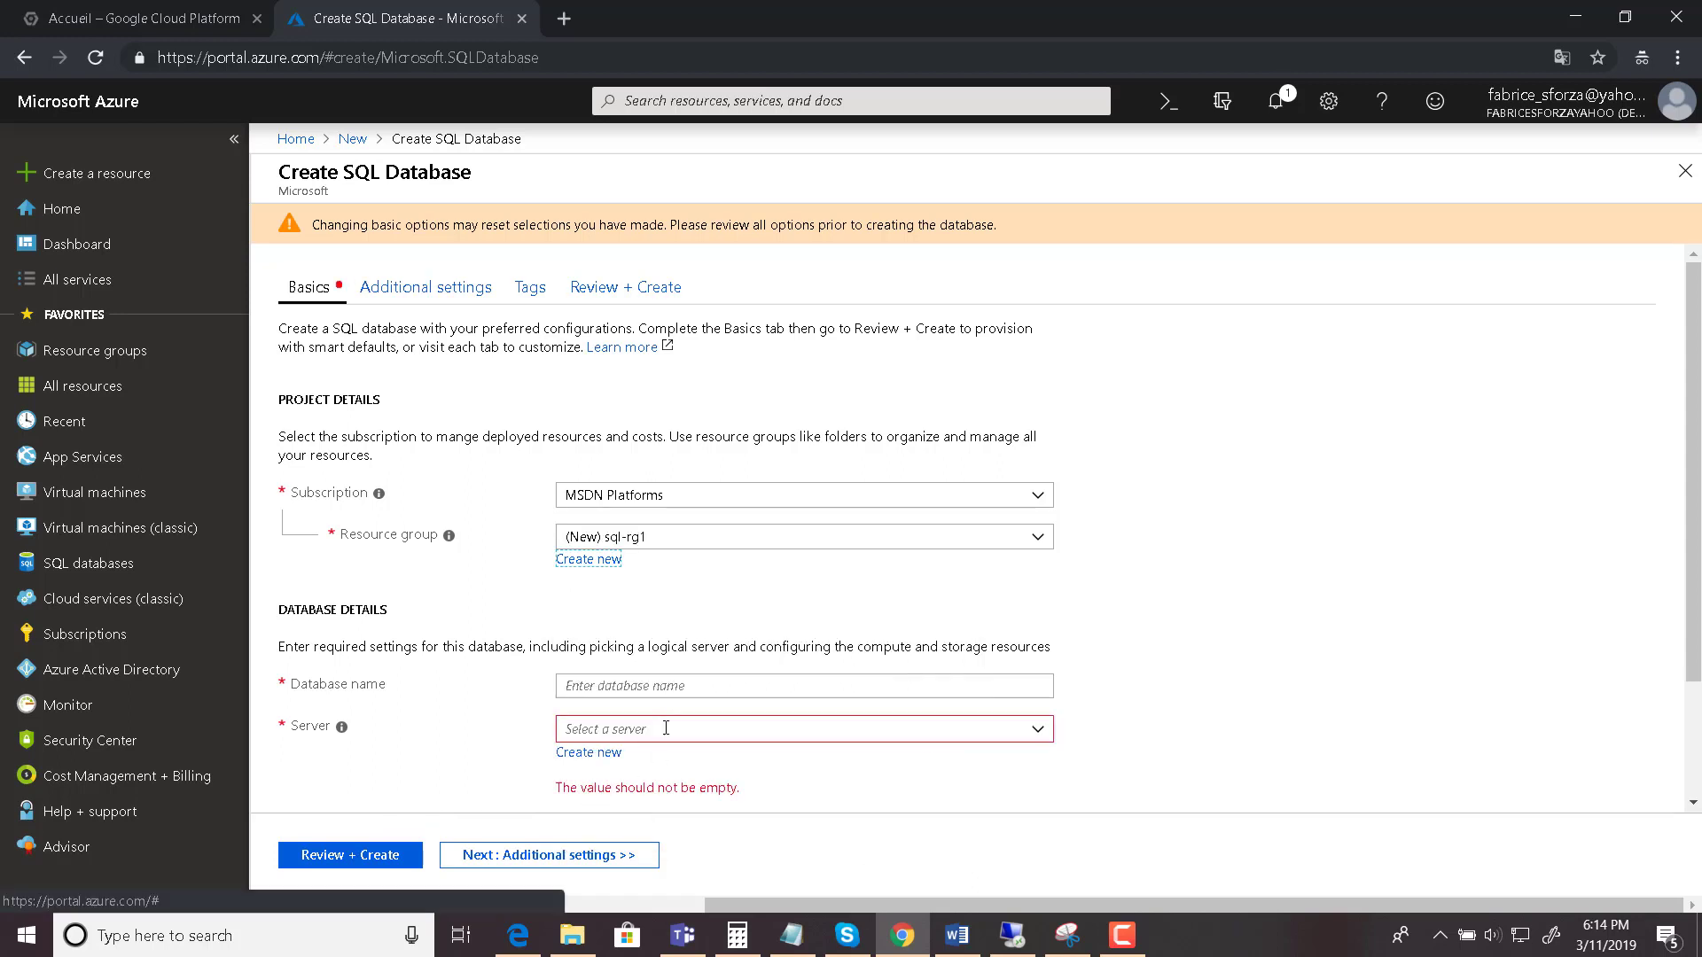
- Name the database Fluc_Database and begin a new server instead of an existing one
{"action": "left_click", "coordinate": [682, 688]}
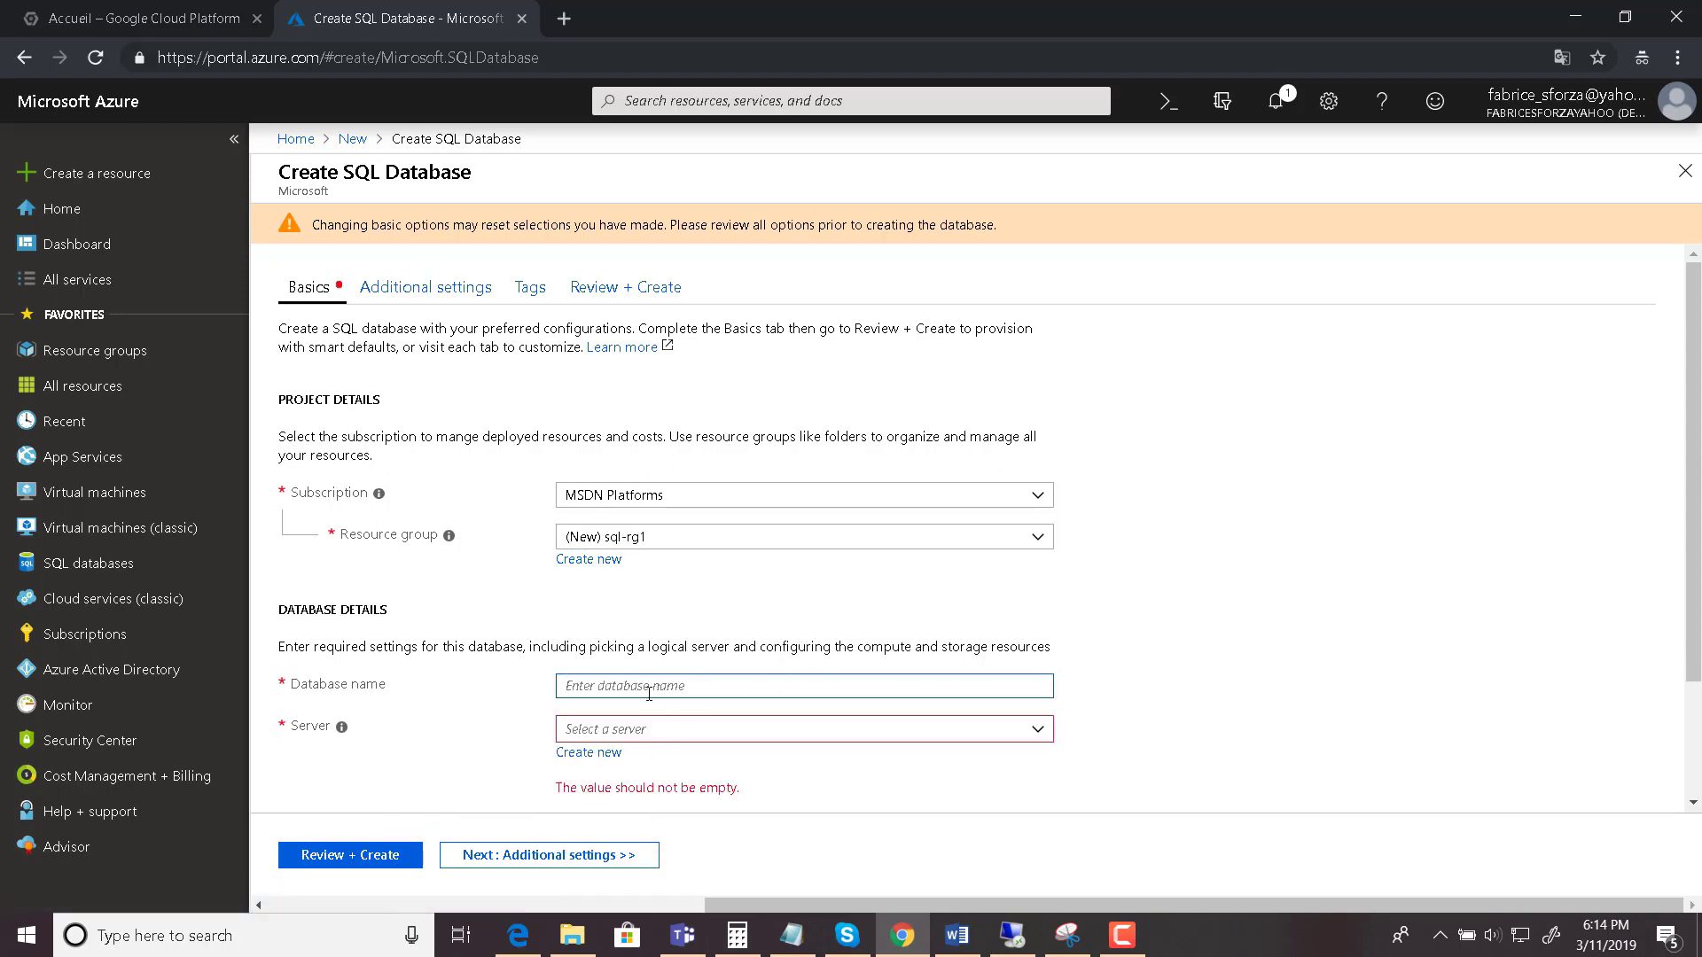
{"action": "type", "text": "Fluc_Database"}
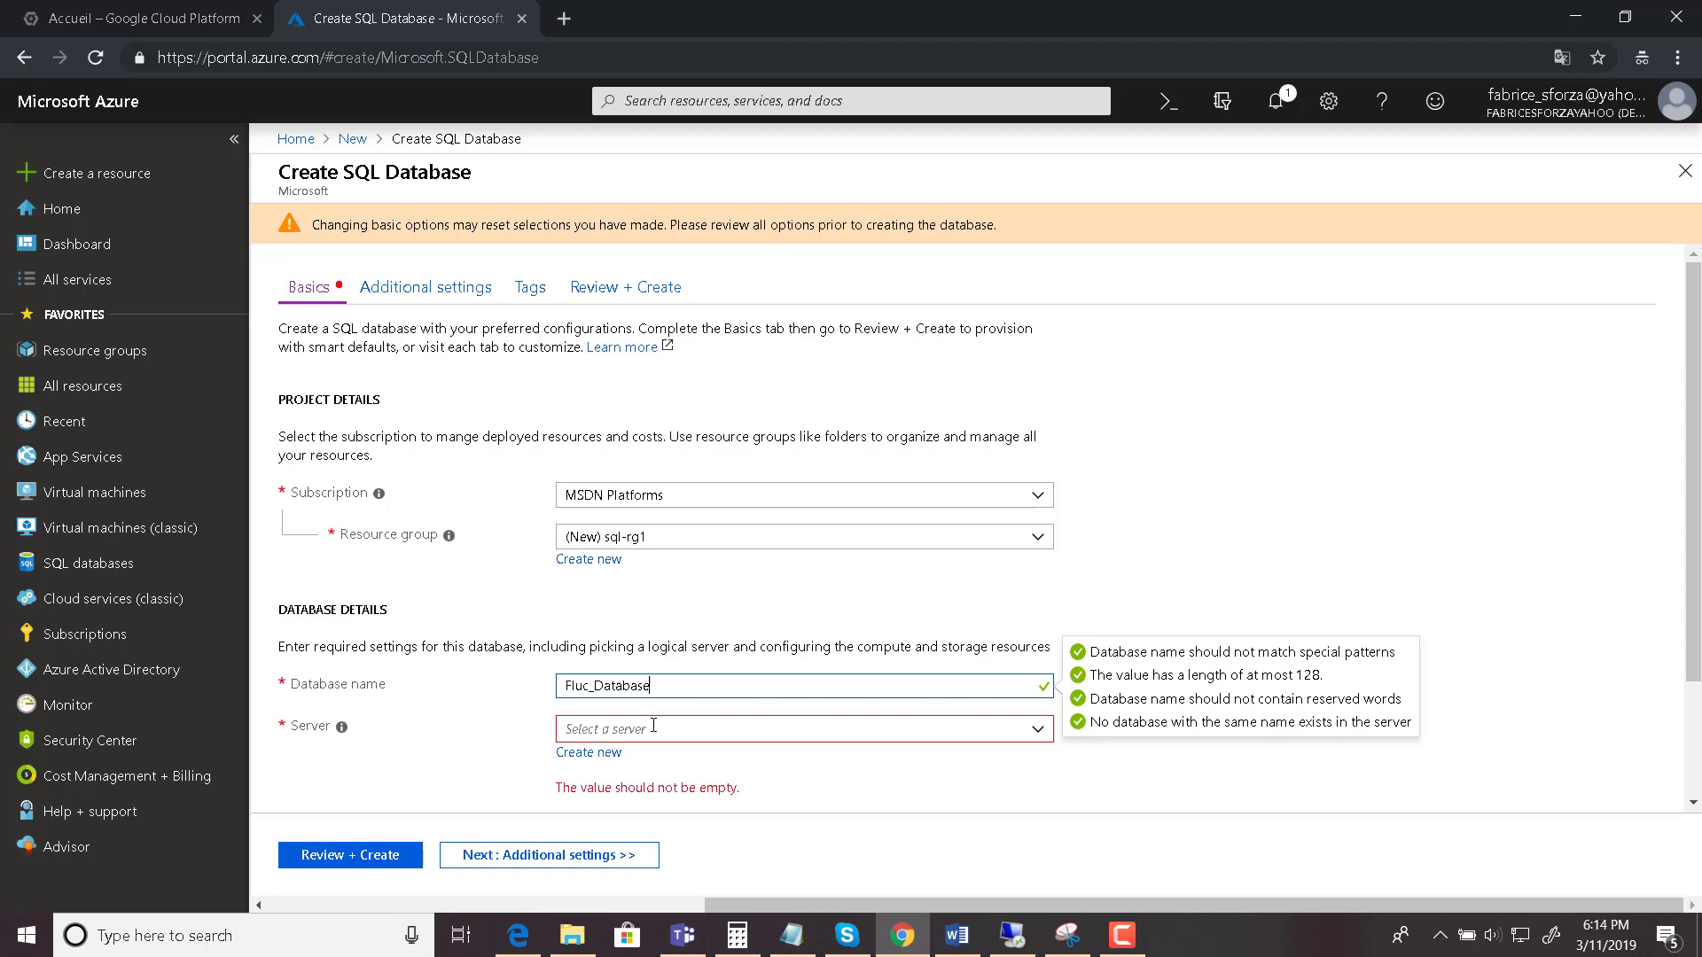
{"action": "left_click", "coordinate": [655, 728]}
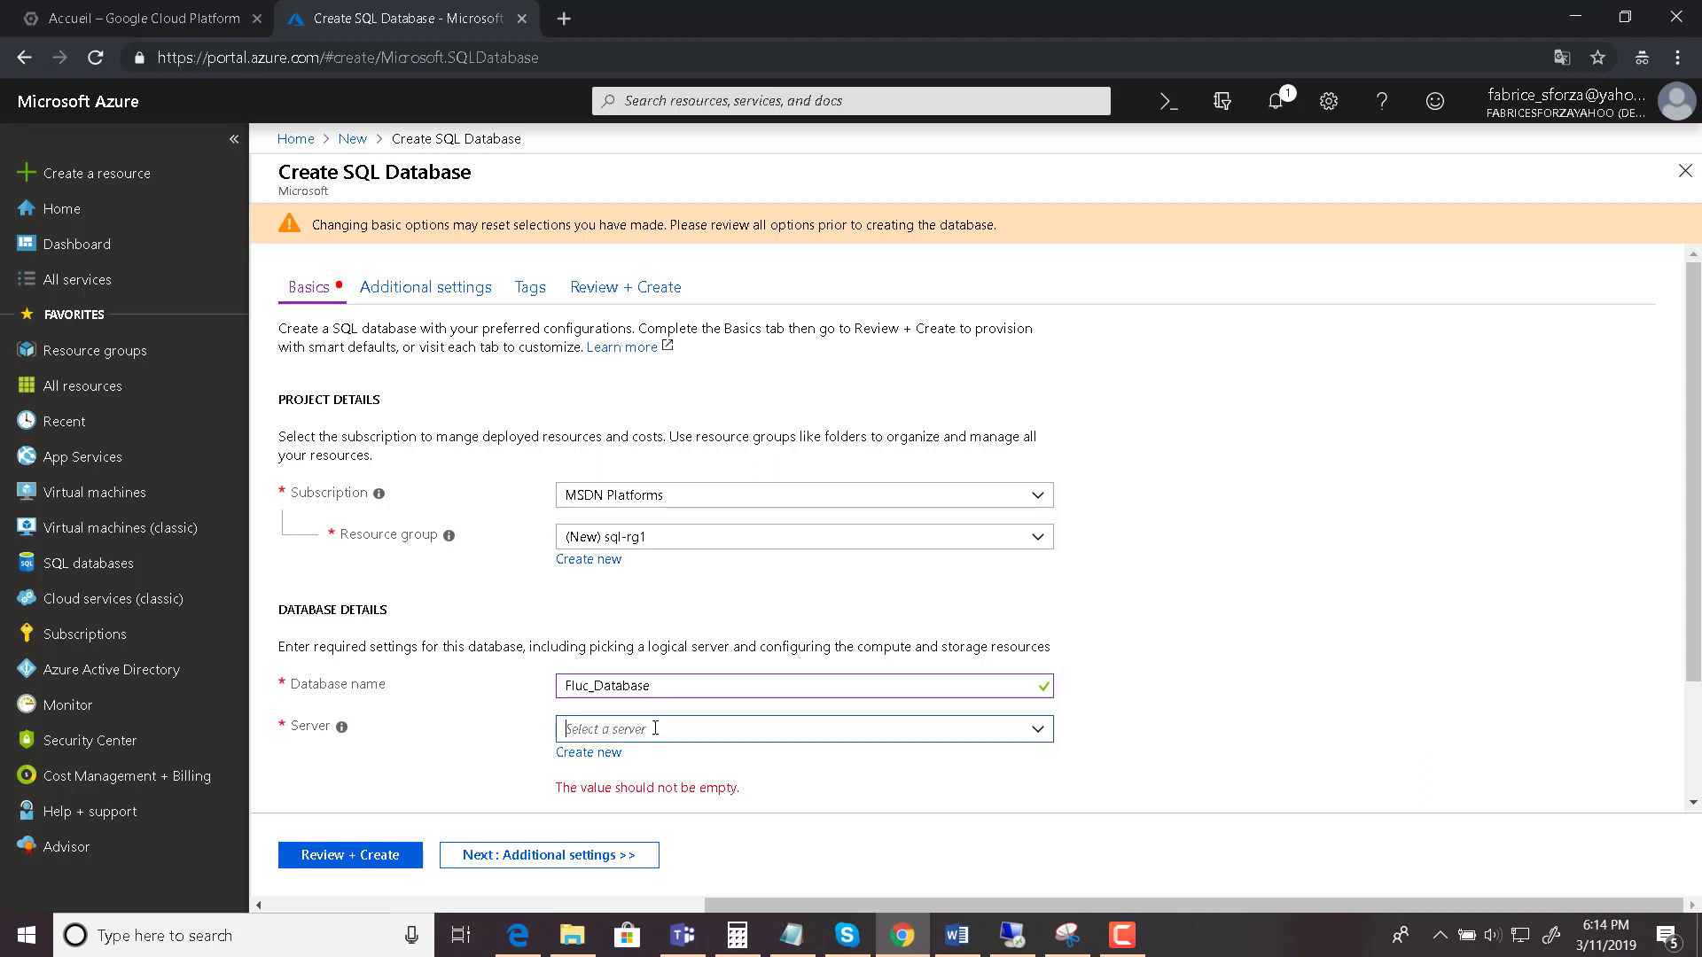
{"action": "left_click", "coordinate": [1276, 728]}
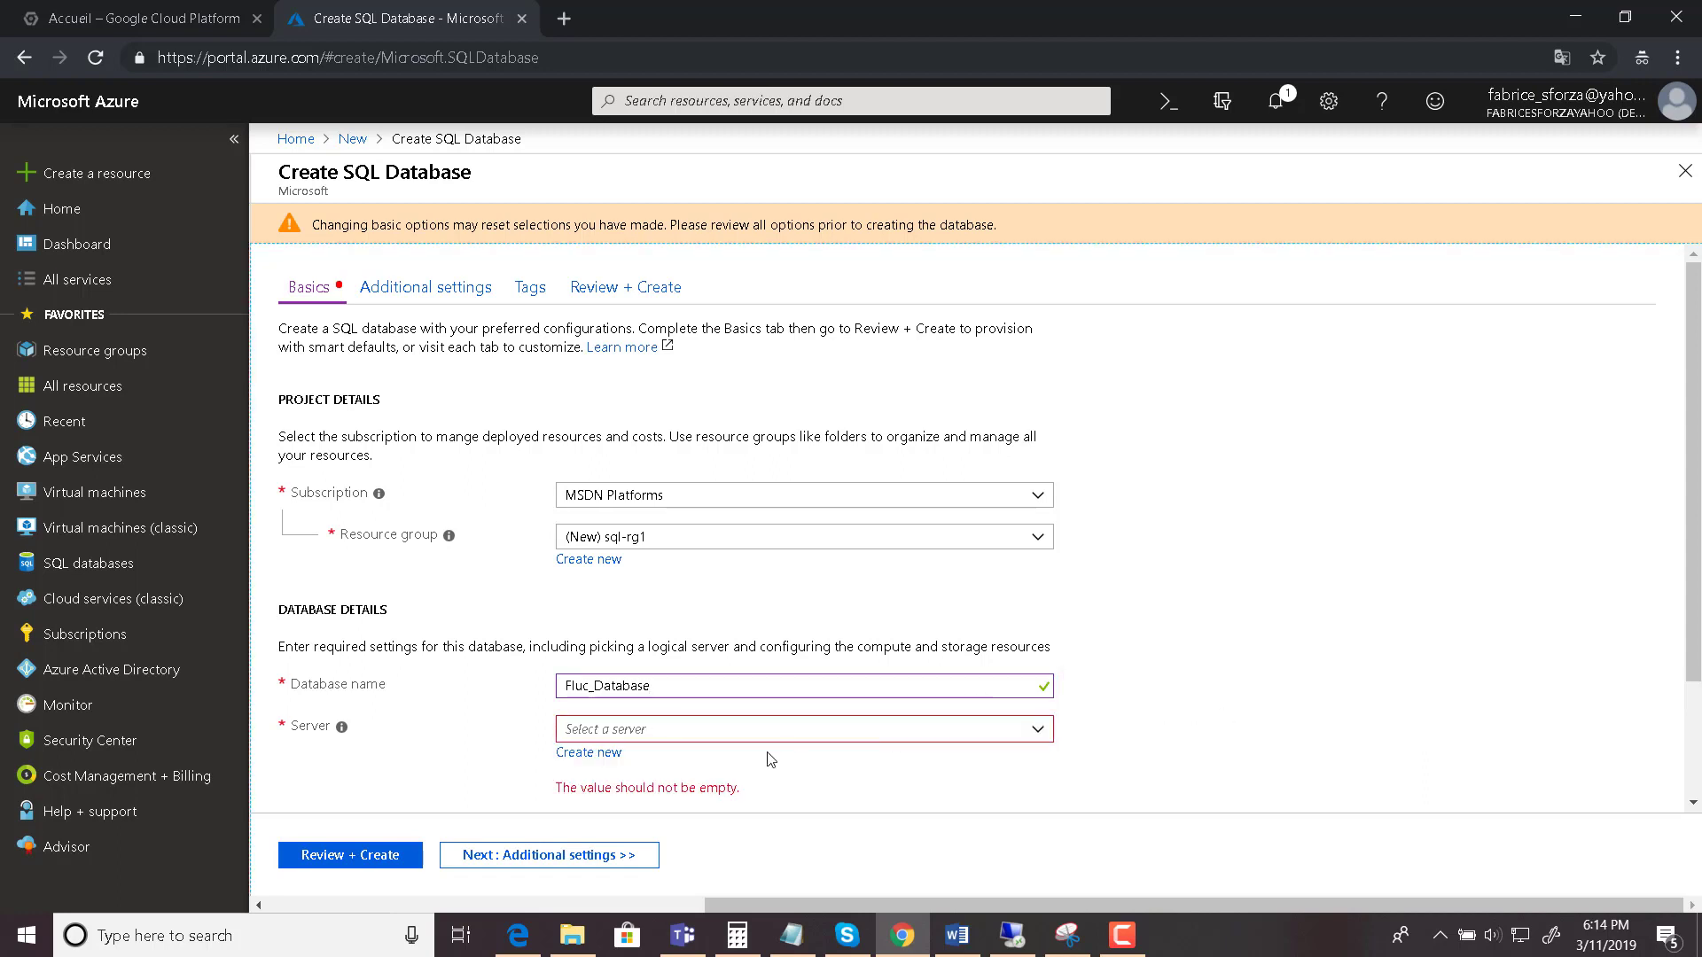
{"action": "left_click", "coordinate": [593, 756]}
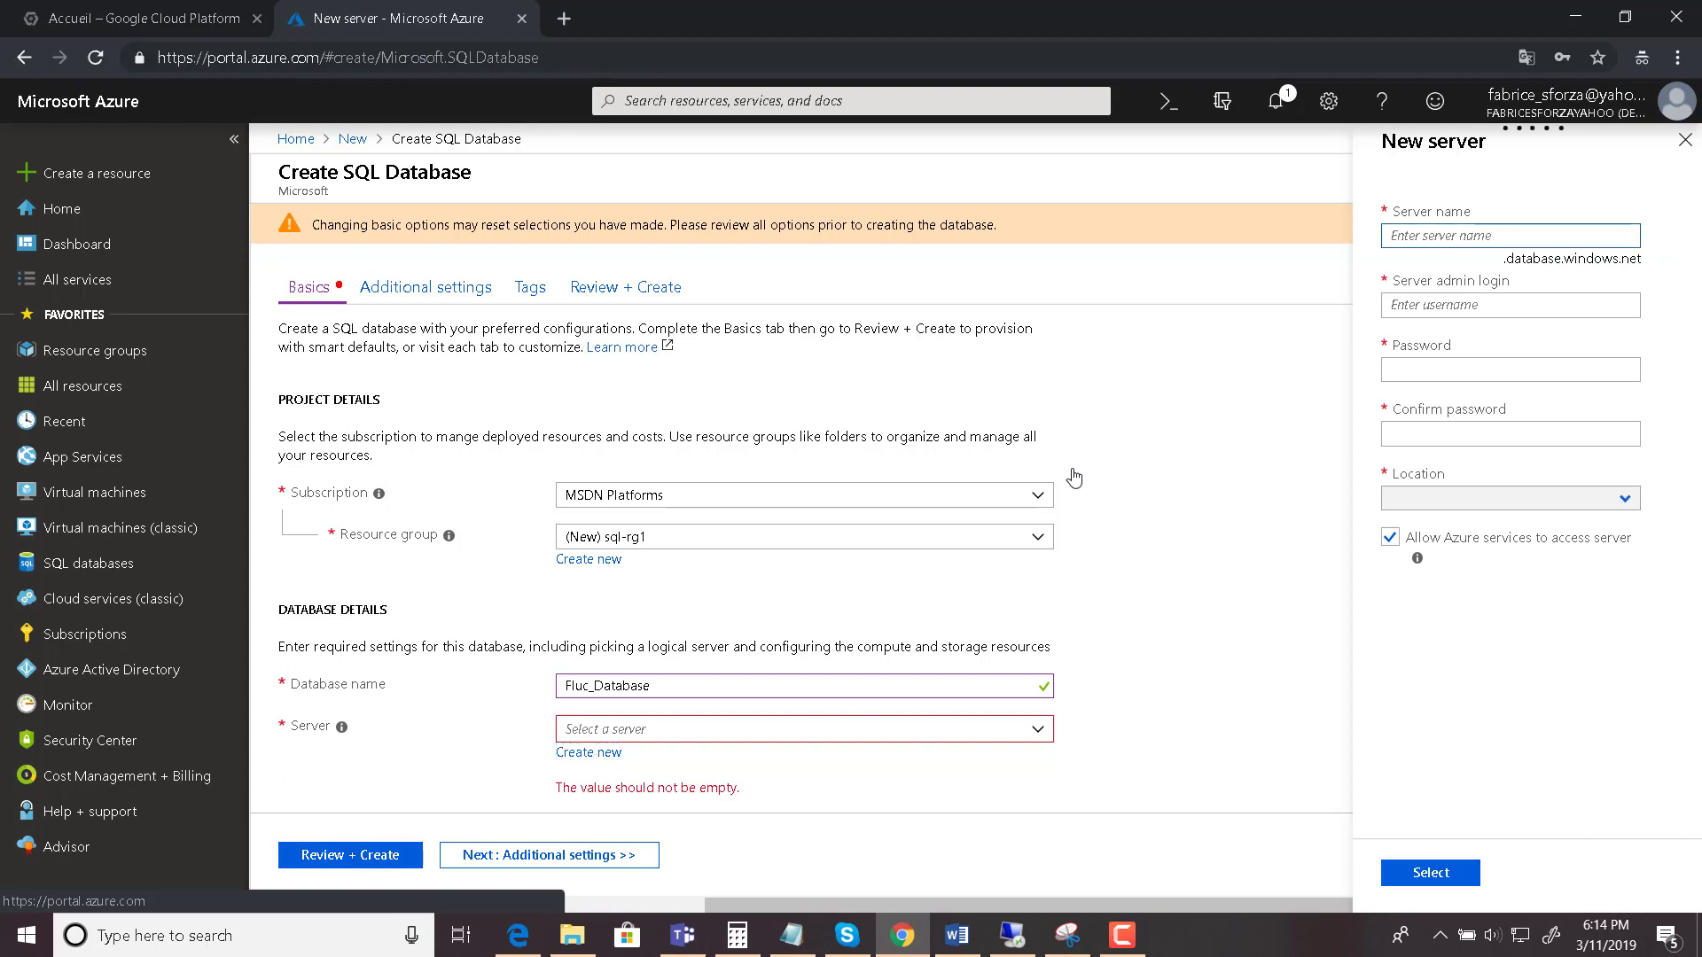
- Name the new server flucserver
{"action": "left_click", "coordinate": [1480, 235]}
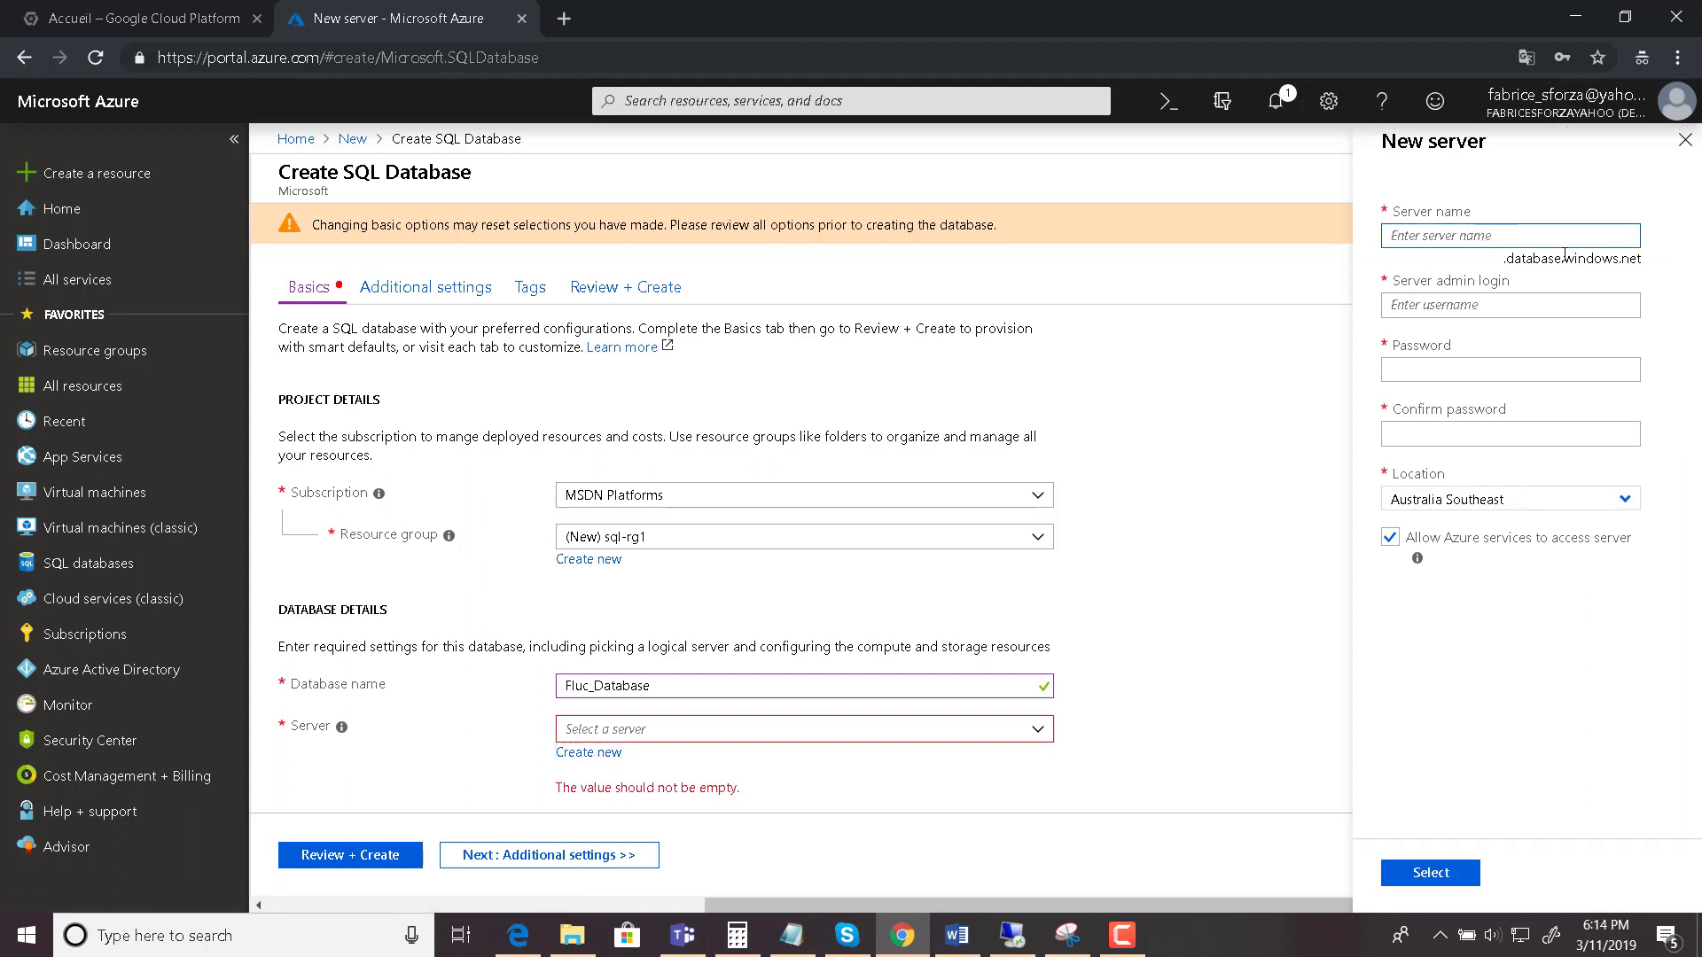
{"action": "left_click_drag", "start_coordinate": [1517, 259], "coordinate": [1586, 263]}
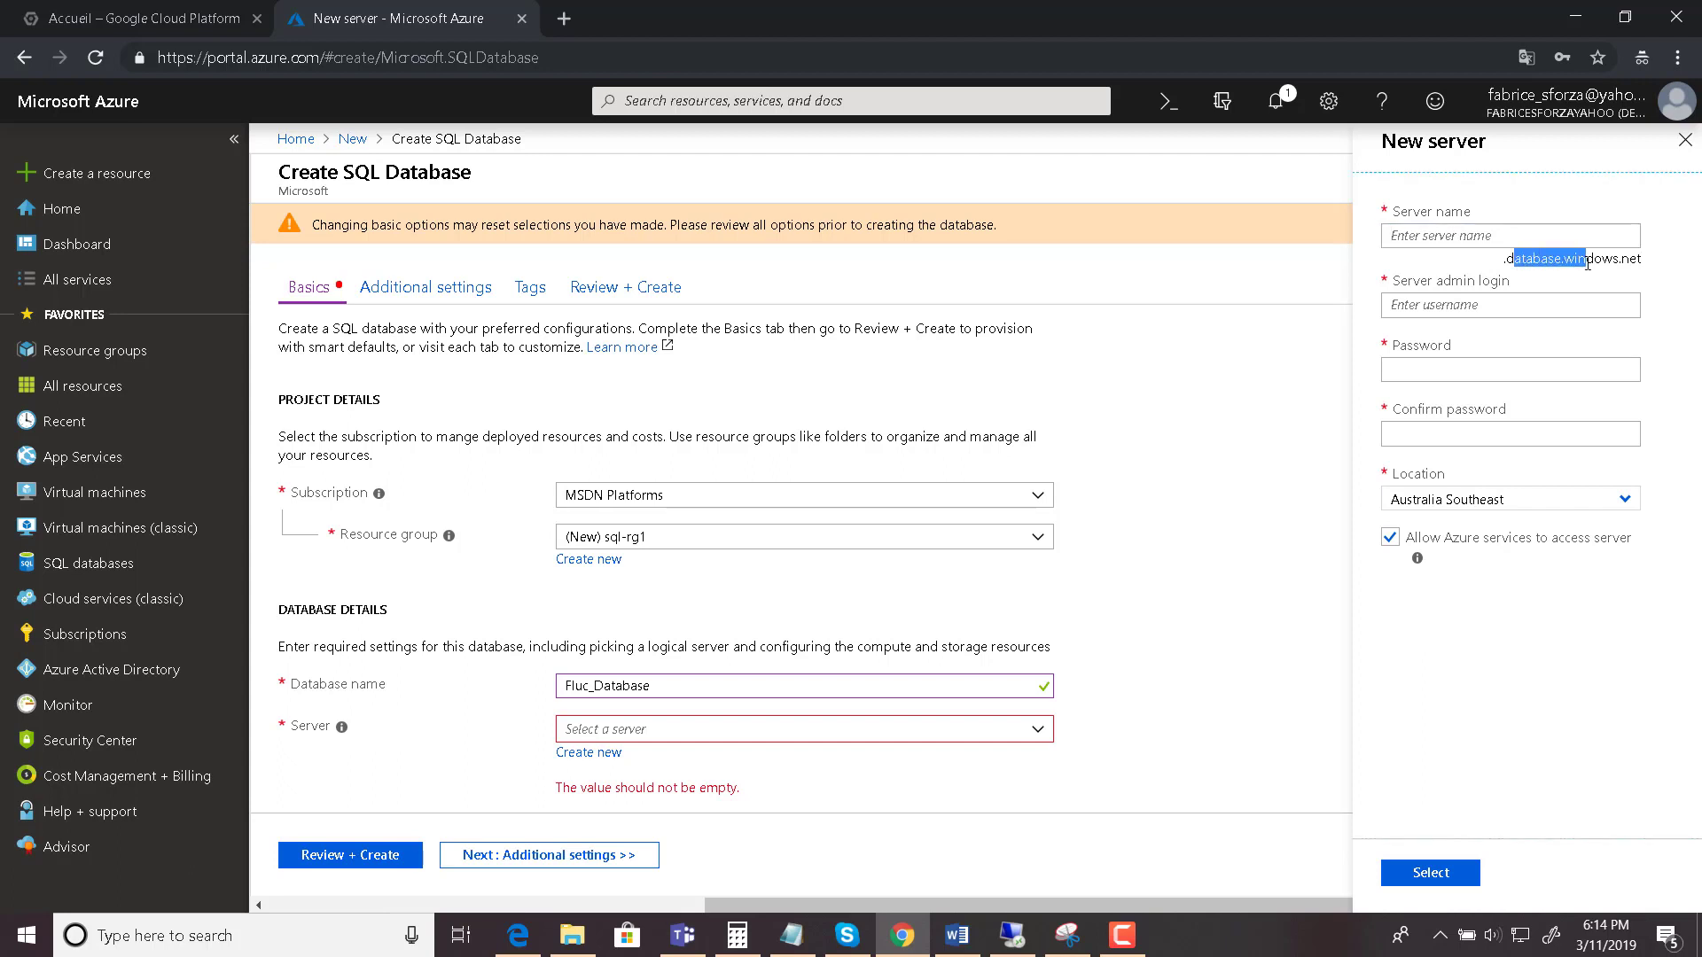
{"action": "key", "text": "alt+Tab"}
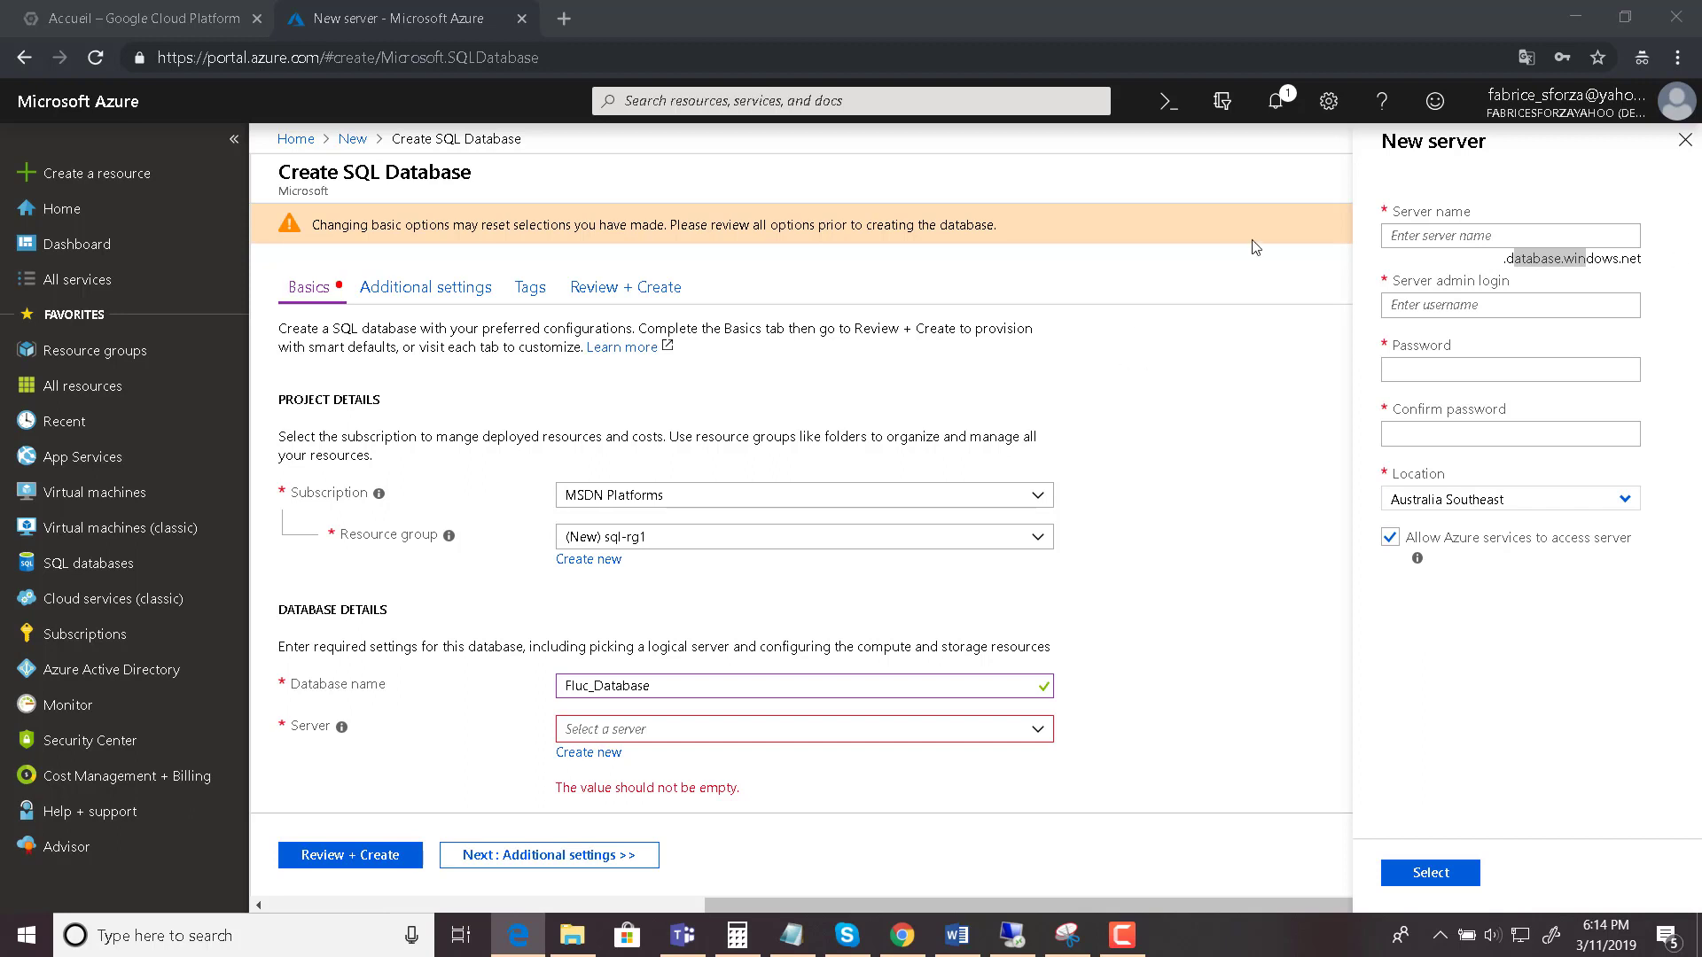
{"action": "left_click", "coordinate": [1446, 236]}
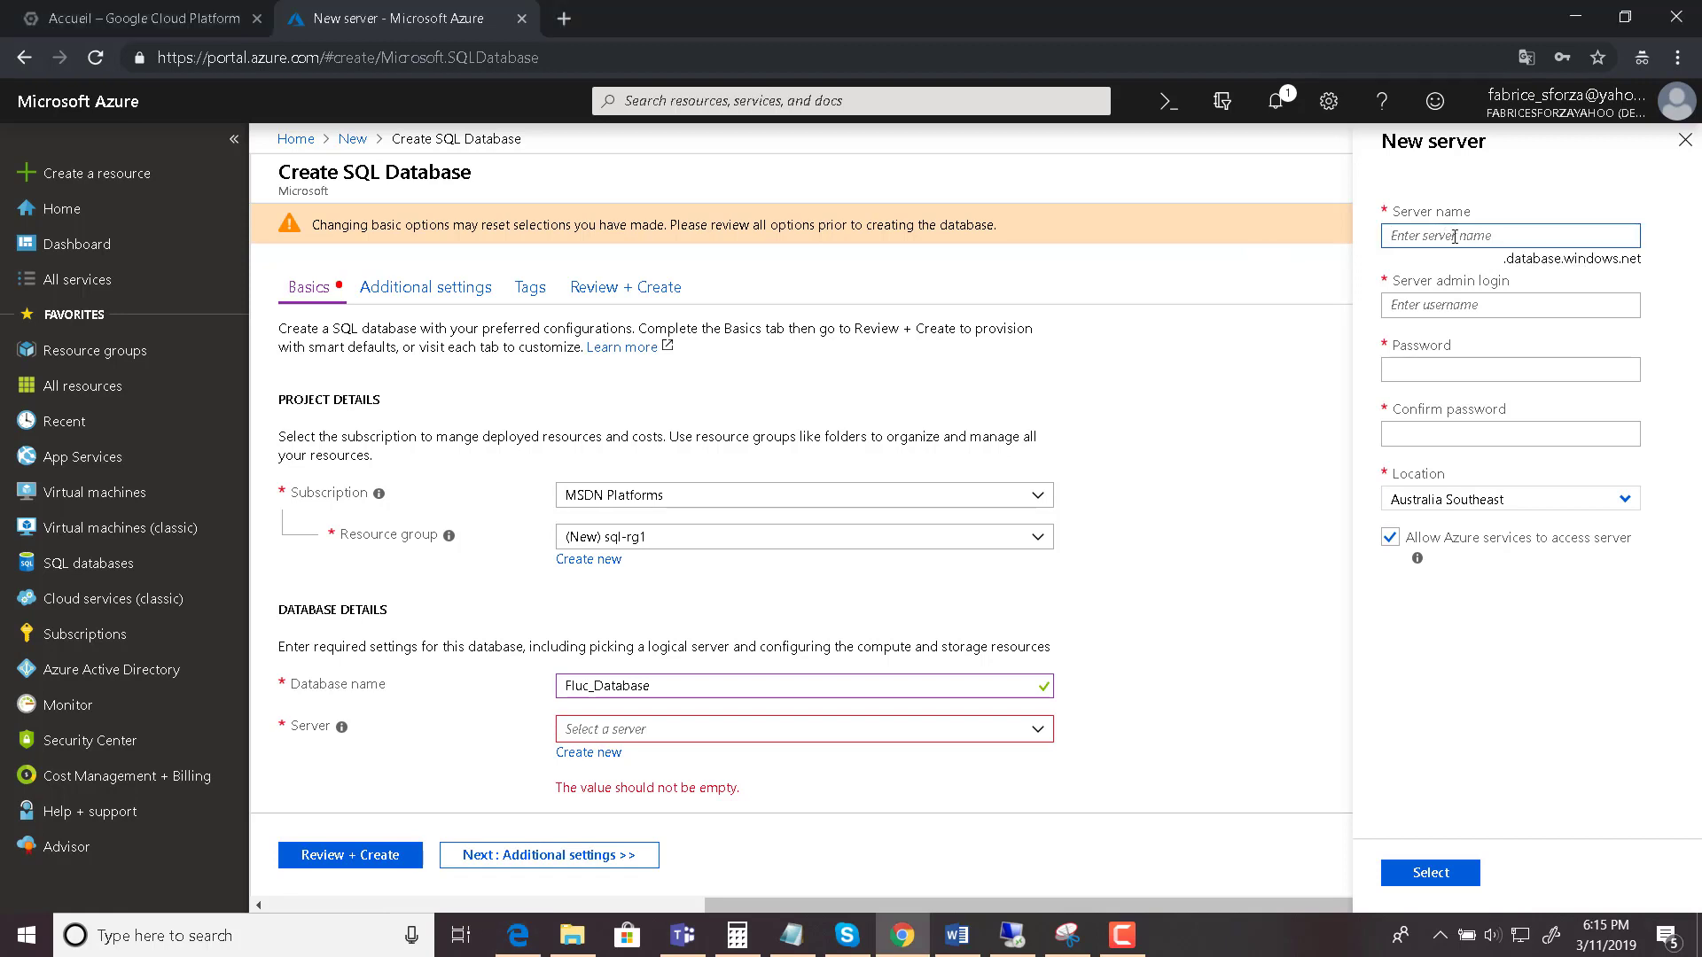
{"action": "type", "text": "flucserver"}
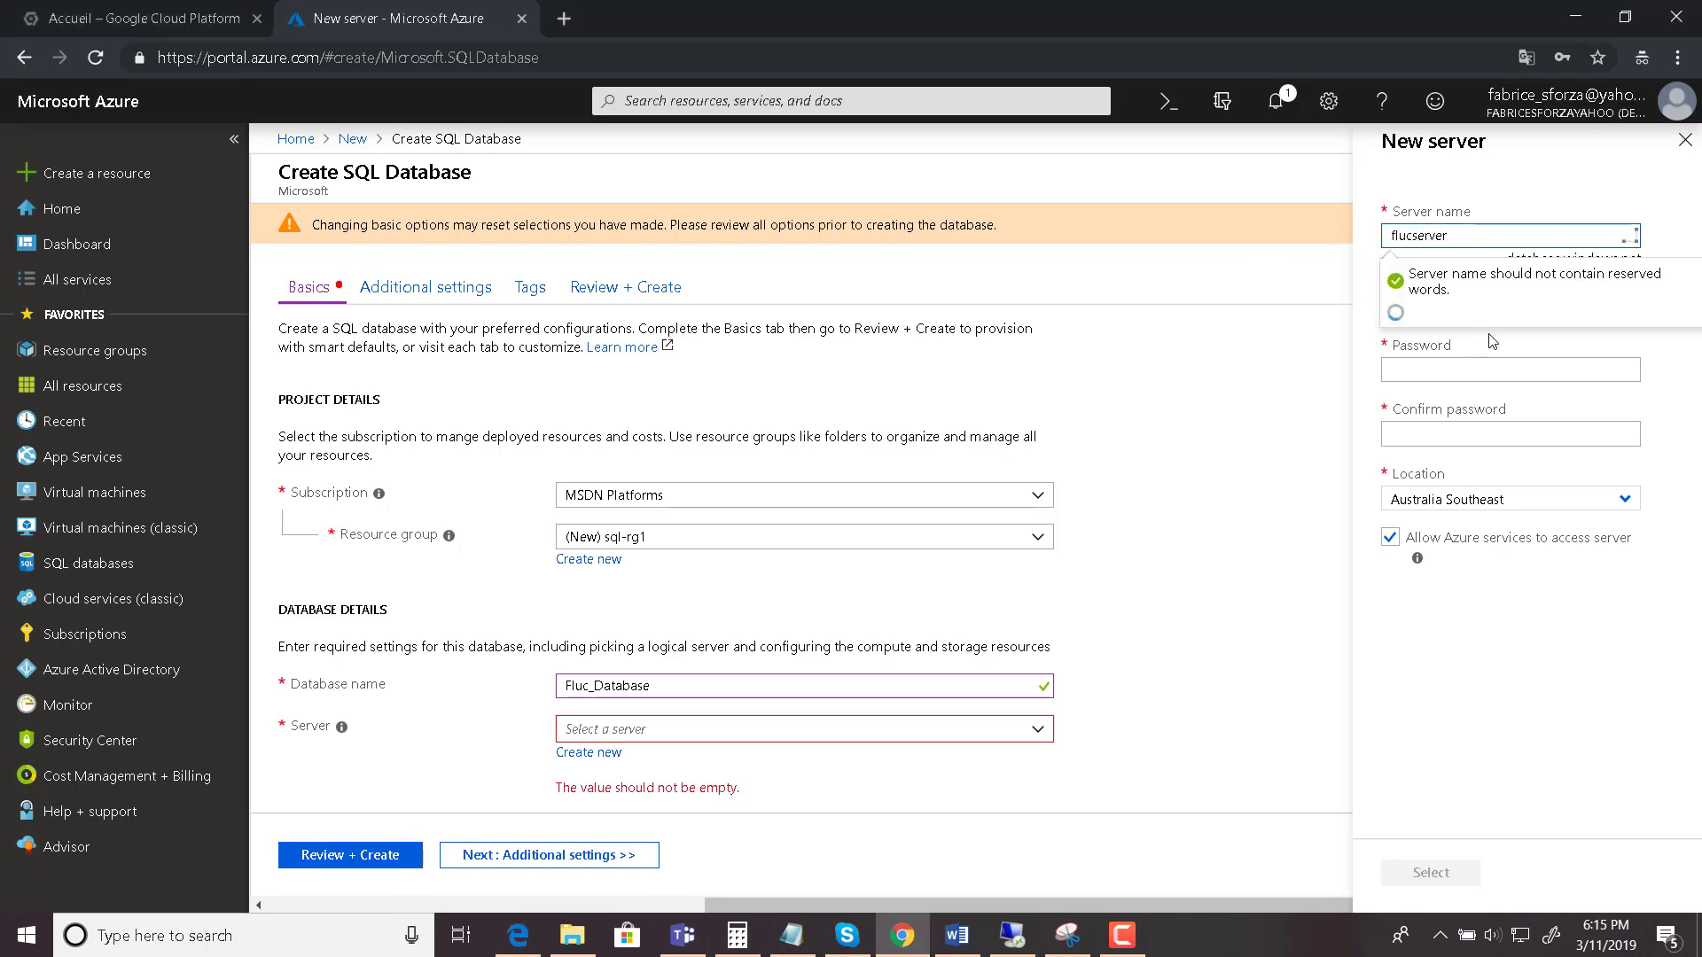
{"action": "left_click", "coordinate": [1494, 365]}
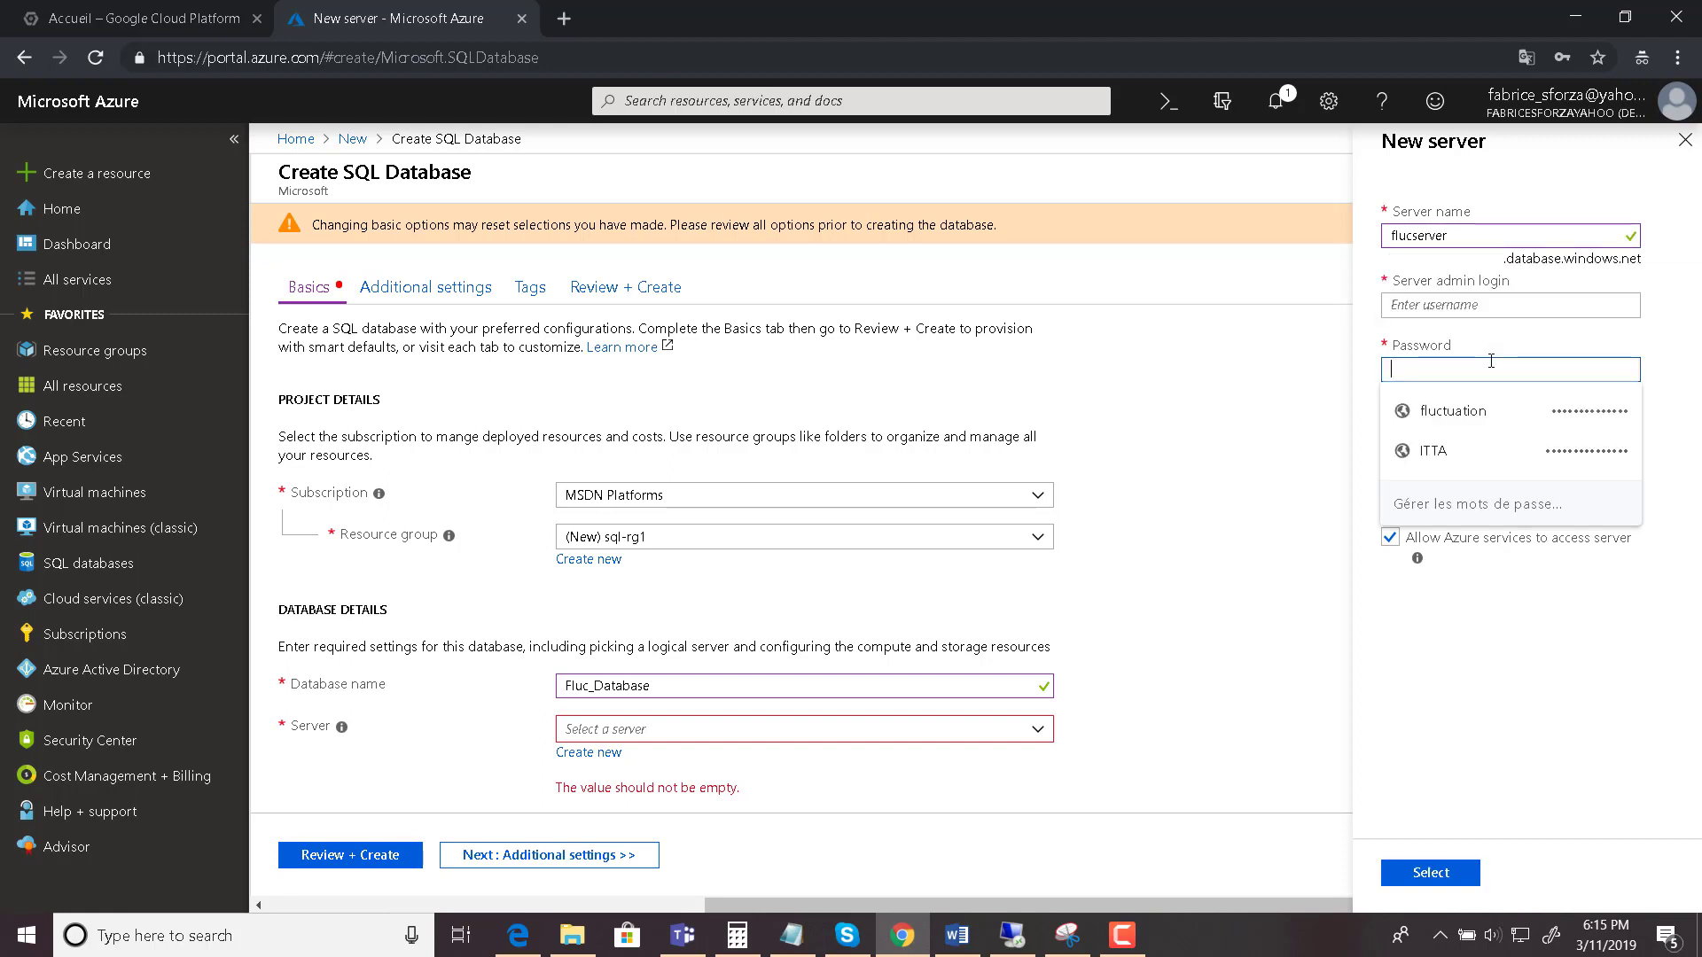
- Enter the server admin login, then type and confirm the admin password
{"action": "left_click", "coordinate": [1455, 304]}
{"action": "type", "text": "fl"}
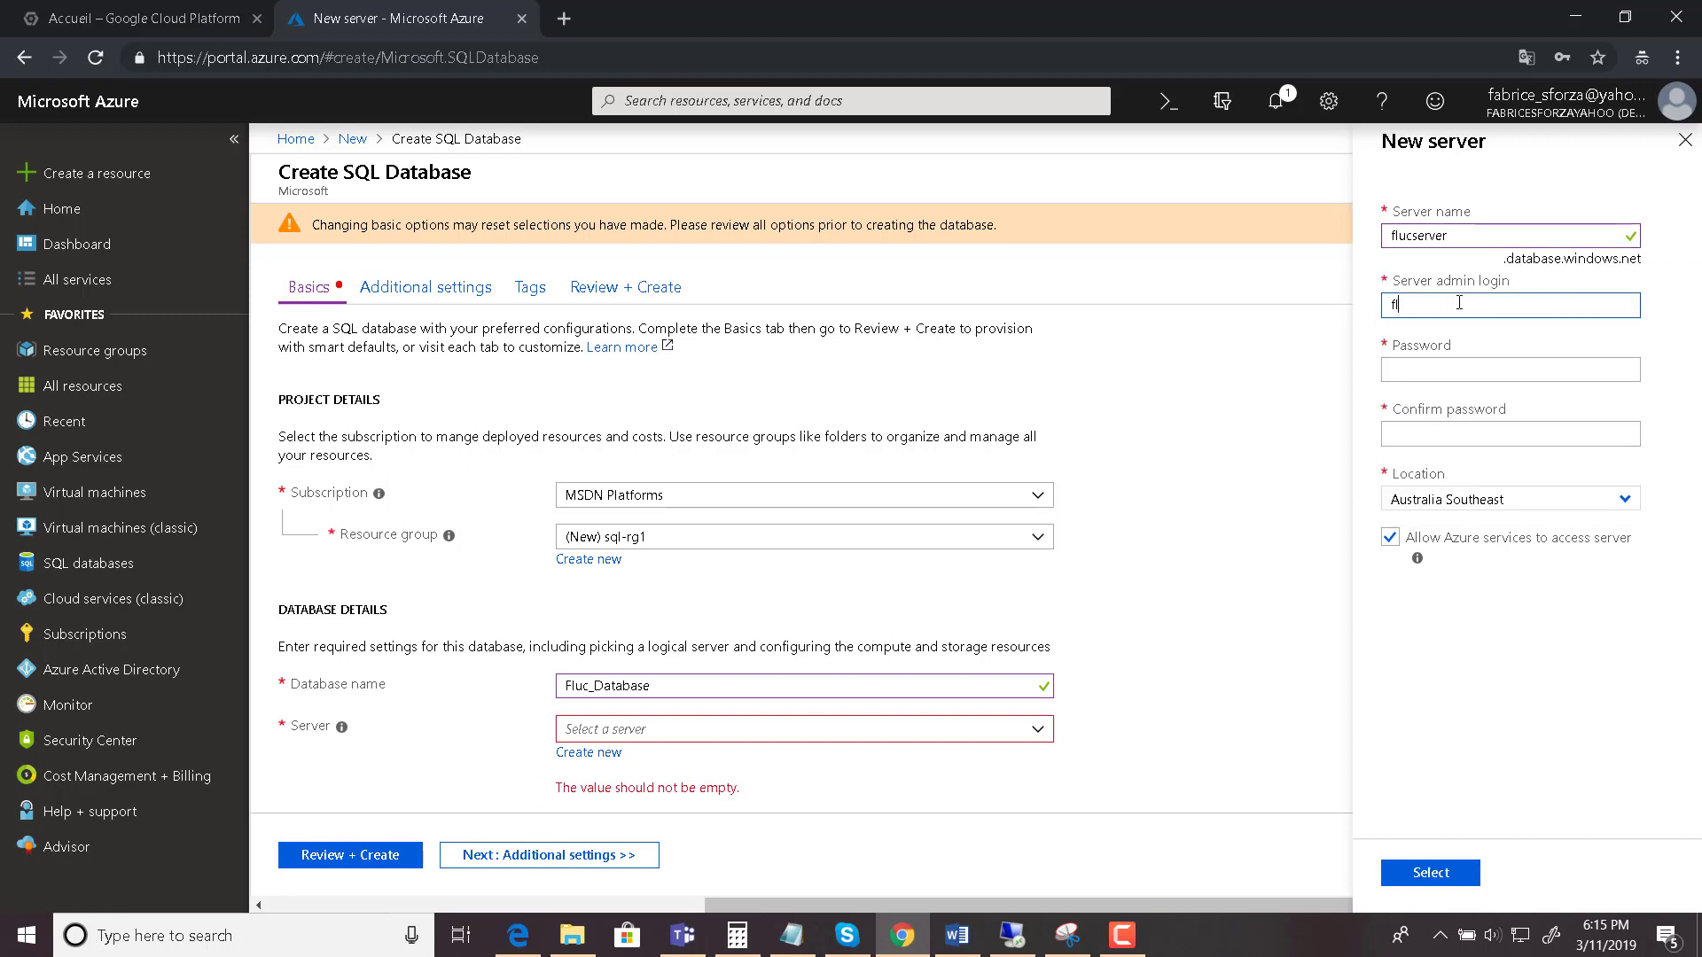
{"action": "type", "text": "uctuationit"}
{"action": "key", "text": "Tab"}
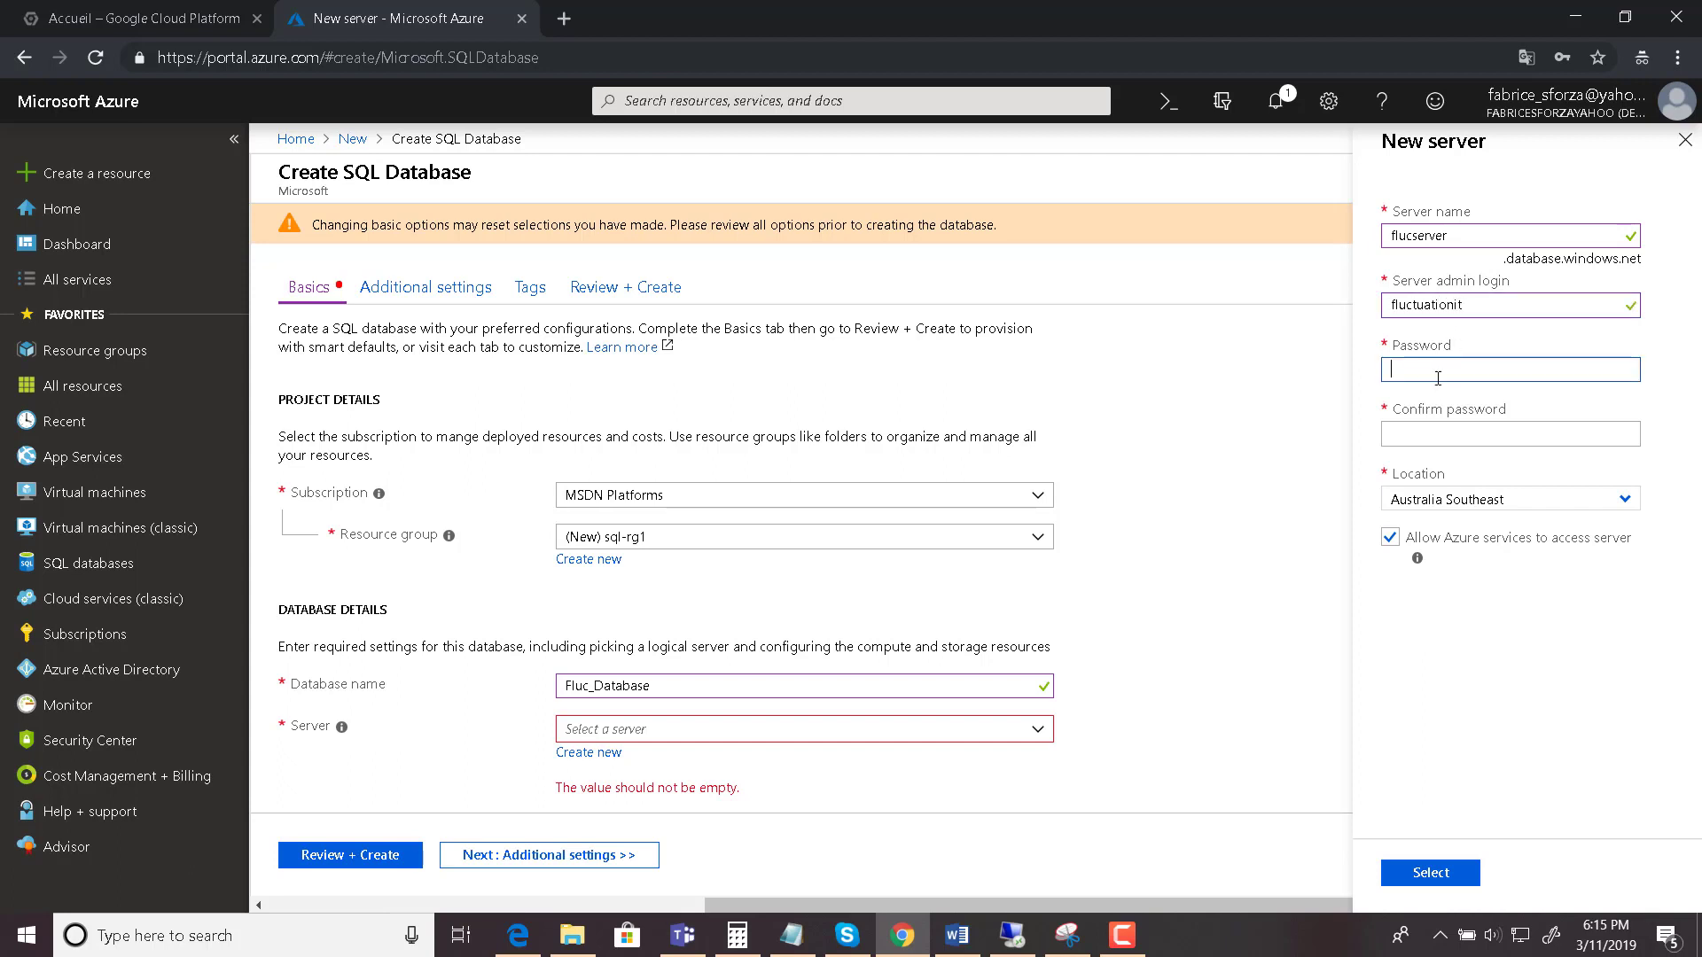
{"action": "type", "text": "F"}
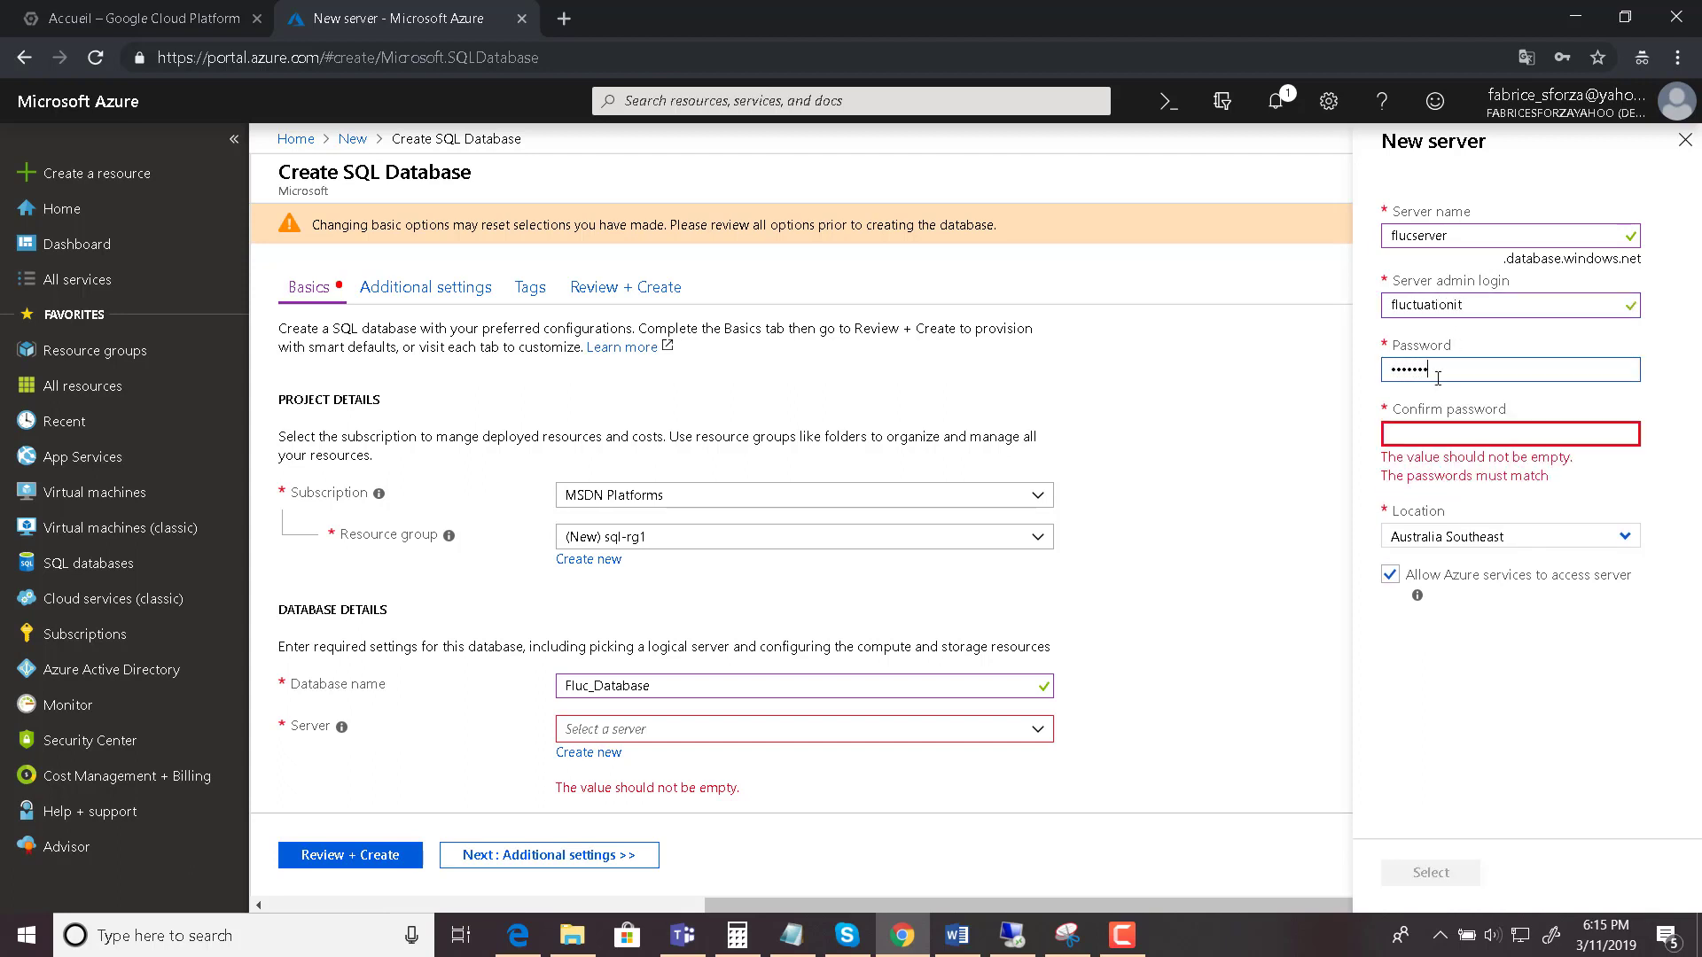
{"action": "type", "text": "a"}
{"action": "key", "text": "Tab"}
{"action": "type", "text": "F"}
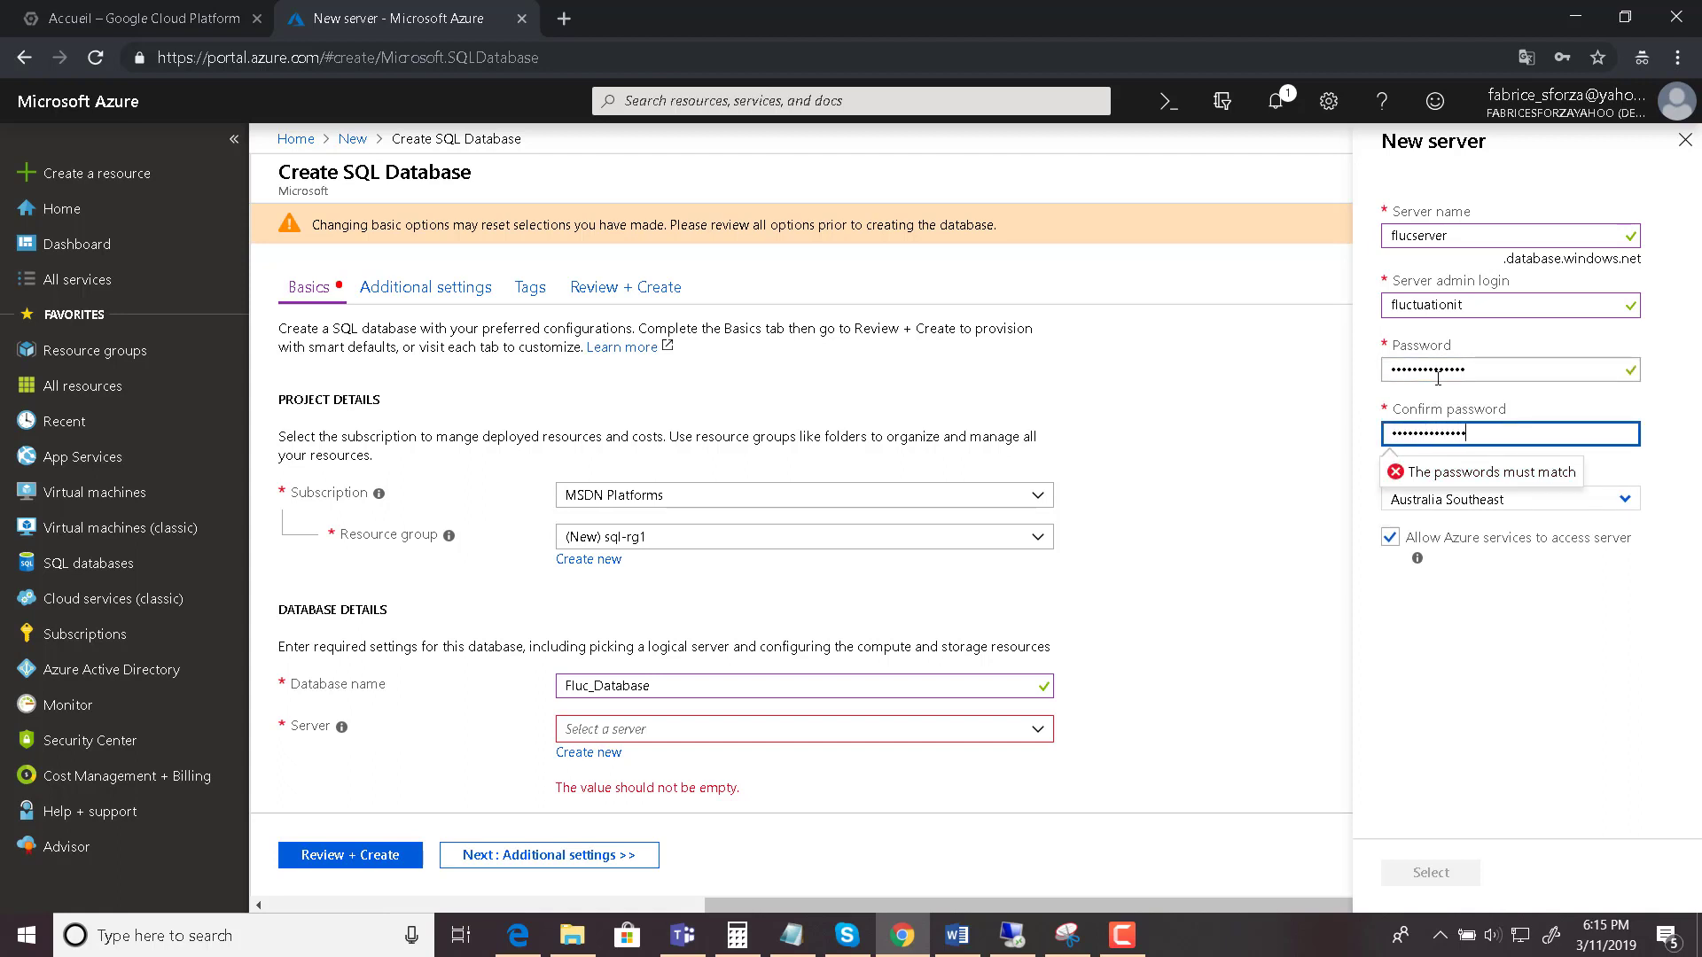
{"action": "left_click", "coordinate": [1507, 592]}
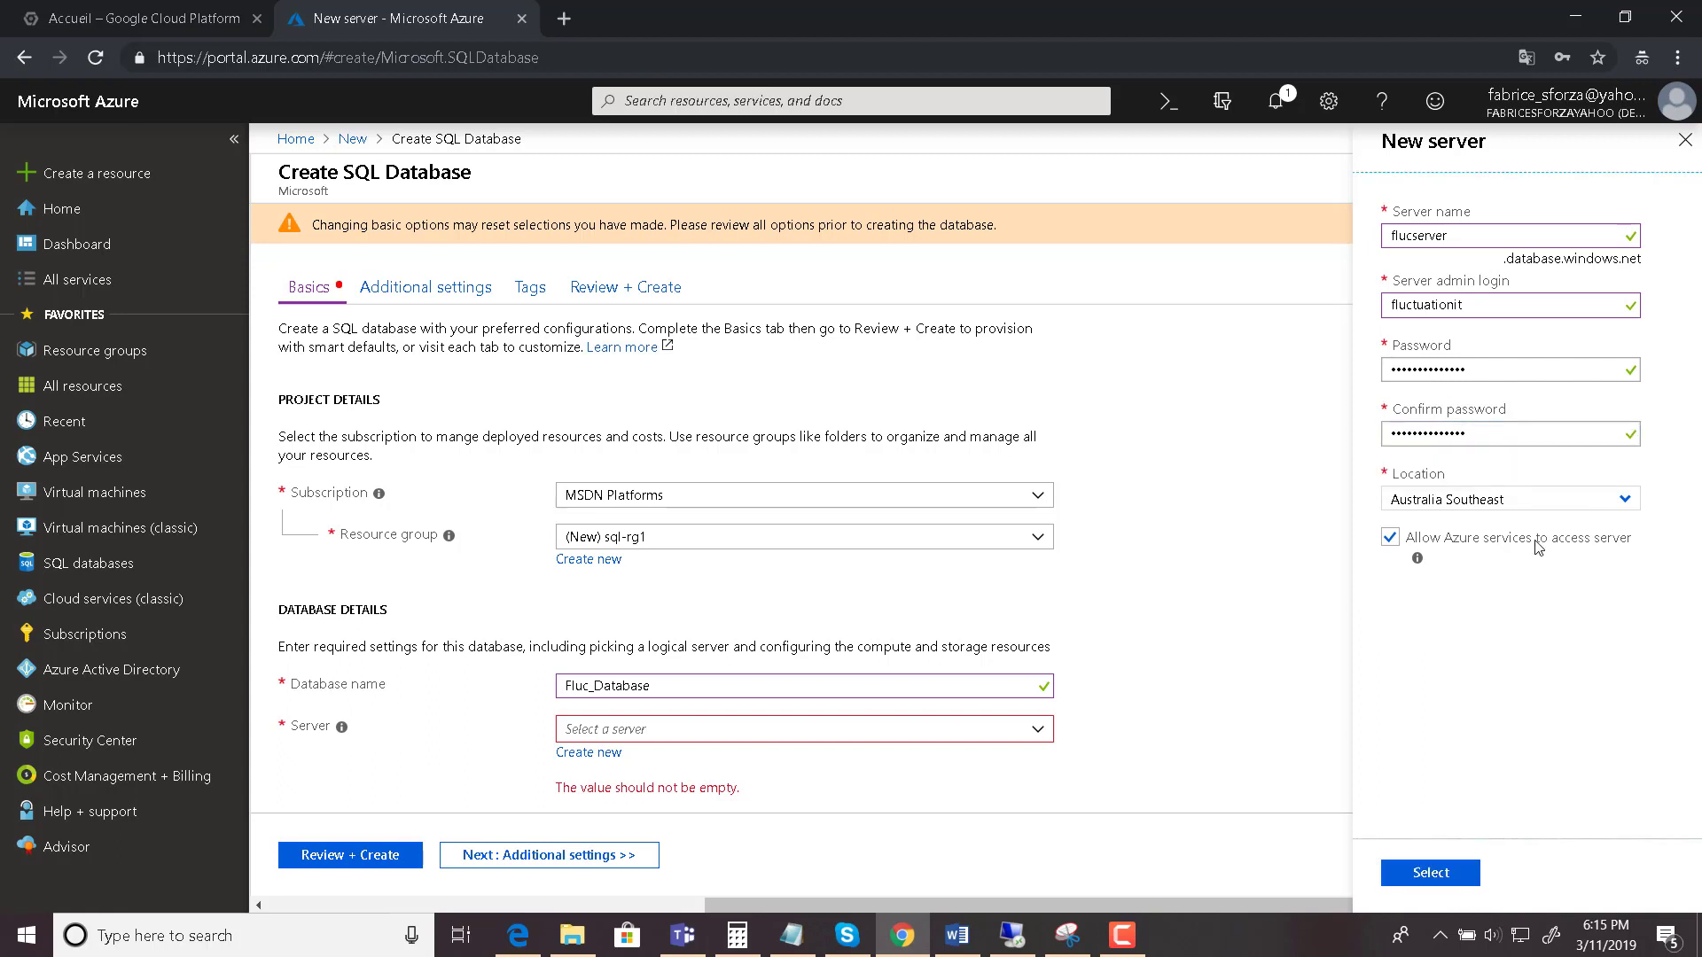
- Set the server location to East US and confirm the new server
{"action": "left_click", "coordinate": [1623, 499]}
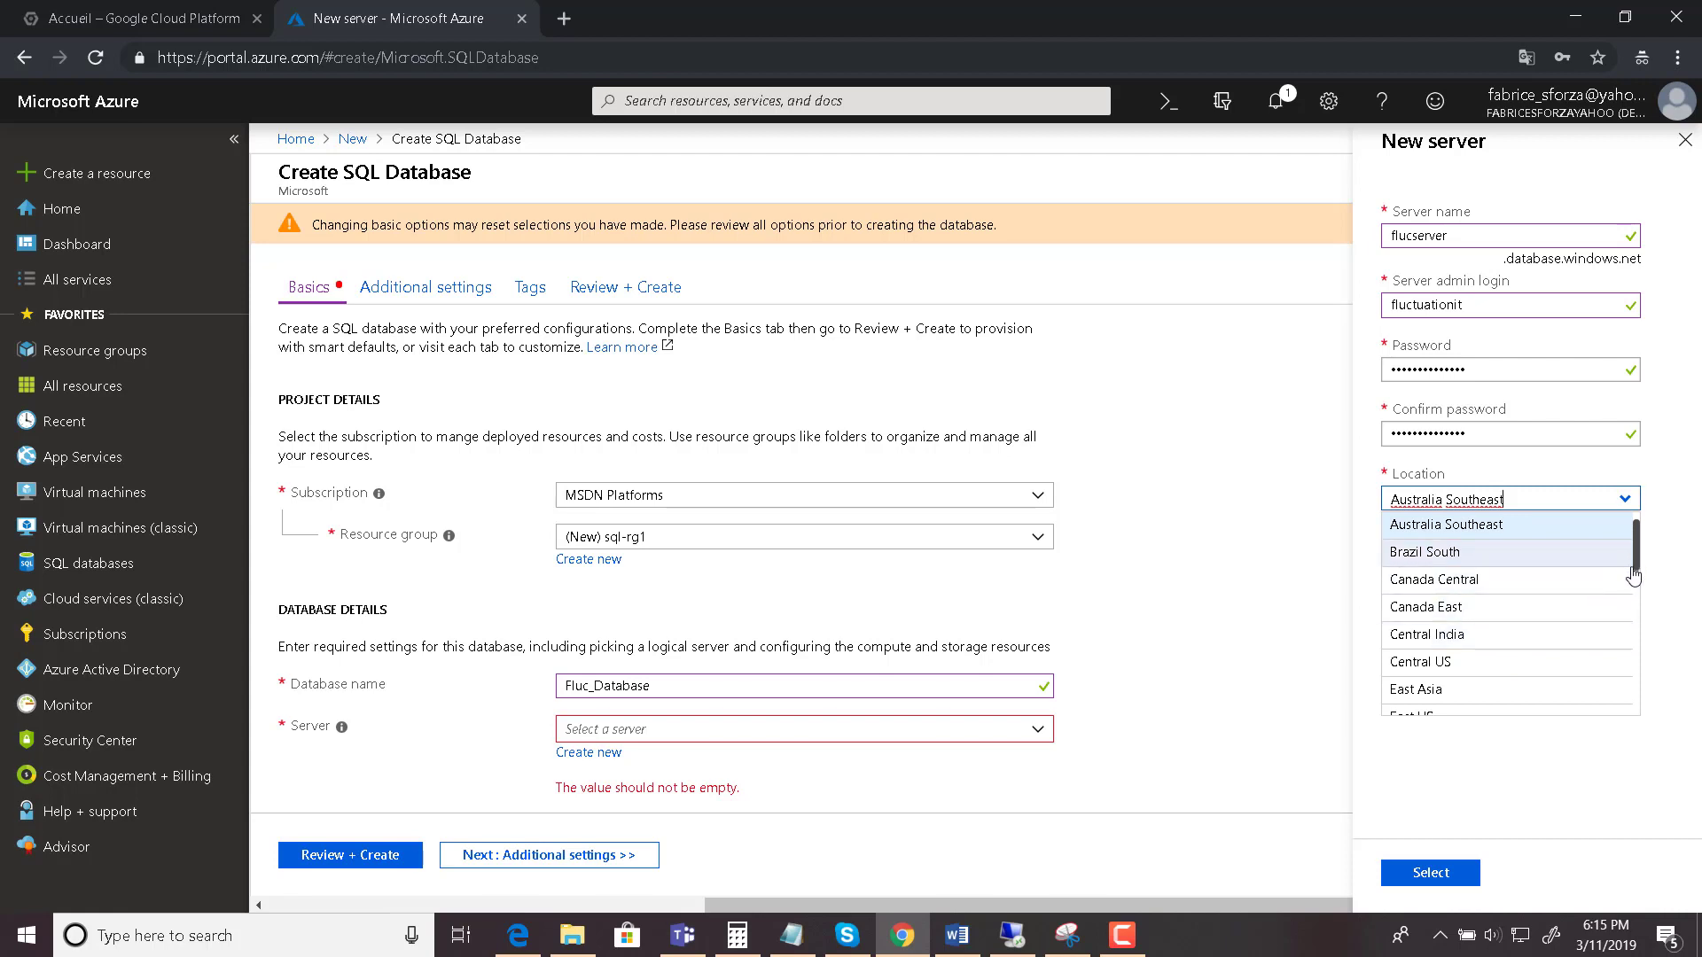
{"action": "scroll", "coordinate": [1633, 577], "scroll_direction": "down", "scroll_amount": 1}
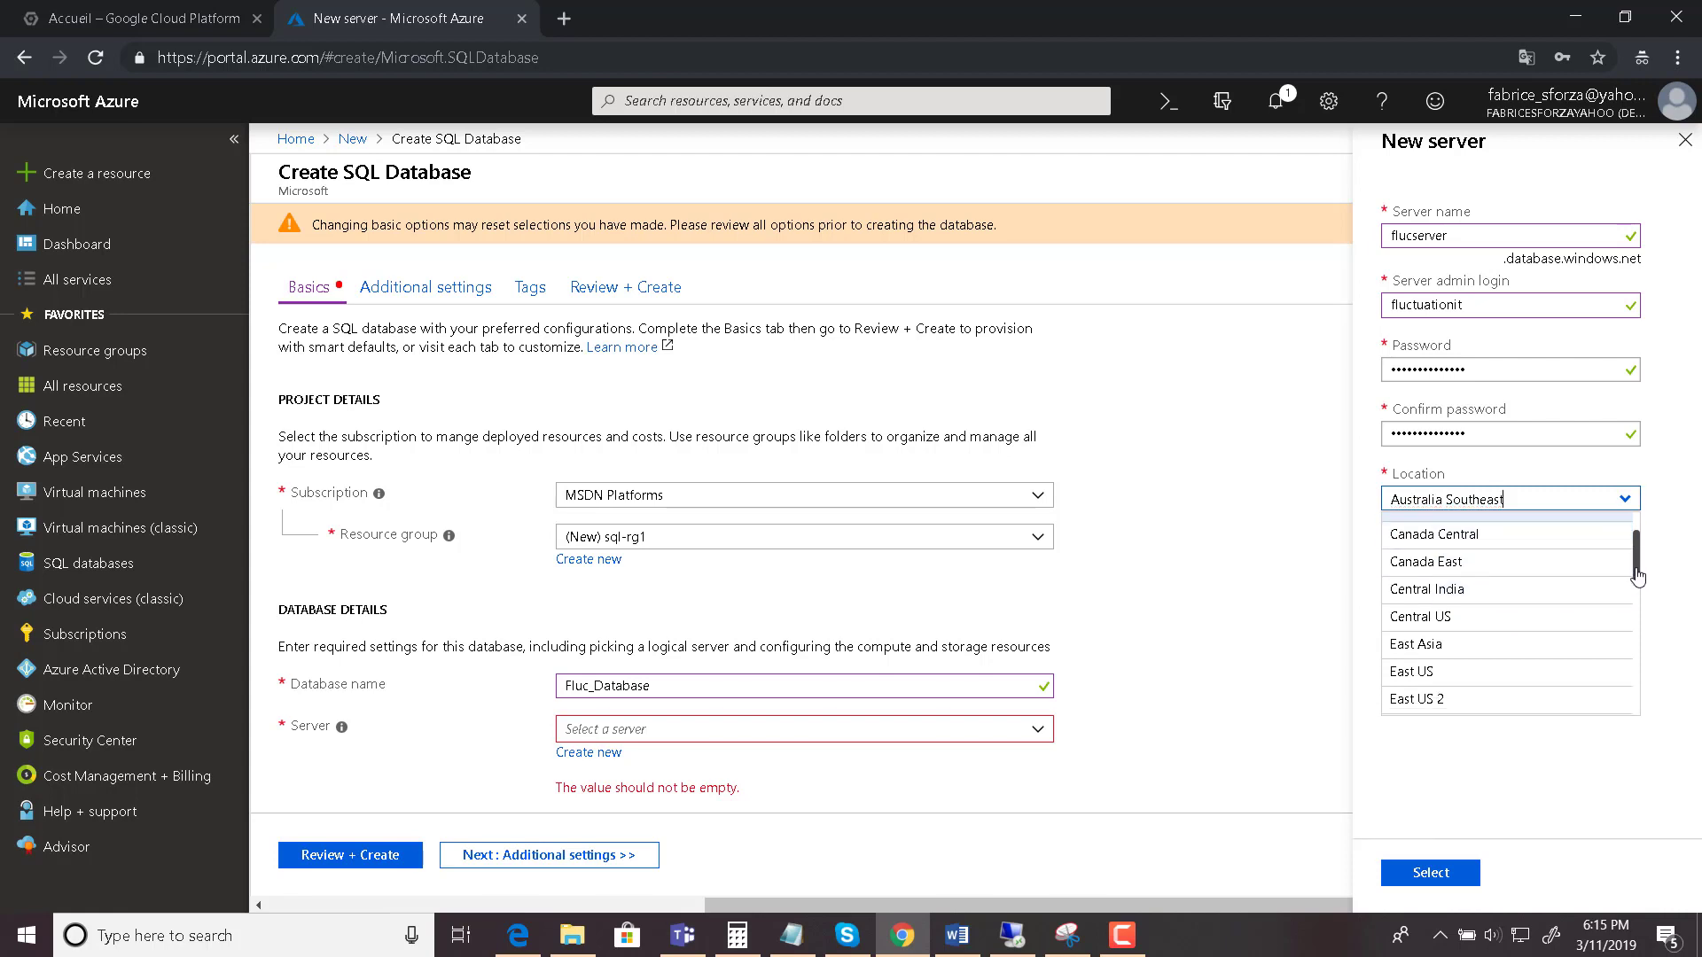
{"action": "left_click", "coordinate": [1418, 676]}
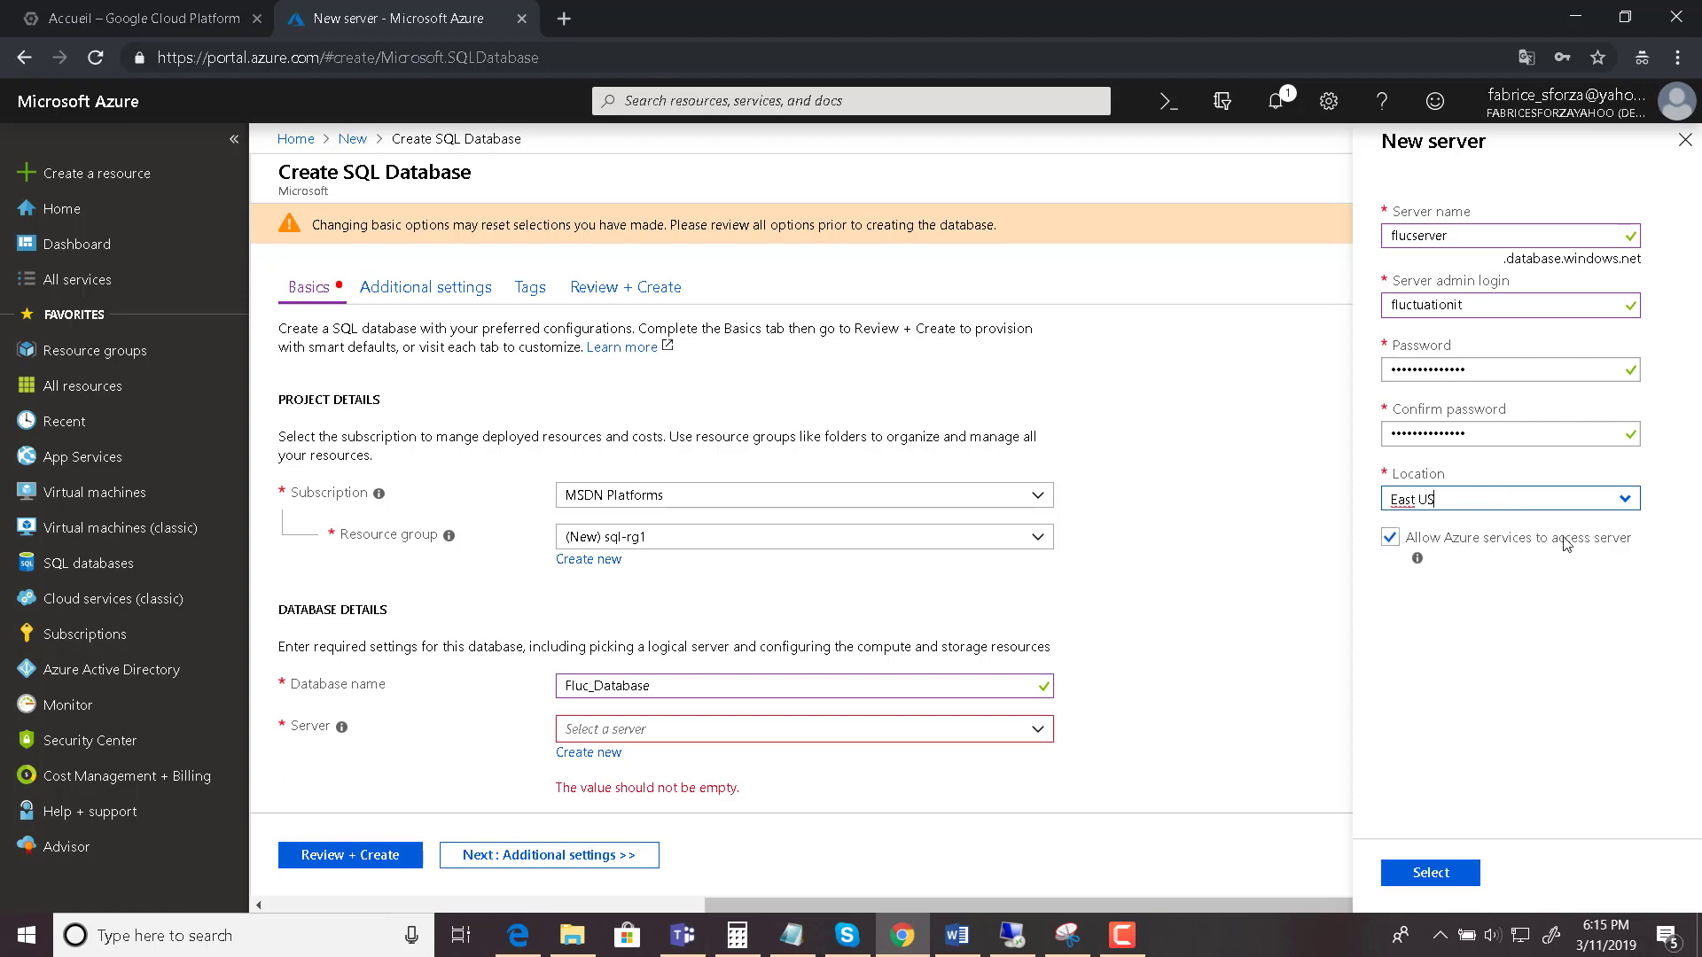
{"action": "left_click", "coordinate": [1430, 872]}
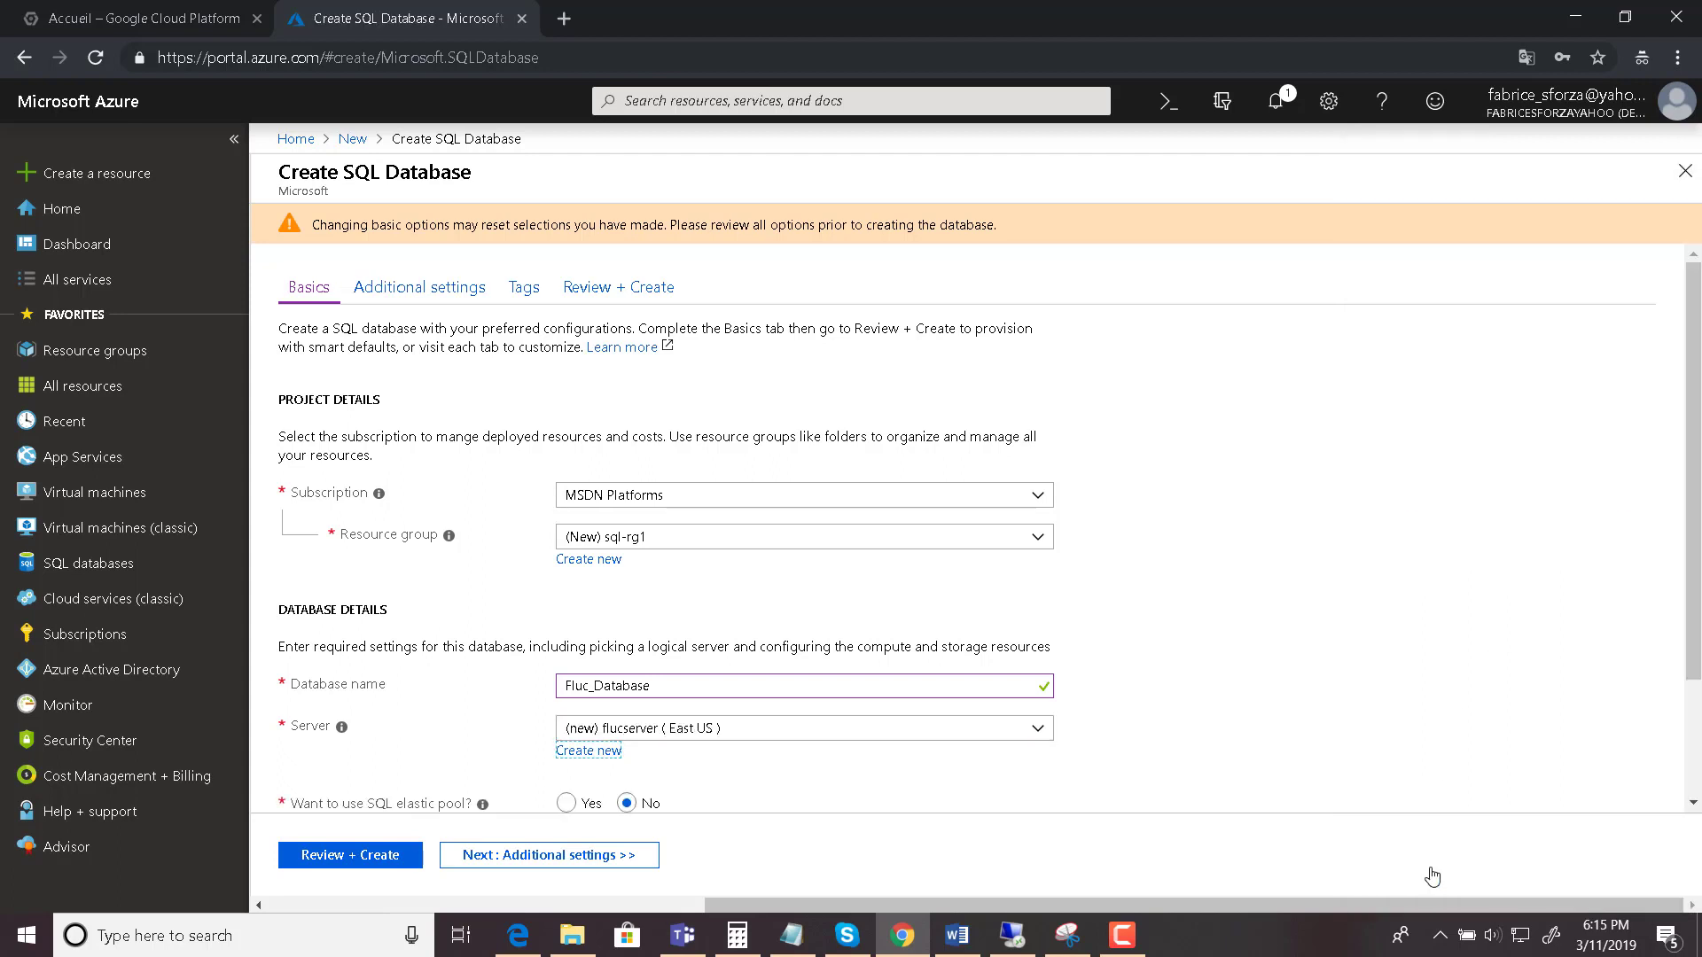
- Compare Standard and Premium, then apply the Basic tier with 5 DTUs and 2 GB
{"action": "left_click", "coordinate": [1355, 615]}
{"action": "left_click_drag", "start_coordinate": [1691, 396], "coordinate": [1667, 538]}
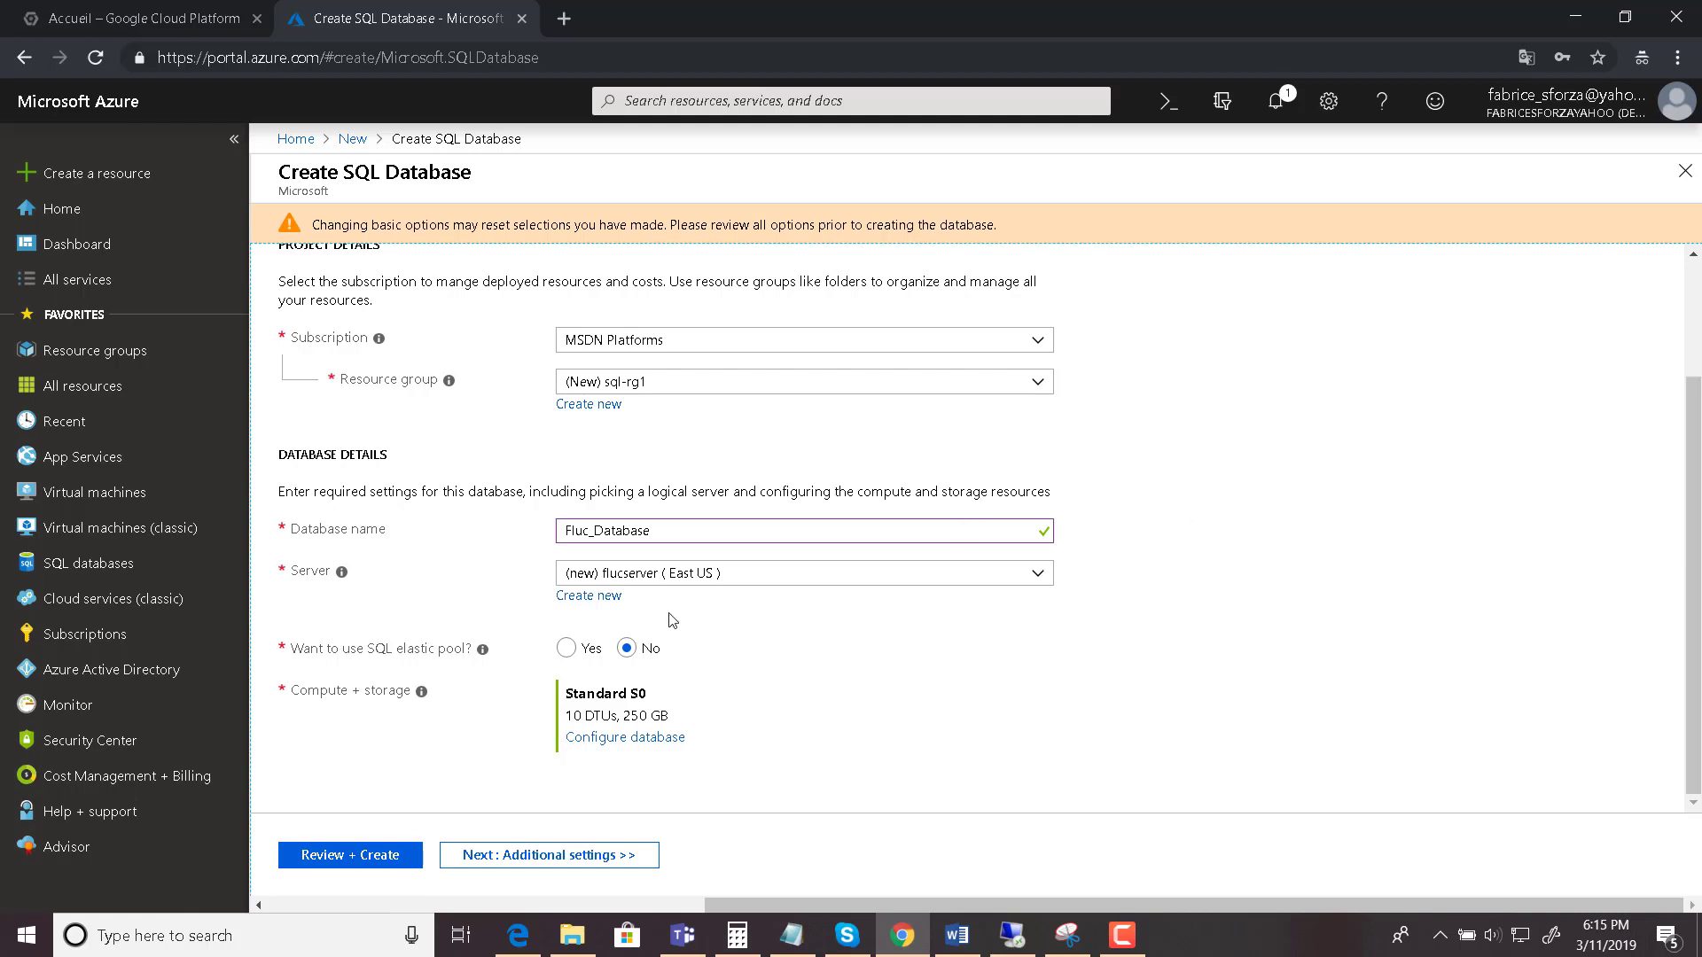
{"action": "left_click", "coordinate": [609, 747]}
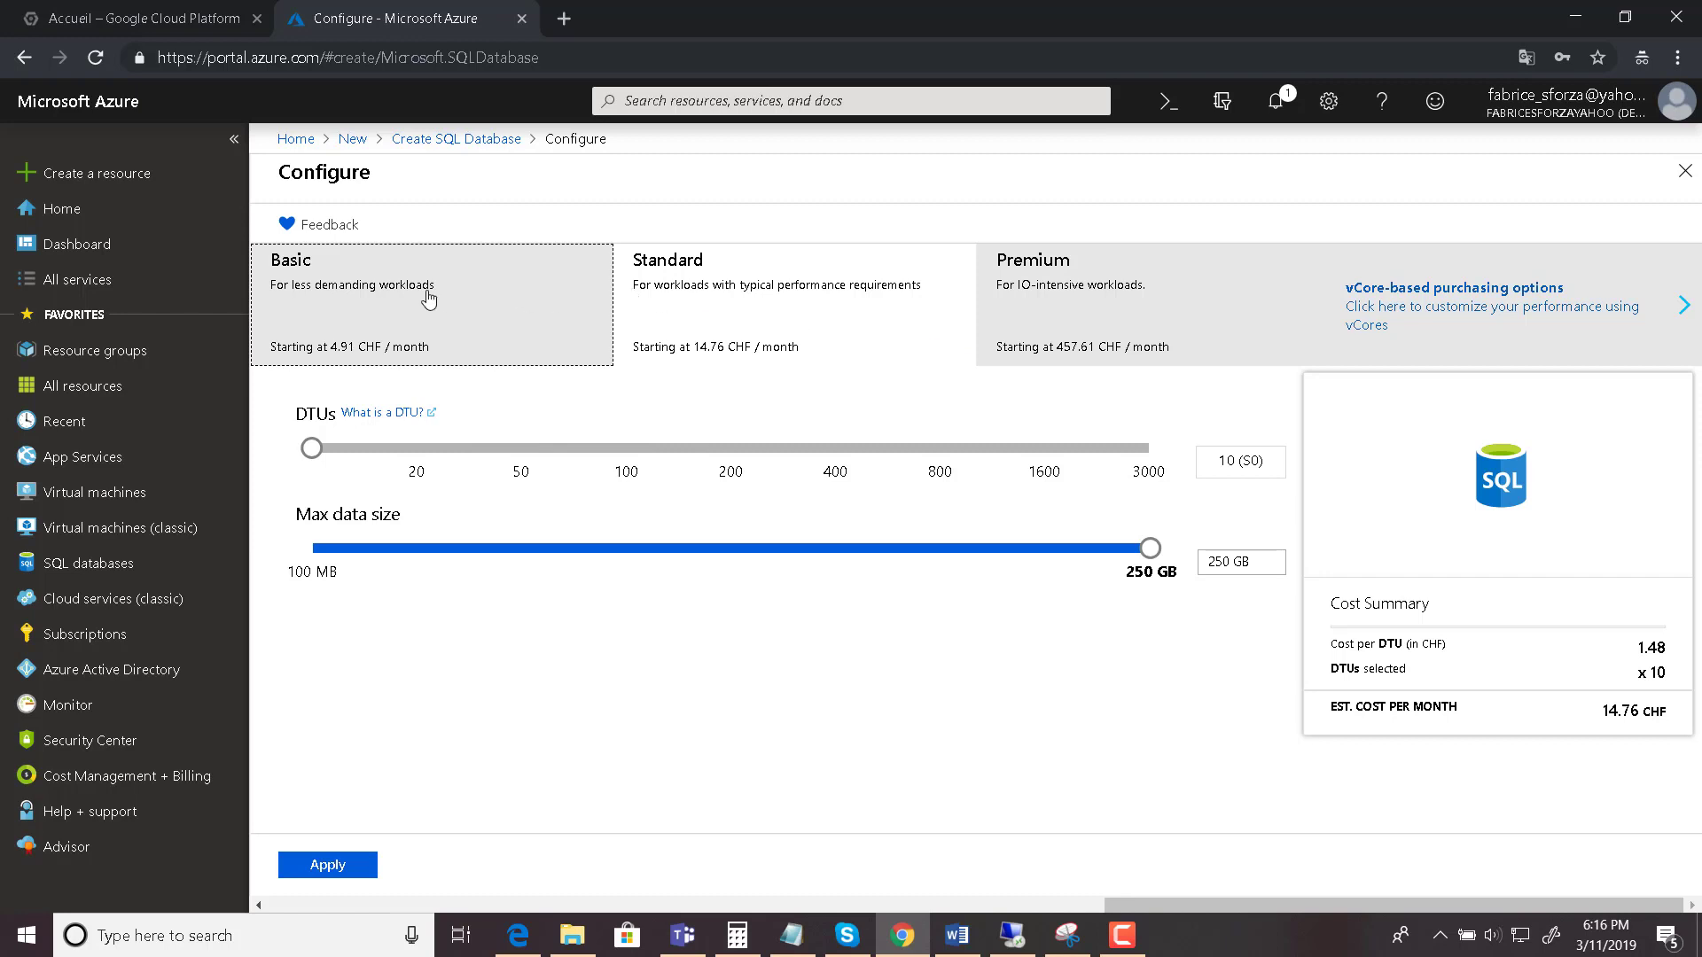
{"action": "left_click", "coordinate": [429, 300]}
{"action": "left_click", "coordinate": [705, 288]}
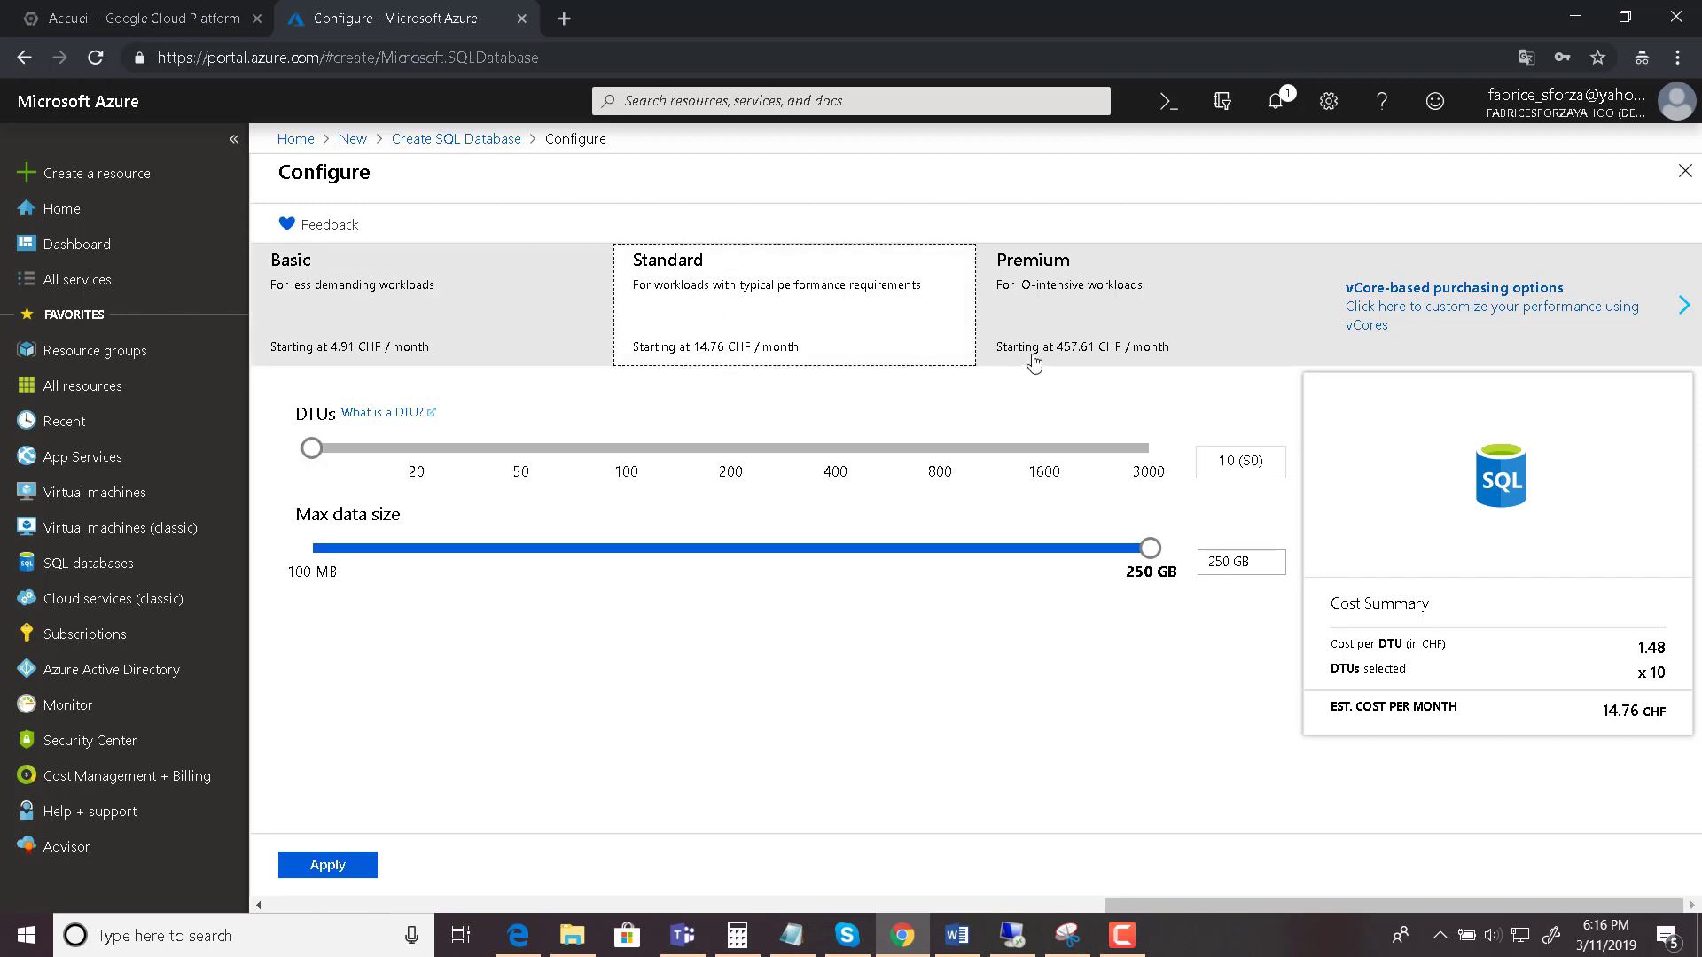
{"action": "left_click", "coordinate": [1139, 318]}
{"action": "left_click", "coordinate": [488, 304]}
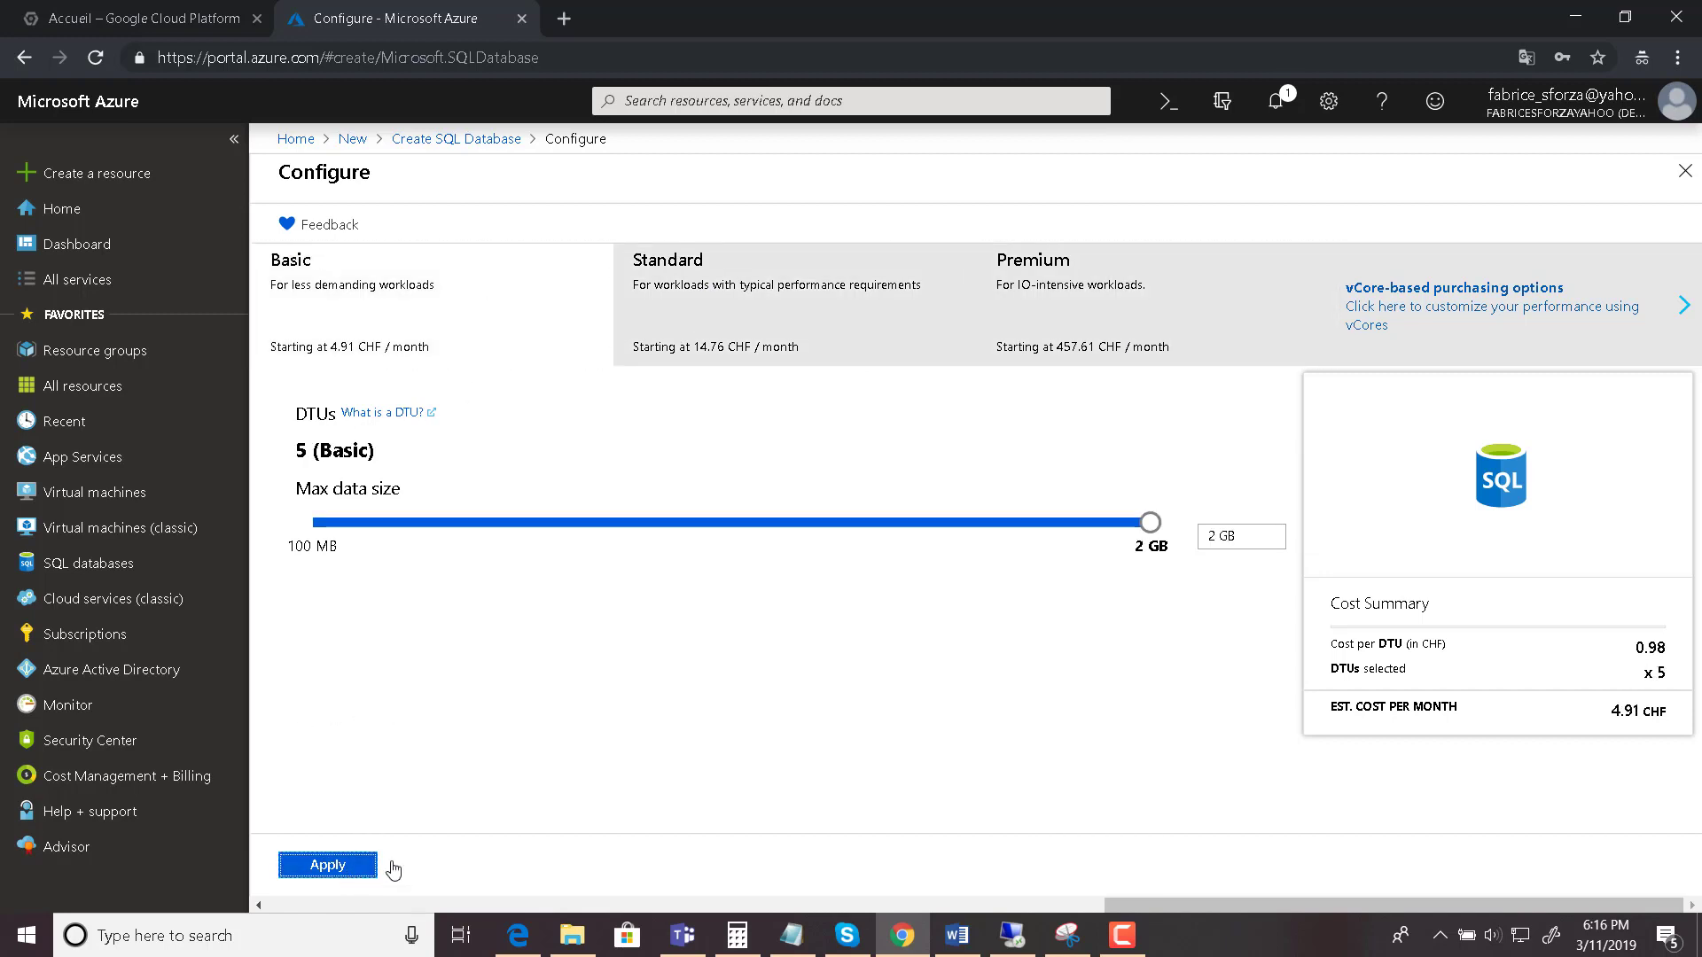
{"action": "left_click", "coordinate": [361, 865]}
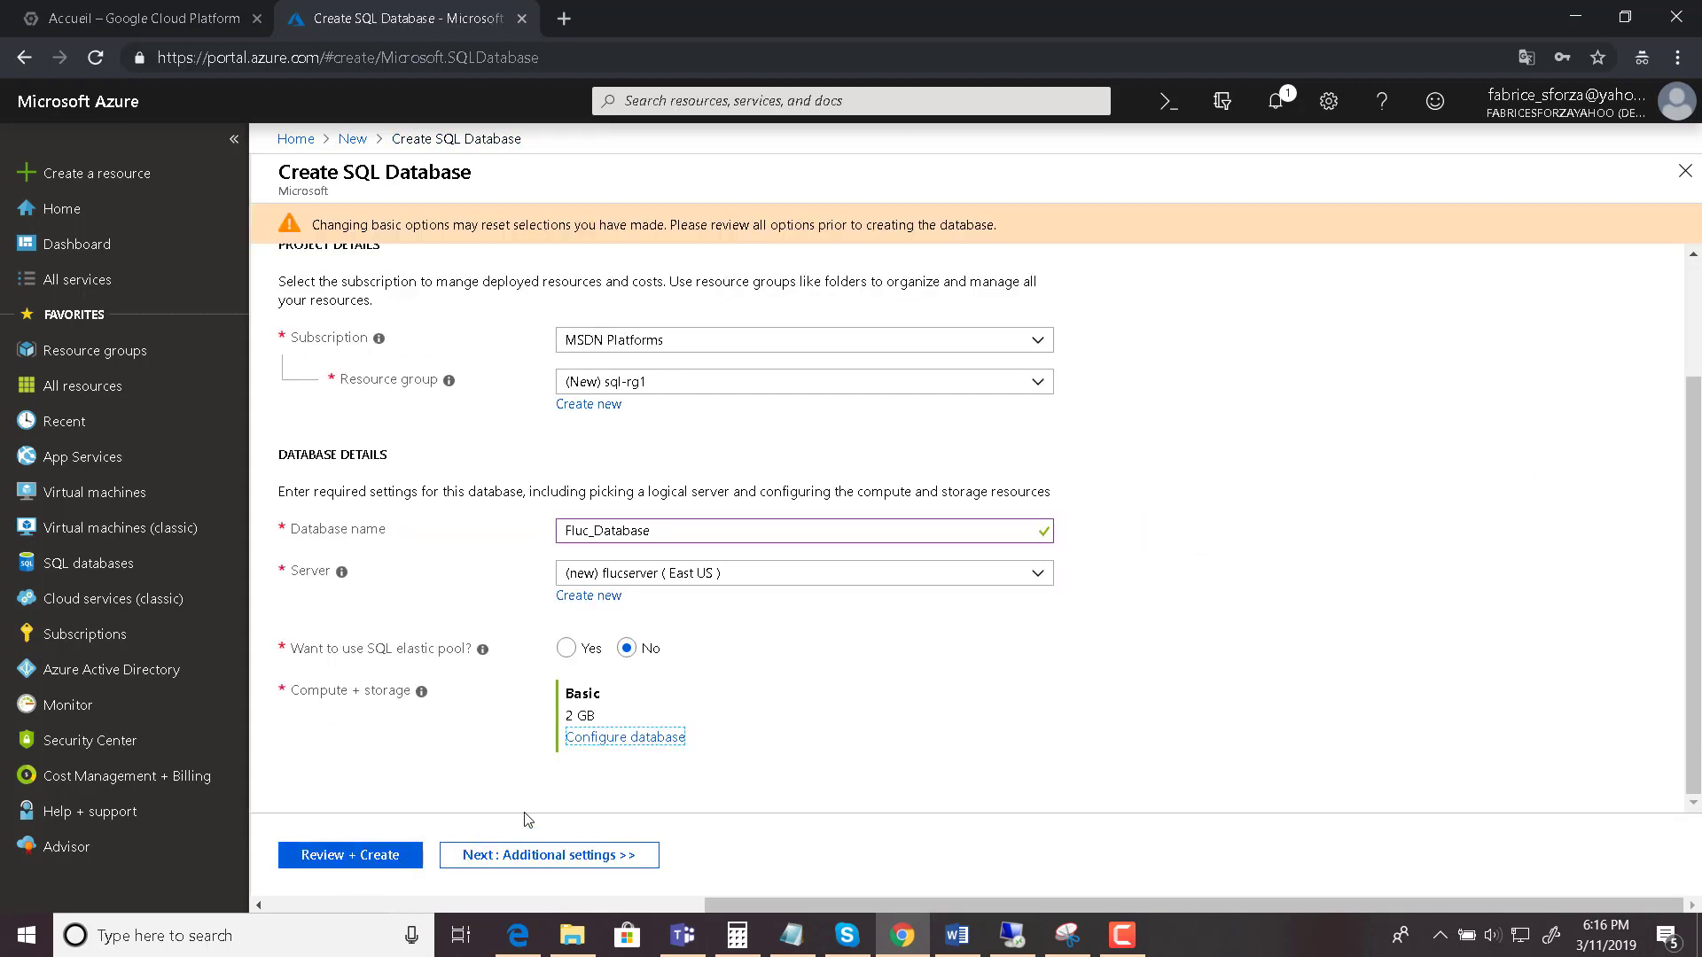
- Use the AdventureWorksLT sample as existing data and advance through Tags to Review + Create
{"action": "left_click", "coordinate": [570, 857]}
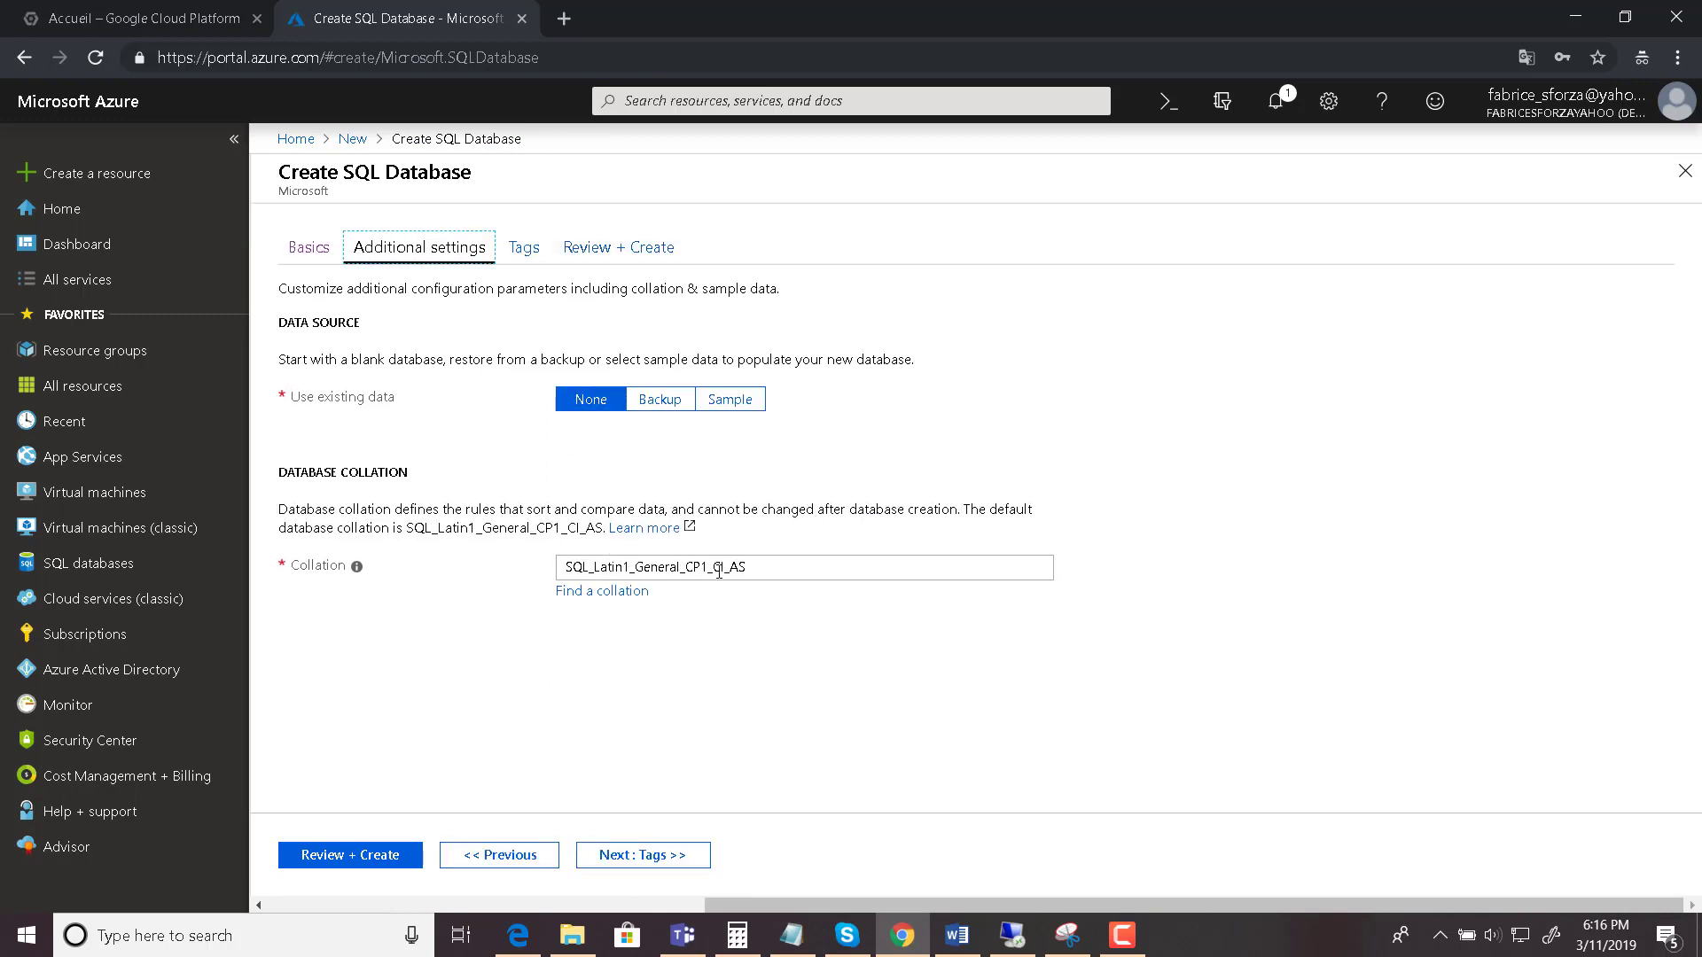
{"action": "left_click", "coordinate": [741, 403]}
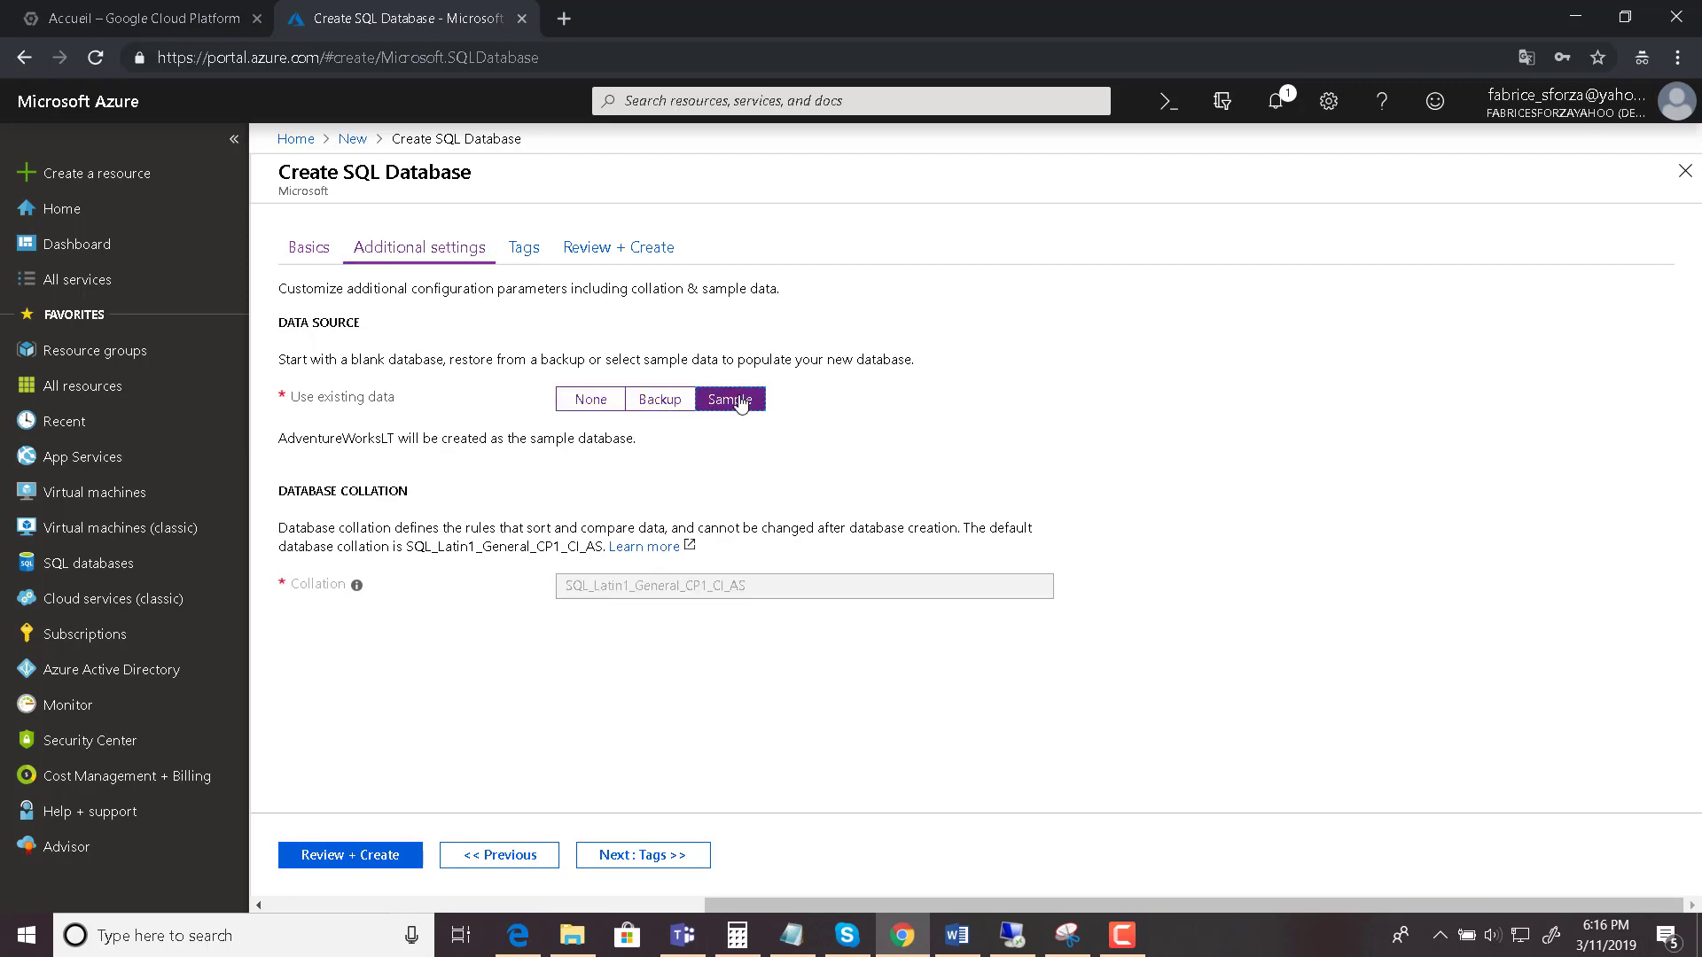
{"action": "left_click_drag", "start_coordinate": [590, 355], "coordinate": [785, 352]}
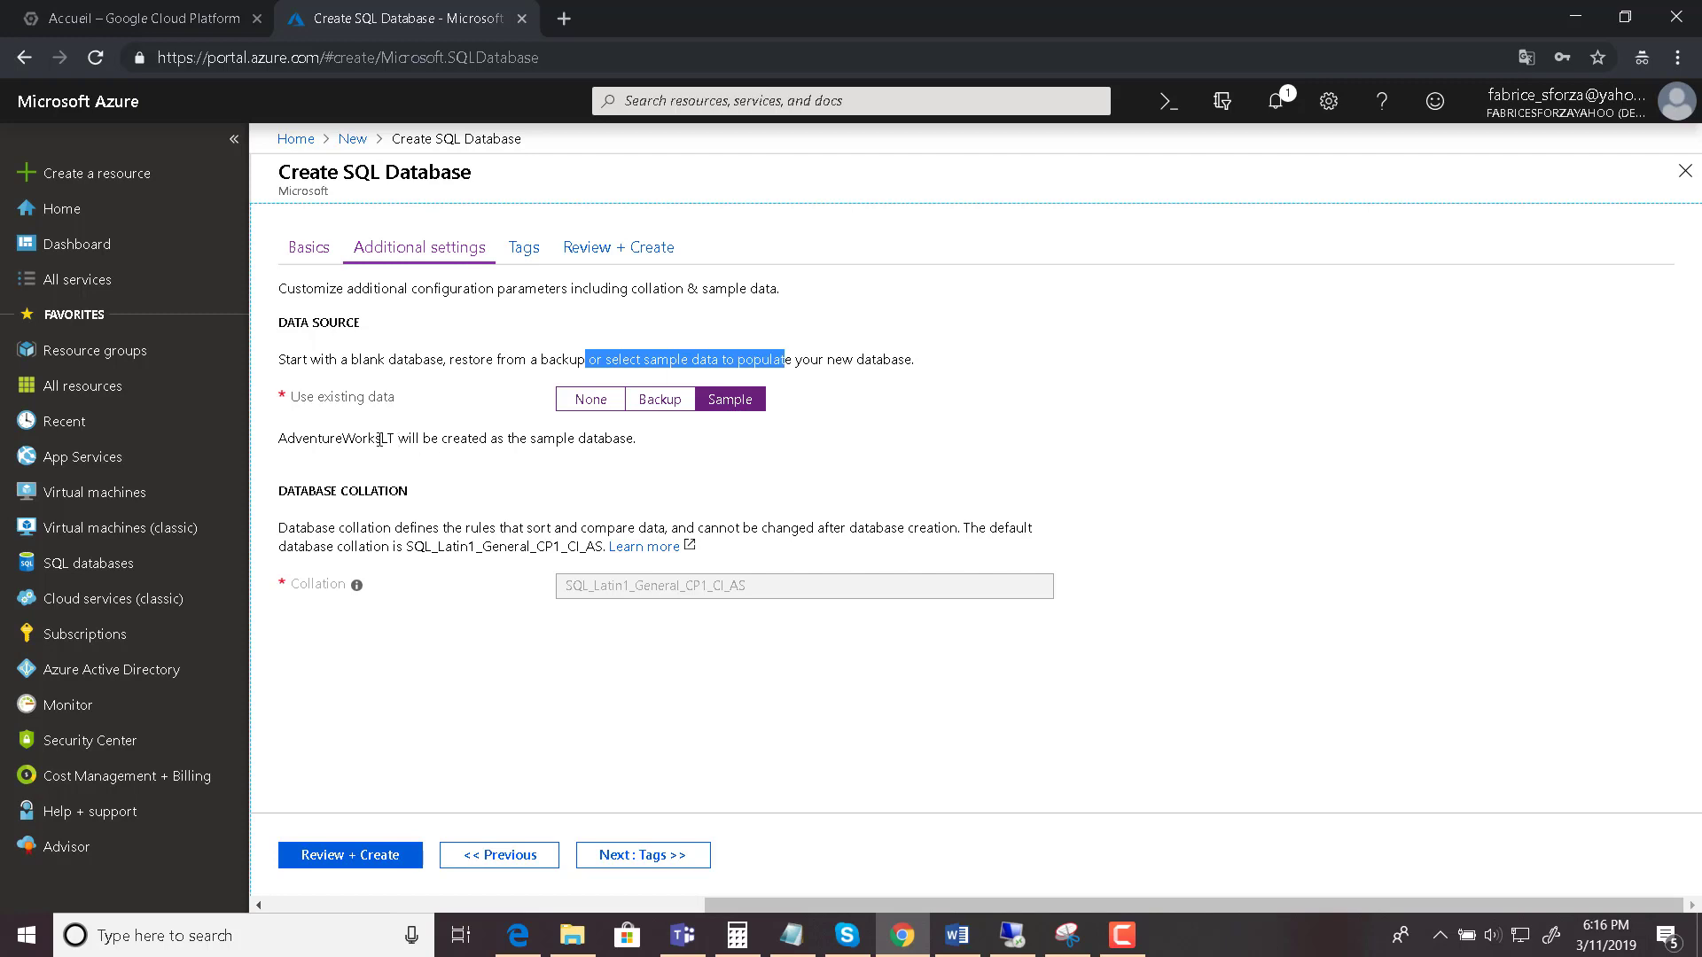
{"action": "left_click_drag", "start_coordinate": [331, 439], "coordinate": [480, 451]}
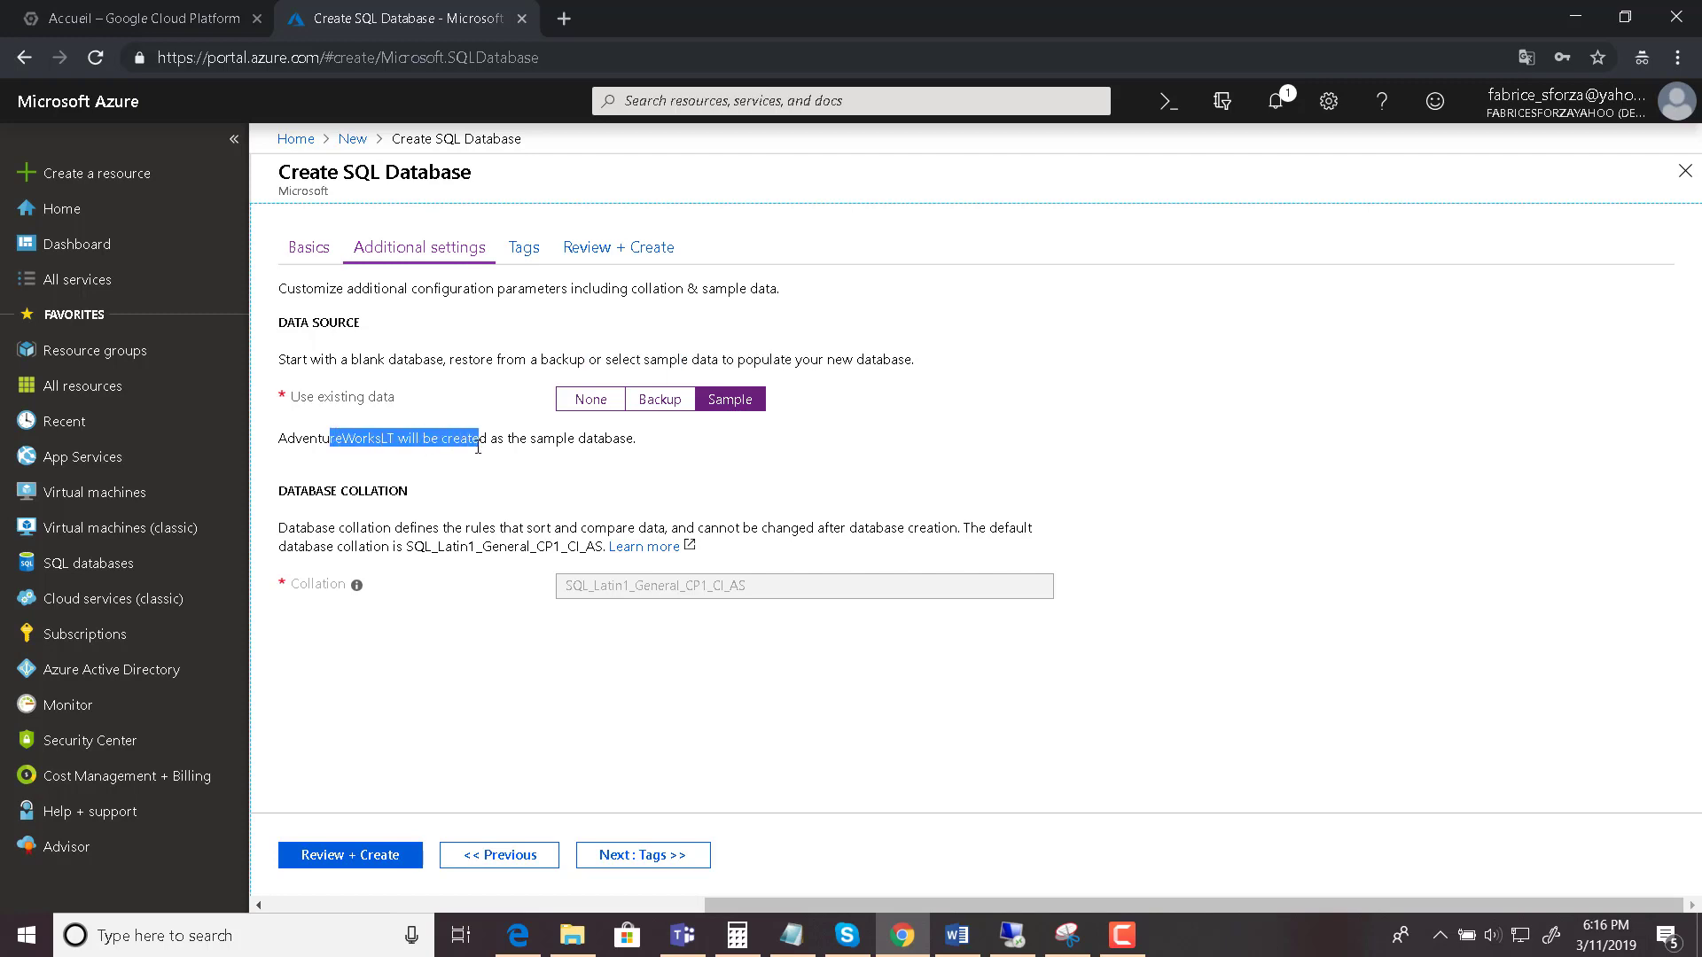
{"action": "left_click", "coordinate": [656, 853]}
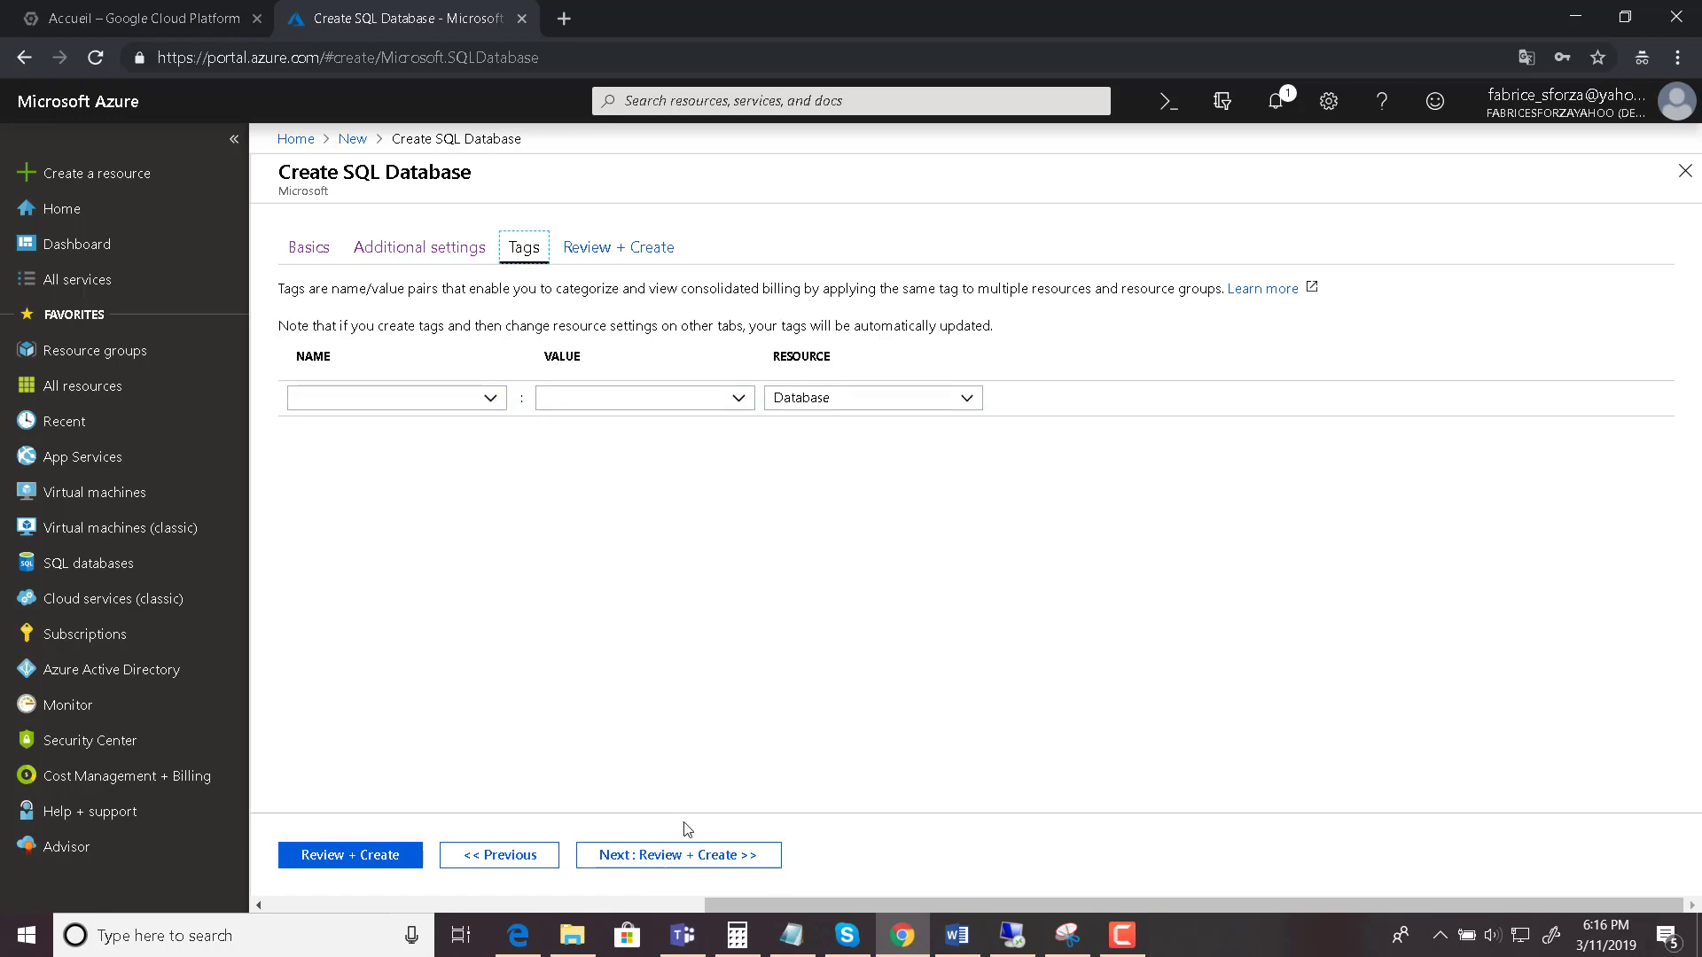
{"action": "left_click", "coordinate": [690, 857]}
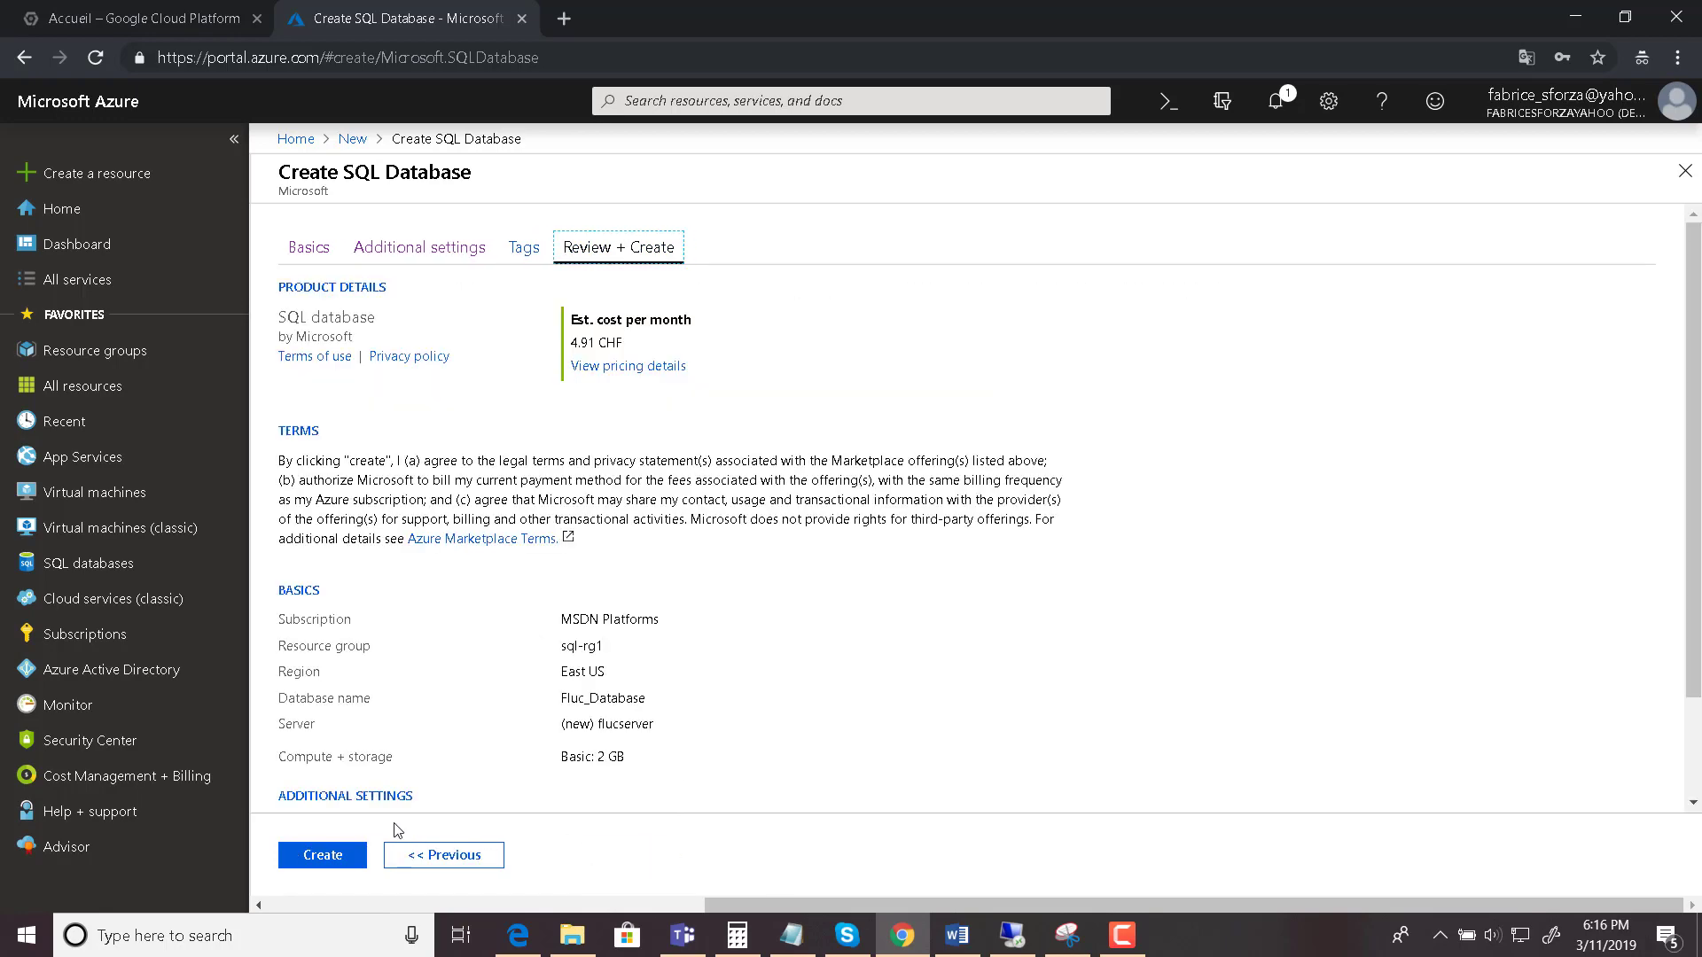
- Submit creation of Fluc_Database and server flucserver in sql-rg1
{"action": "left_click", "coordinate": [341, 859]}
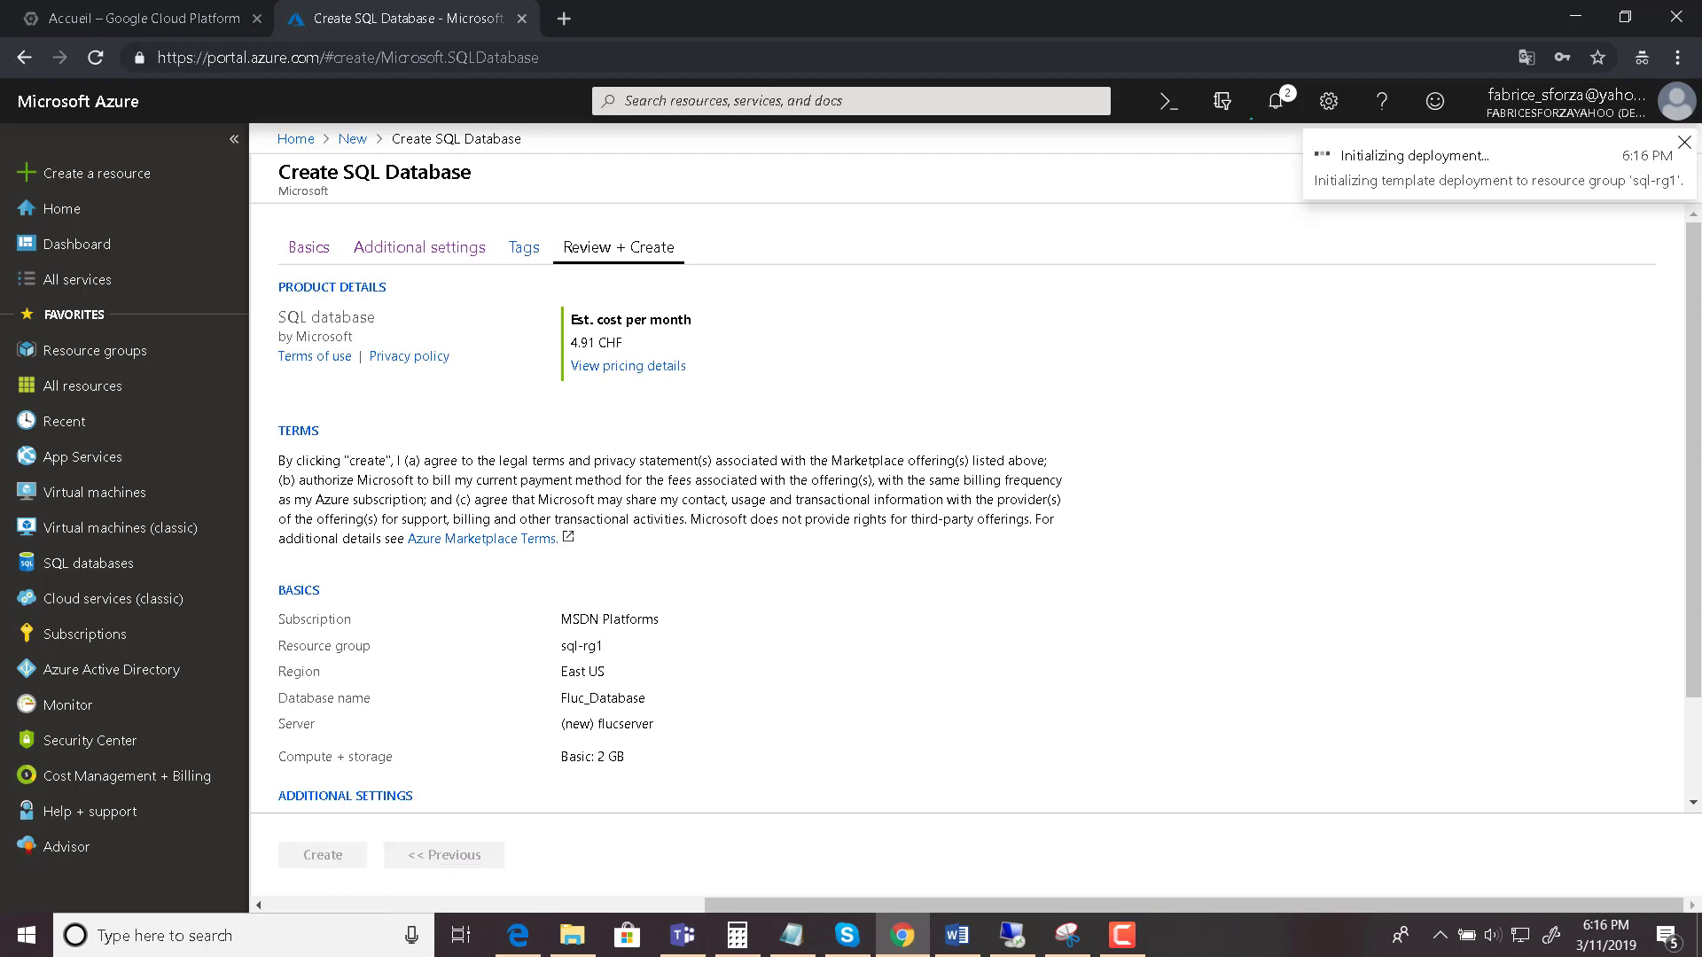
{"action": "key", "text": "alt+Tab"}
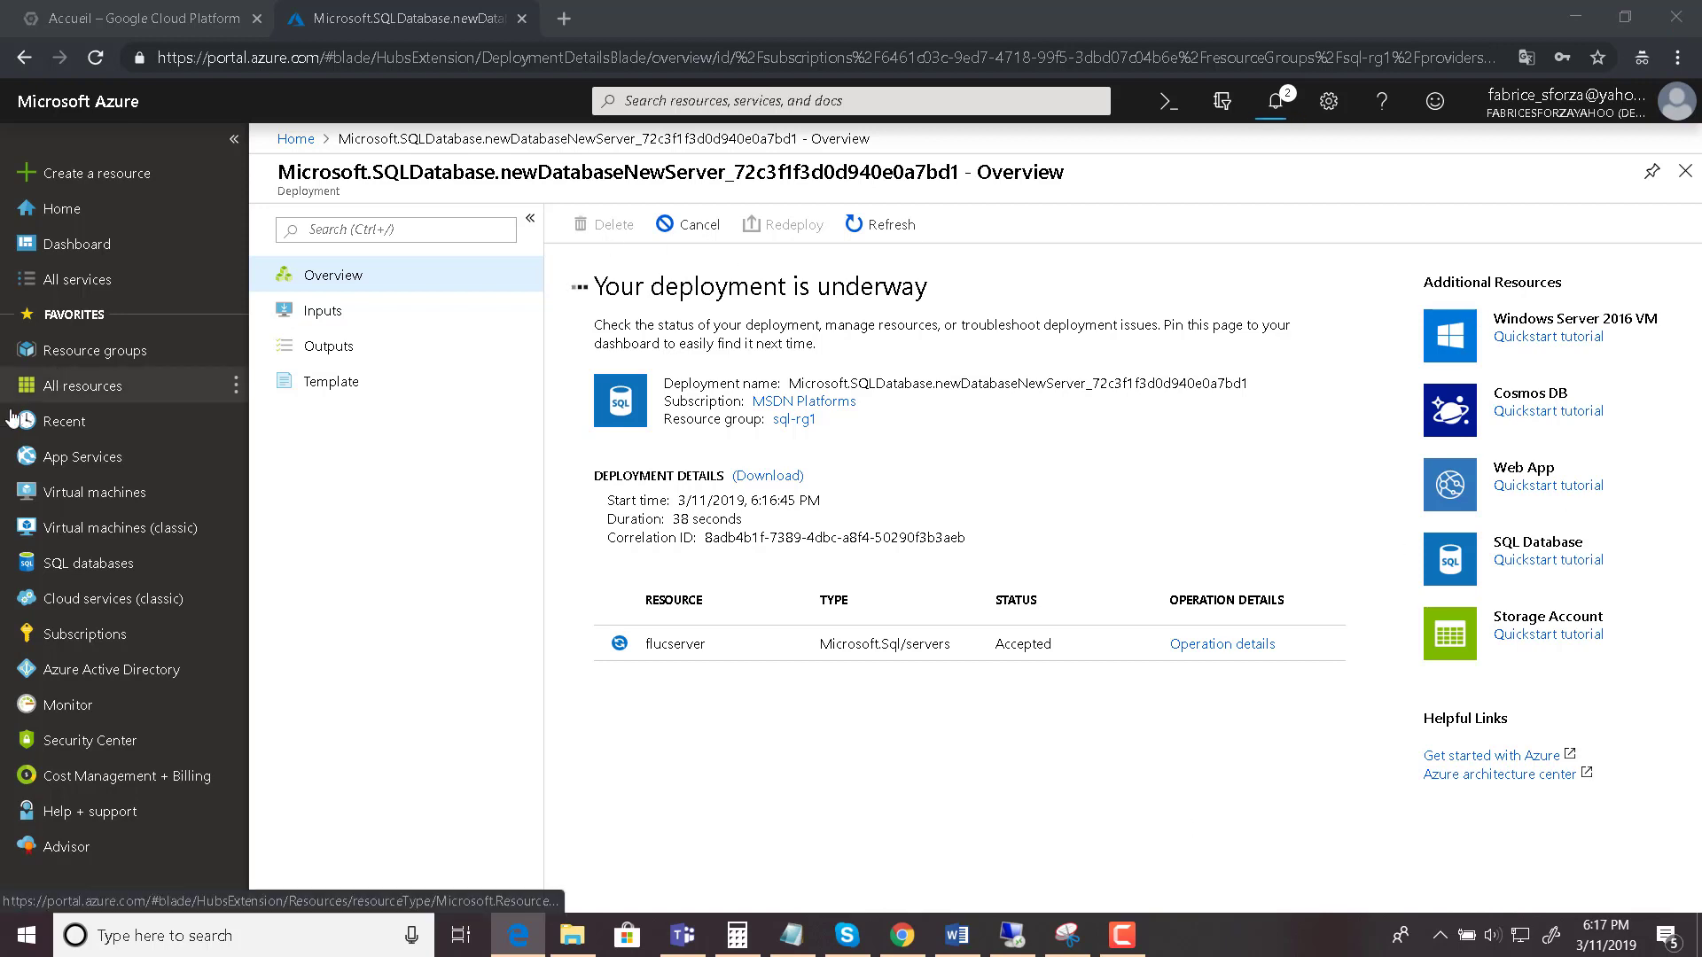
- Go to the Resource groups list while the deployment runs
{"action": "left_click", "coordinate": [95, 358]}
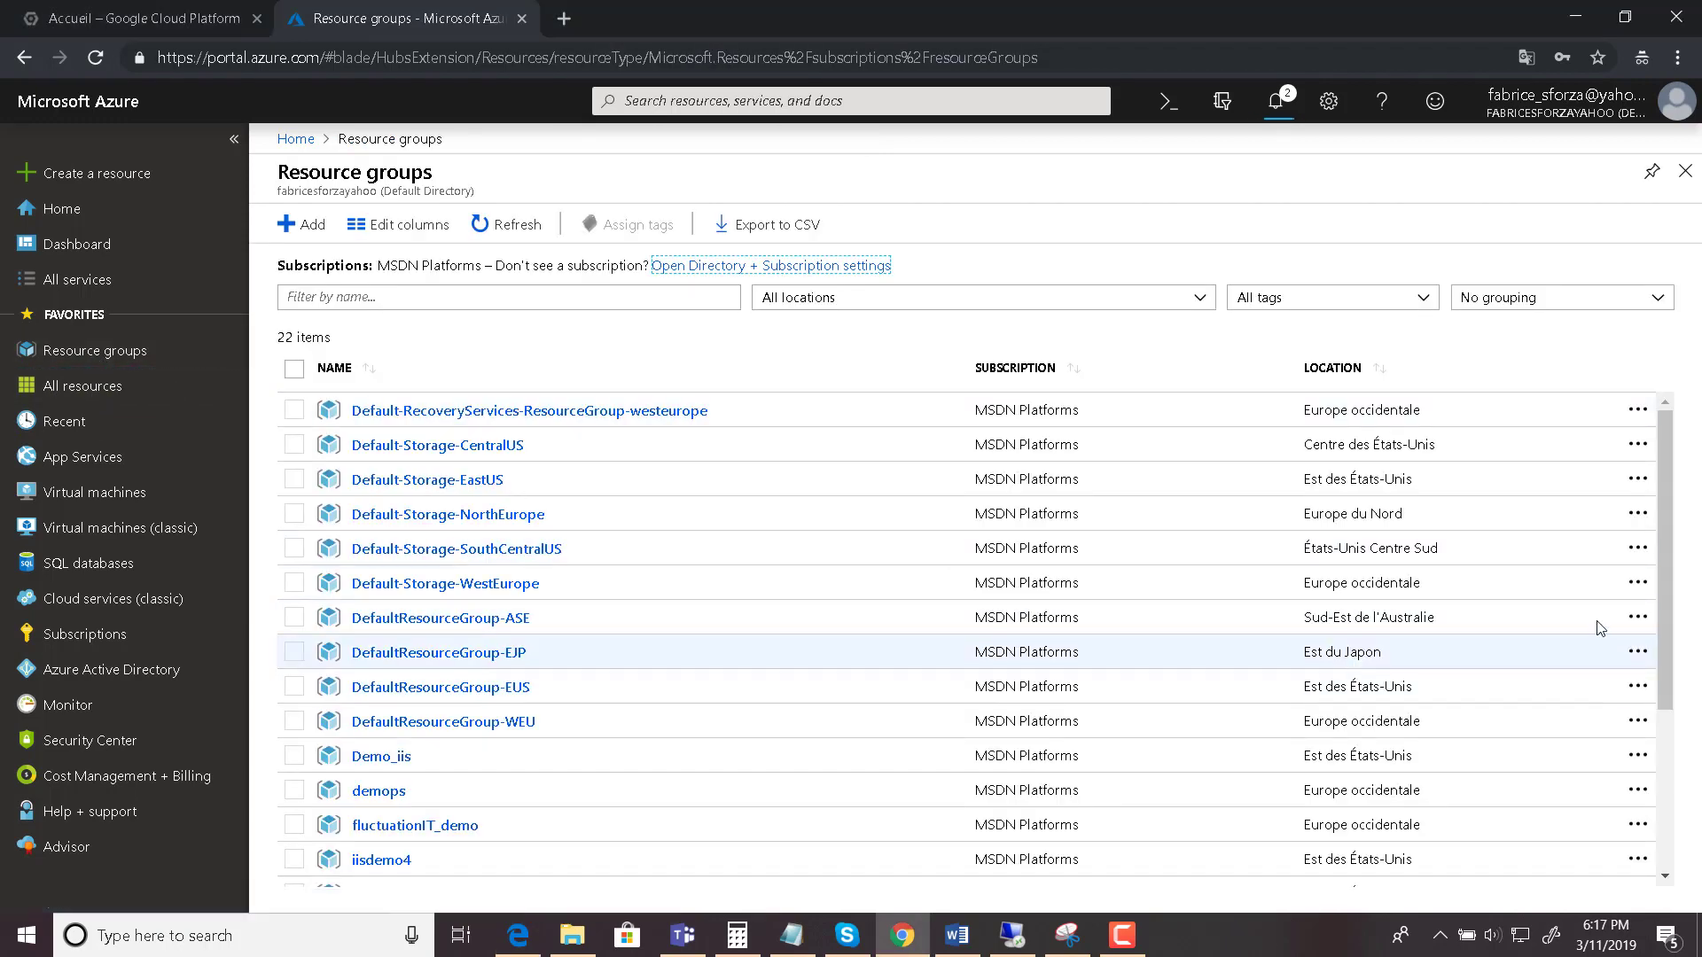
- Open sql-rg1, check the in-progress deployment via notifications, then return to Resource groups
{"action": "left_click_drag", "start_coordinate": [1668, 561], "coordinate": [1663, 794]}
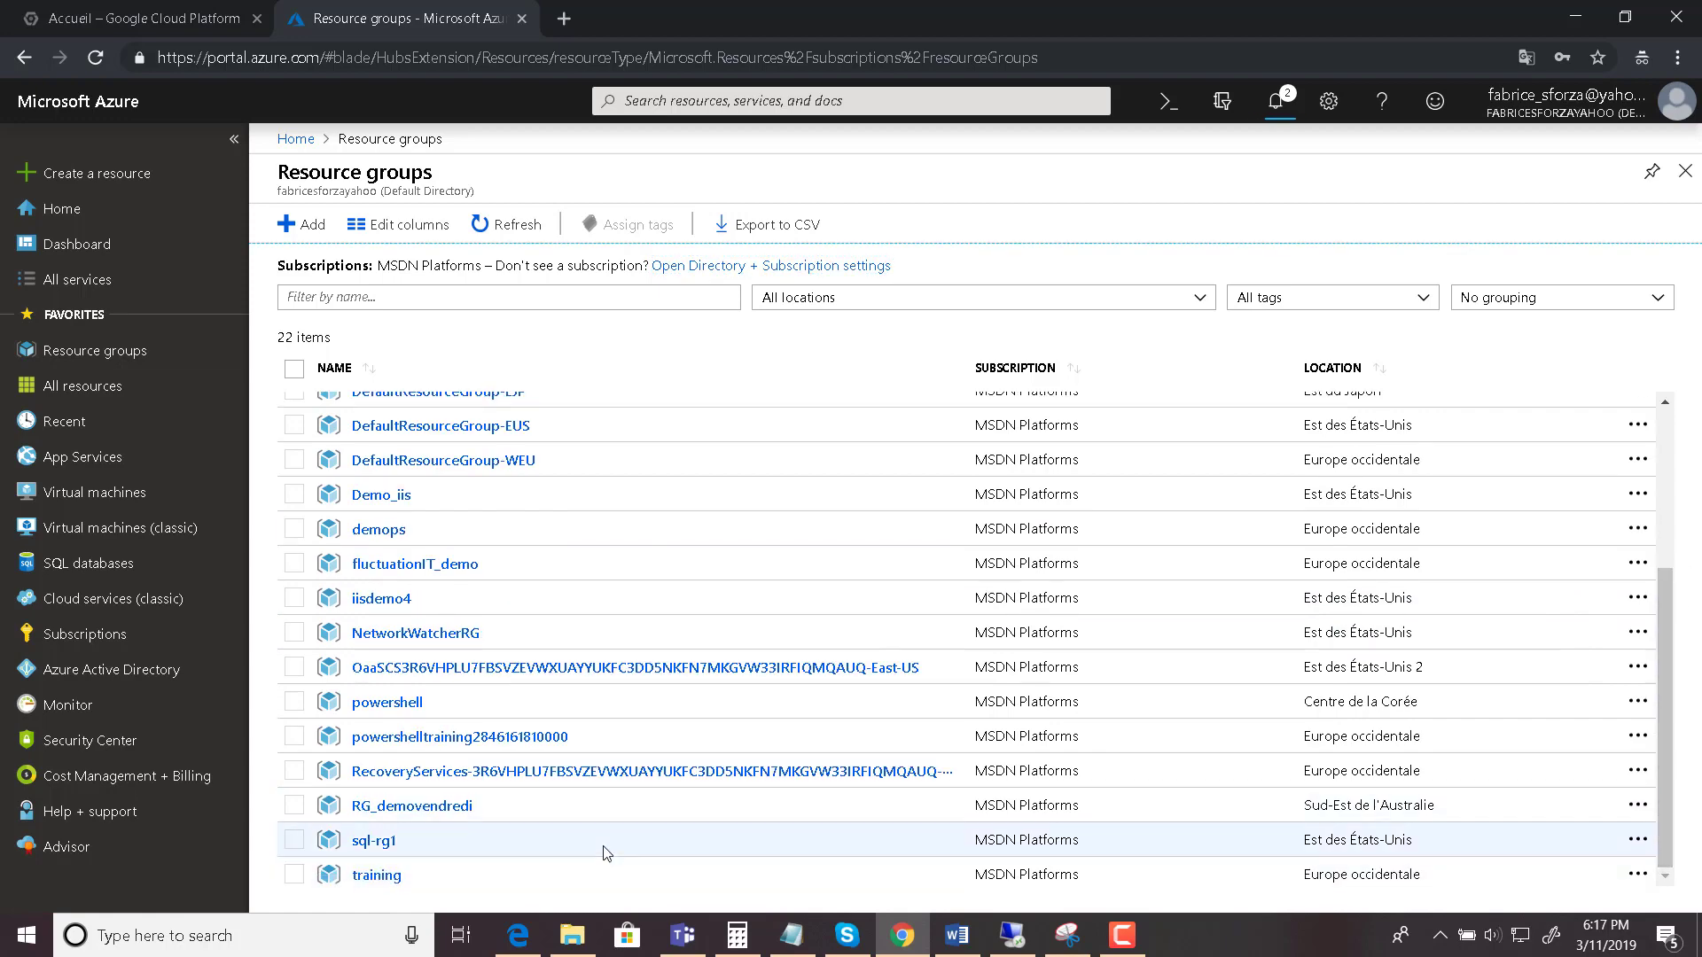
{"action": "left_click", "coordinate": [377, 842]}
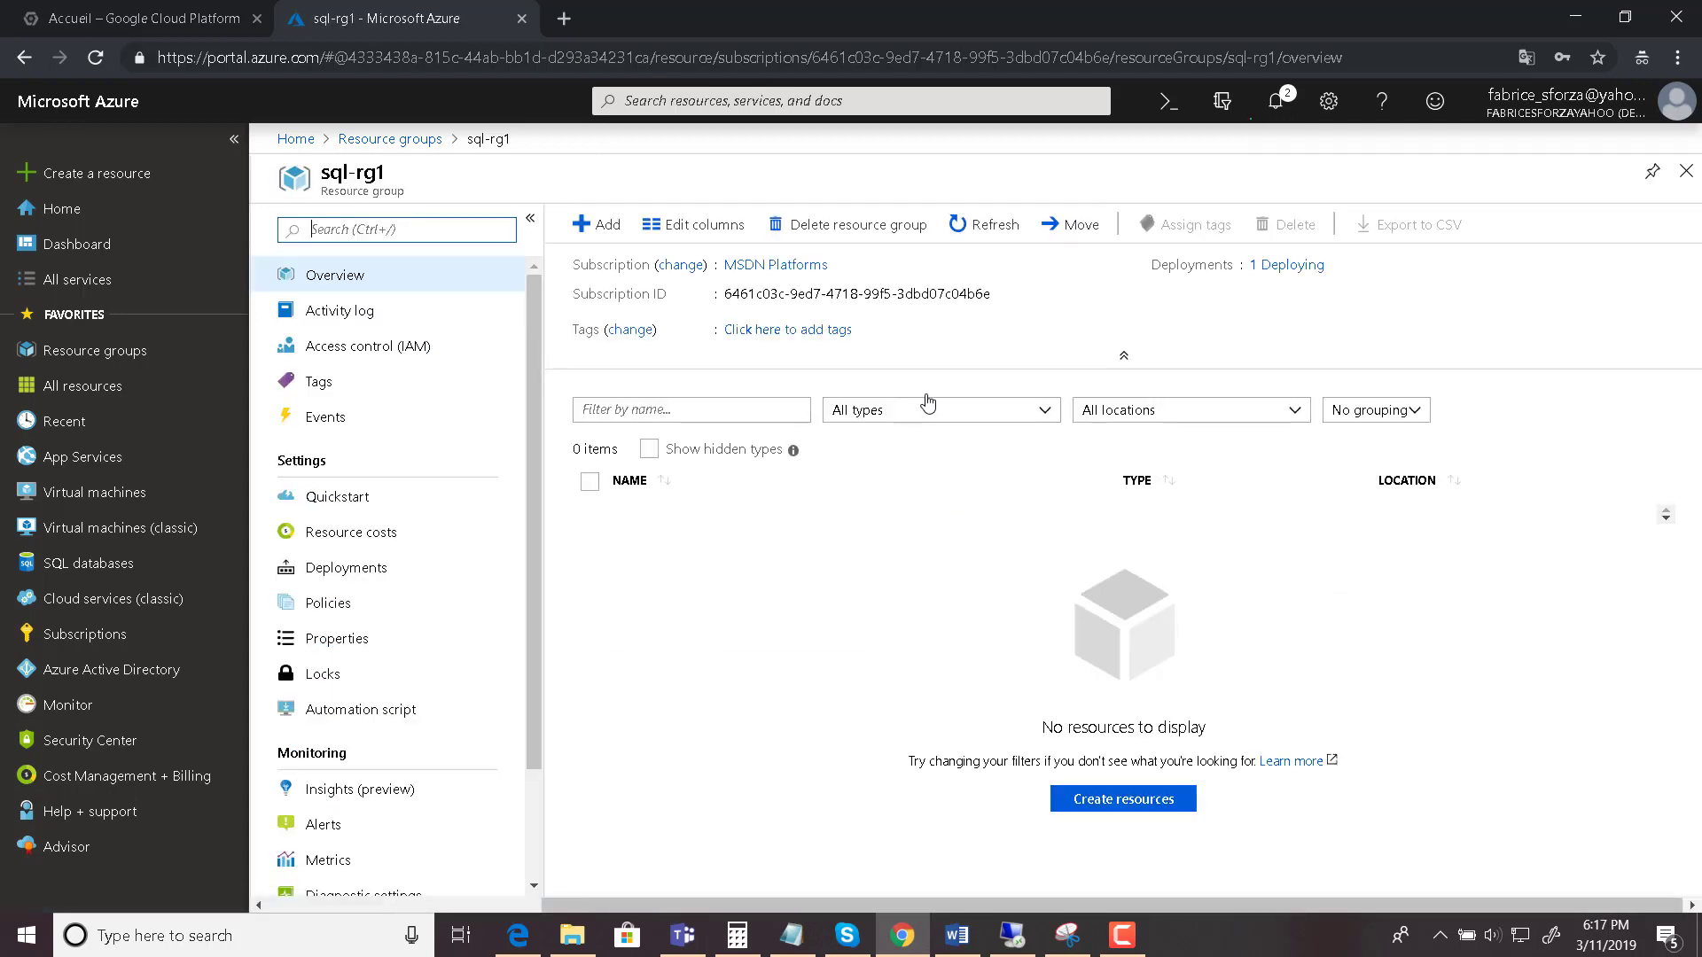
{"action": "left_click", "coordinate": [1285, 100]}
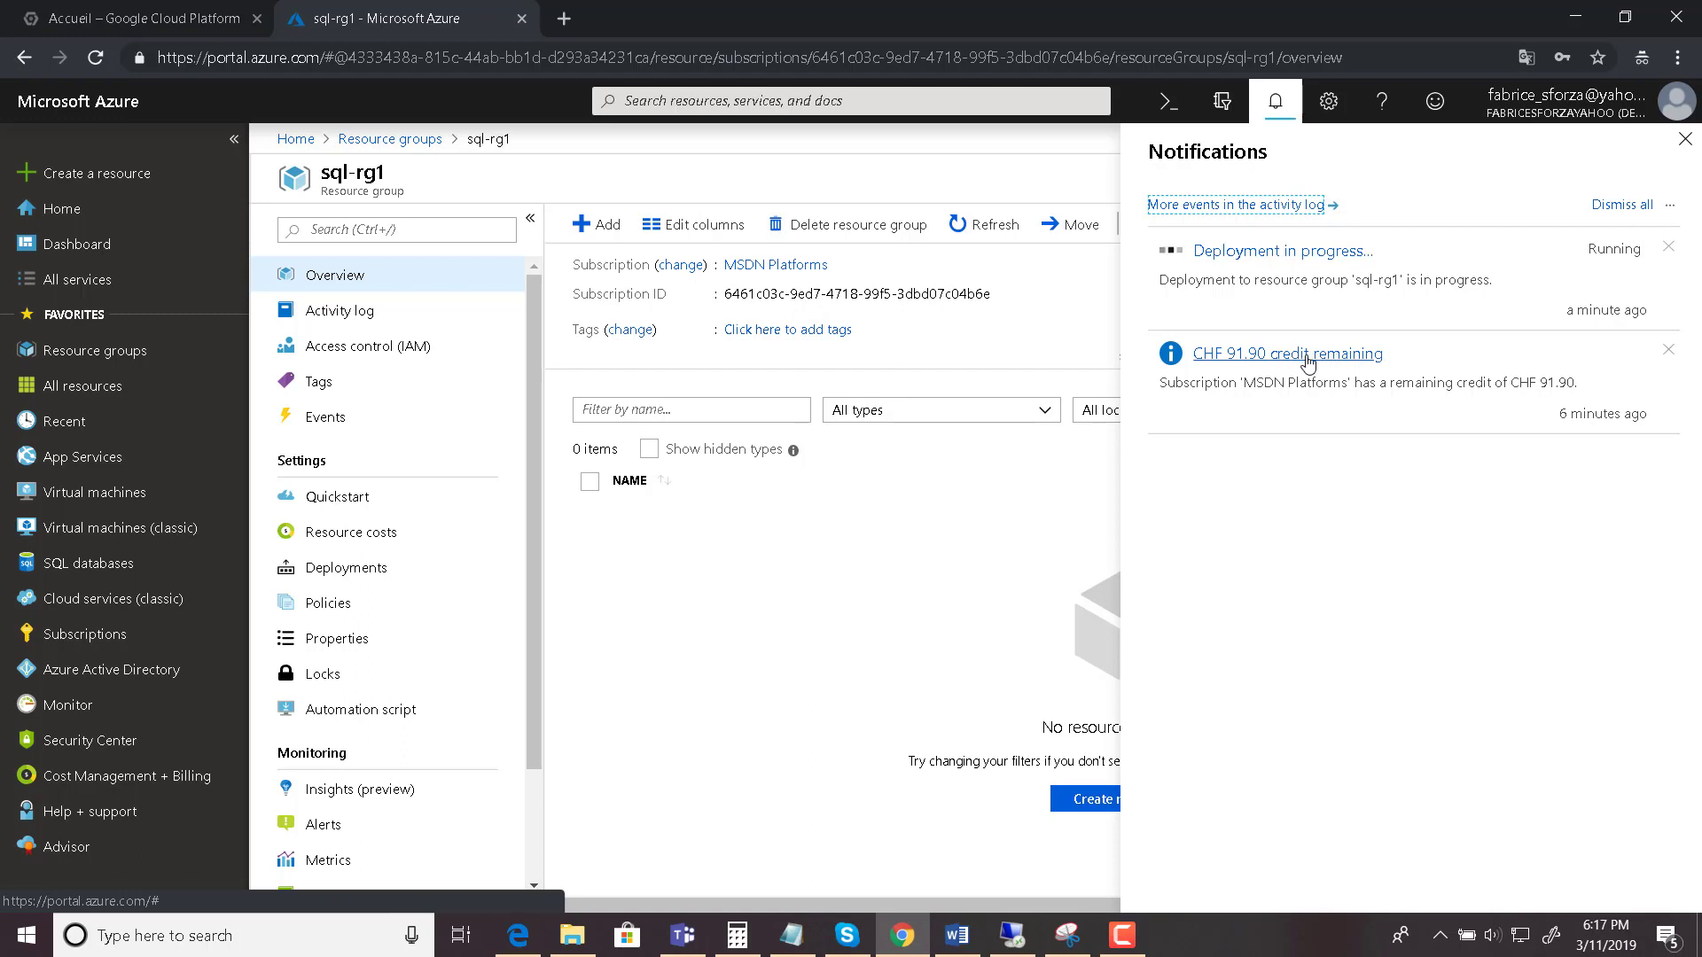
{"action": "left_click", "coordinate": [1306, 253]}
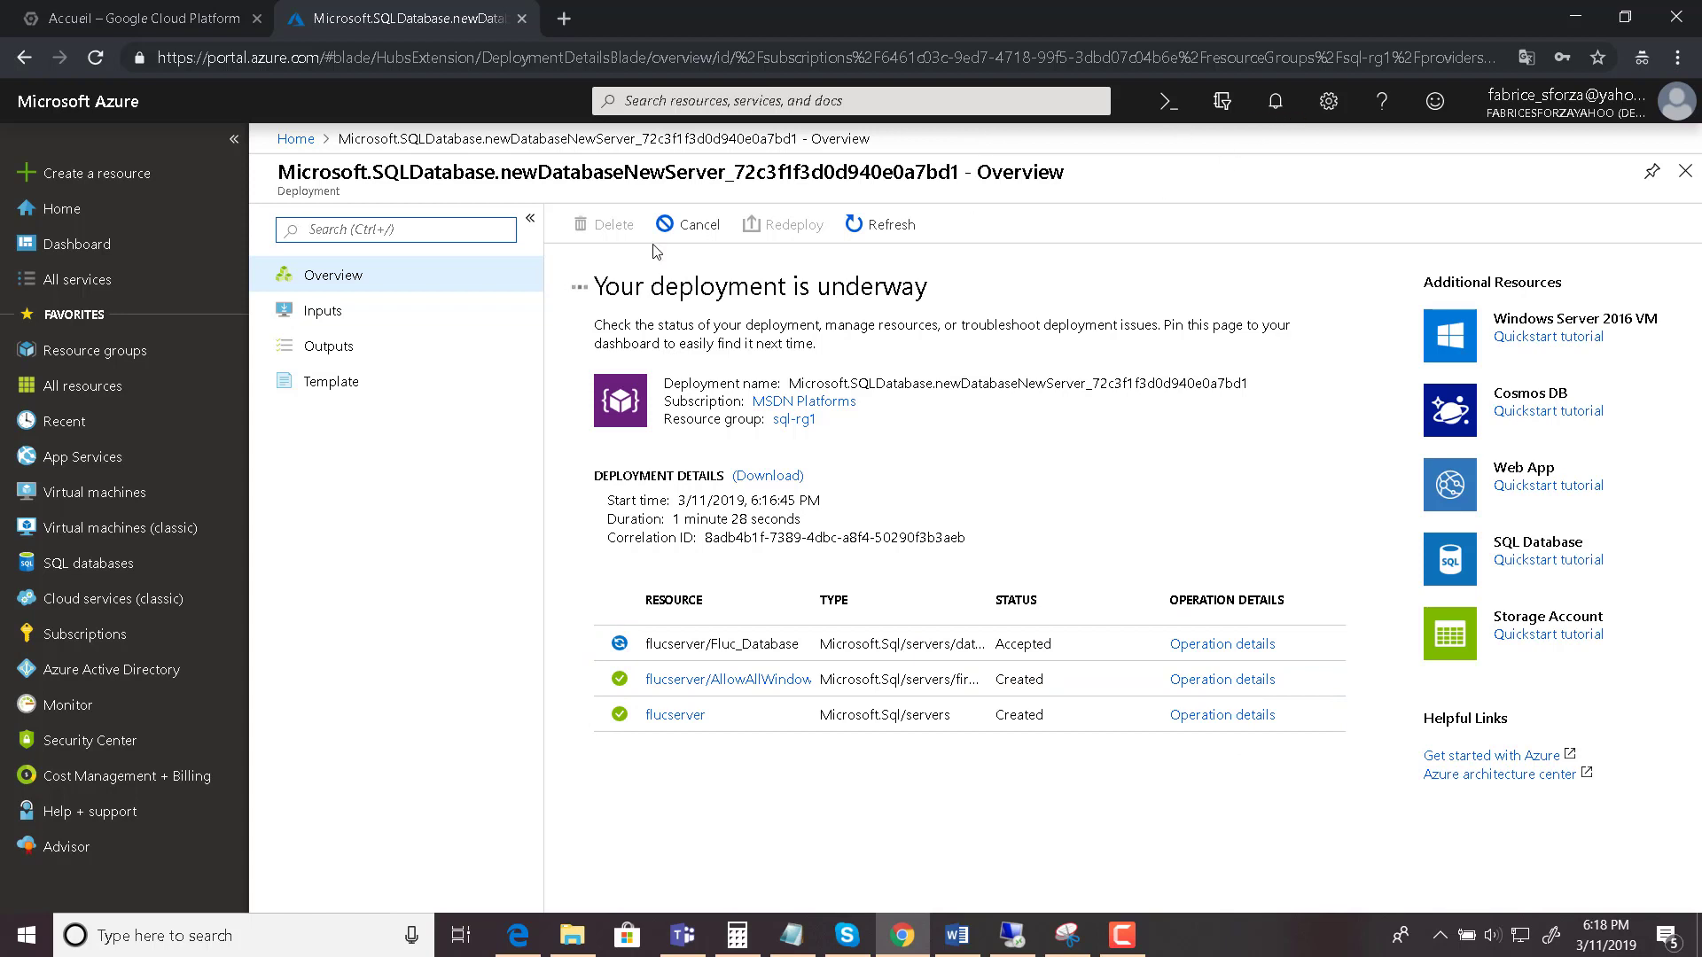
{"action": "left_click", "coordinate": [121, 363]}
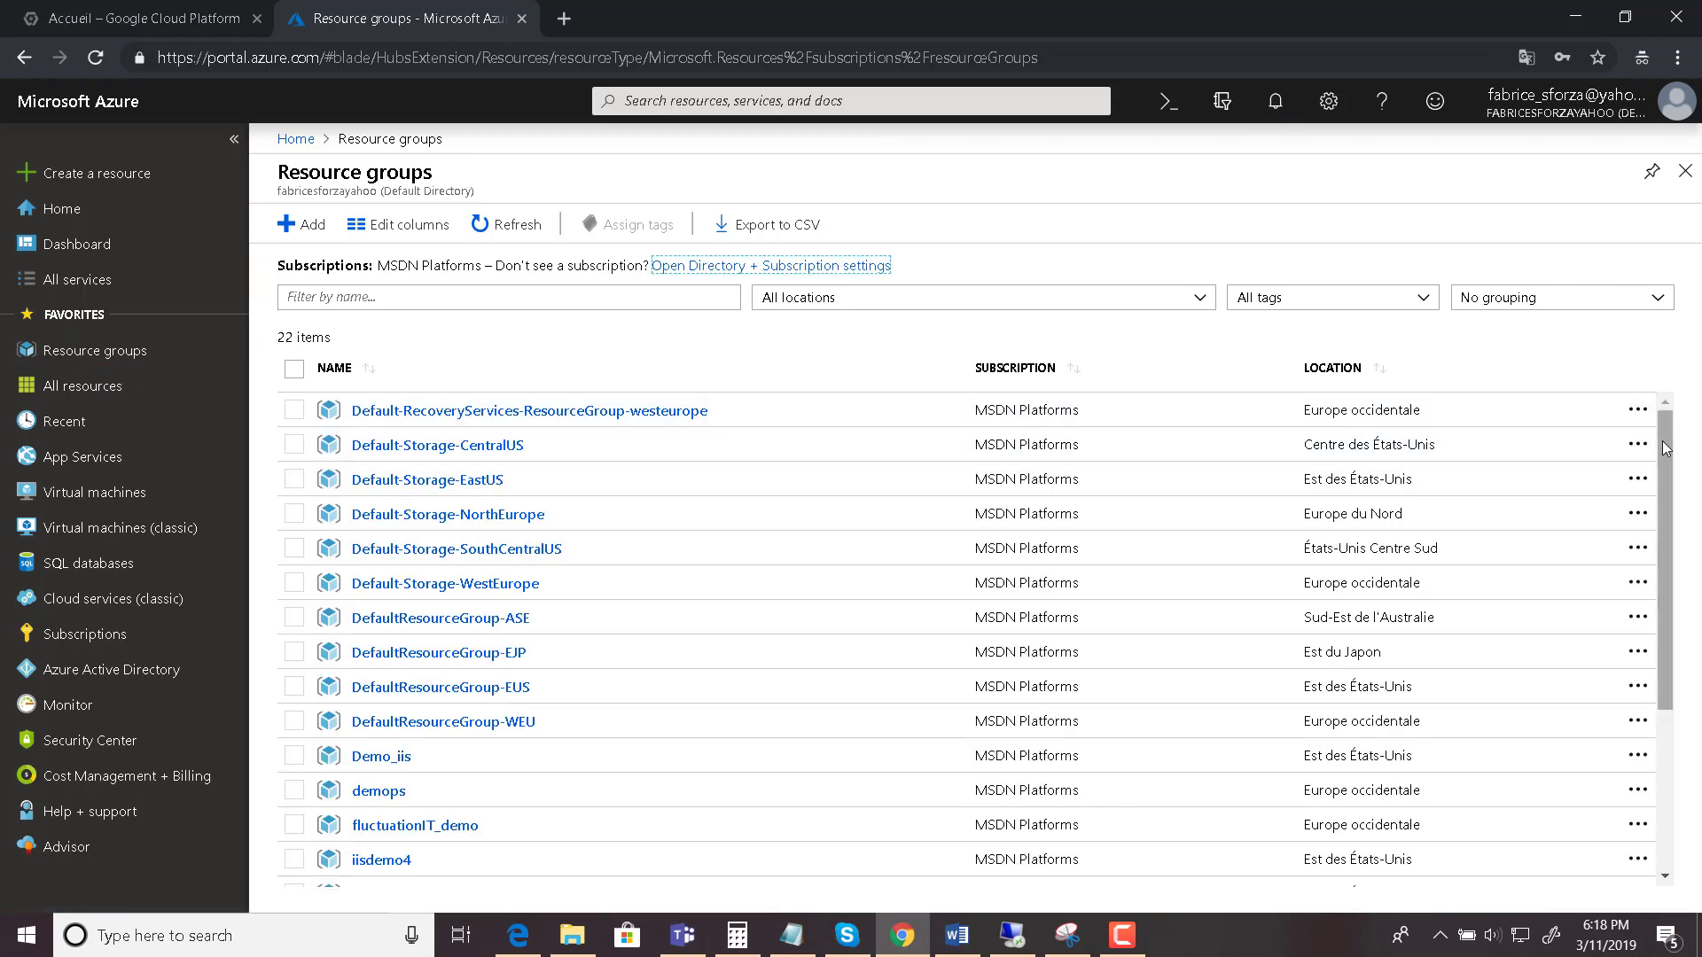
- Open sql-rg1 to see flucserver listed, then switch to the Remote Desktop session
{"action": "left_click_drag", "start_coordinate": [1666, 448], "coordinate": [1683, 696]}
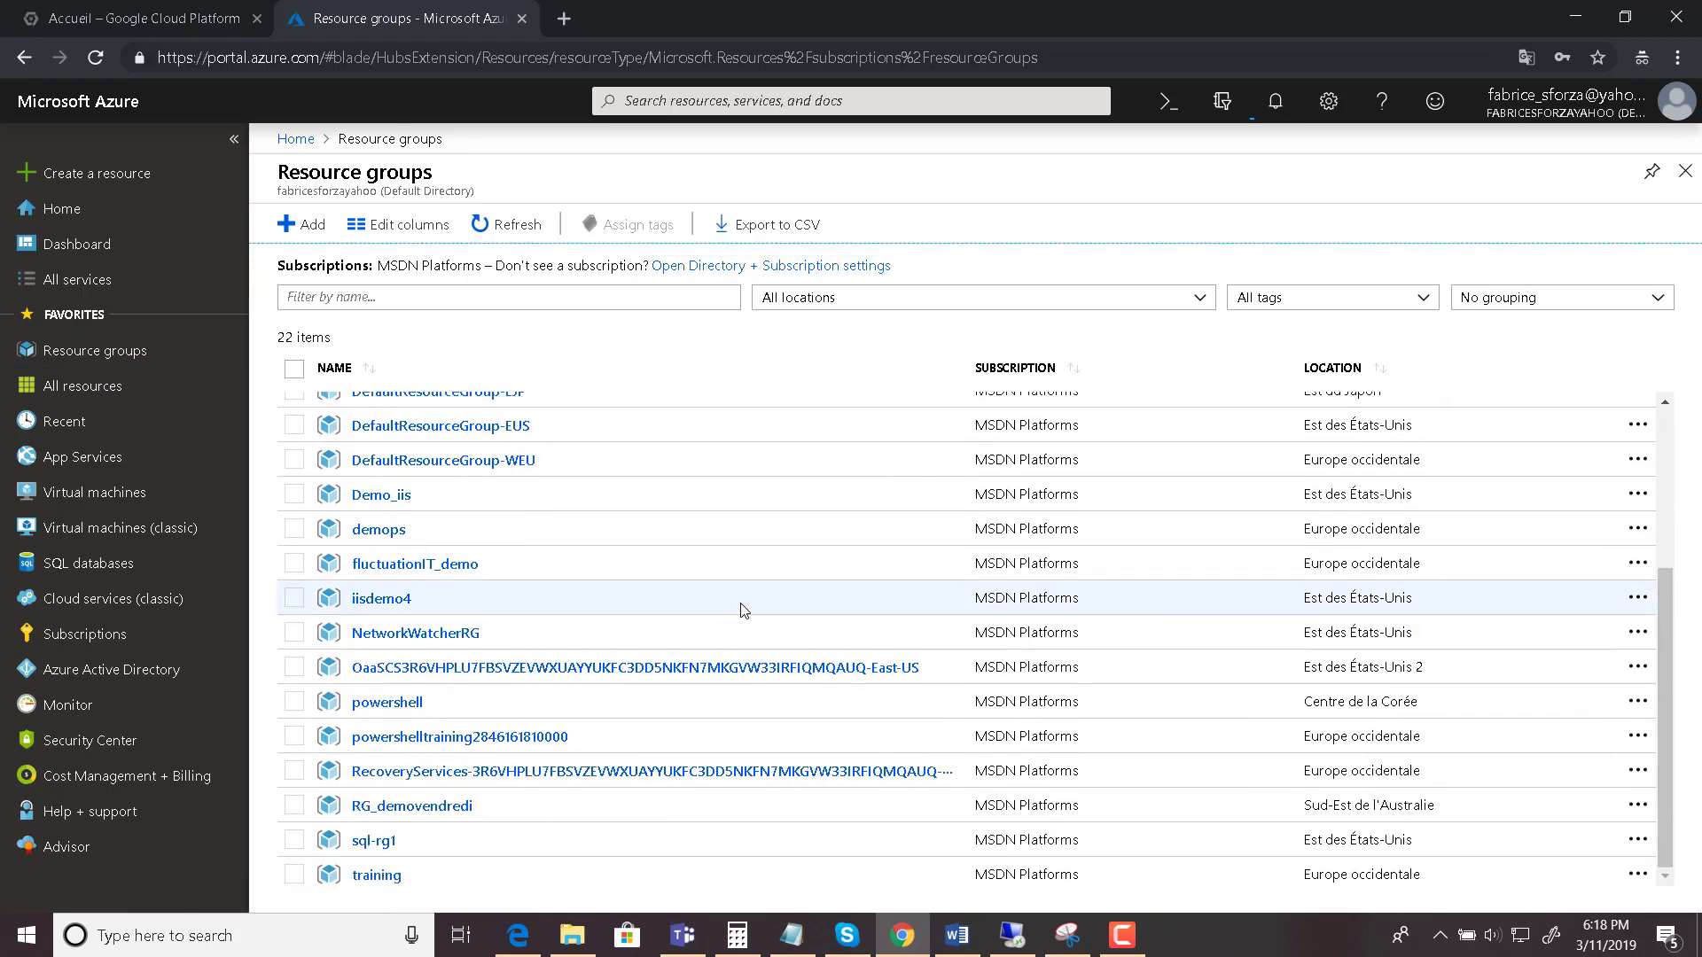
{"action": "left_click", "coordinate": [362, 847]}
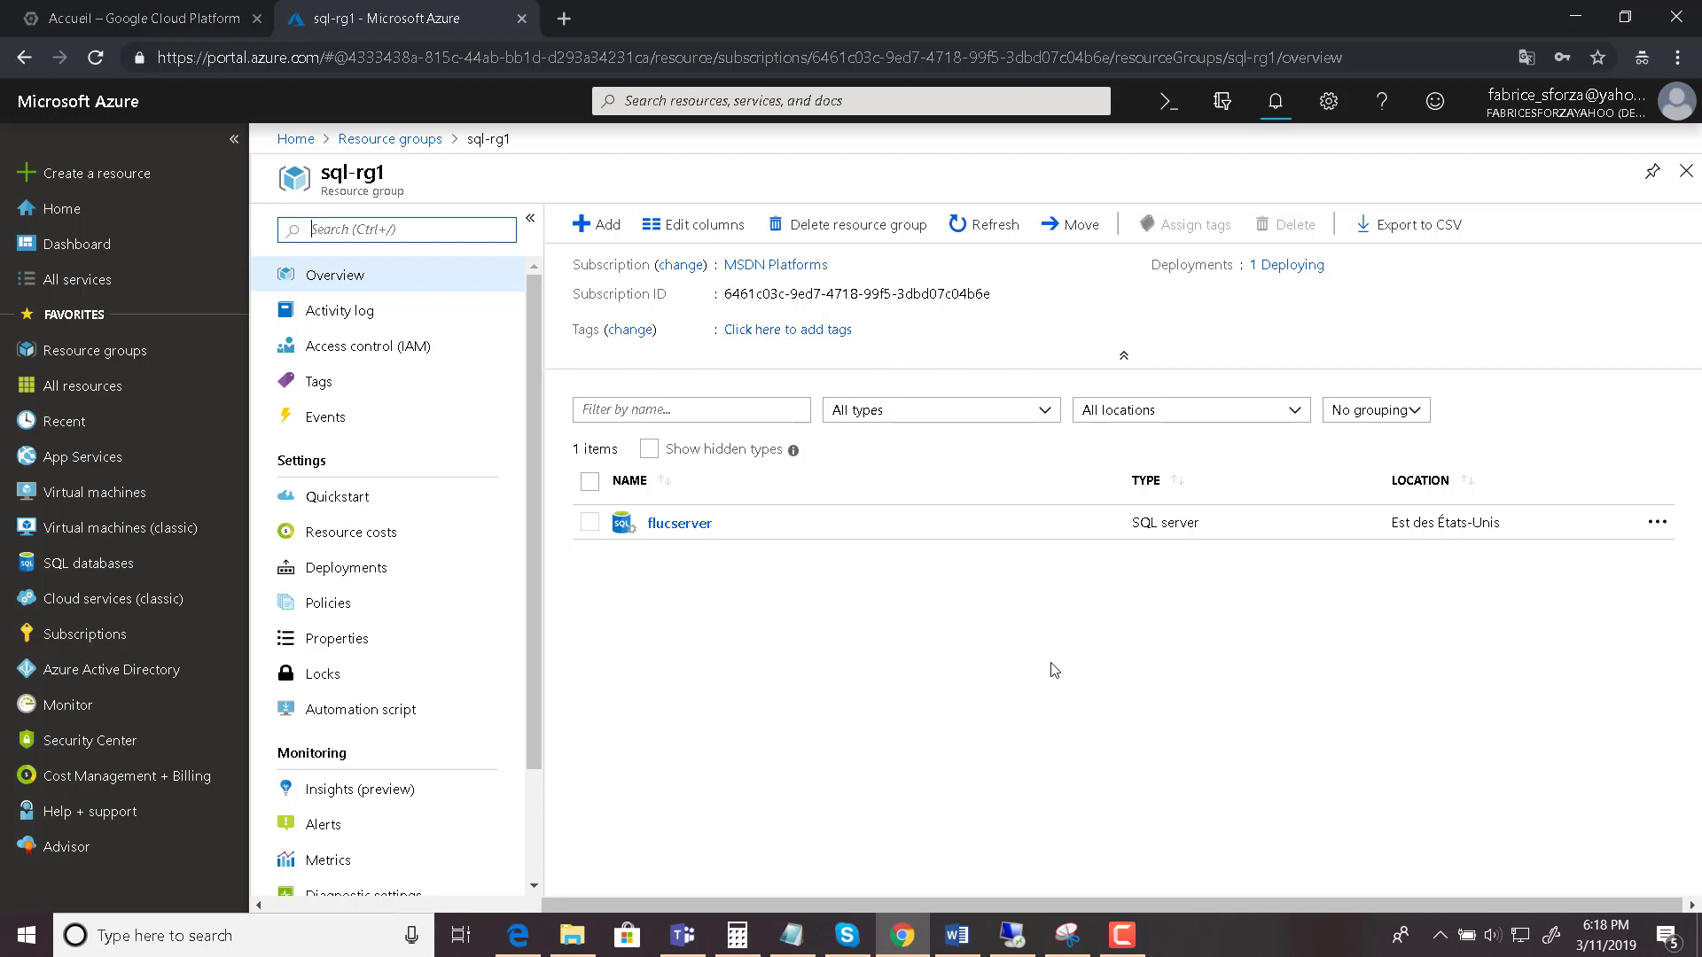
{"action": "left_click", "coordinate": [1011, 935]}
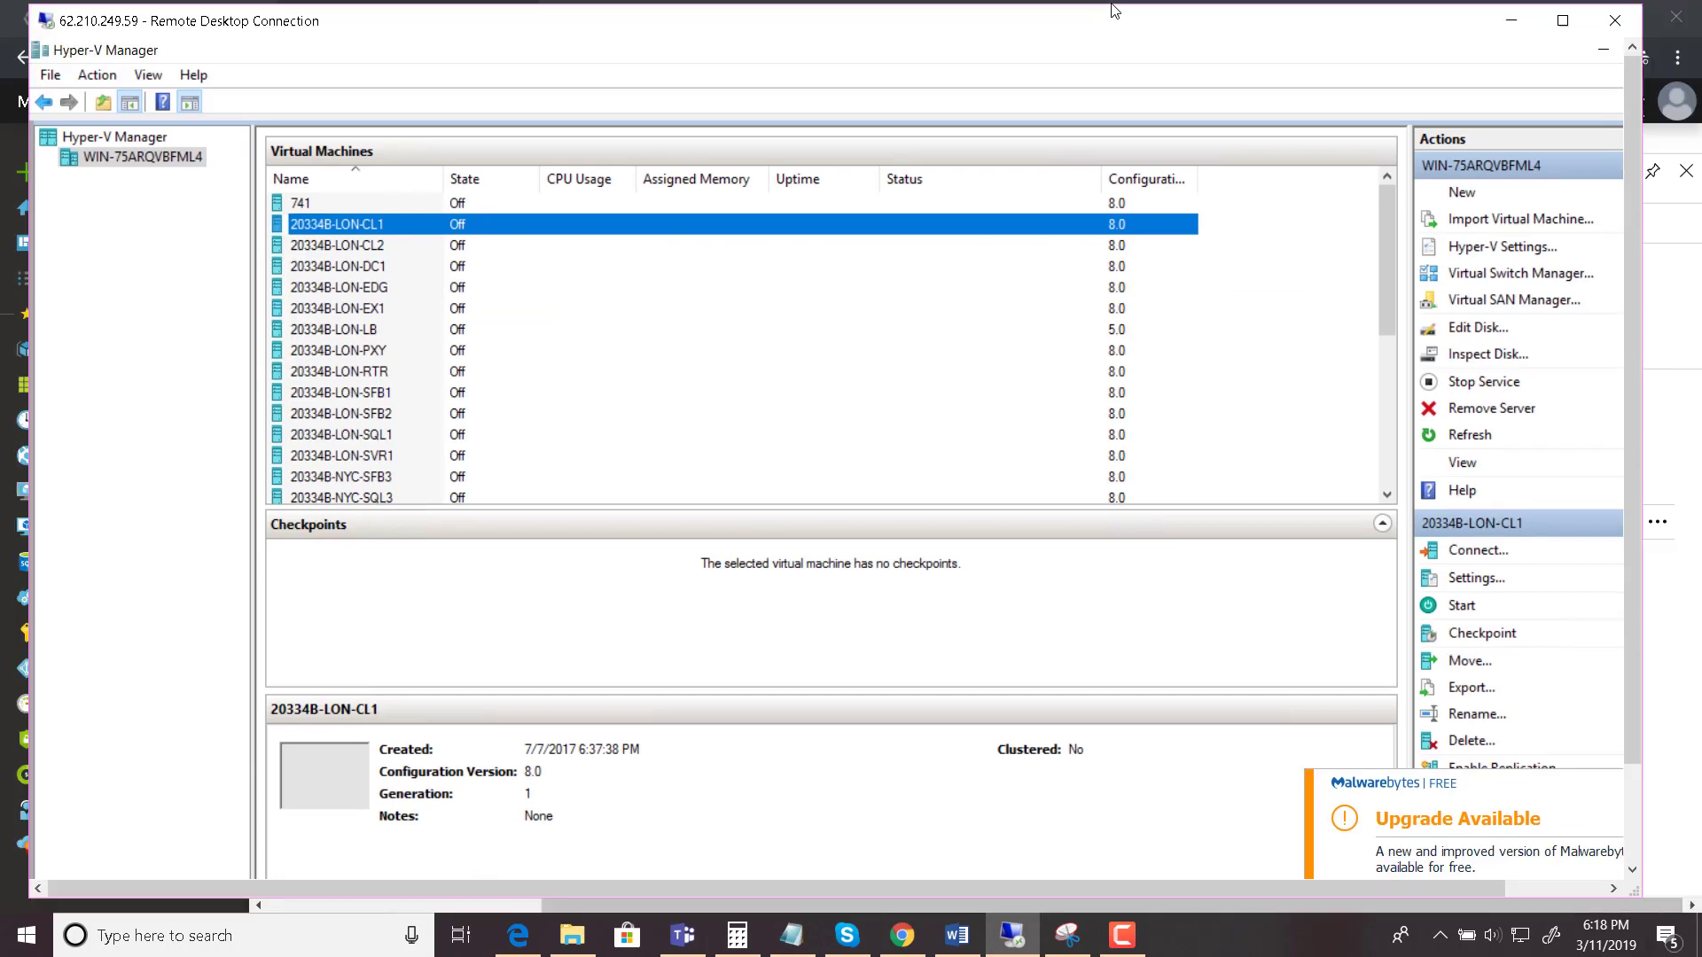
- Open a private Chrome tab, type then clear 'sql management studio', and return to the windowed remote session
{"action": "double_click", "coordinate": [1114, 13]}
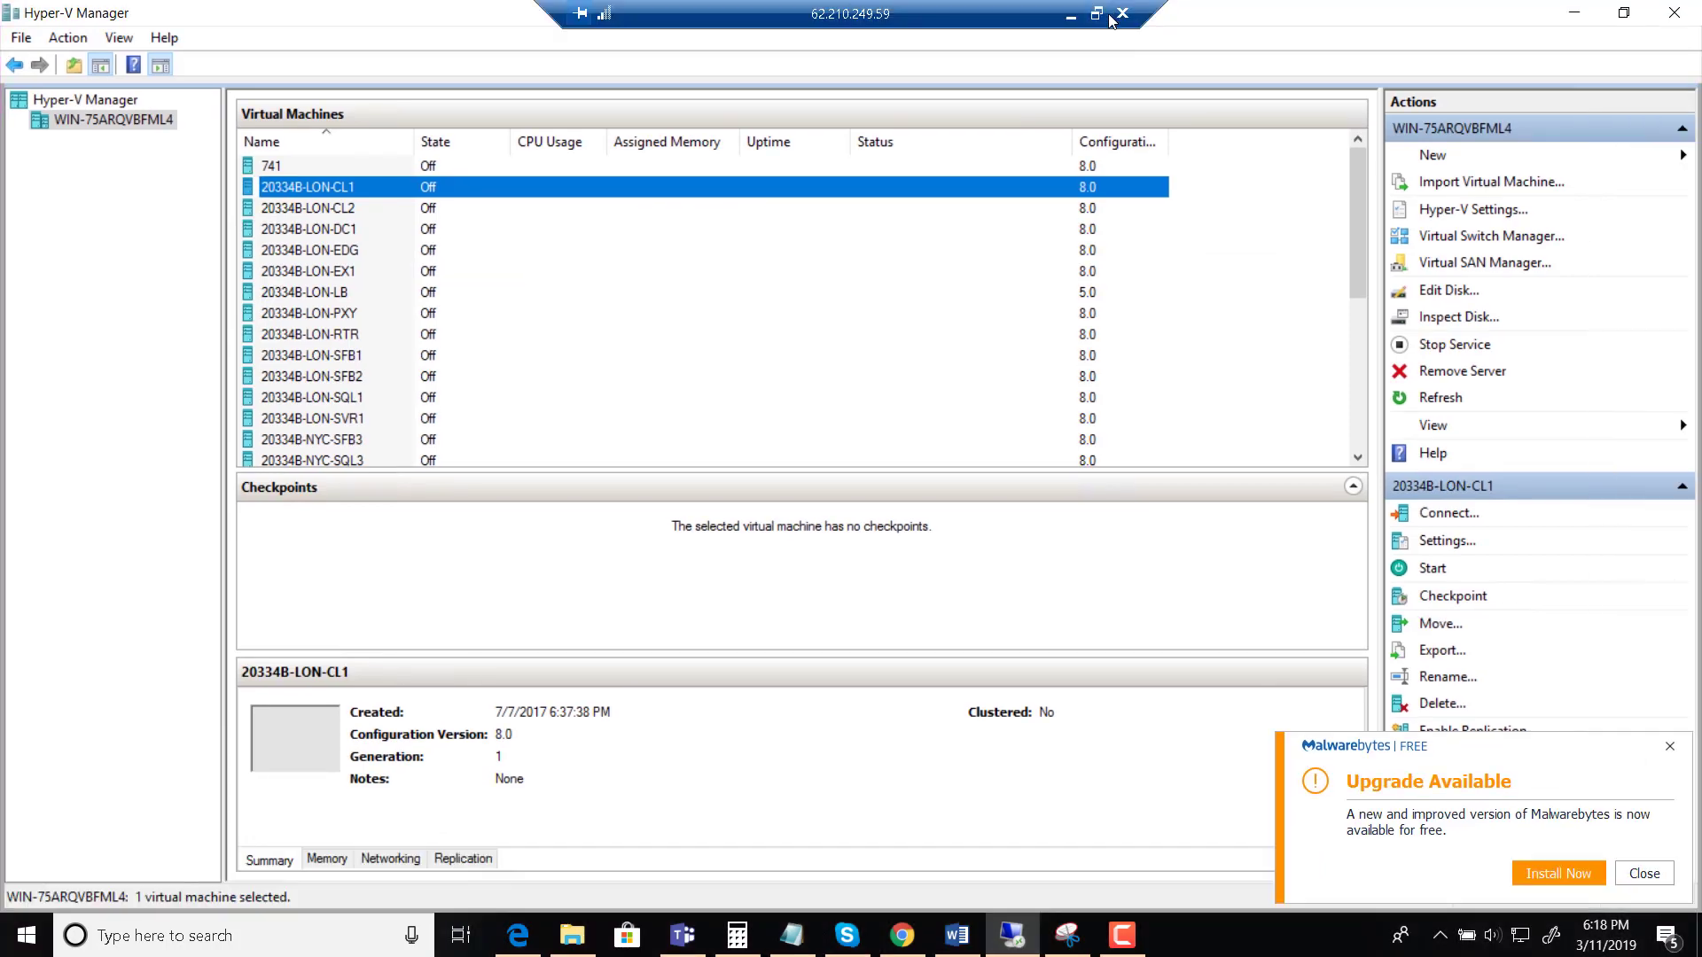
{"action": "left_click", "coordinate": [904, 947]}
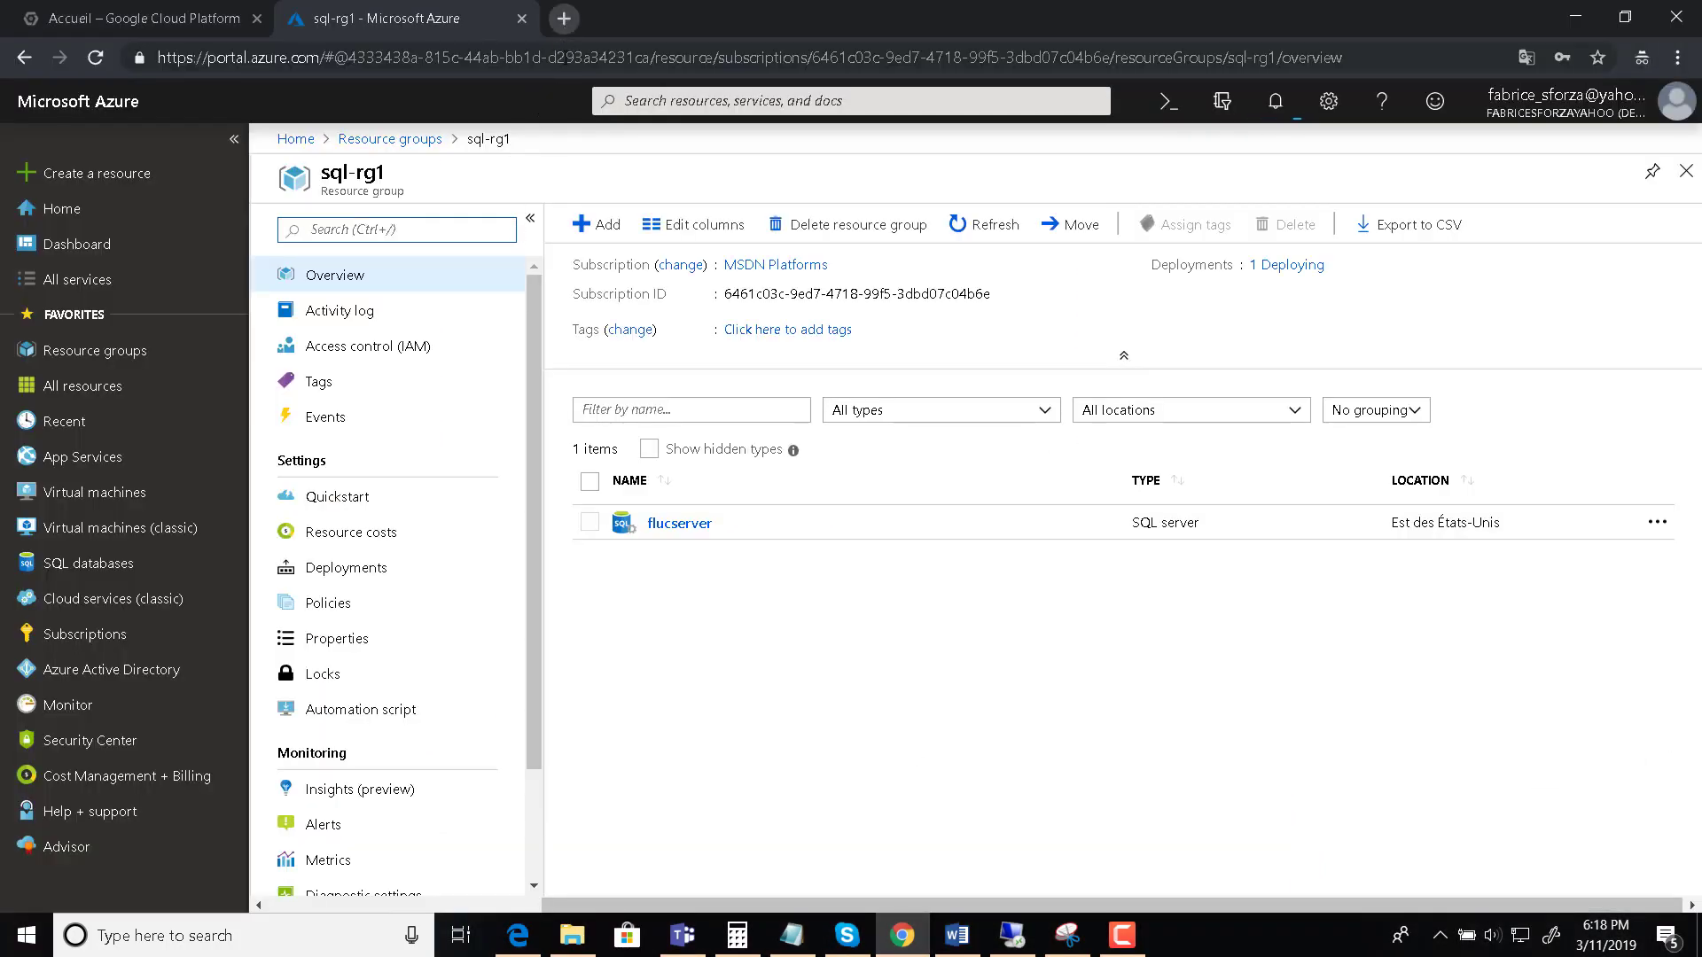
{"action": "key", "text": "ctrl+t"}
{"action": "type", "text": "sq"}
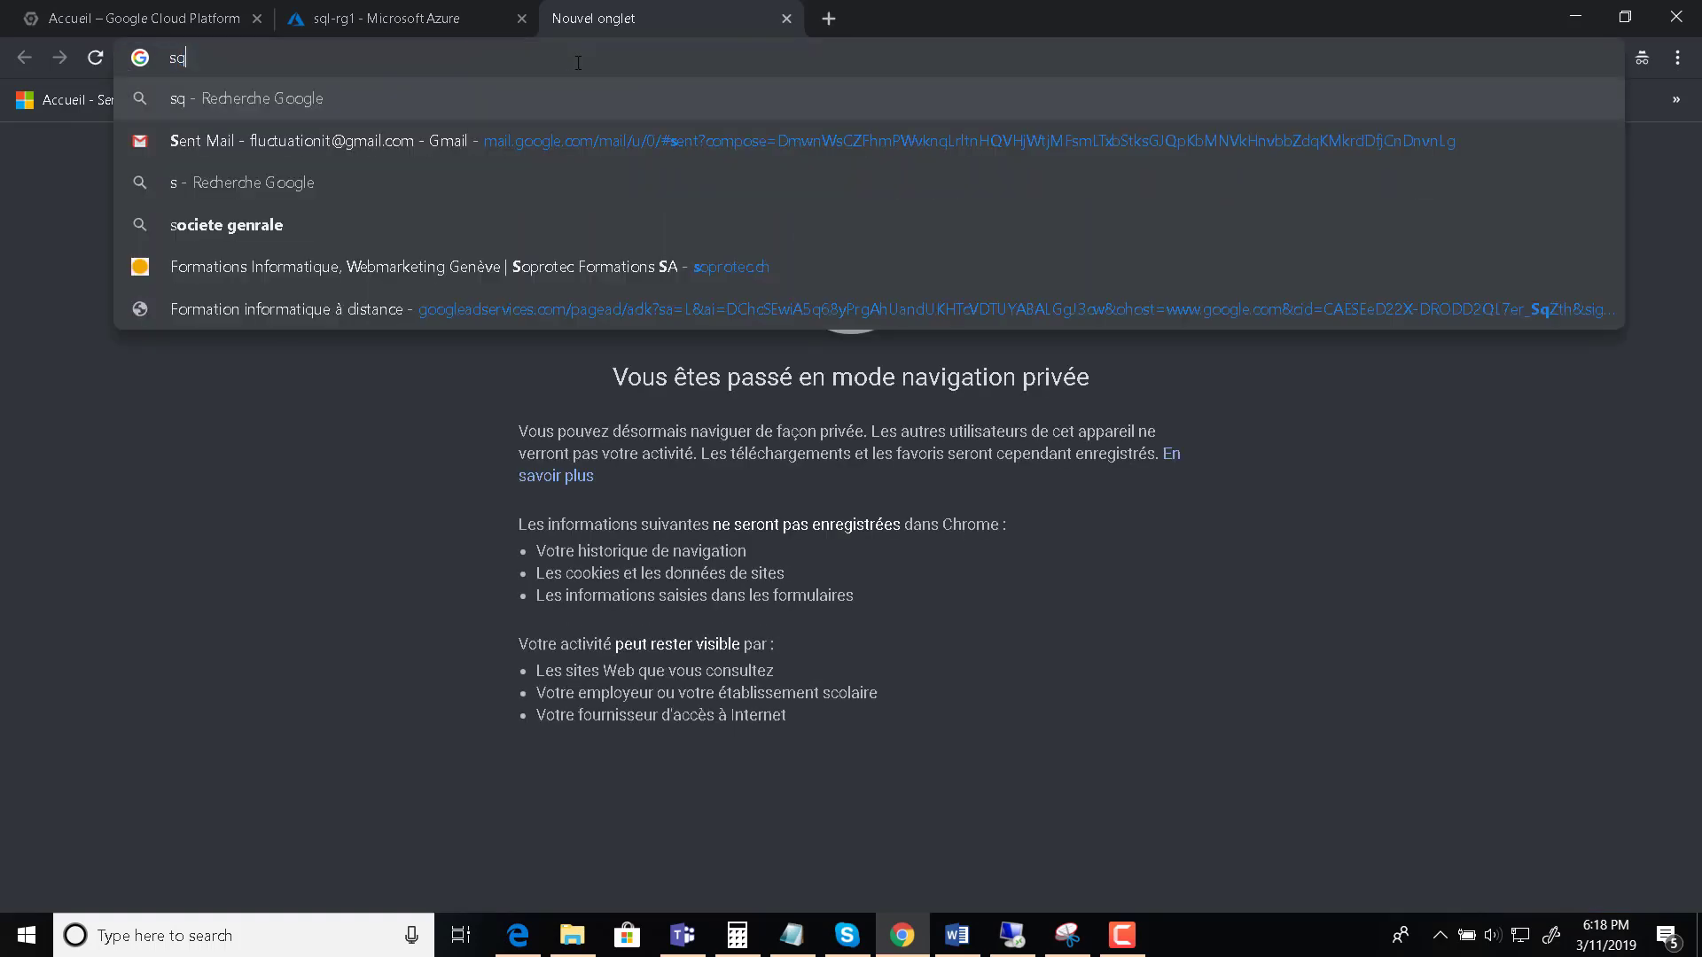
{"action": "type", "text": "l manage"}
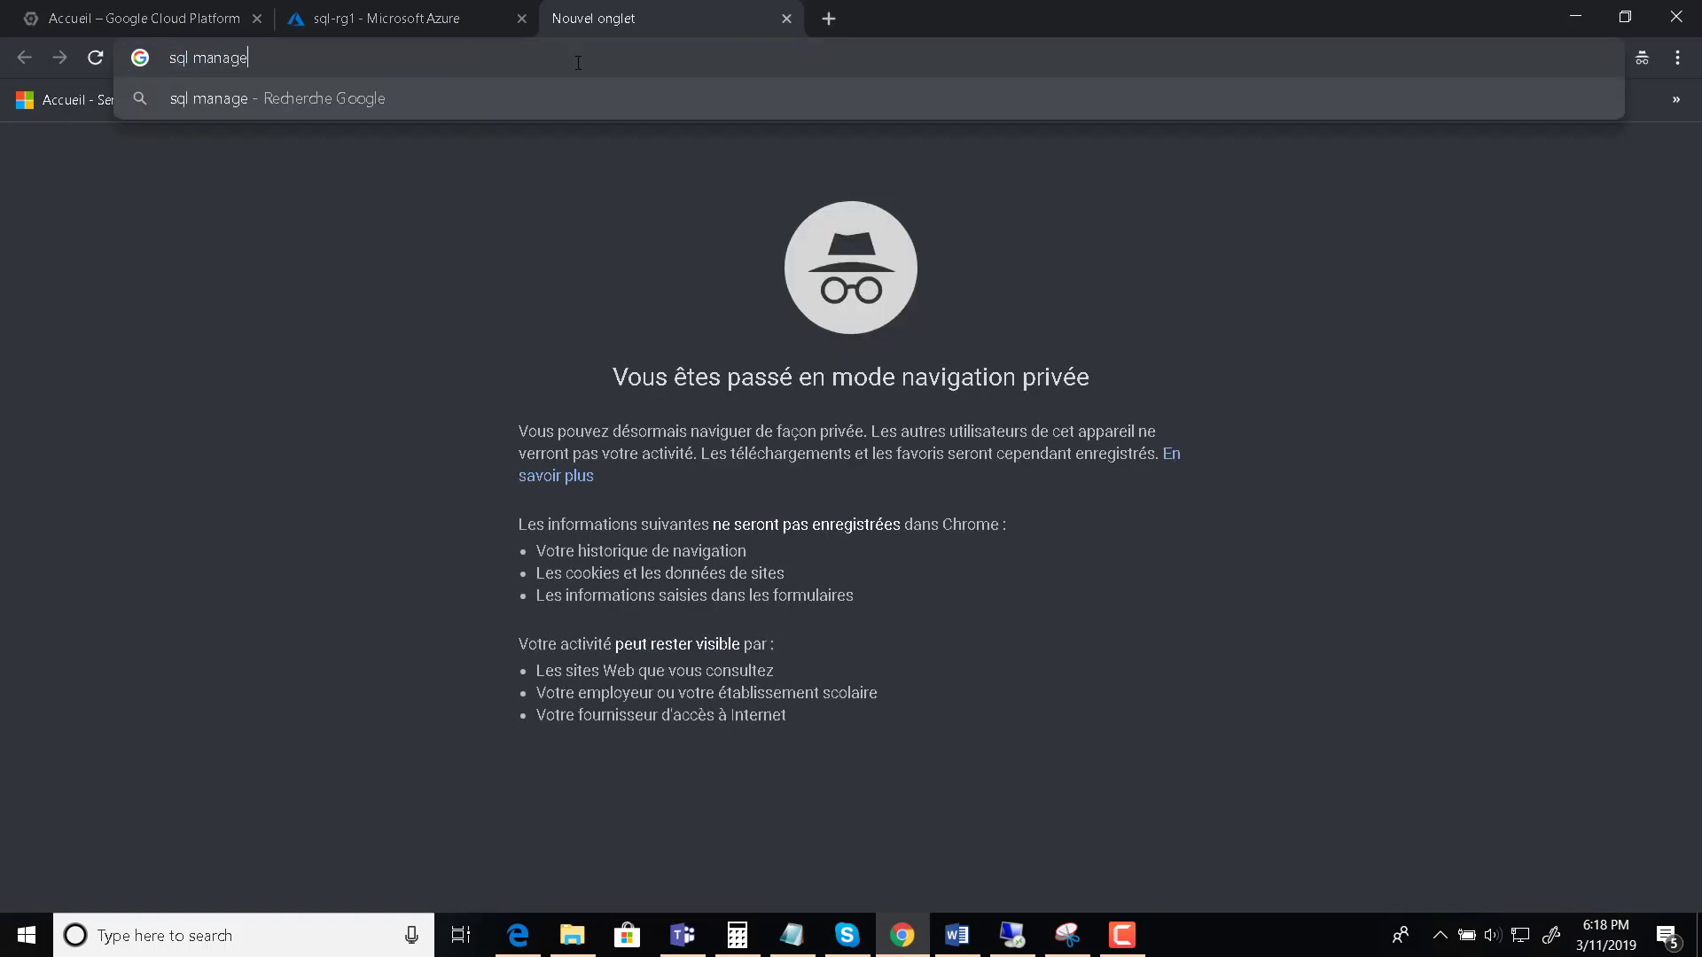
{"action": "type", "text": "ment st"}
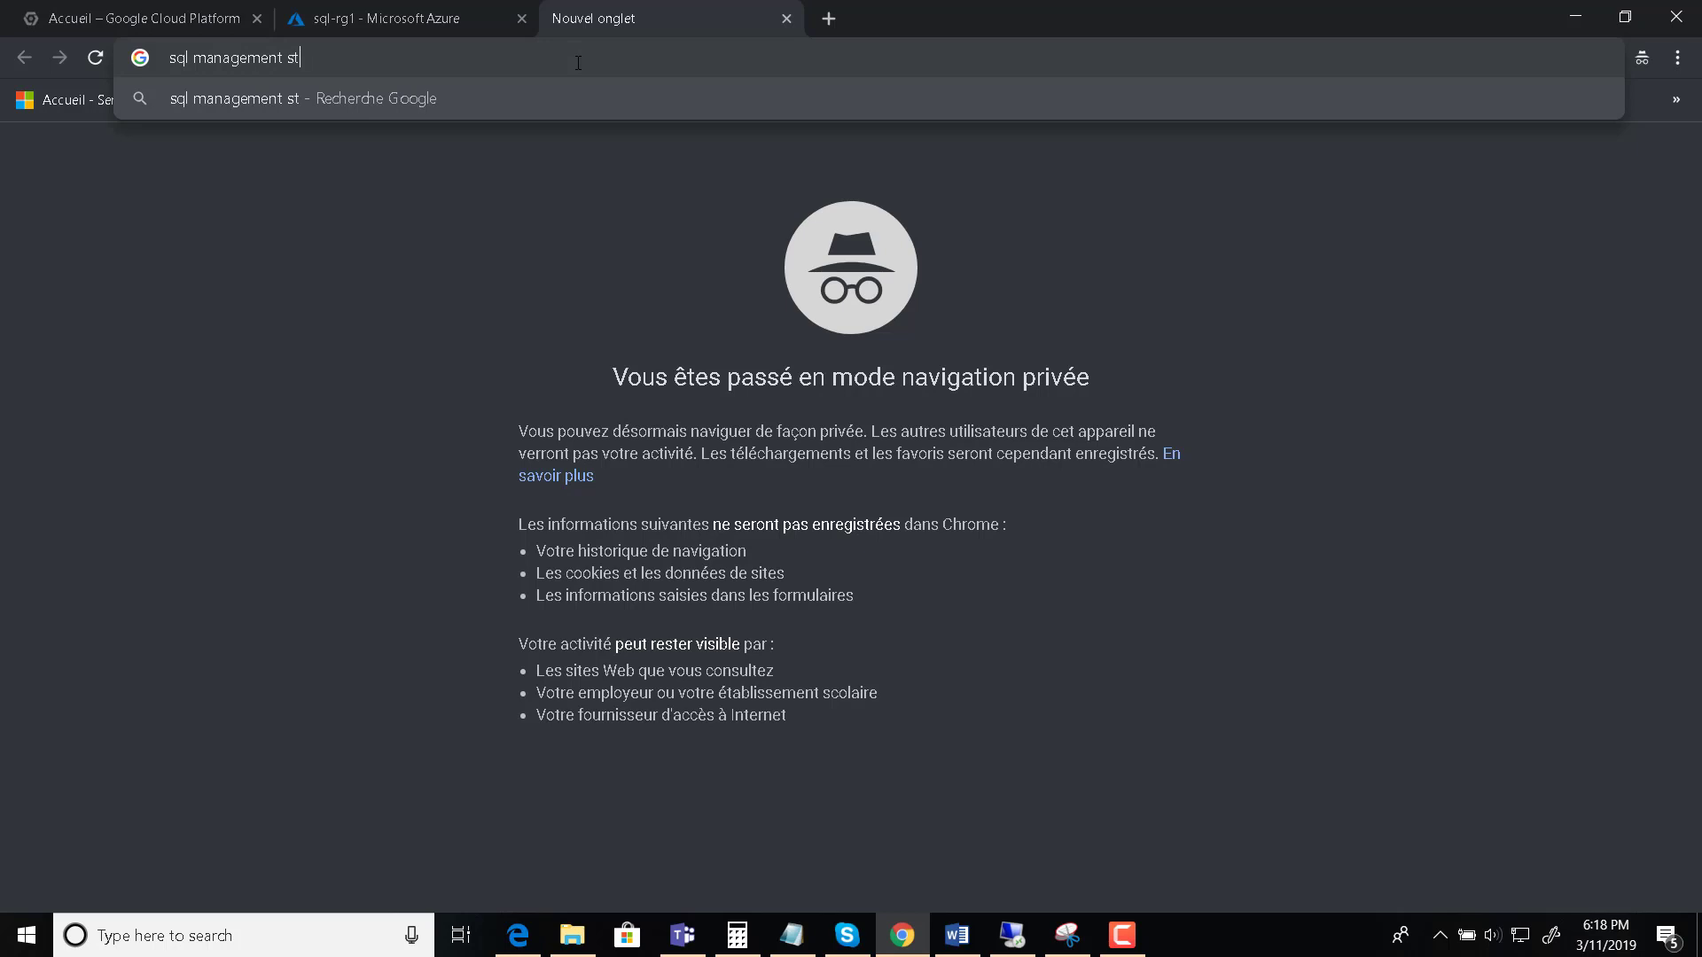
{"action": "type", "text": "udio"}
{"action": "key", "text": "Escape"}
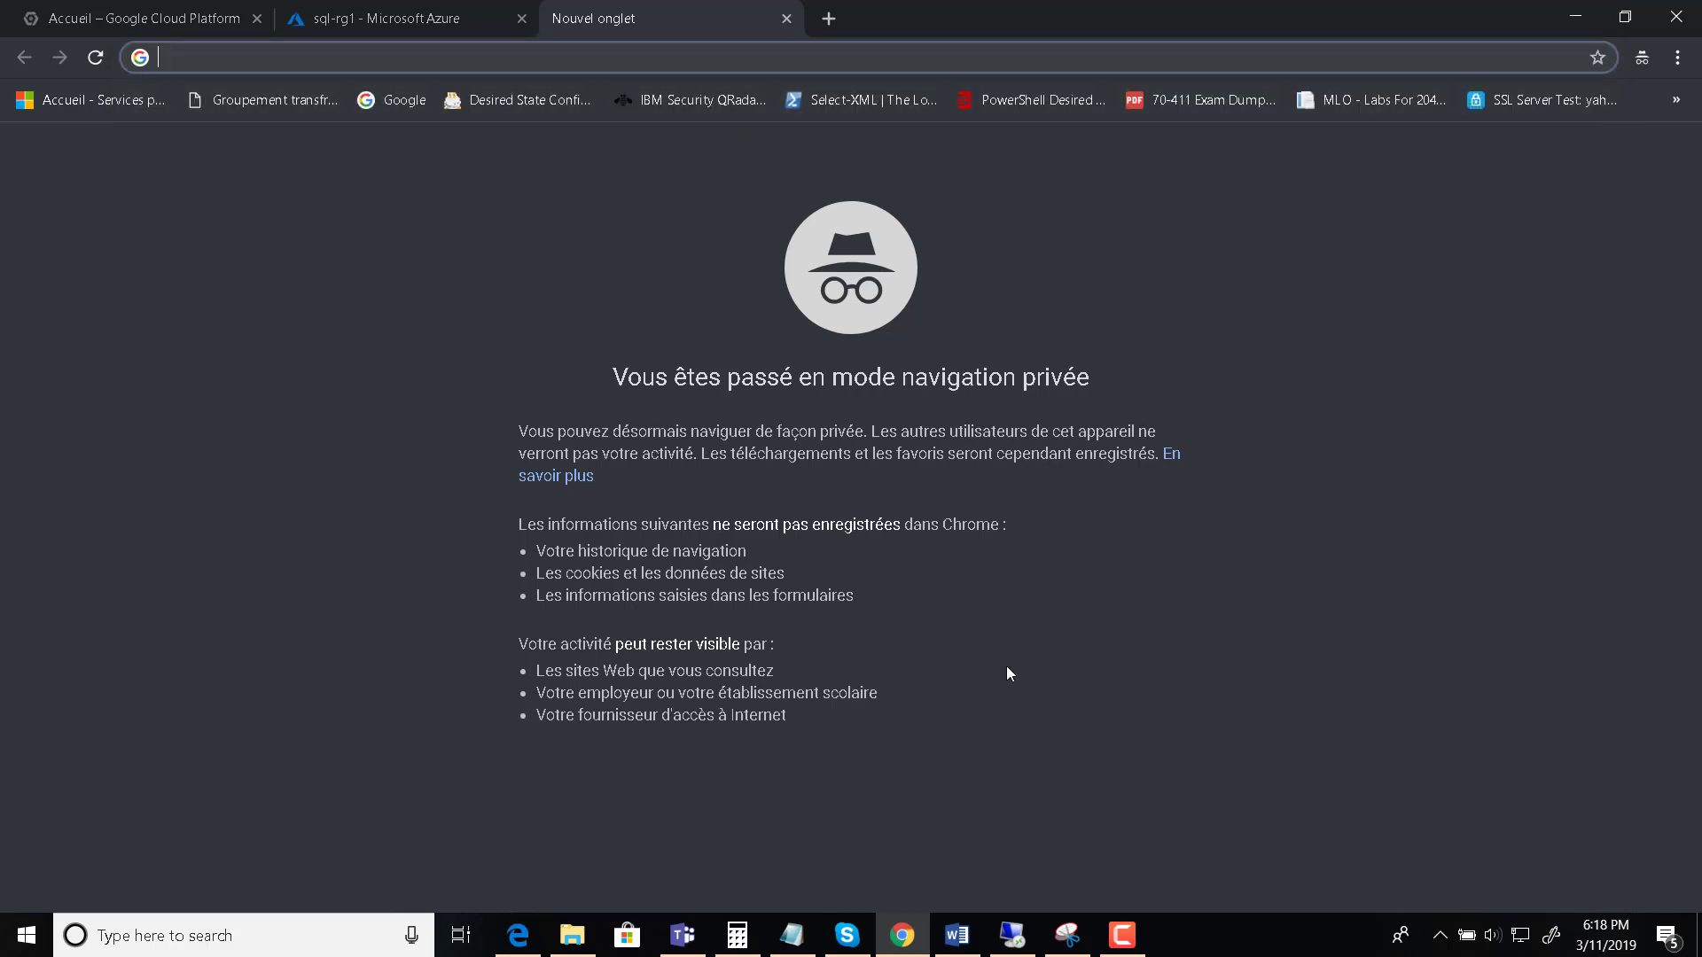
{"action": "left_click", "coordinate": [1021, 944]}
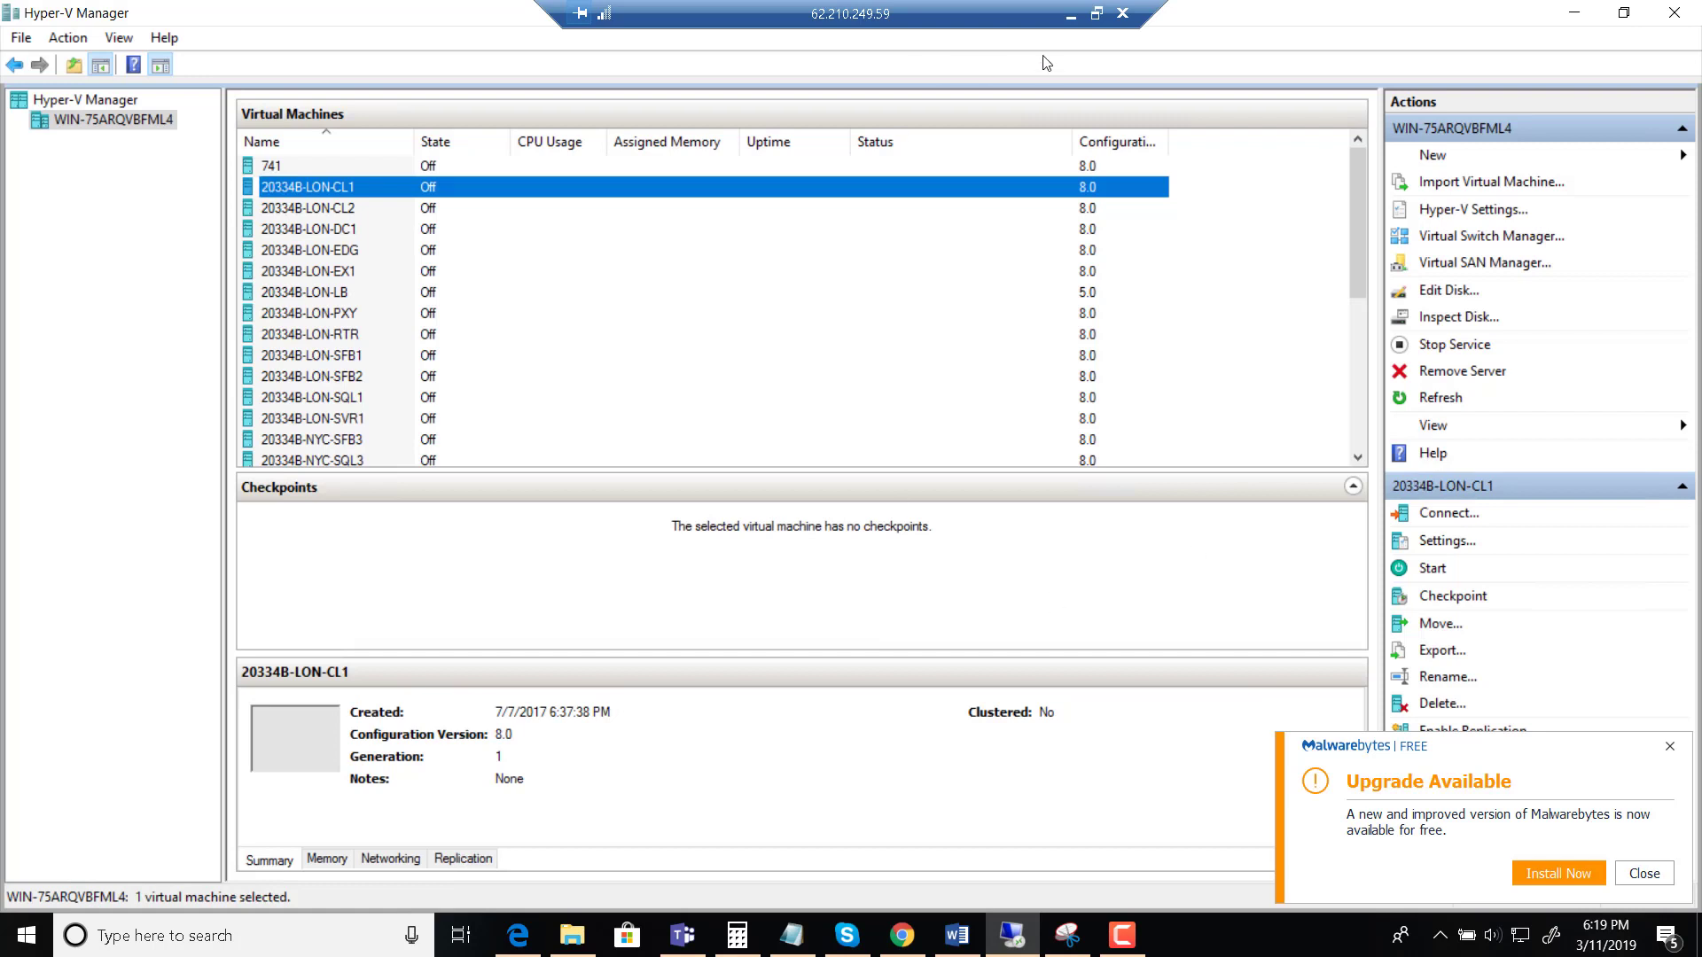
{"action": "left_click", "coordinate": [1099, 17]}
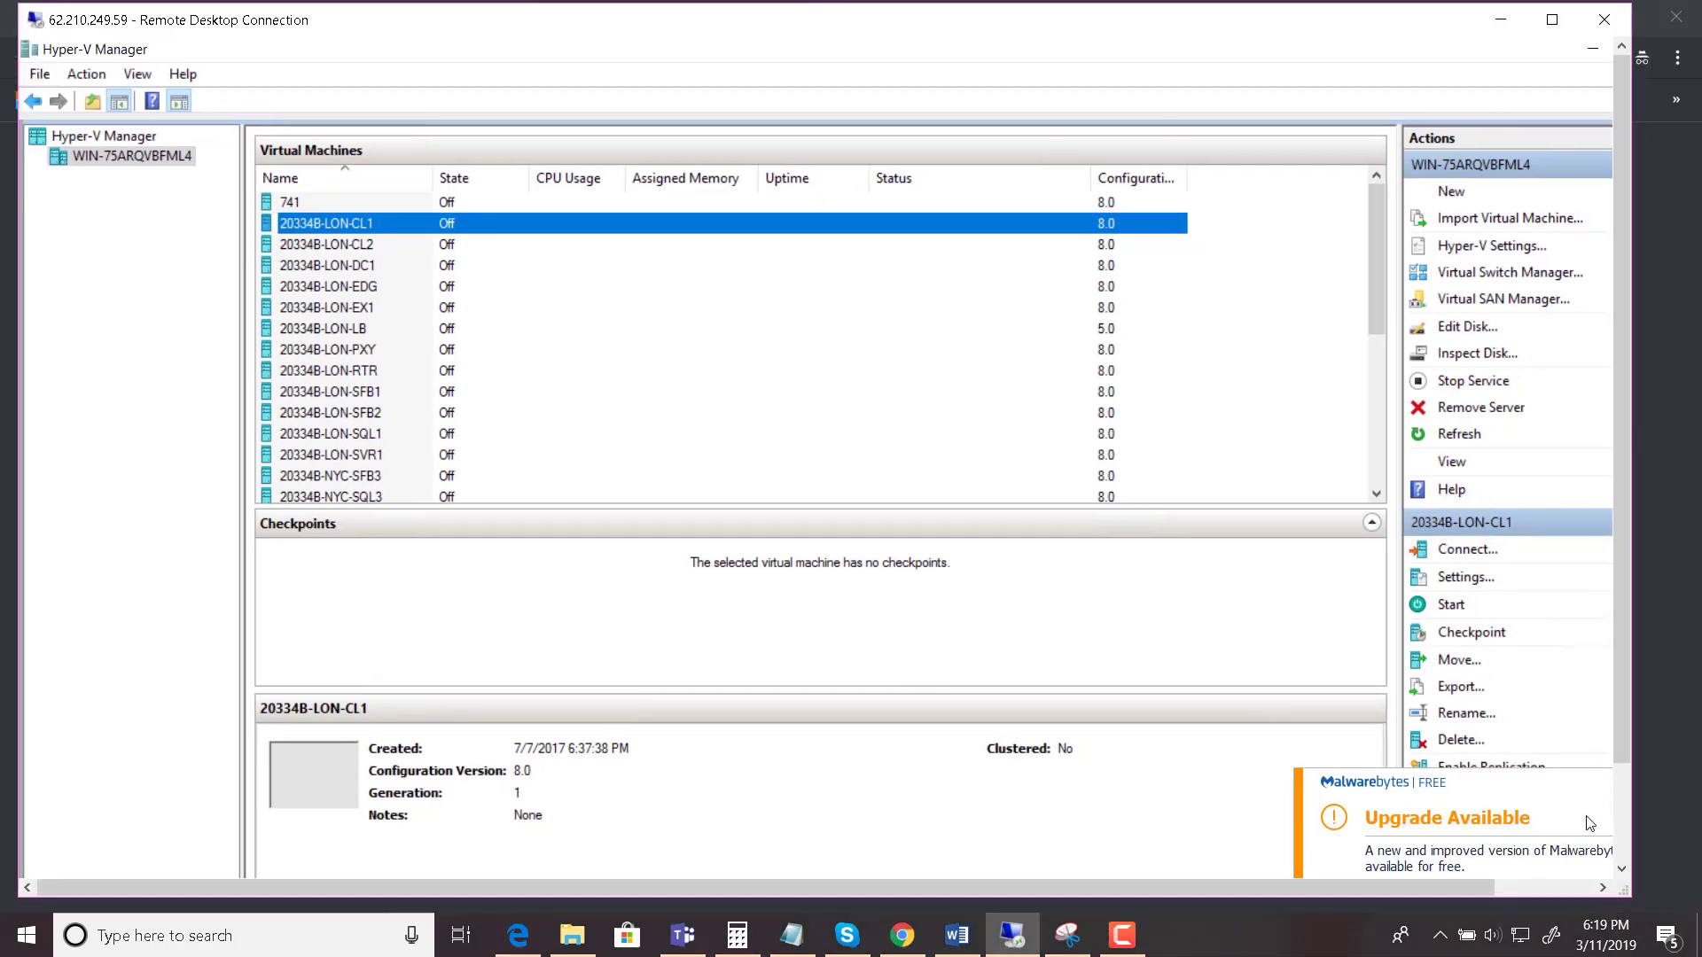
- Launch Chrome on the remote server and search Google for 'sql manag', accepting the suggestion
{"action": "left_click_drag", "start_coordinate": [1618, 735], "coordinate": [1618, 833]}
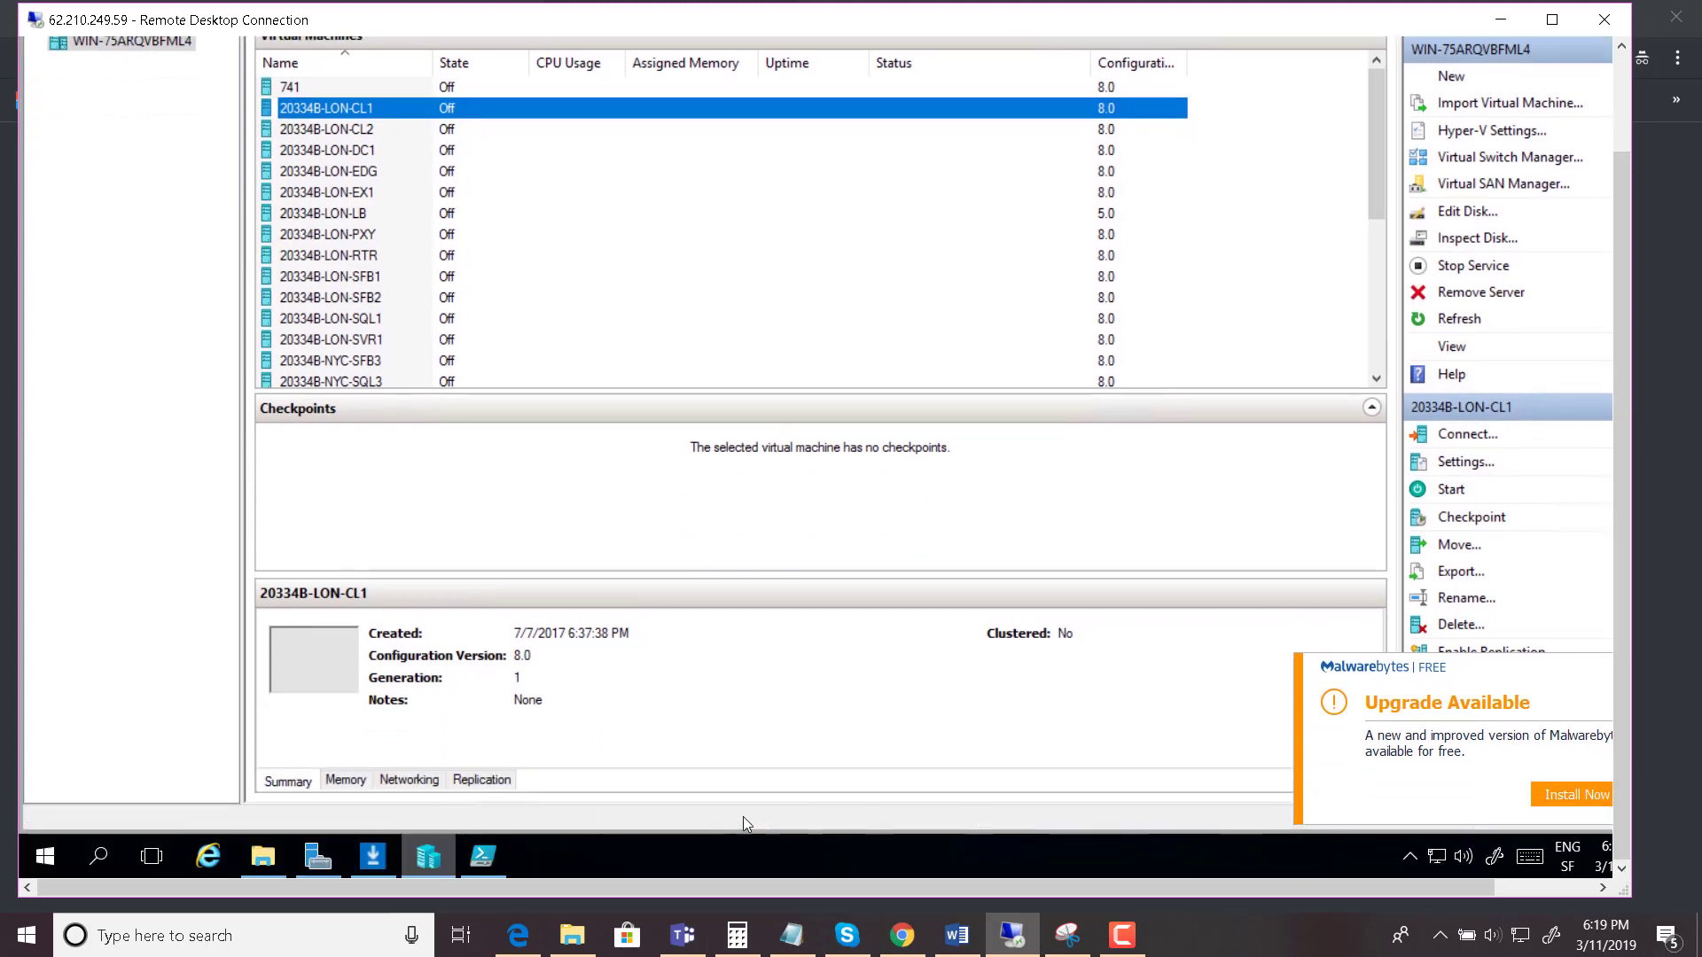
{"action": "left_click", "coordinate": [40, 859]}
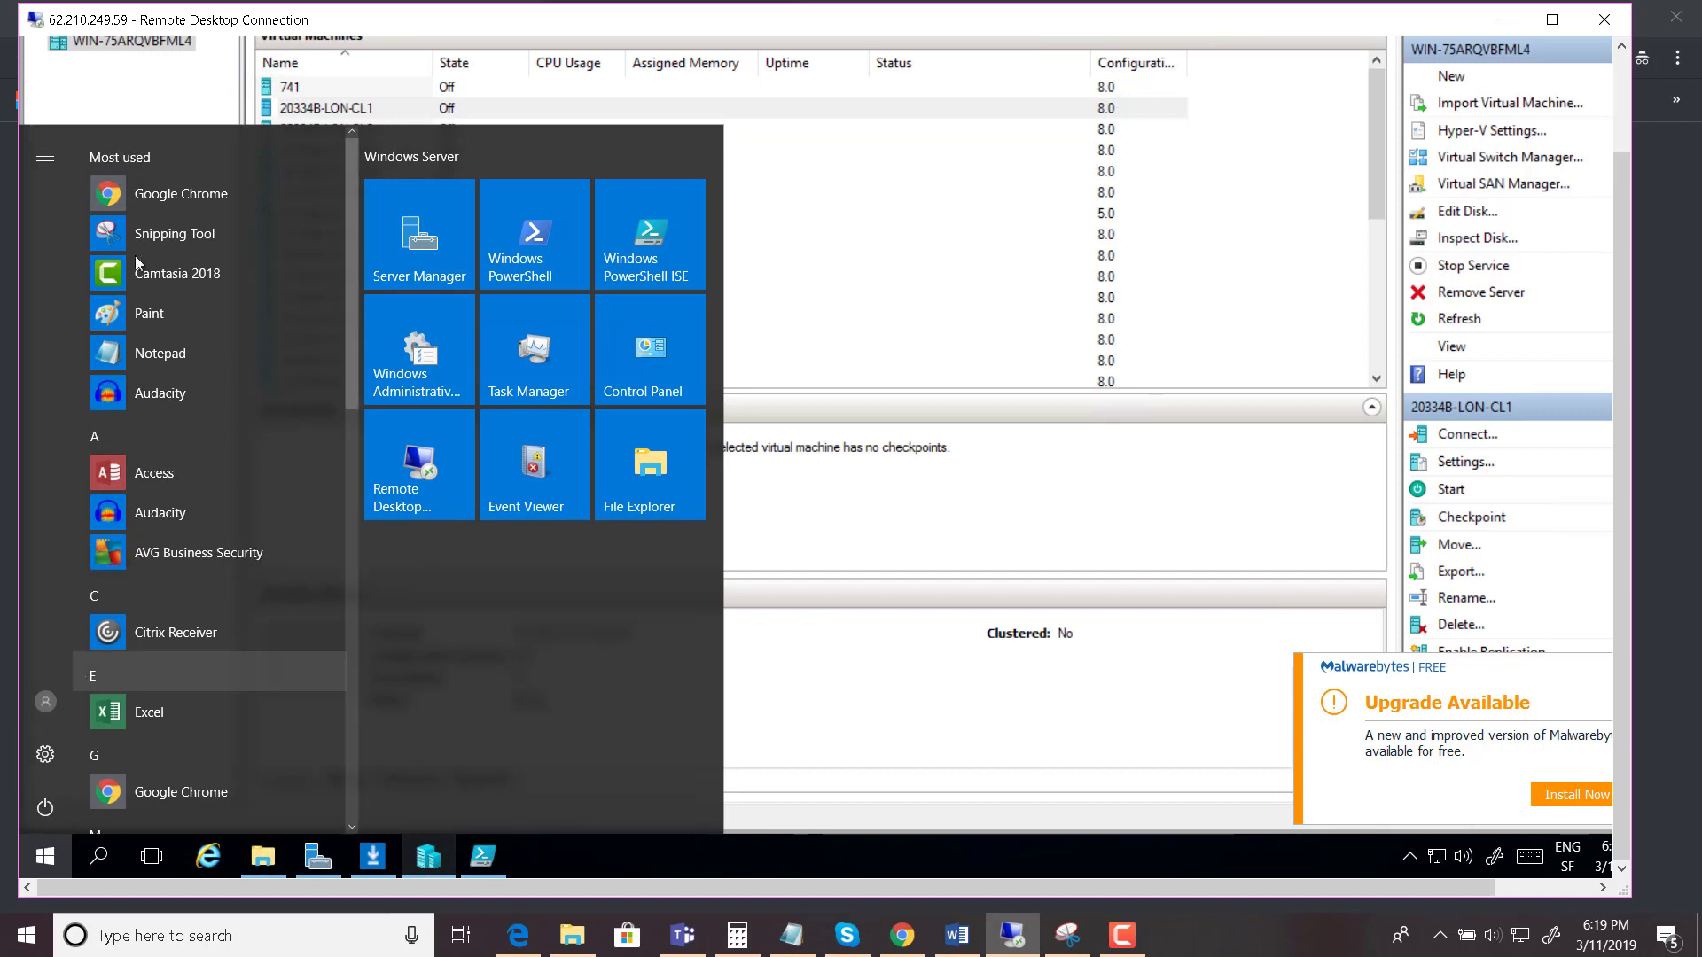
{"action": "left_click", "coordinate": [165, 203]}
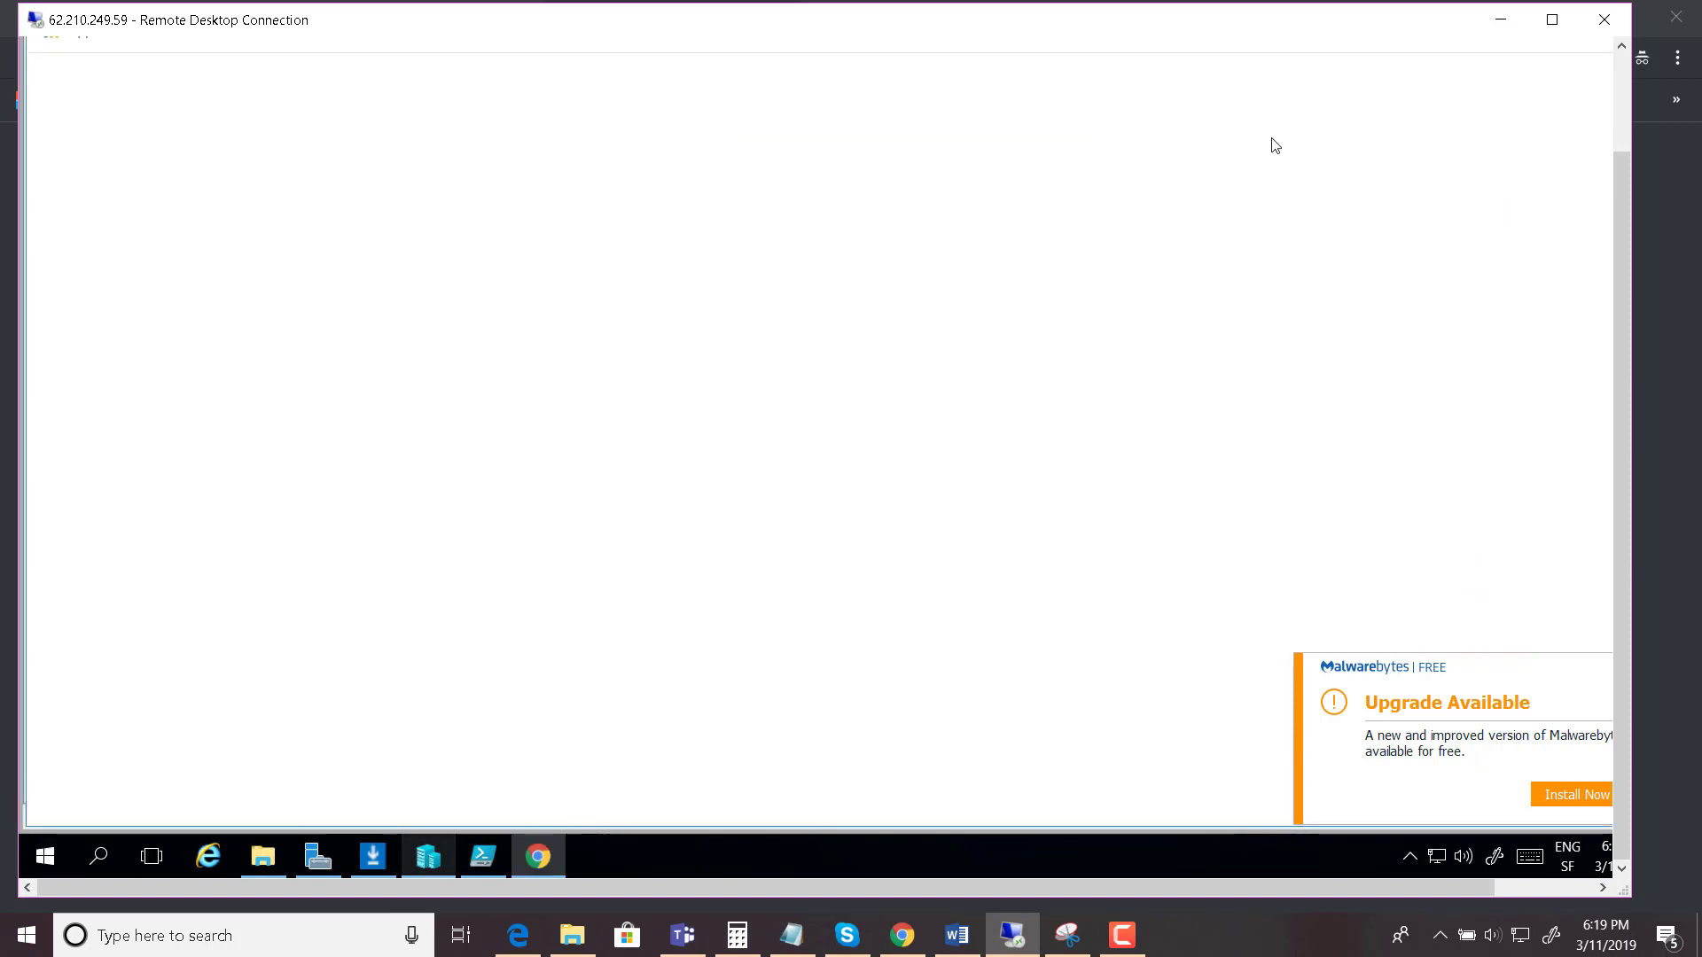
{"action": "left_click", "coordinate": [1618, 78]}
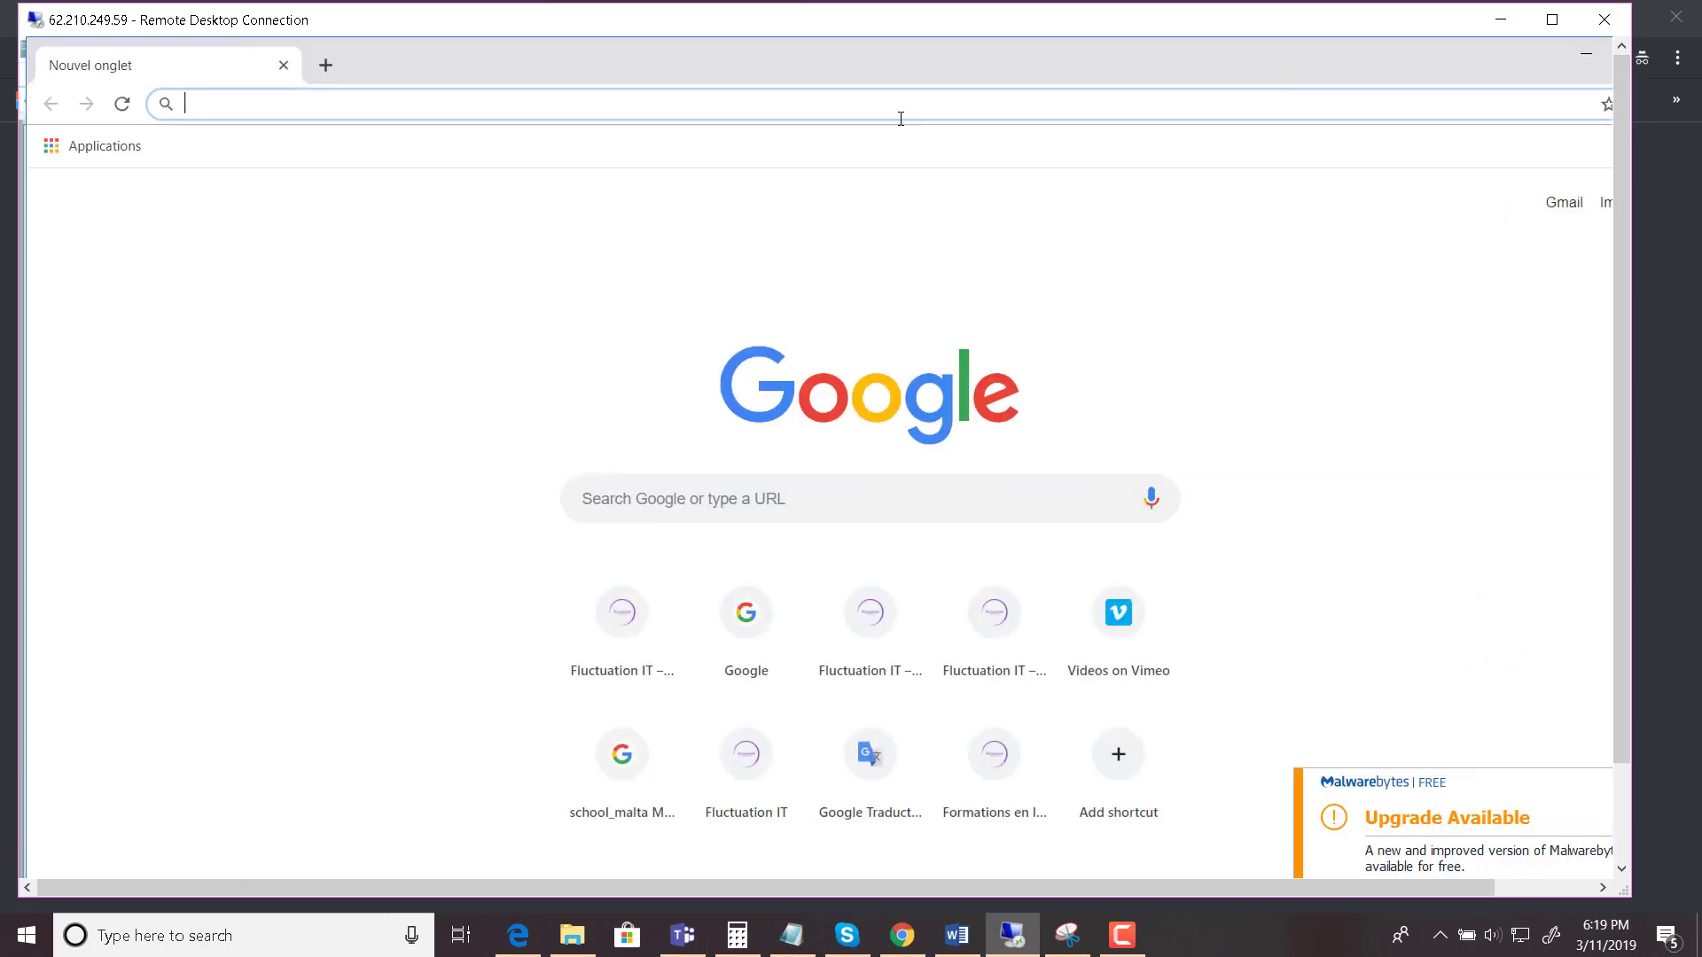
{"action": "type", "text": "sql manag"}
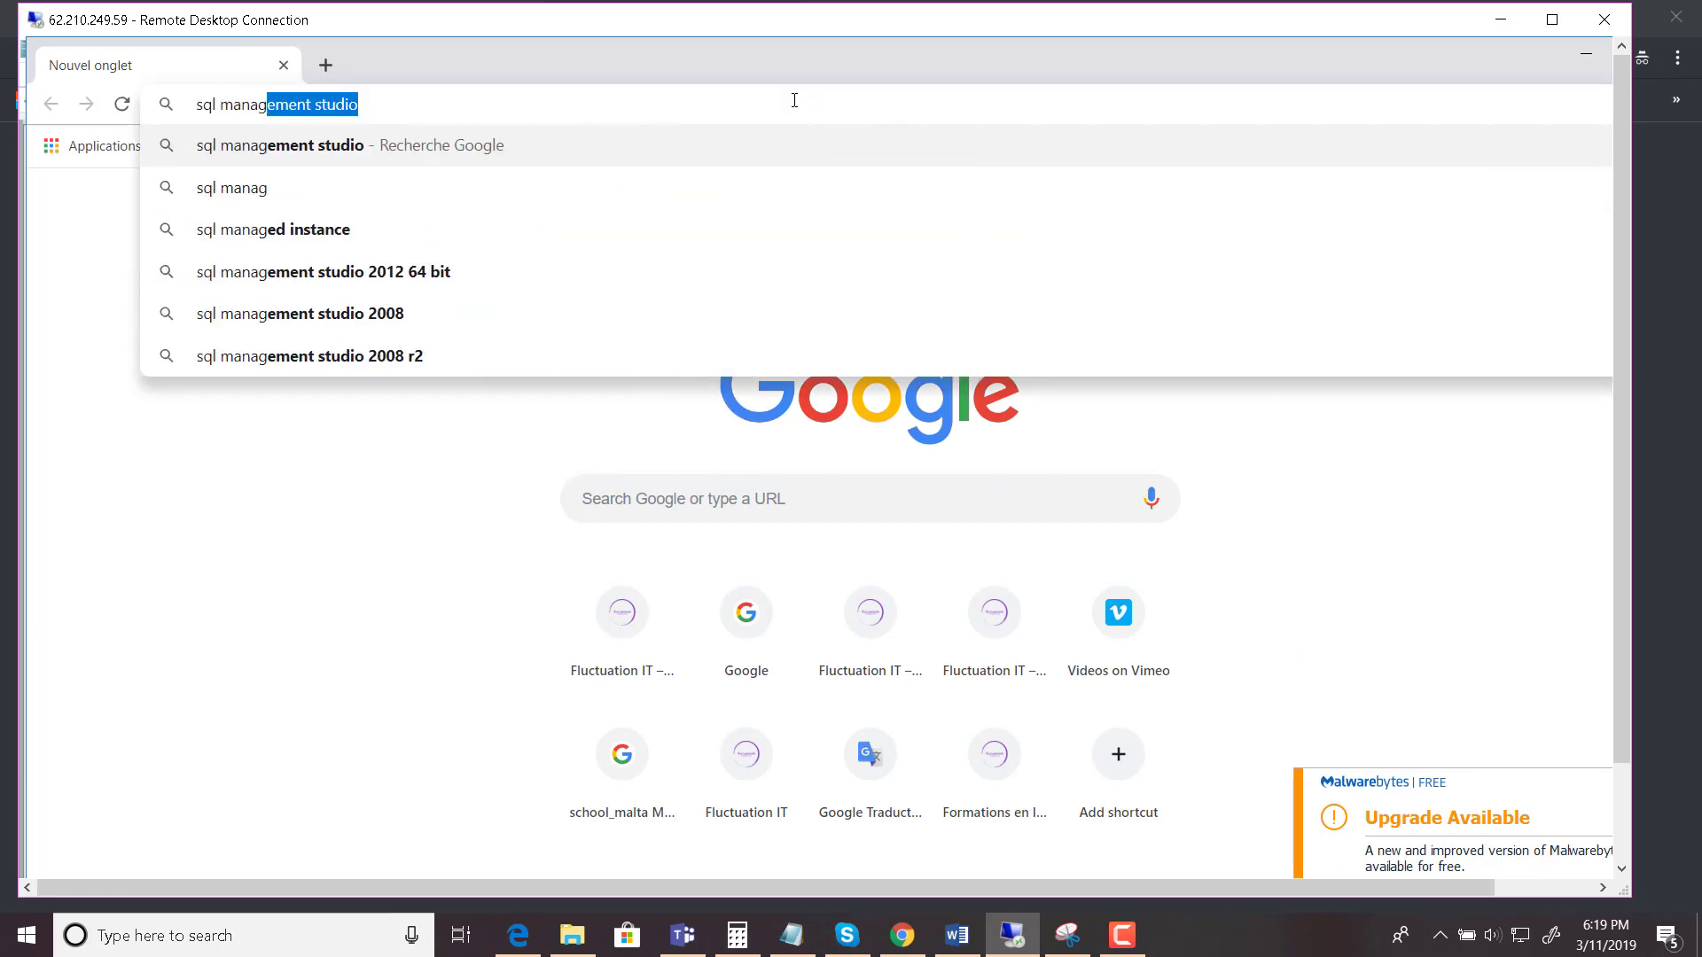
{"action": "key", "text": "Return"}
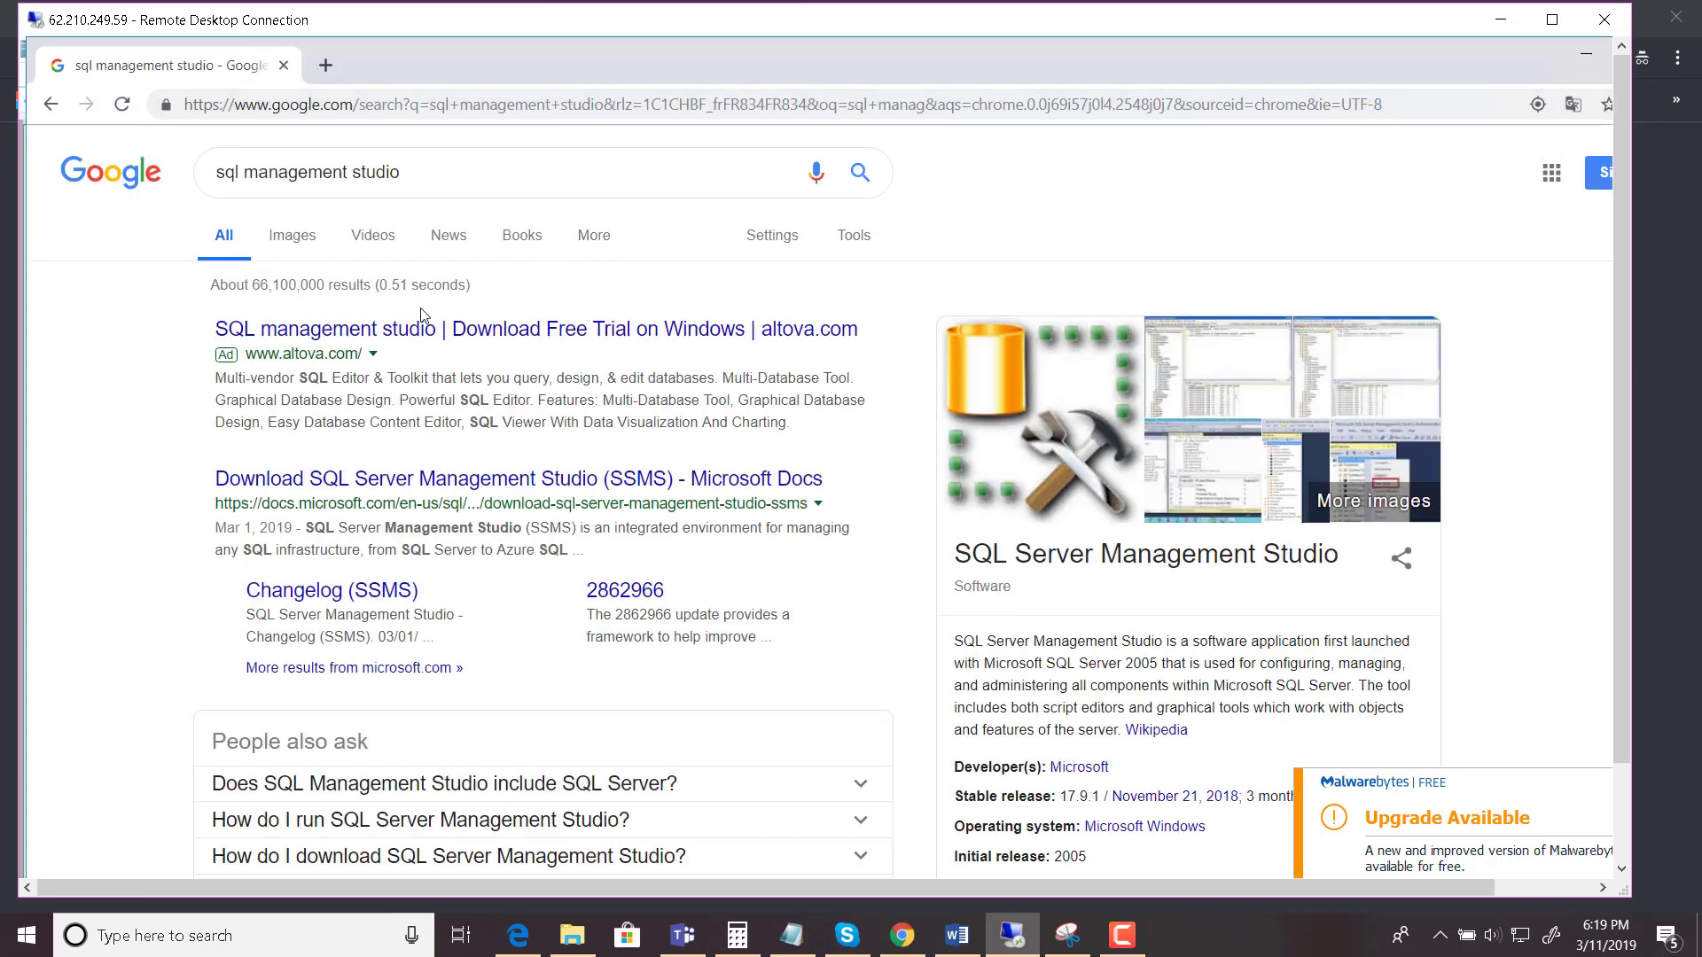
- Open the Microsoft Docs SSMS page and download the SSMS 17.9.1 installer
{"action": "left_click", "coordinate": [388, 479]}
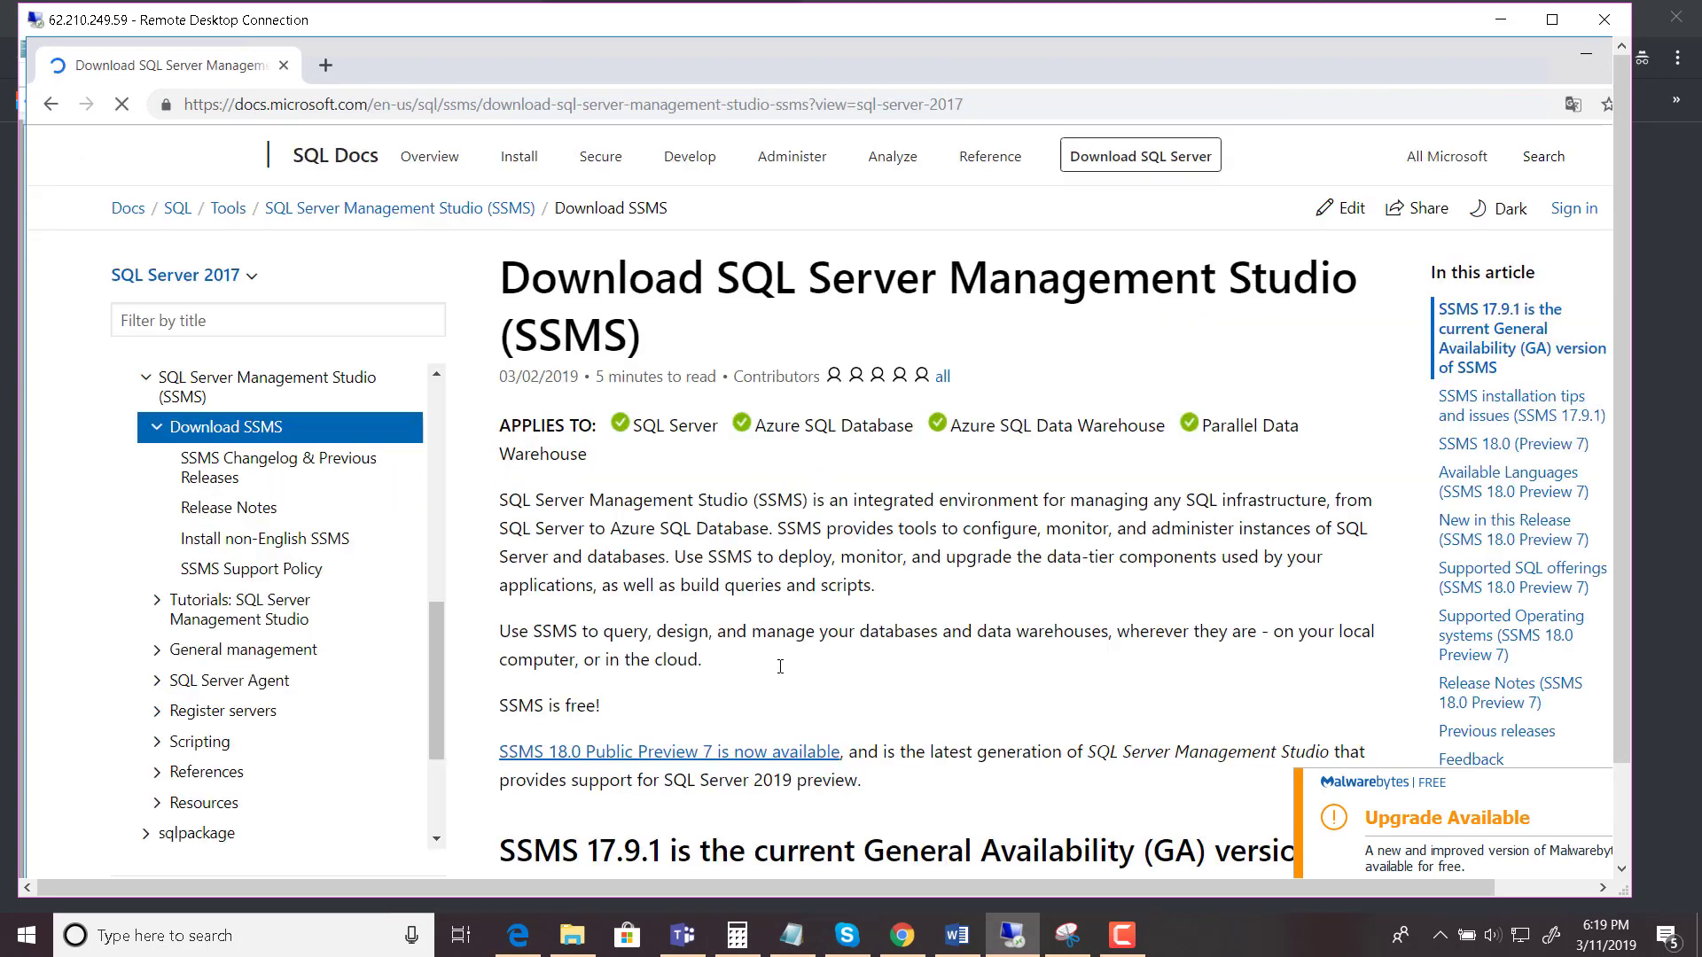
{"action": "scroll", "coordinate": [890, 704], "scroll_direction": "down", "scroll_amount": 1}
{"action": "scroll", "coordinate": [891, 705], "scroll_direction": "down", "scroll_amount": 3}
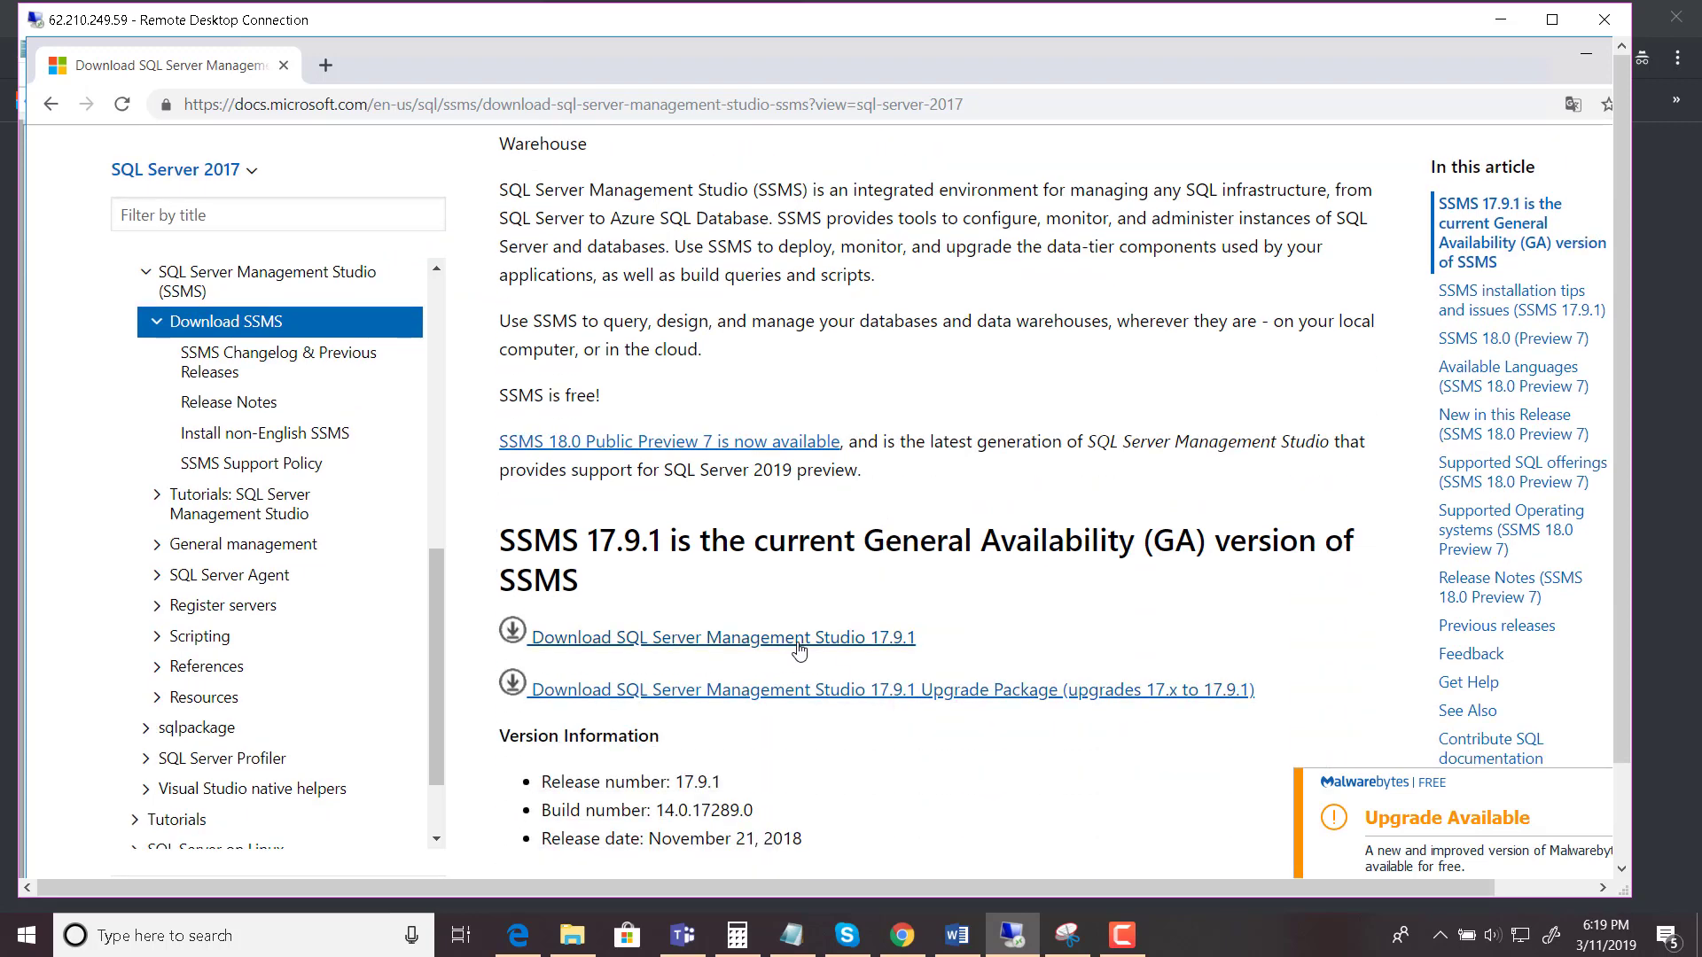
{"action": "left_click", "coordinate": [800, 650]}
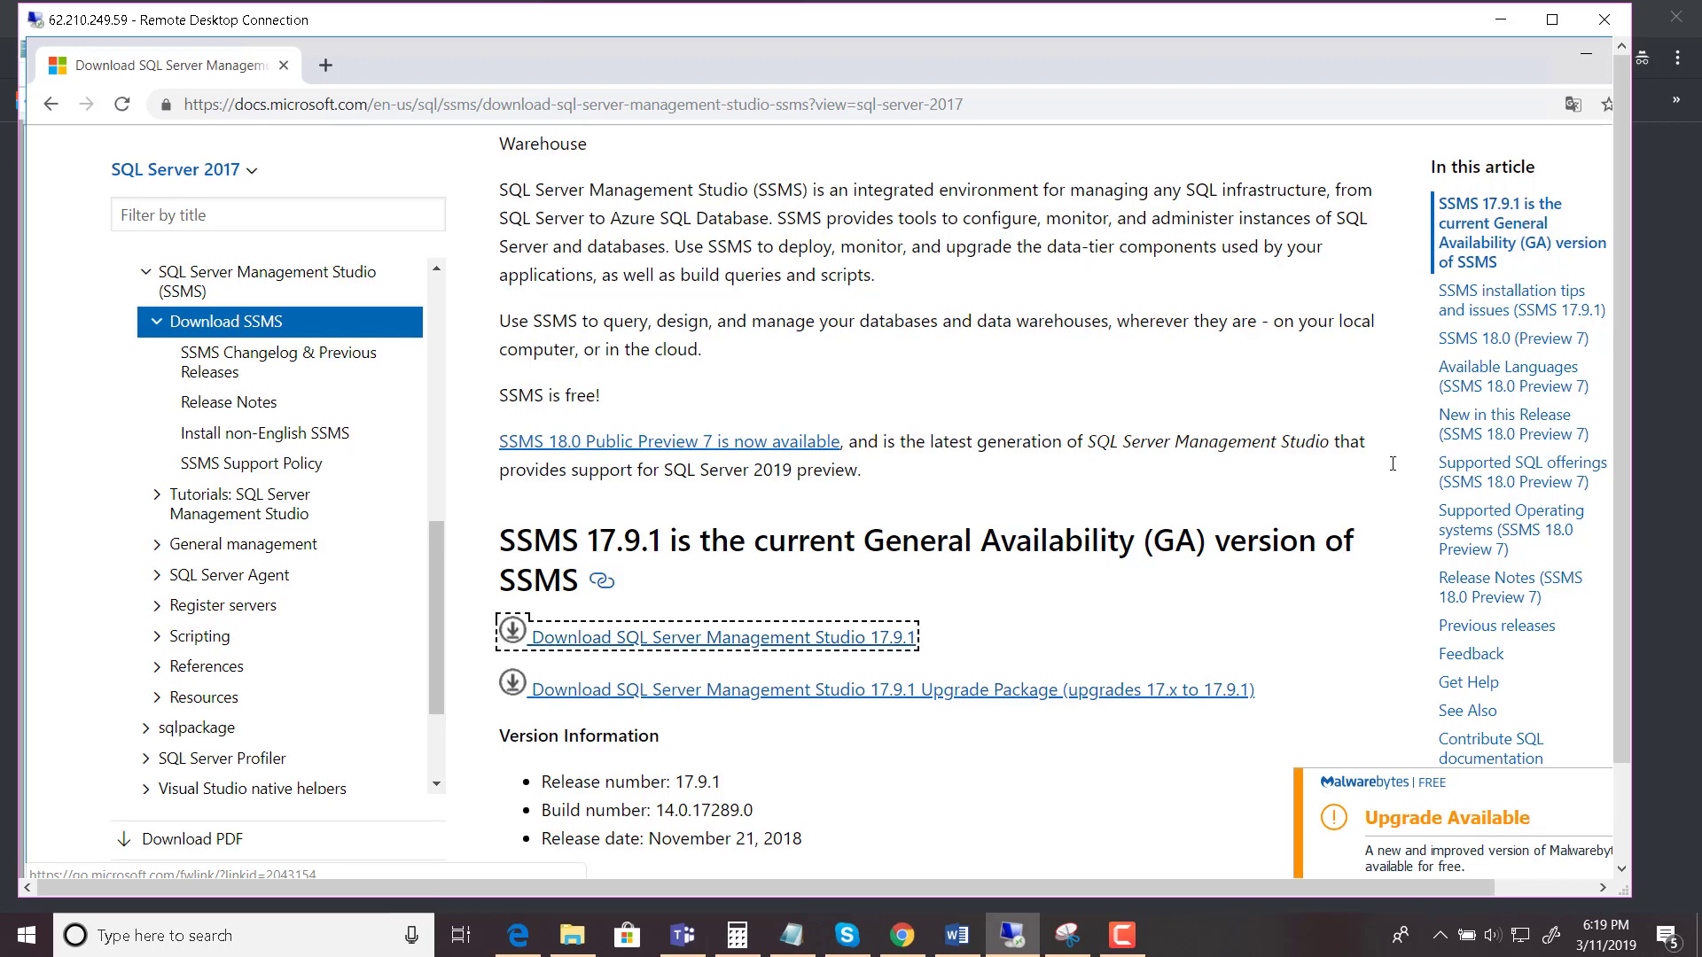
- Cancel the duplicate download and launch SSMS-Setup-FRA (1).exe
{"action": "left_click_drag", "start_coordinate": [1624, 507], "coordinate": [1629, 672]}
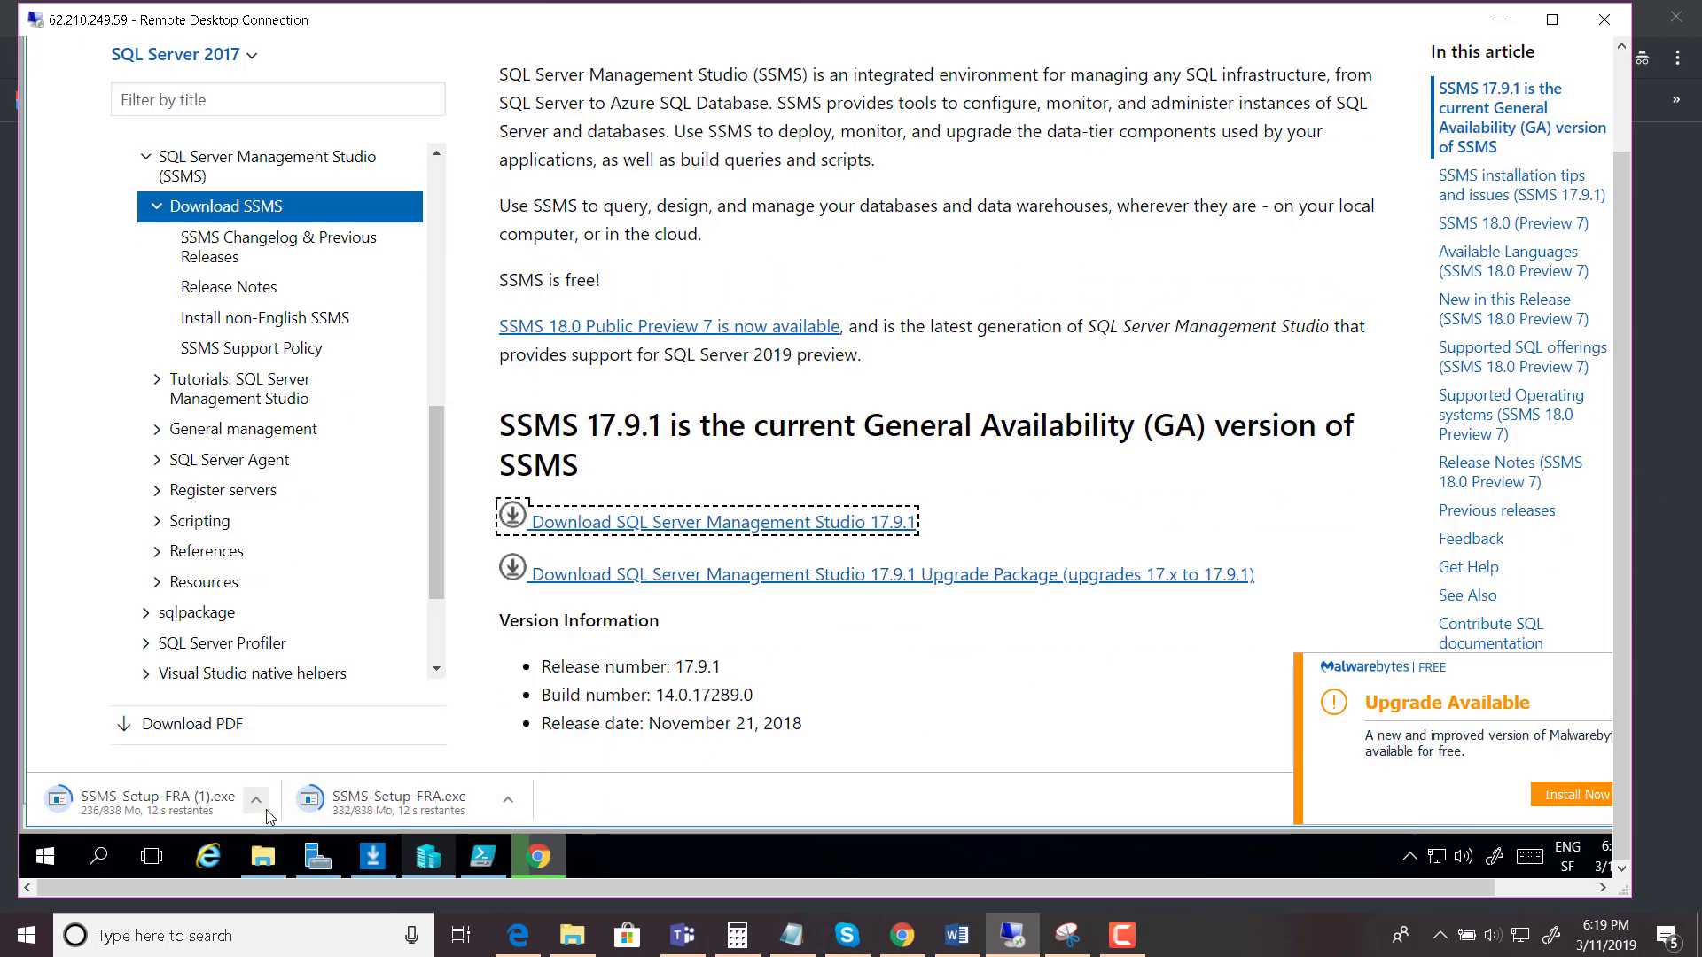
{"action": "left_click", "coordinate": [507, 800]}
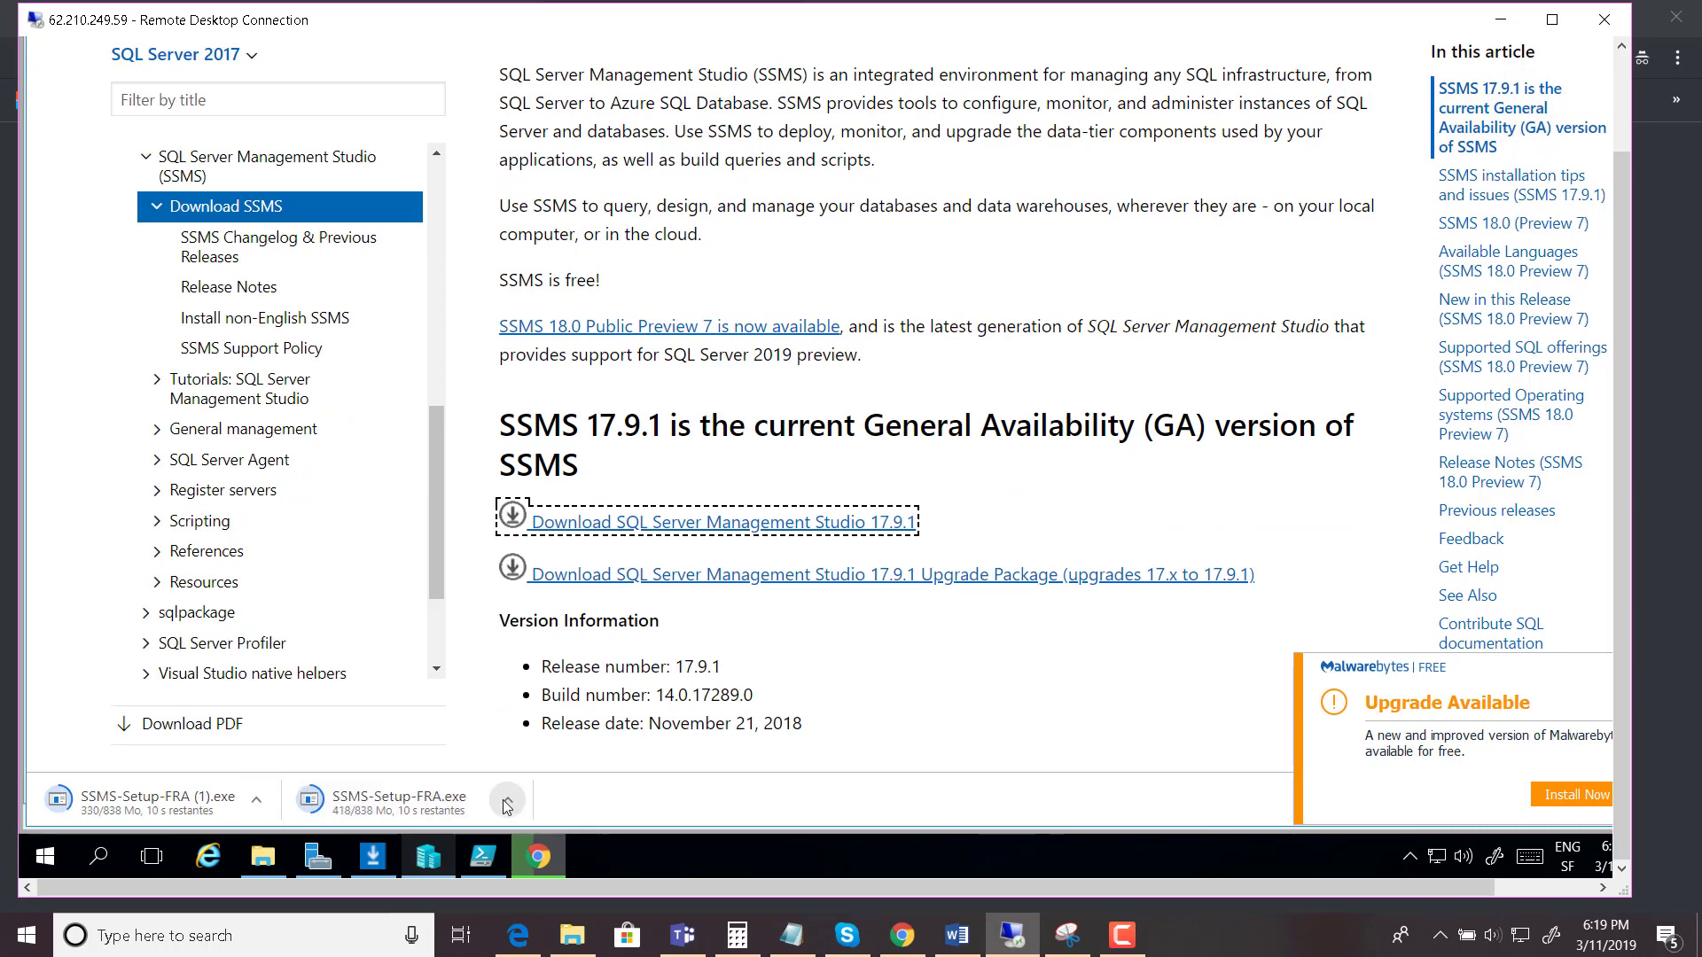
{"action": "left_click", "coordinate": [565, 762]}
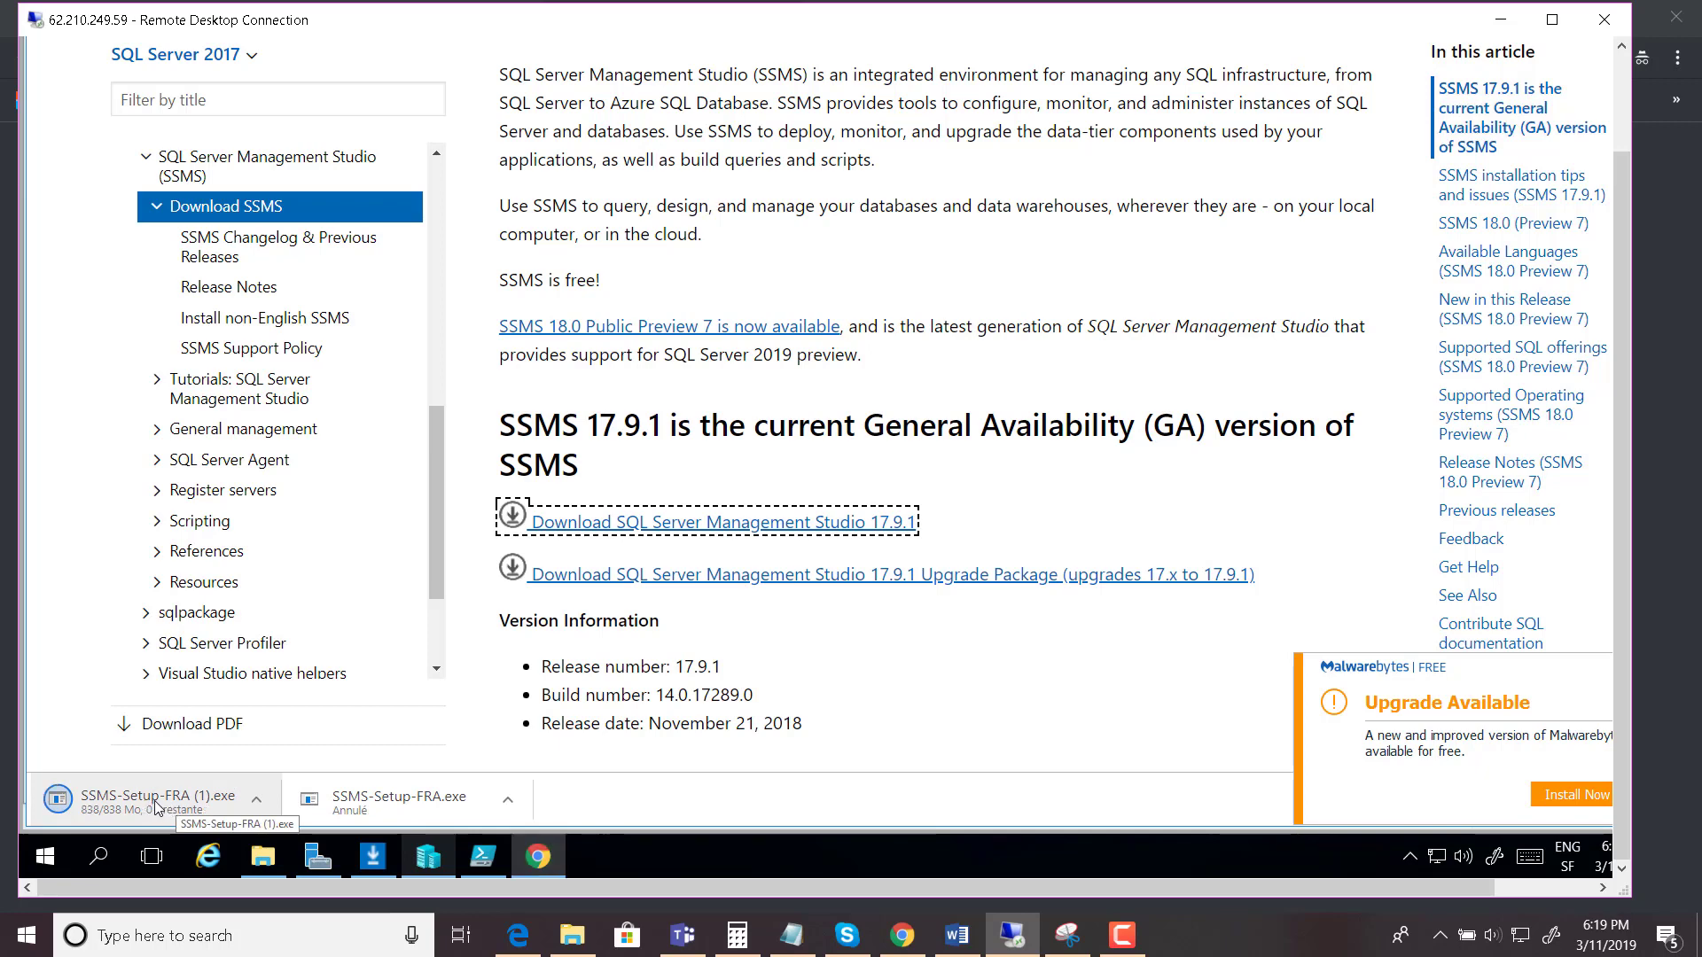
{"action": "left_click", "coordinate": [175, 807]}
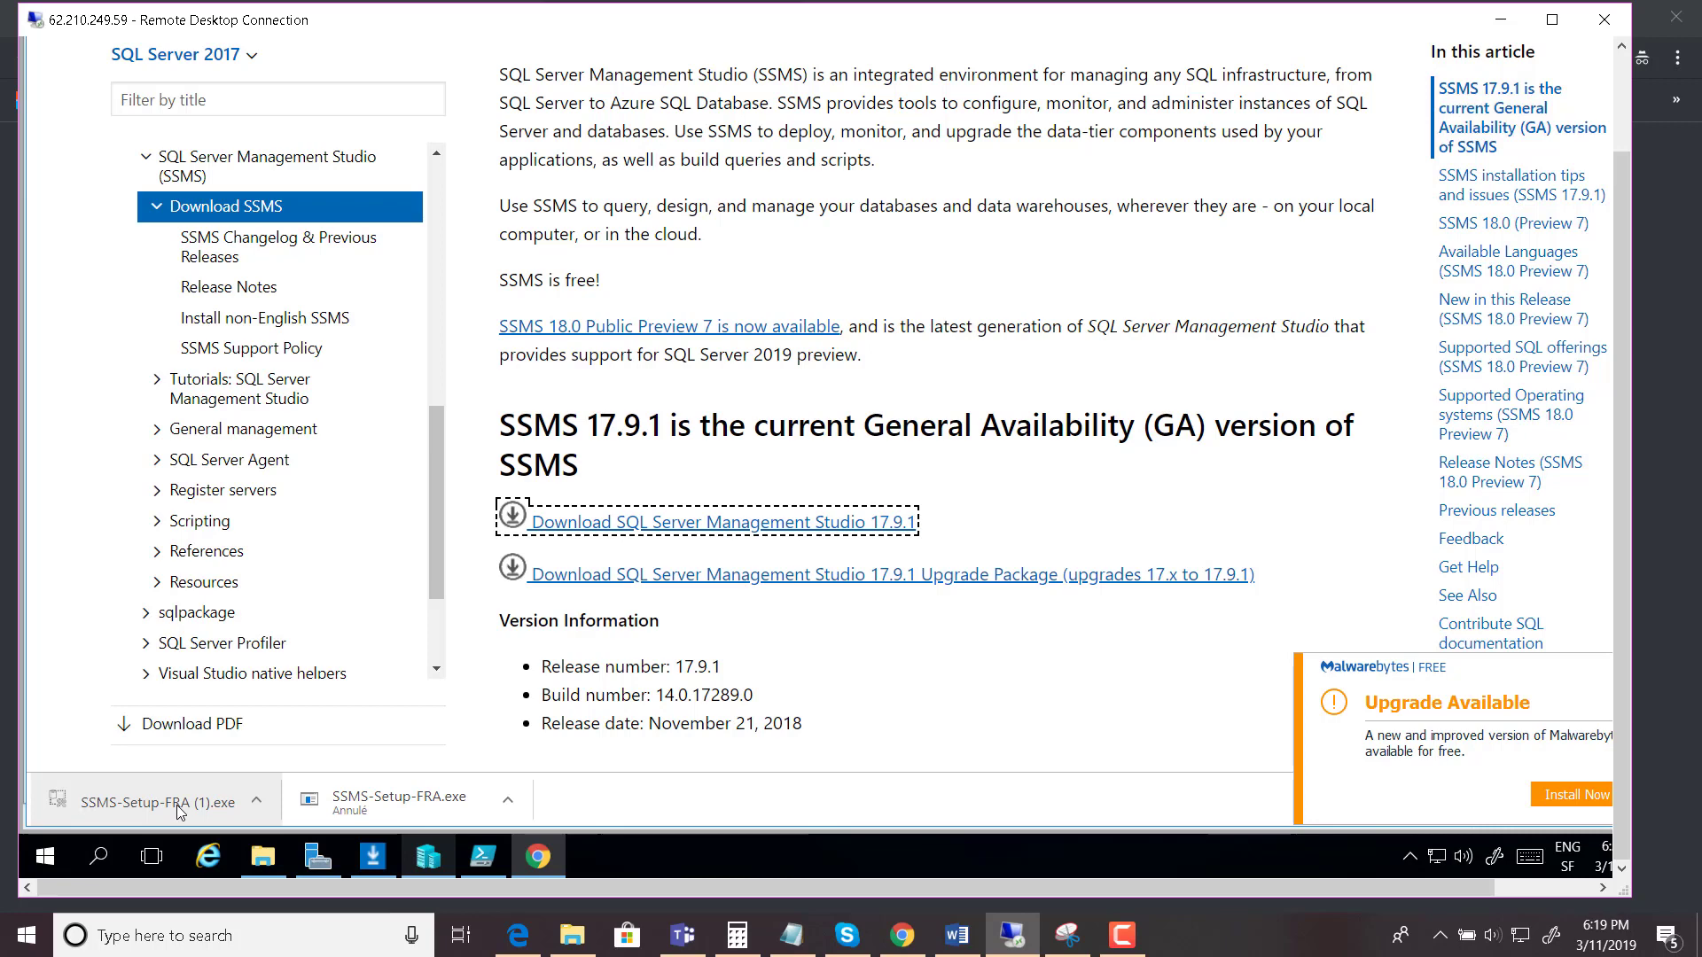
{"action": "left_click", "coordinate": [177, 805]}
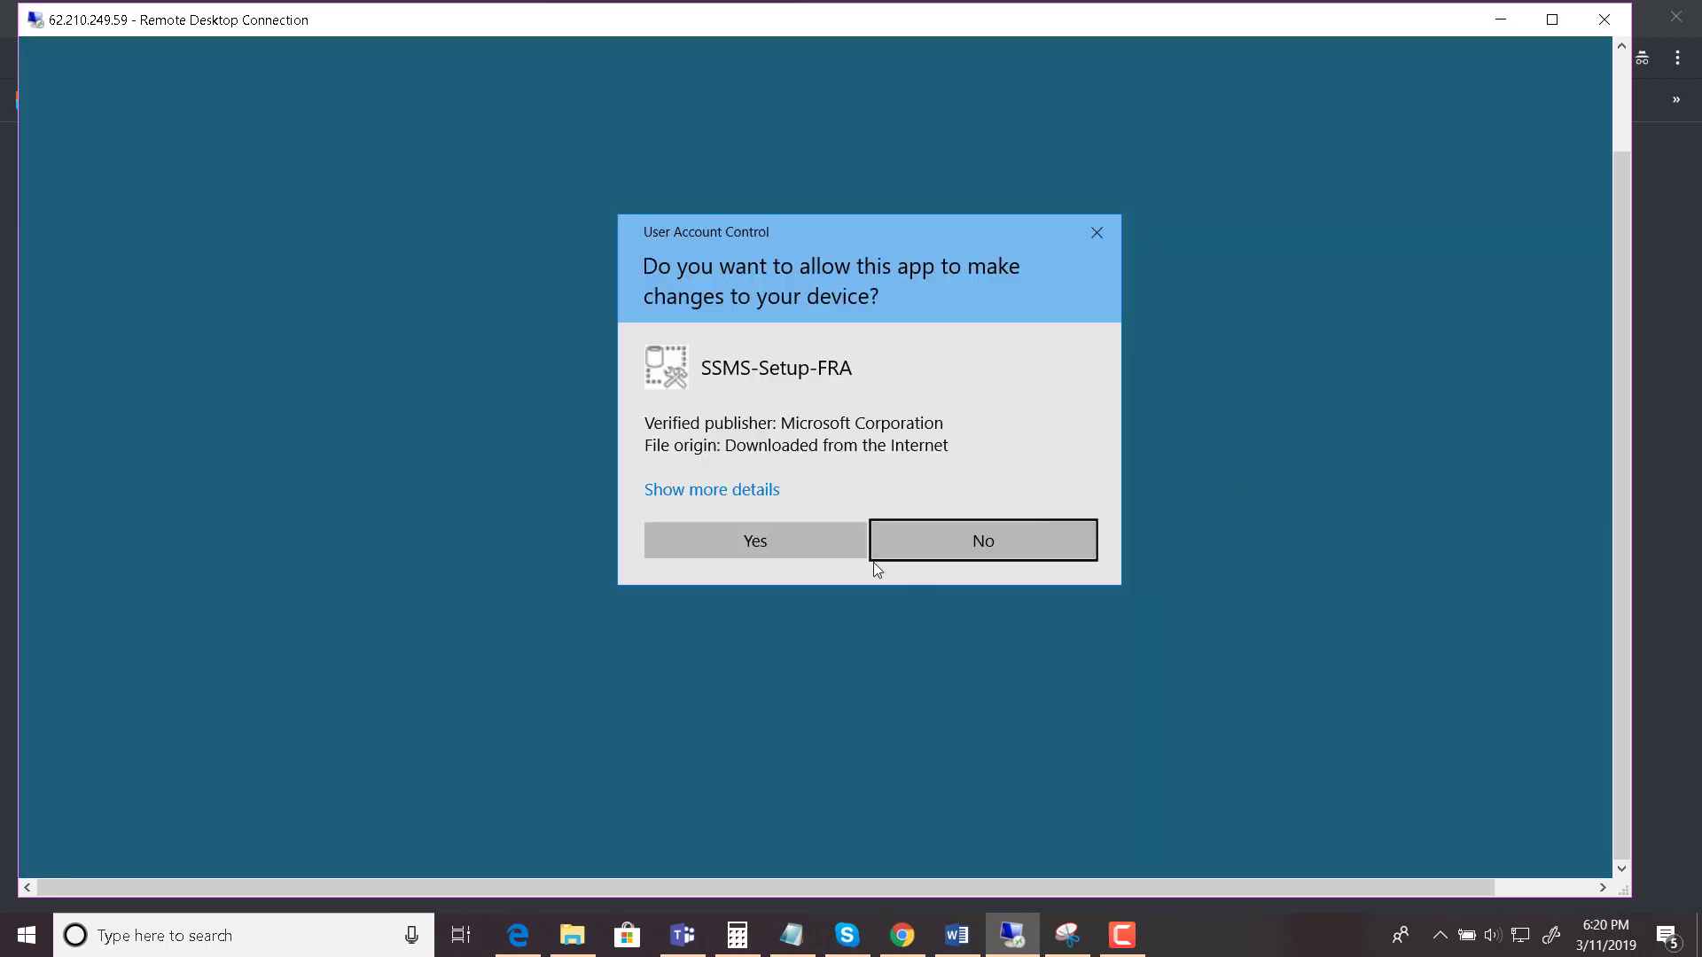
- Approve the UAC prompt, then close the French installer's 'Installation bloquée' language-mismatch window
{"action": "left_click", "coordinate": [804, 544]}
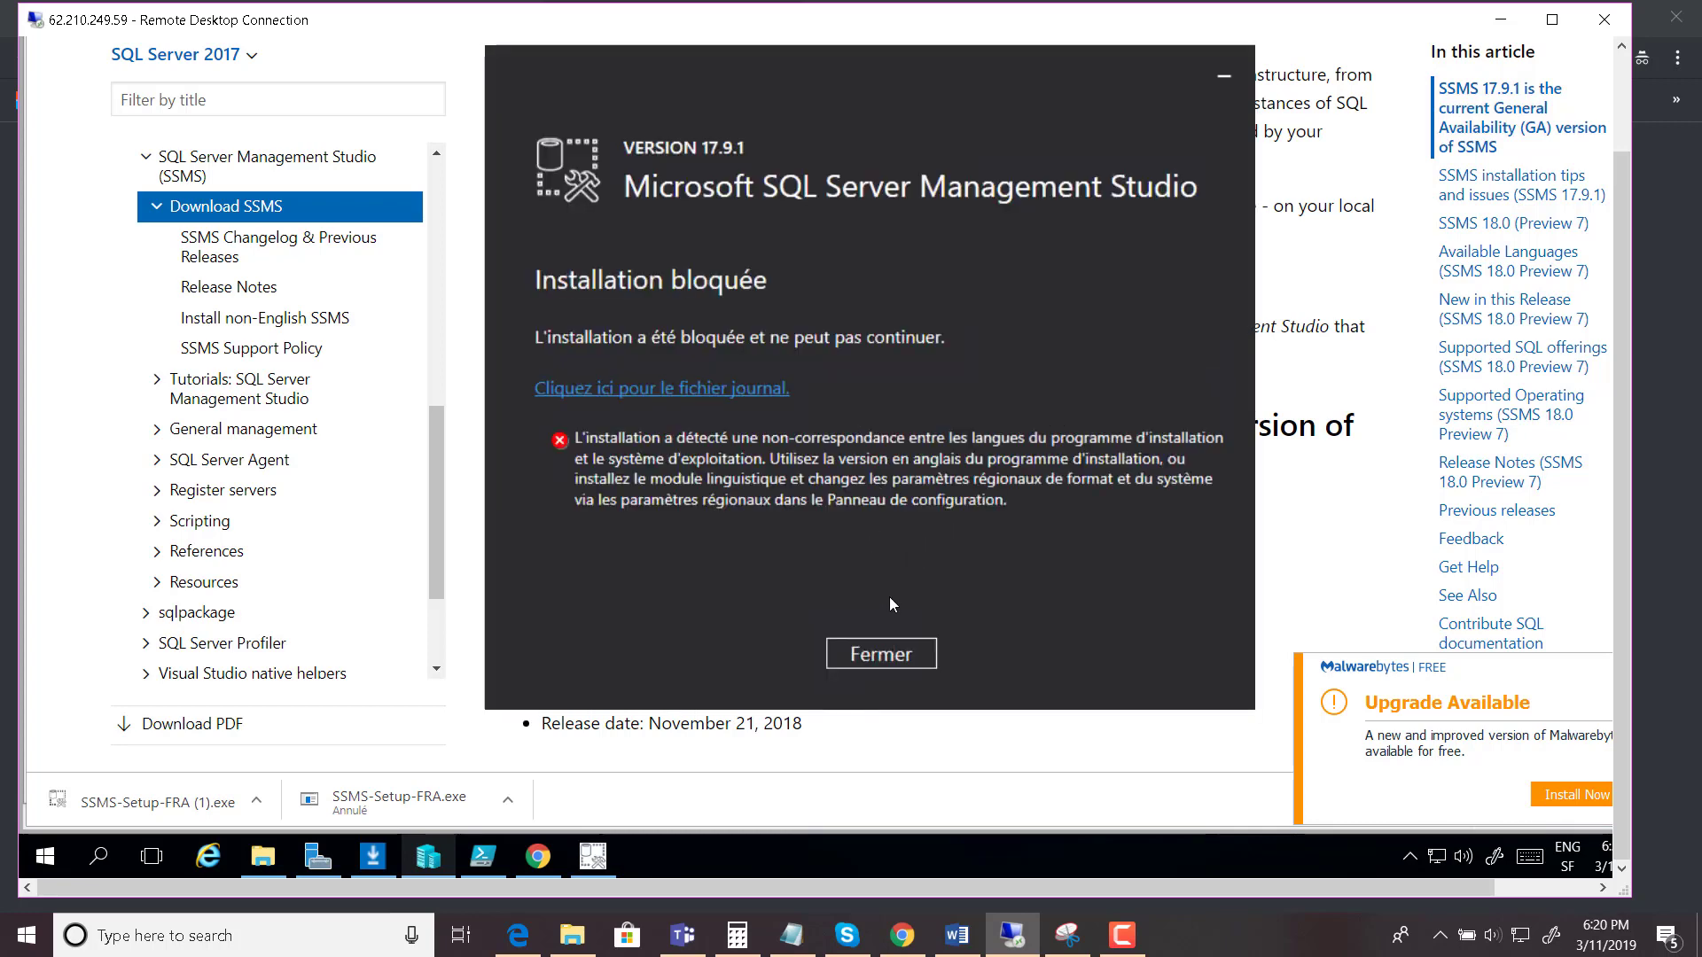
{"action": "left_click", "coordinate": [885, 655]}
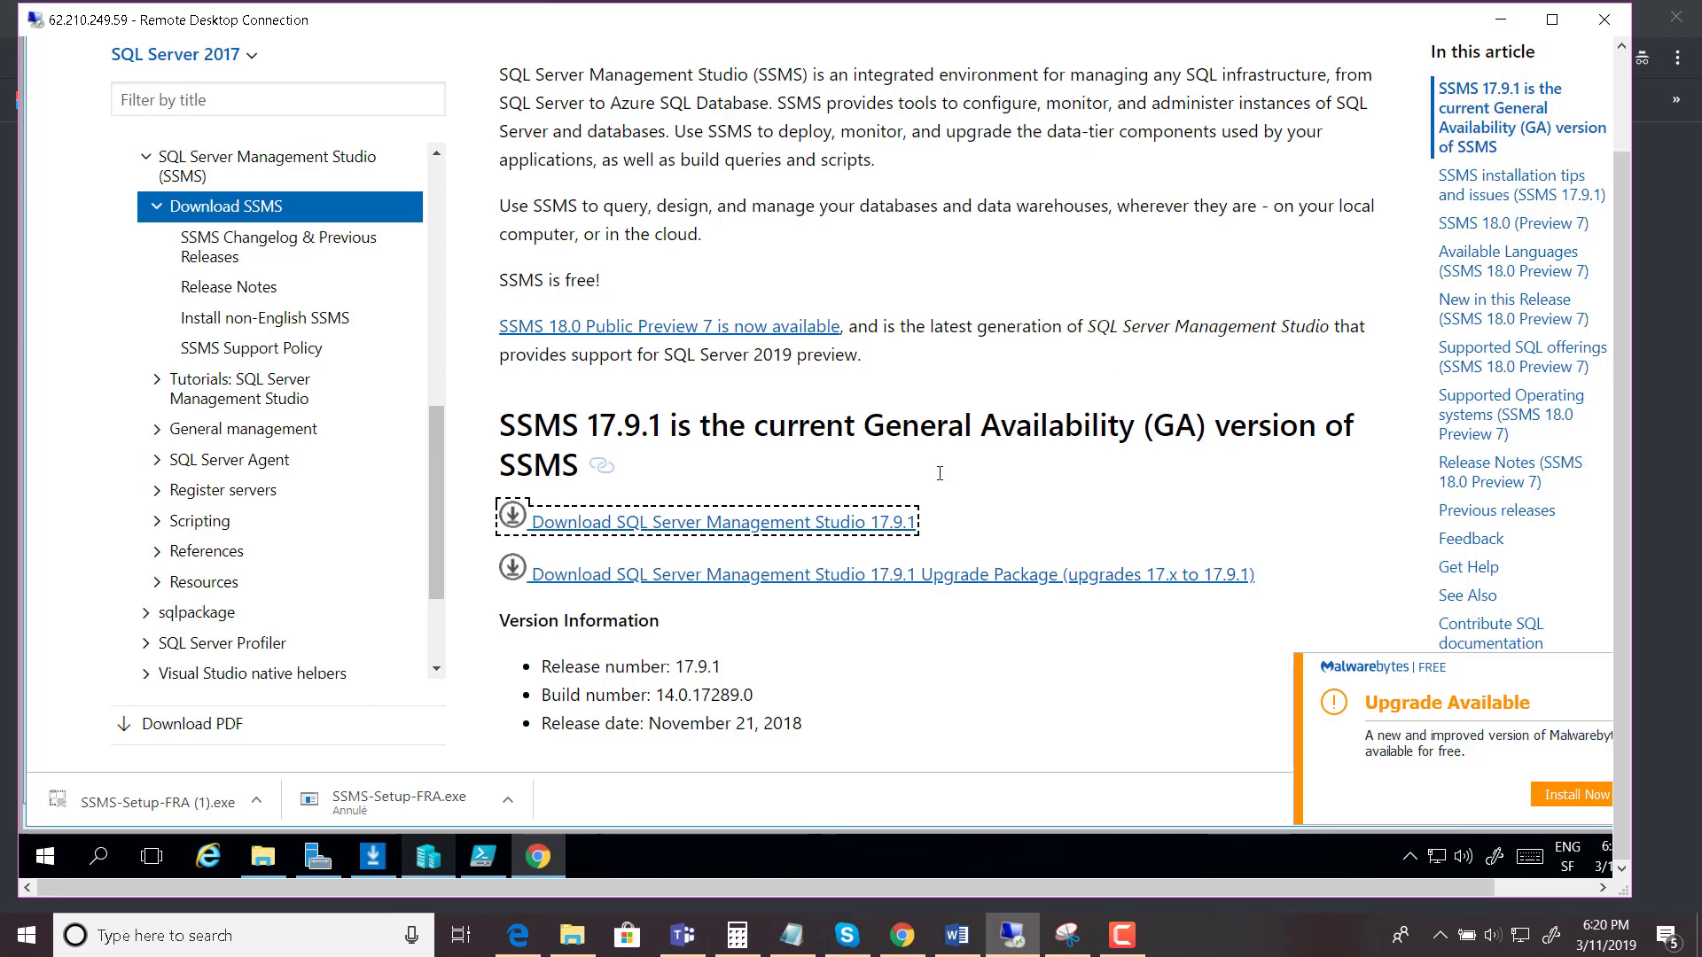
- Copy the page heading and search Google for 'download sql server management studio english'
{"action": "left_click", "coordinate": [1050, 468]}
{"action": "scroll", "coordinate": [1057, 514], "scroll_direction": "up", "scroll_amount": 3}
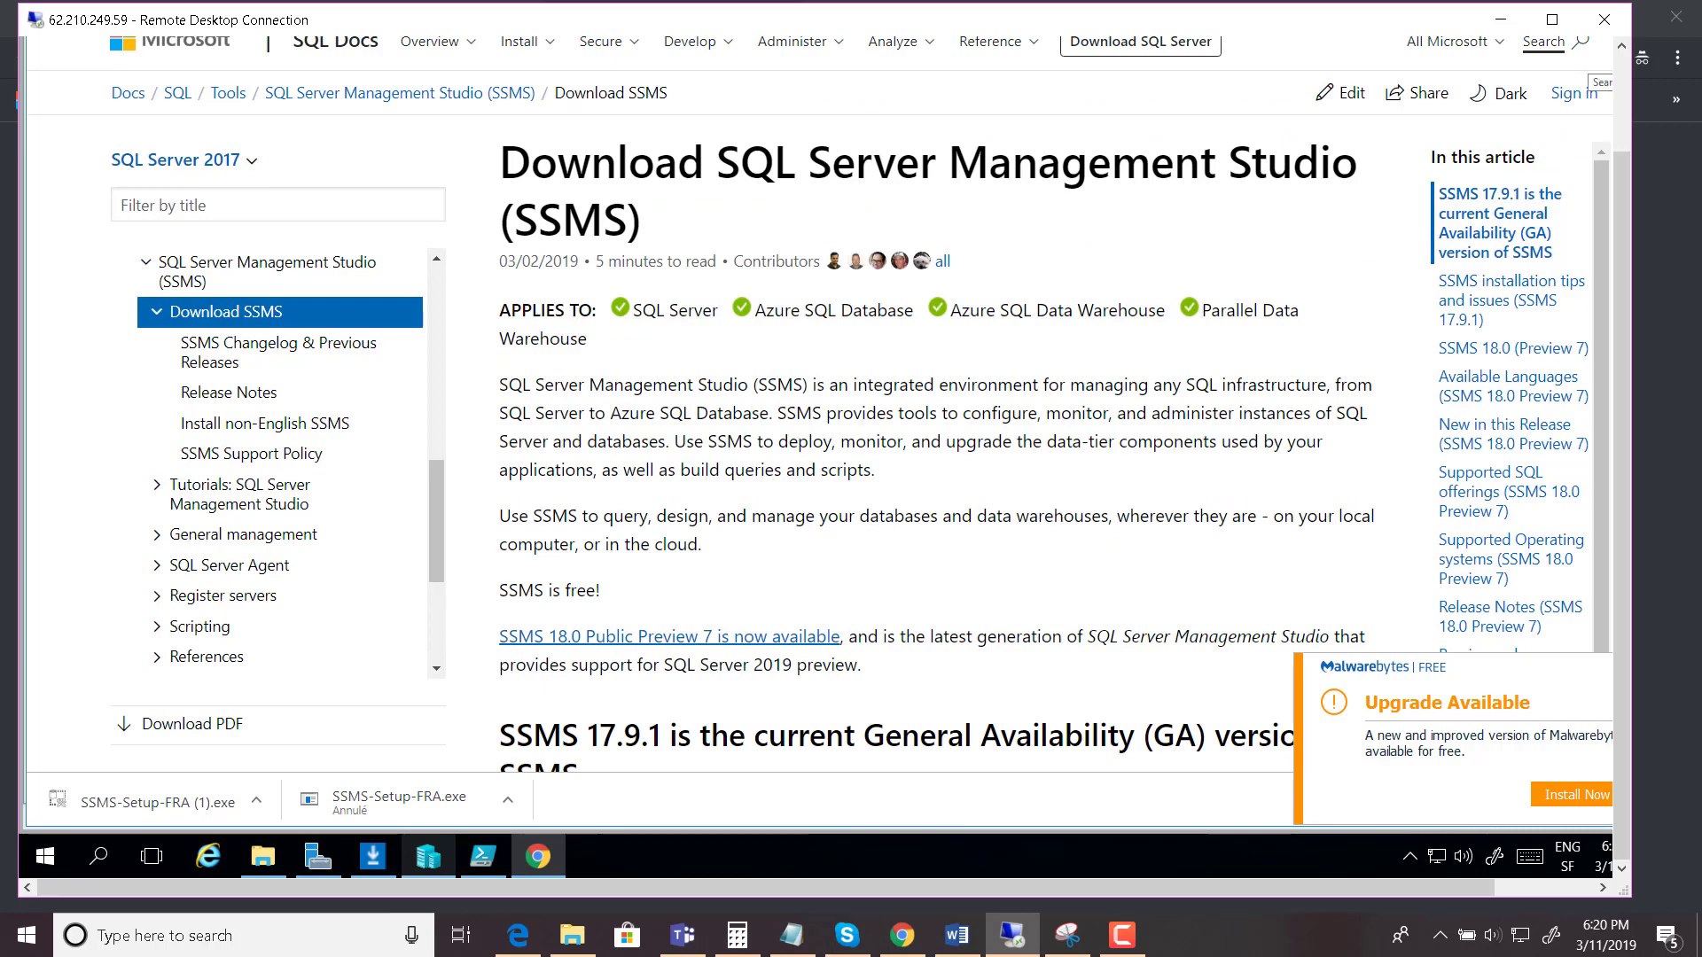
{"action": "left_click_drag", "start_coordinate": [1623, 162], "coordinate": [1623, 78]}
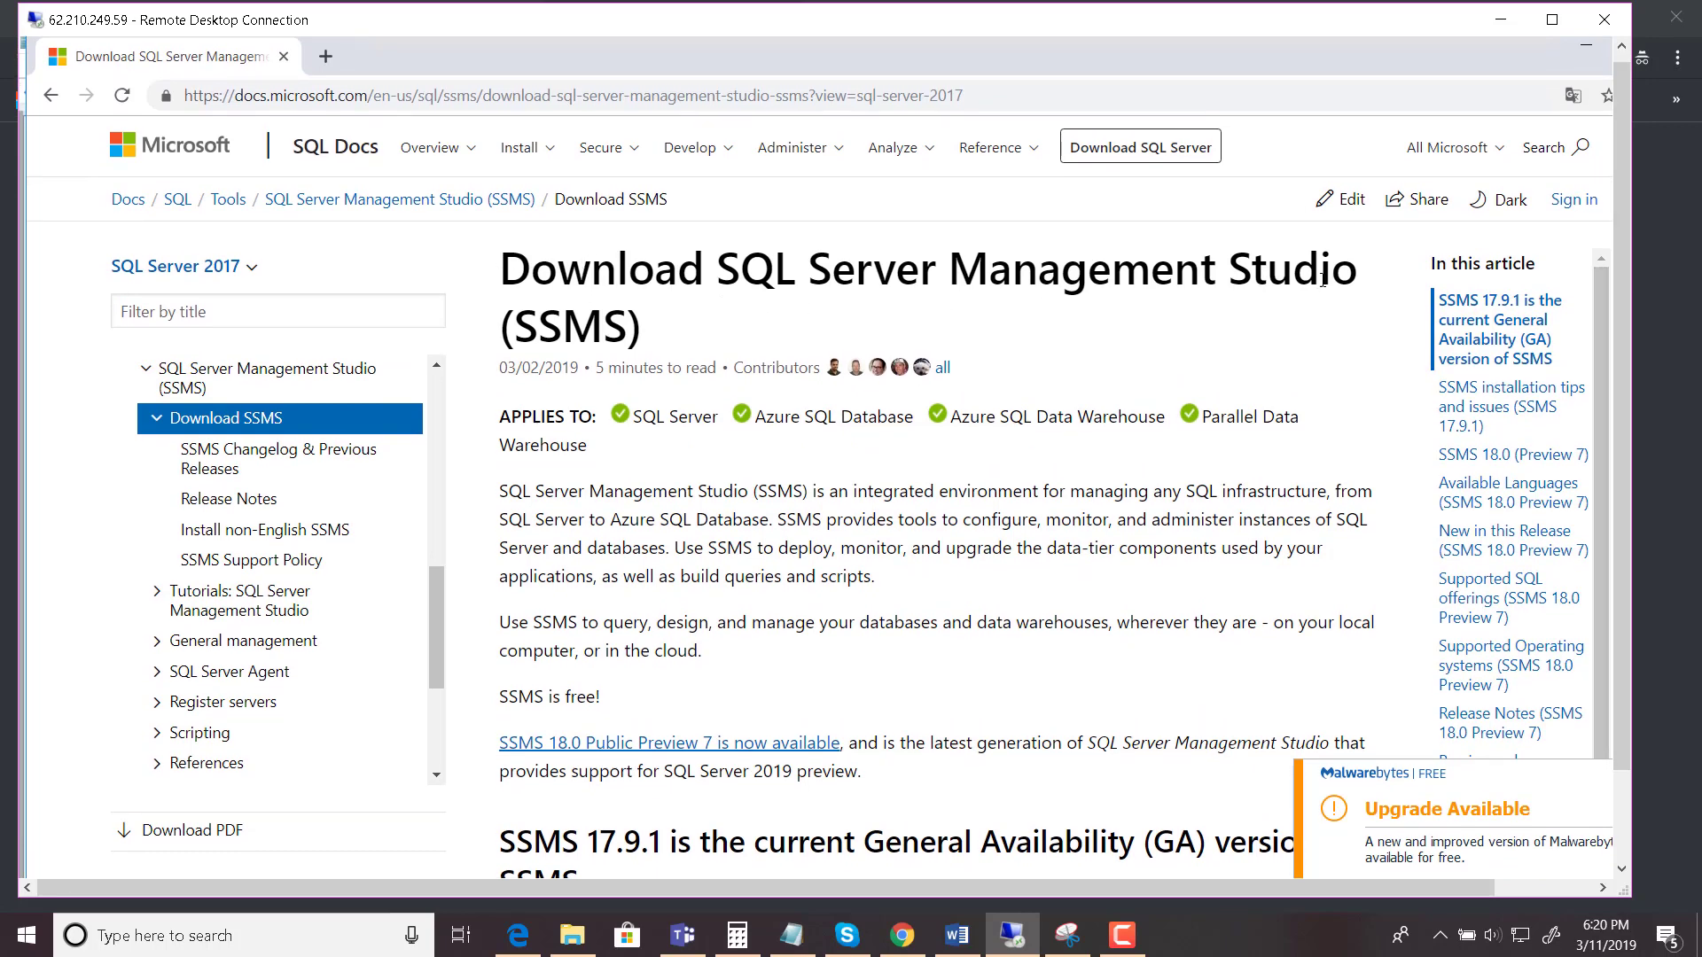
{"action": "left_click_drag", "start_coordinate": [1363, 282], "coordinate": [494, 280]}
{"action": "key", "text": "ctrl+c"}
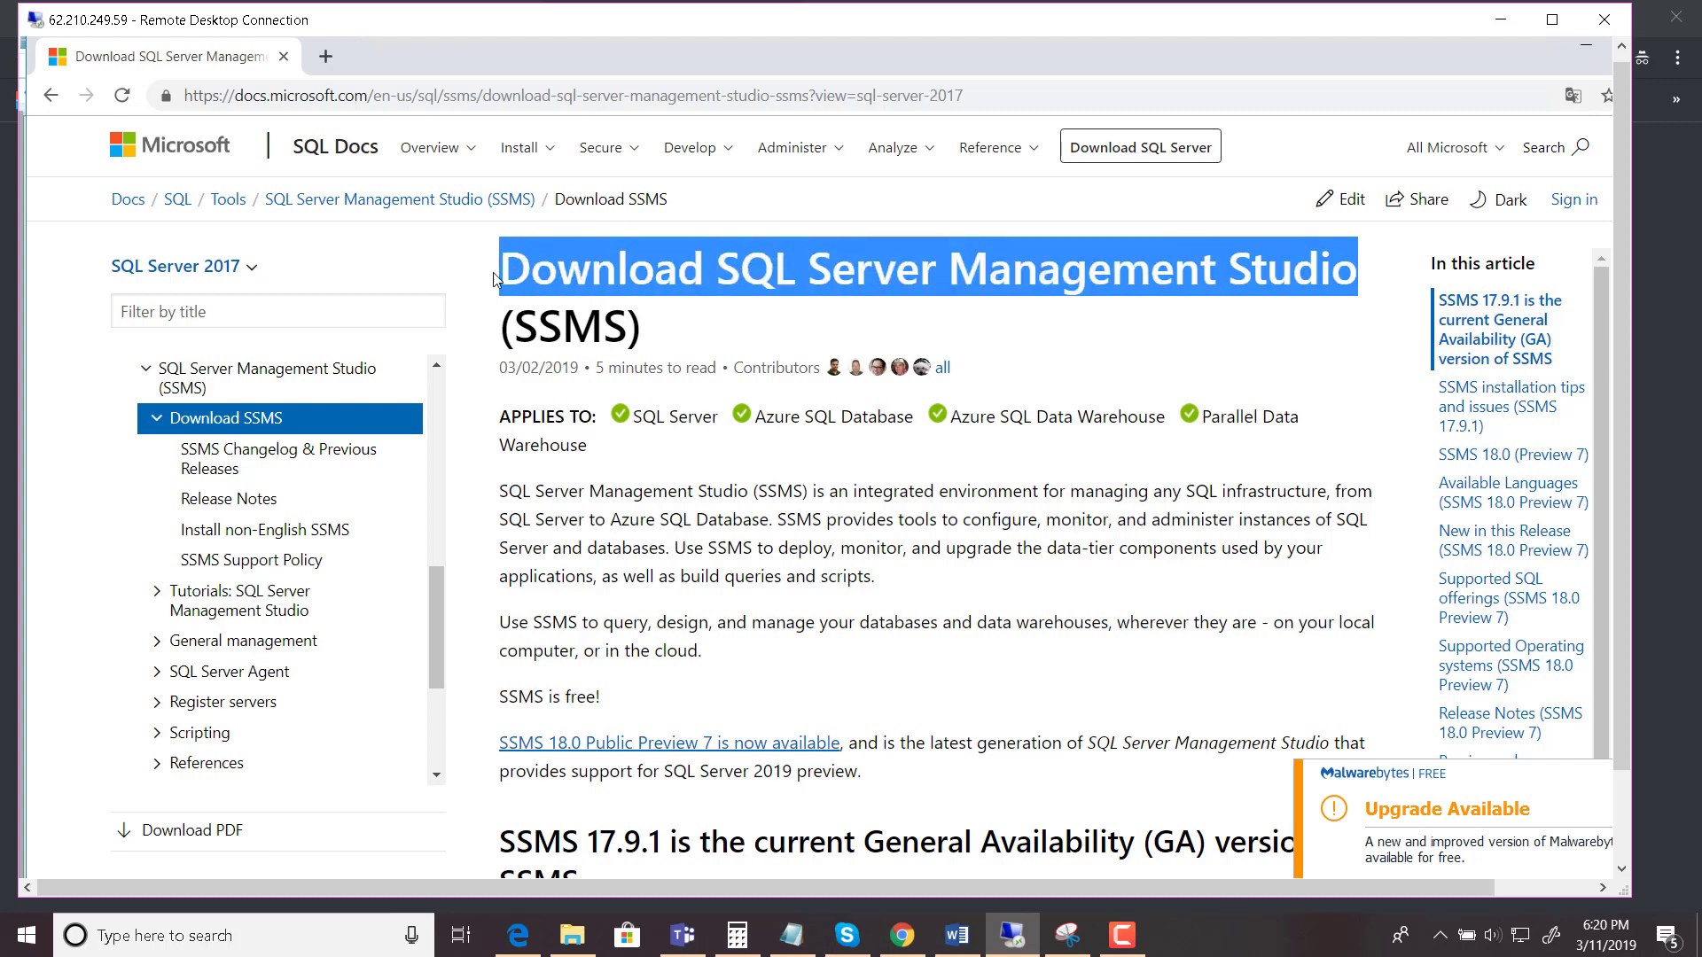
{"action": "left_click", "coordinate": [443, 95]}
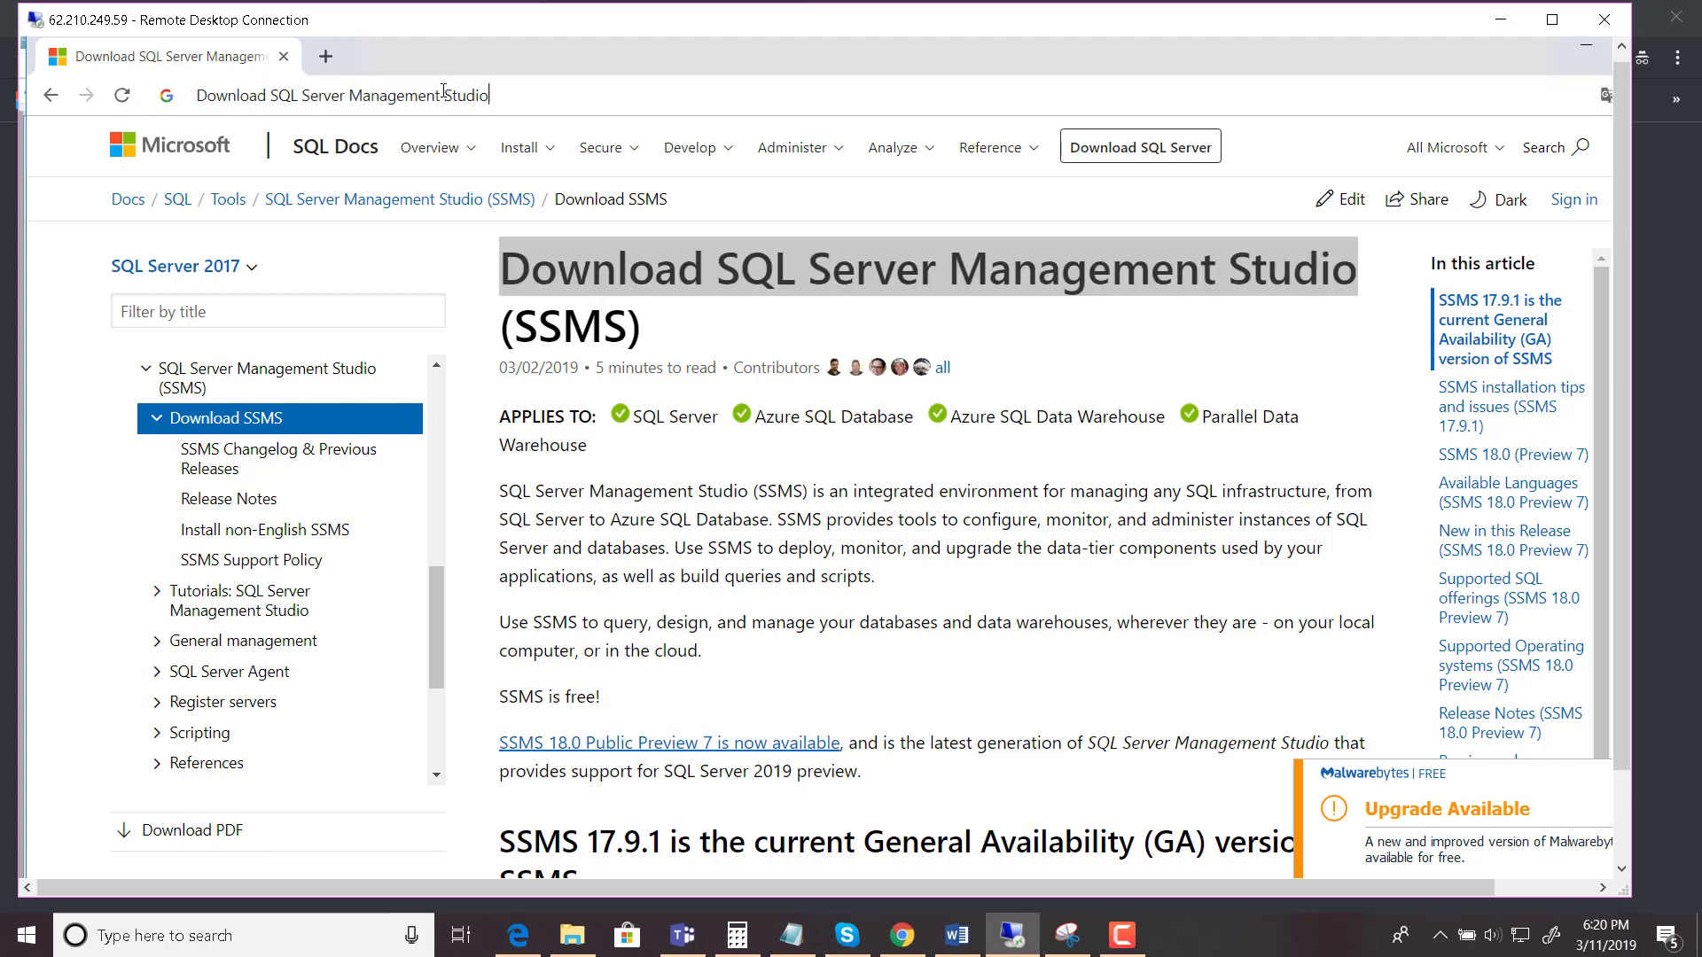
{"action": "key", "text": "ctrl+v"}
{"action": "type", "text": "en"}
{"action": "type", "text": "glish"}
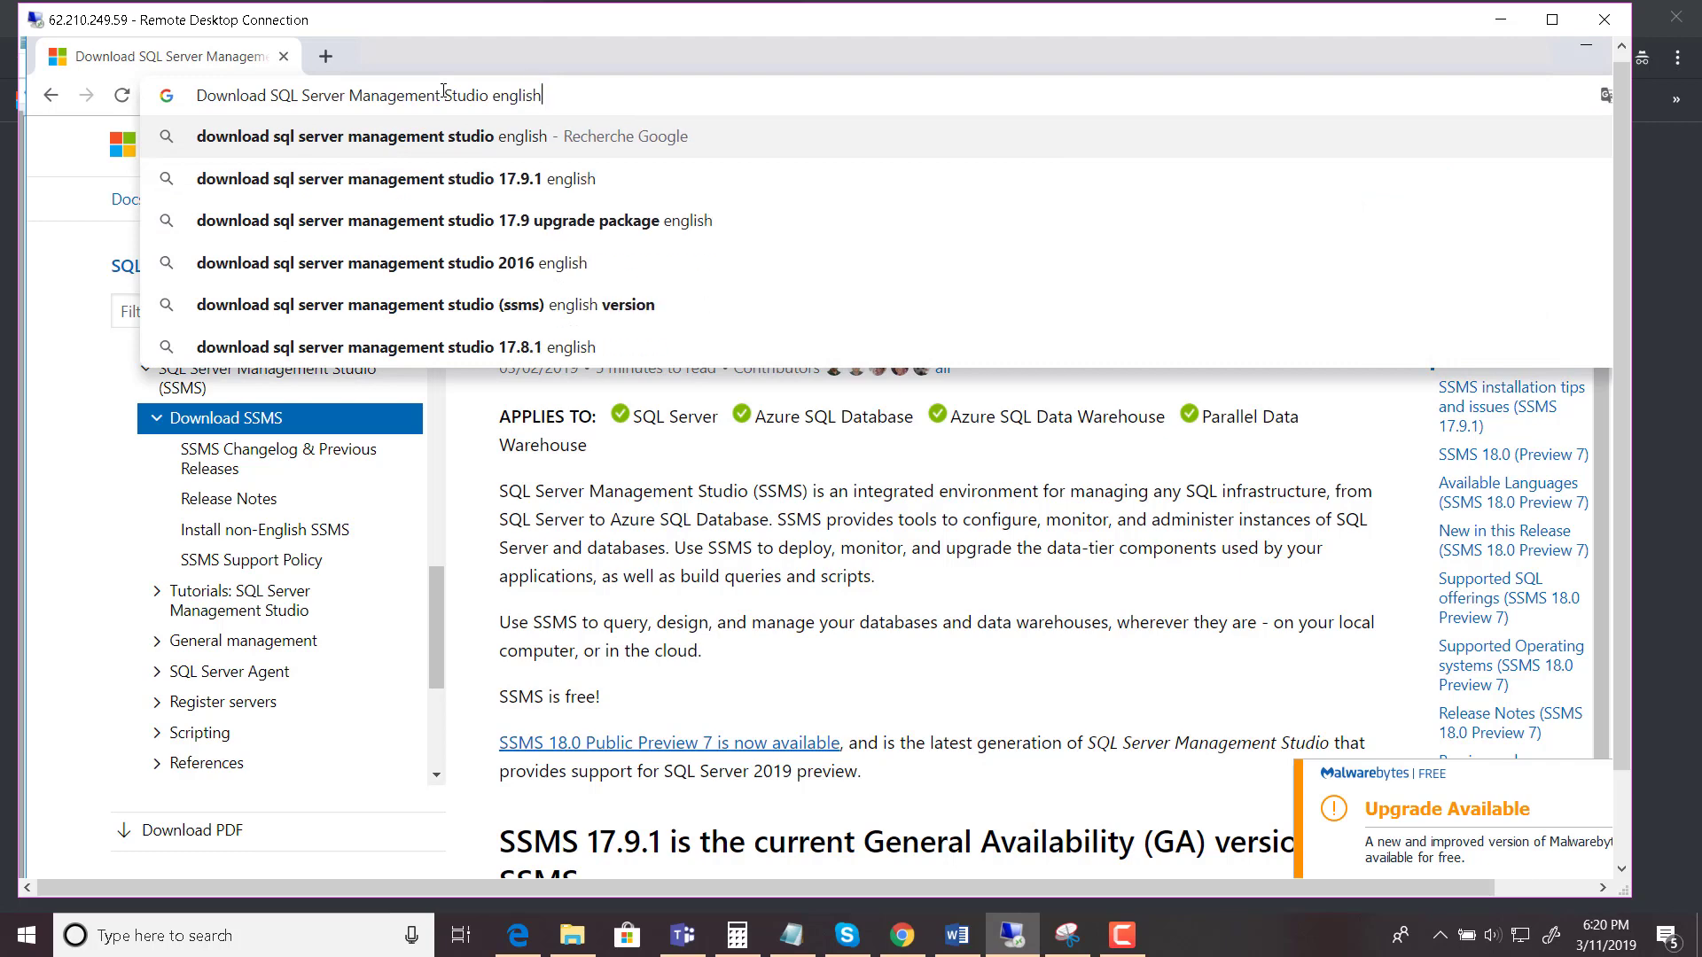
{"action": "key", "text": "Return"}
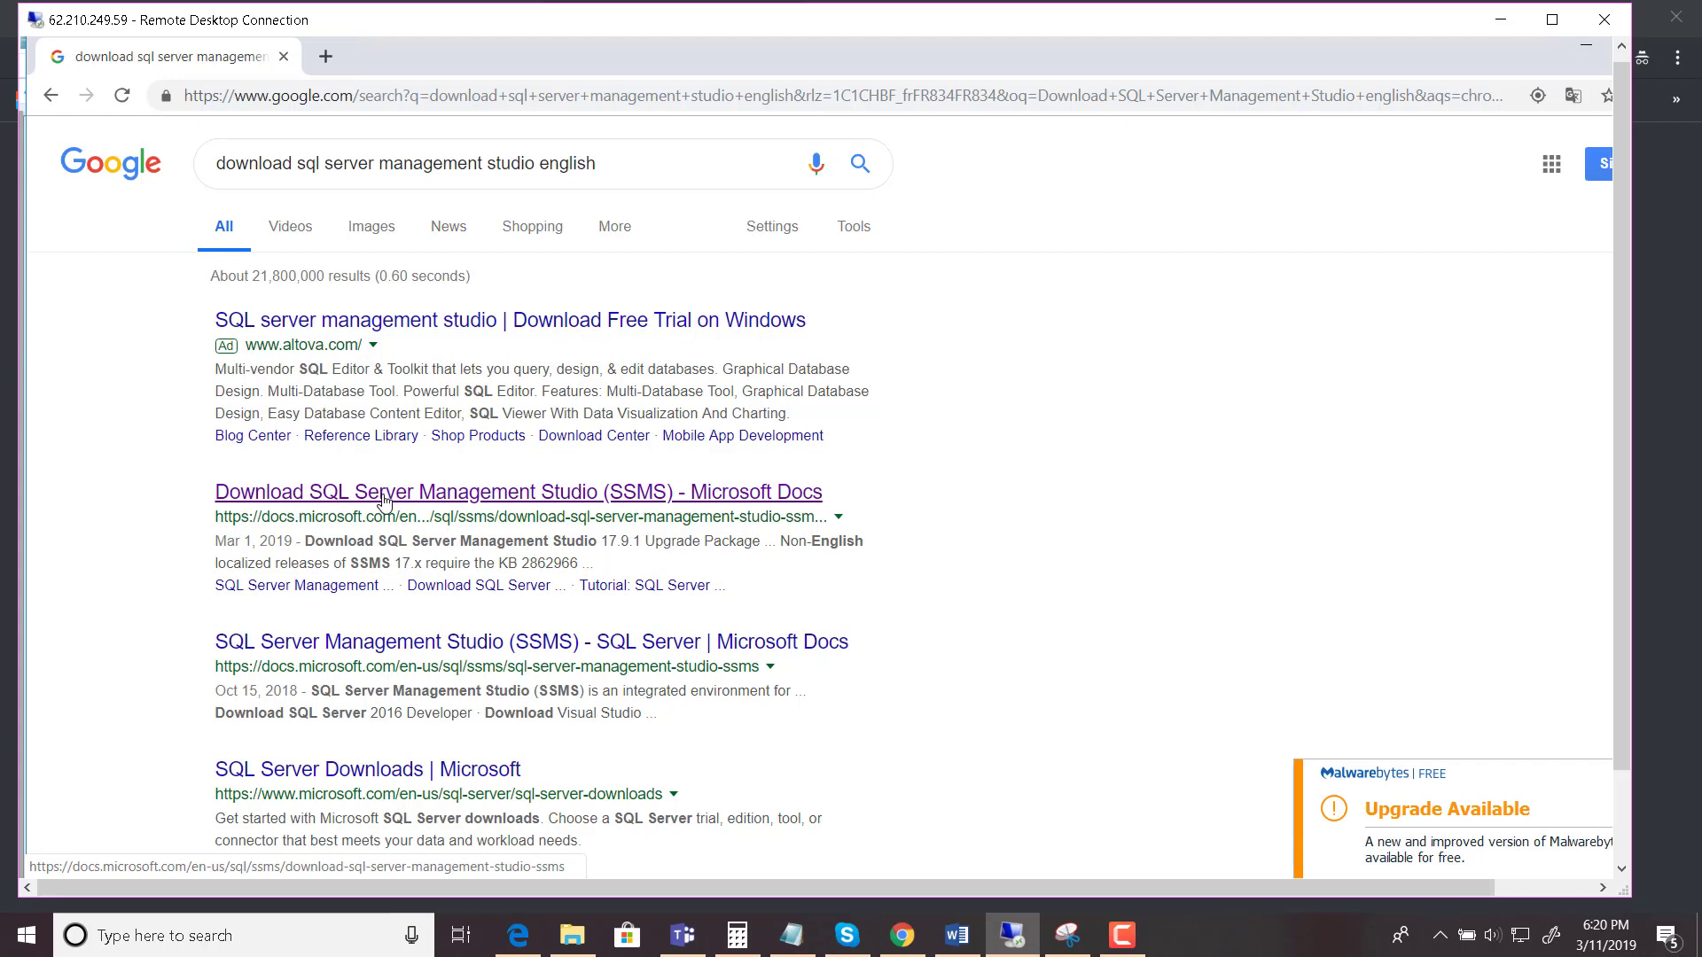
- Open the Download SQL Server Management Studio docs page and cancel the SSMS-Setup-FRA.exe download
{"action": "left_click", "coordinate": [524, 640]}
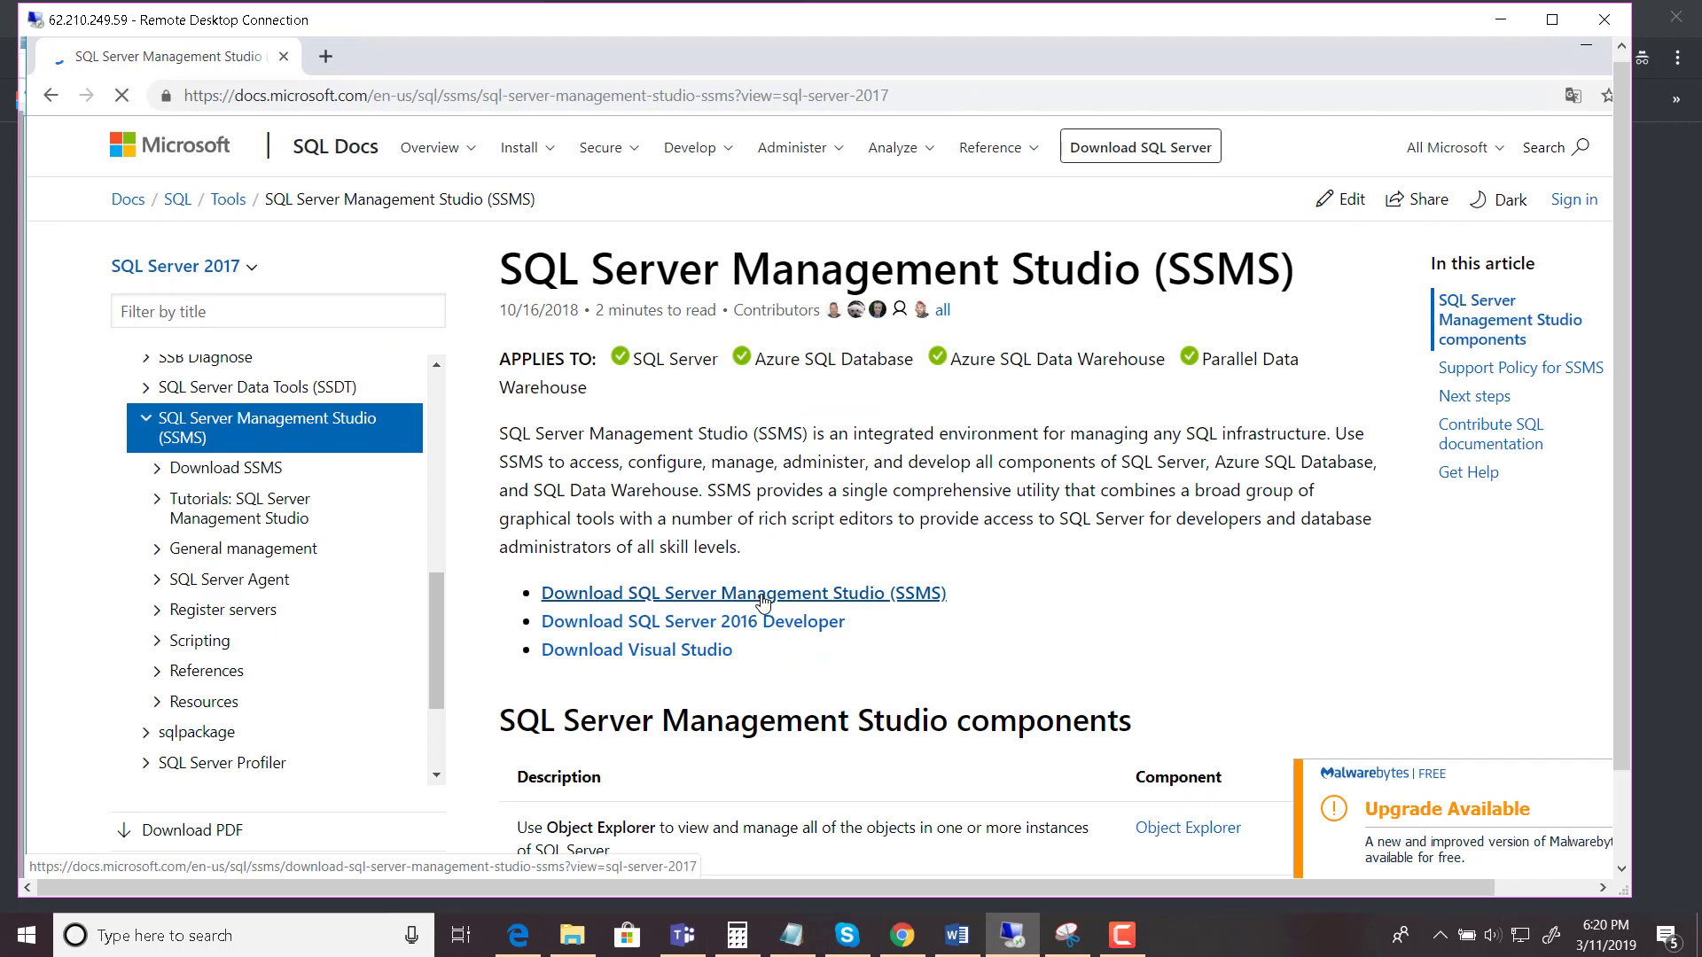
{"action": "left_click", "coordinate": [762, 594]}
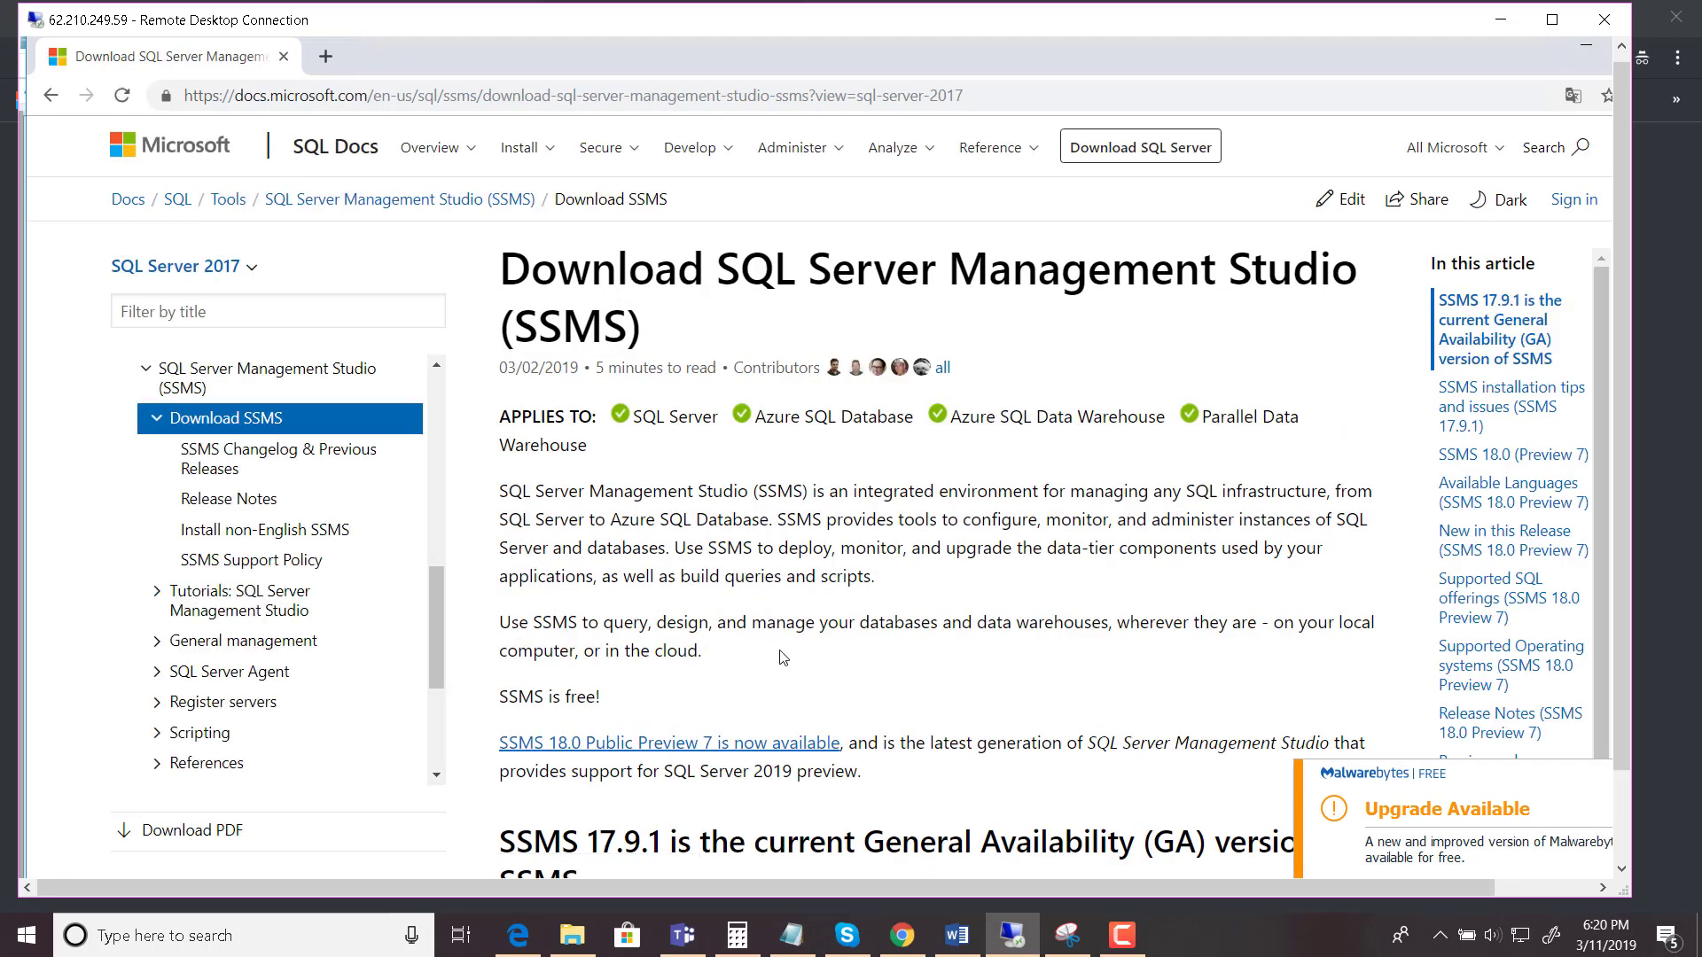
{"action": "scroll", "coordinate": [782, 656], "scroll_direction": "down", "scroll_amount": 5}
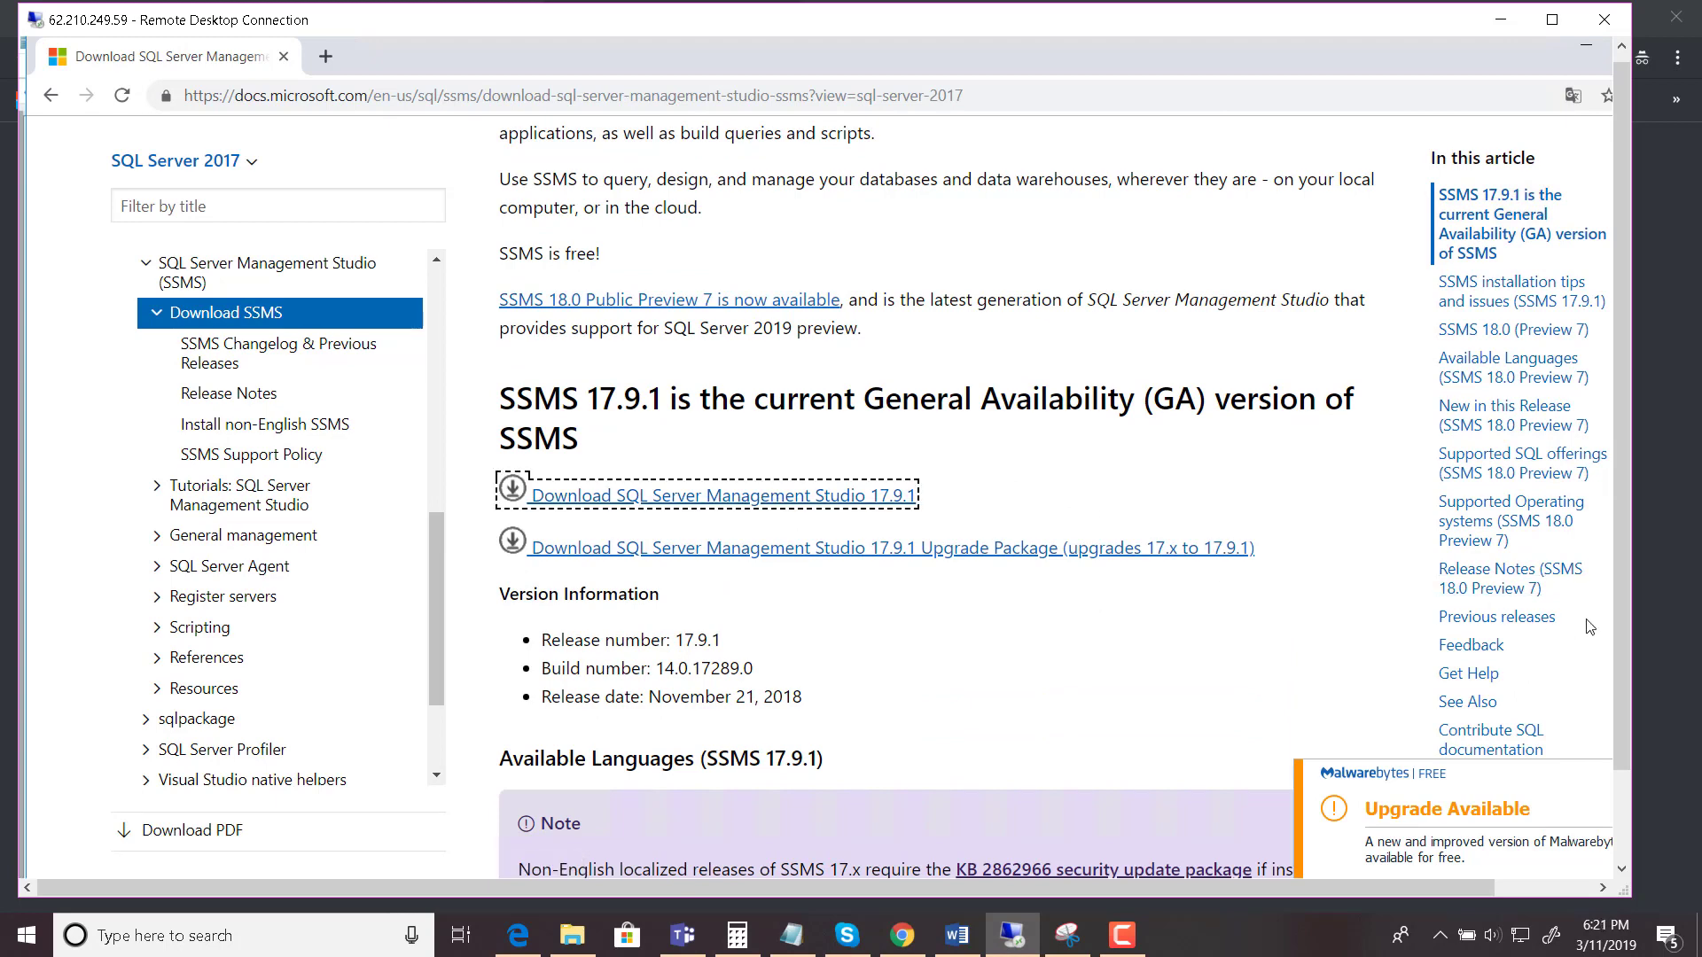
{"action": "left_click_drag", "start_coordinate": [1623, 624], "coordinate": [1611, 741]}
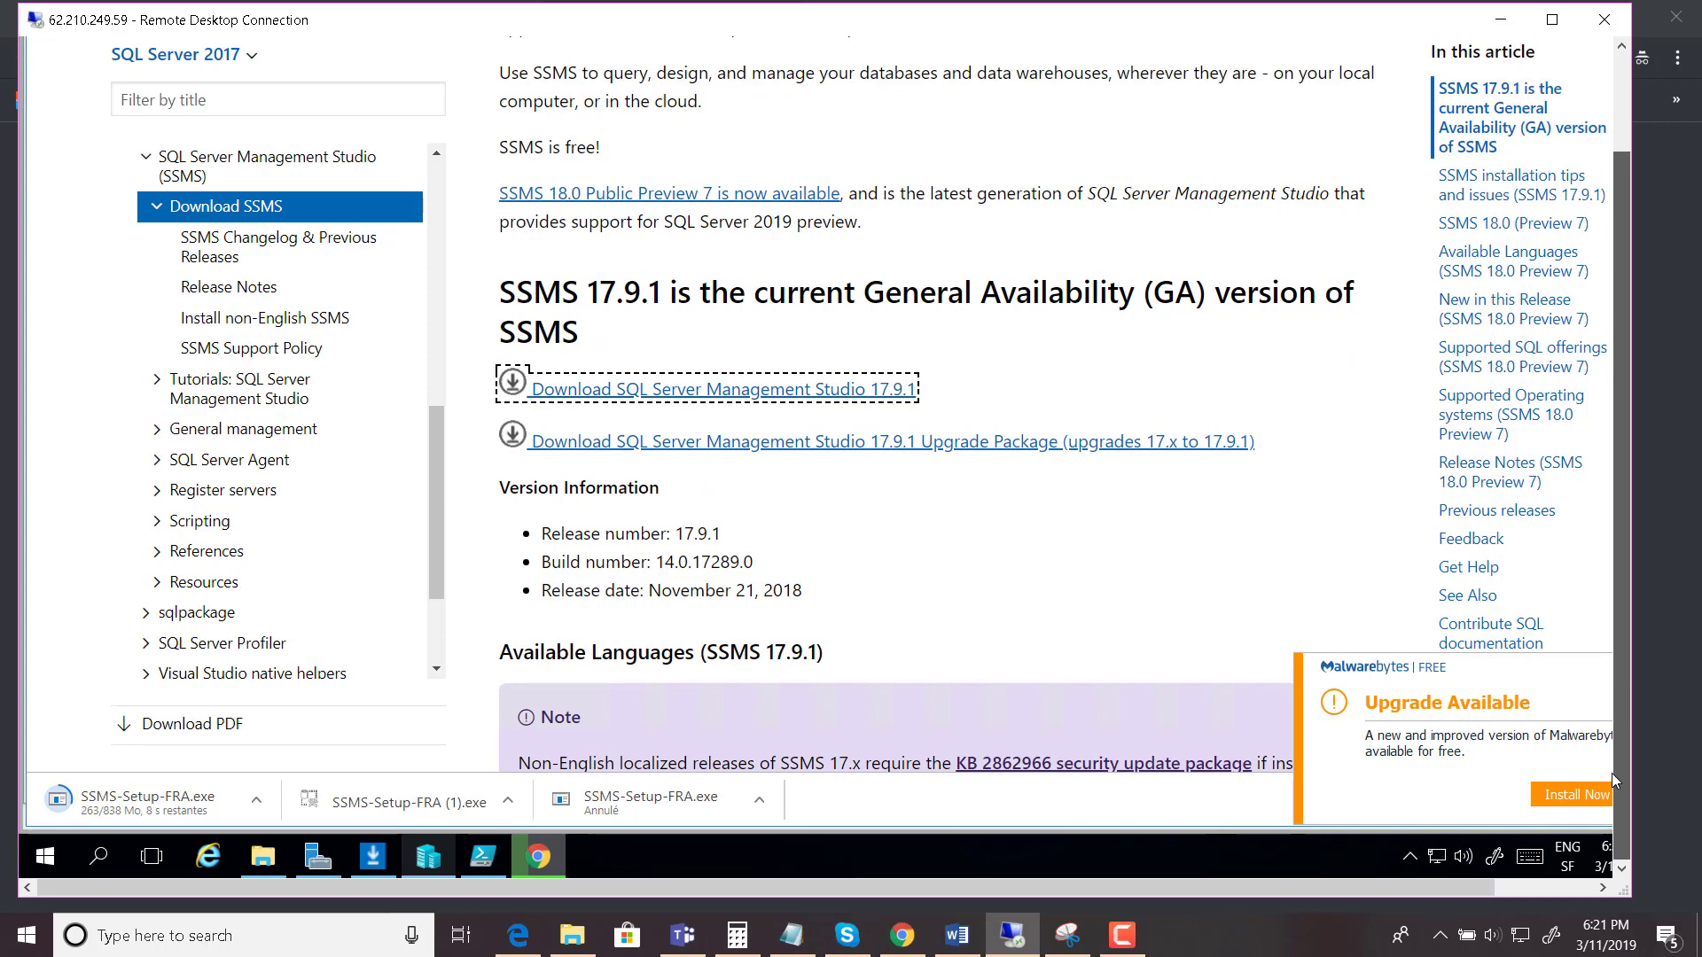
{"action": "left_click", "coordinate": [257, 801]}
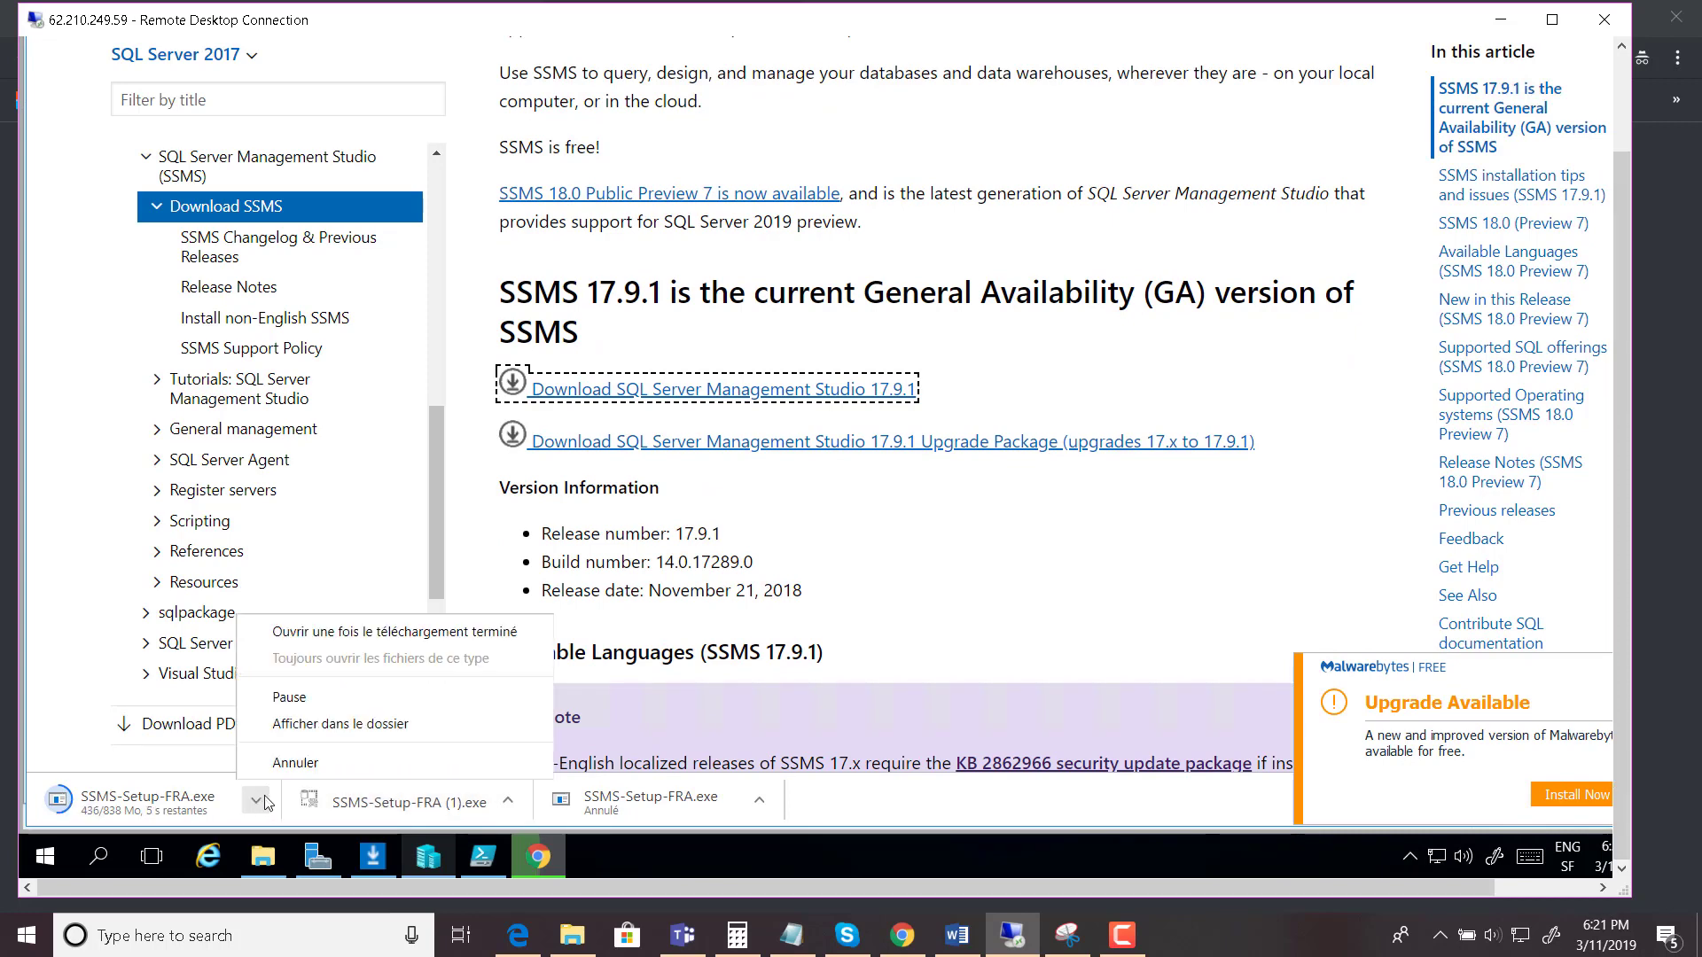
{"action": "left_click", "coordinate": [286, 770]}
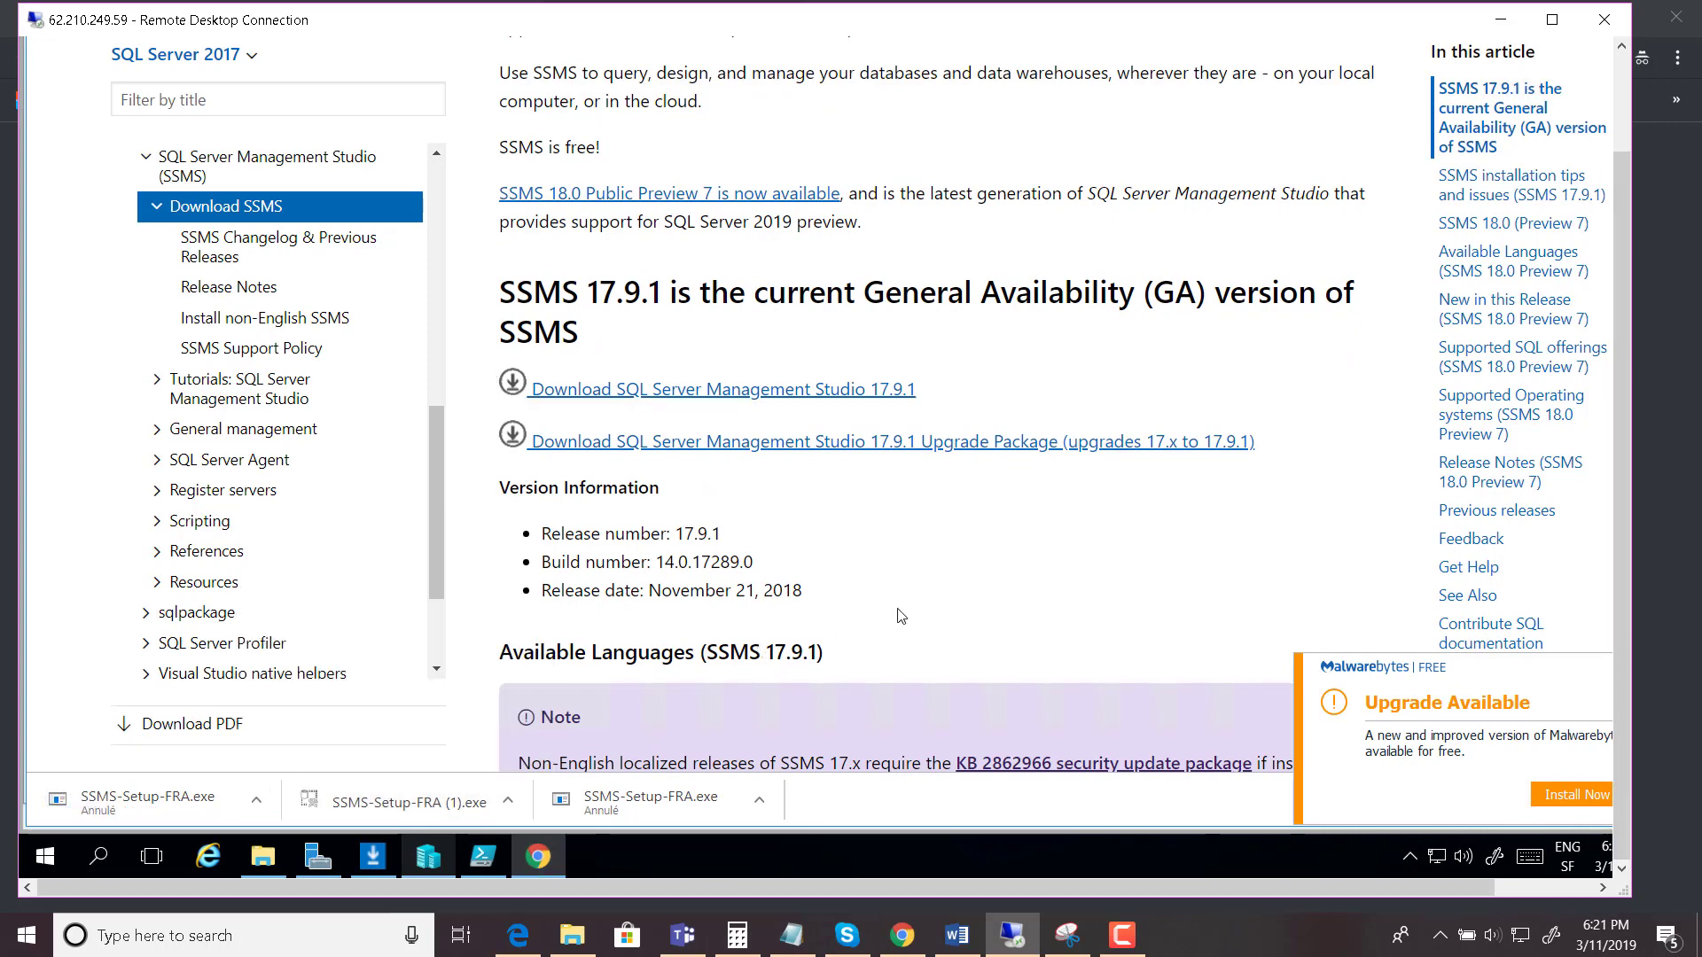
- Download the English (United States) installer and open SSMS-Setup-ENU.exe
{"action": "scroll", "coordinate": [901, 615], "scroll_direction": "down", "scroll_amount": 5}
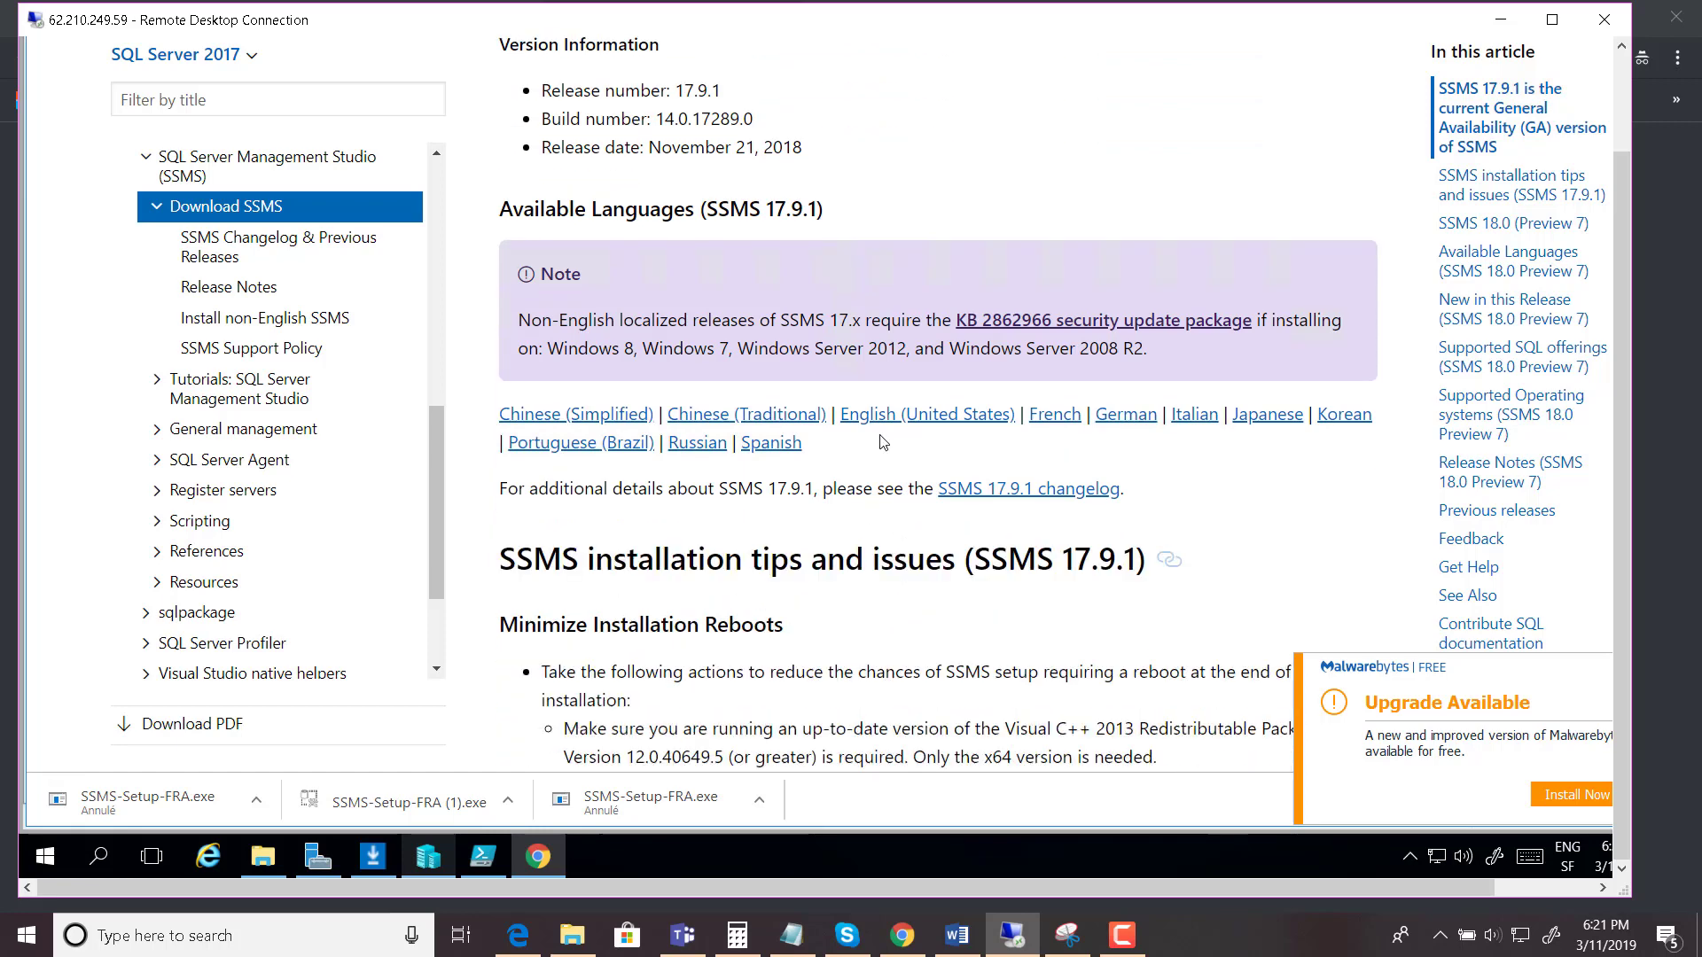
{"action": "left_click", "coordinate": [937, 419]}
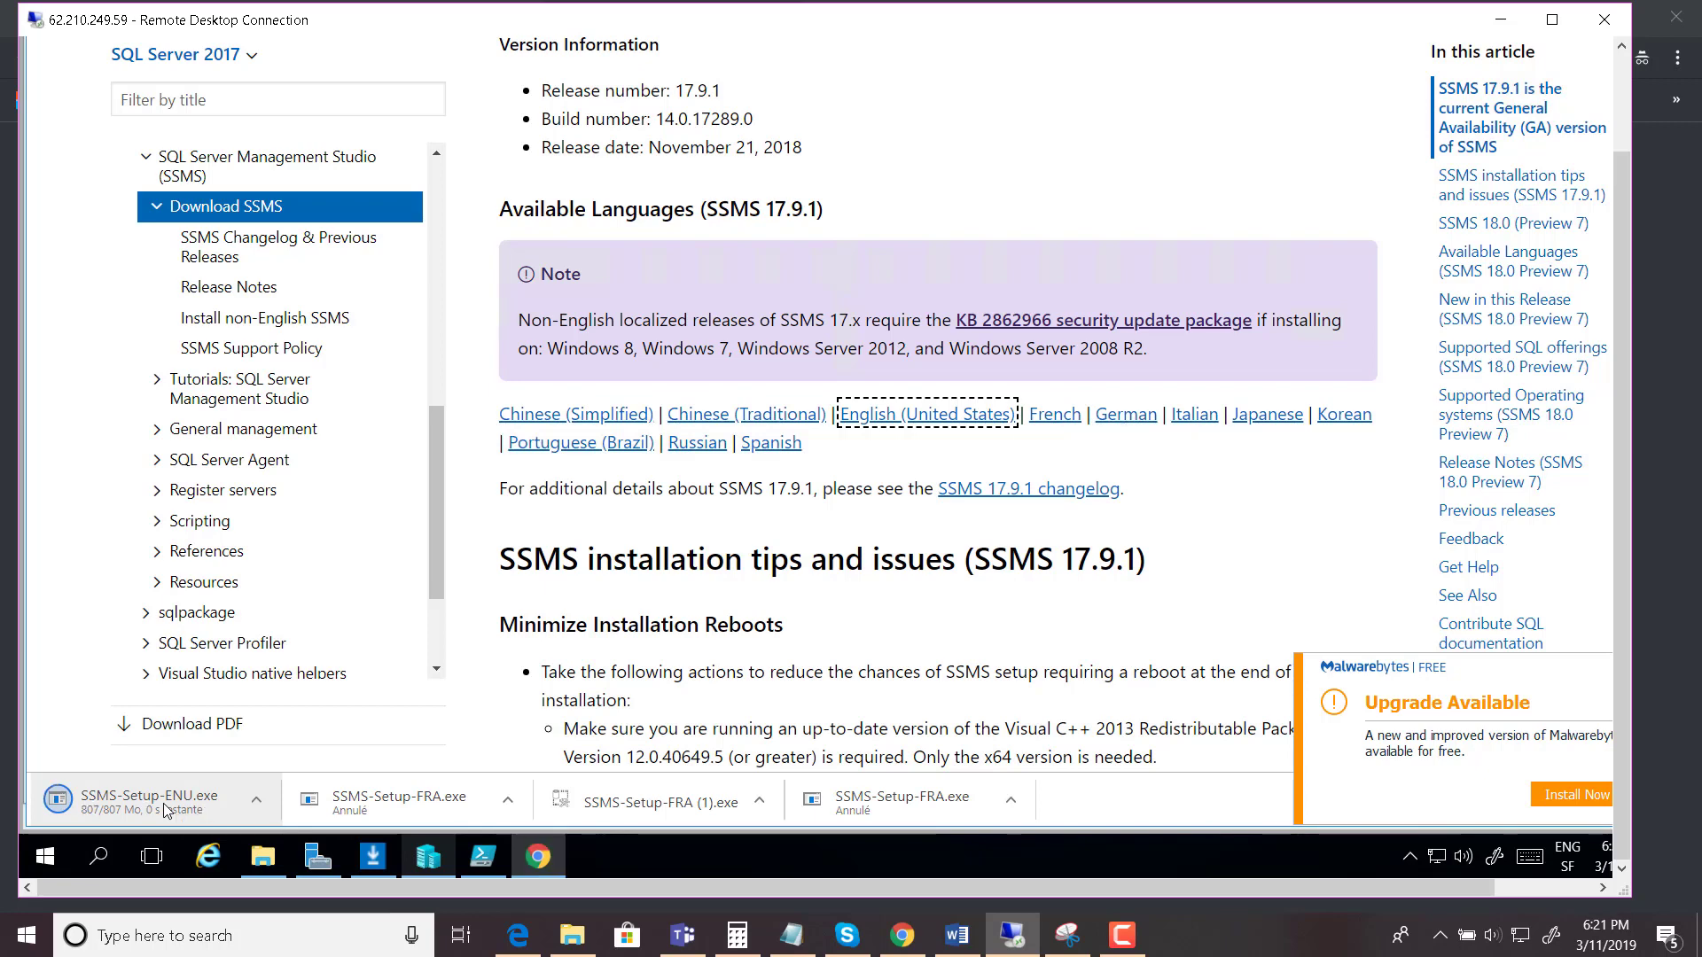
{"action": "left_click", "coordinate": [156, 809]}
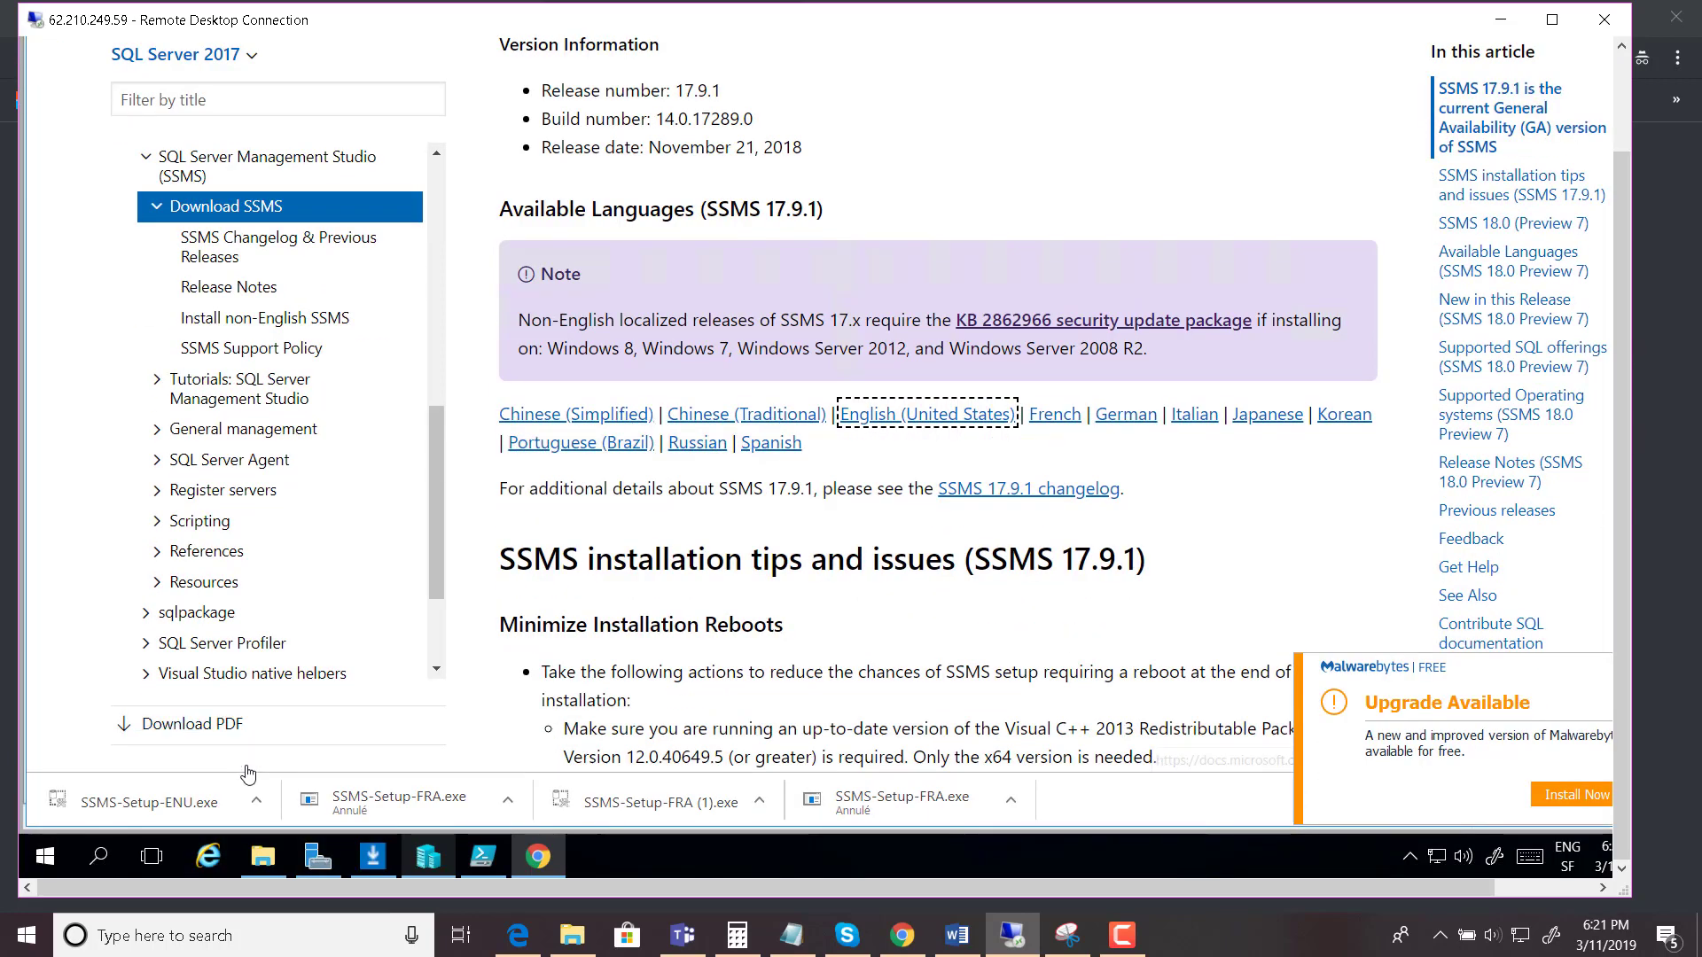
- Run SSMS-Setup-ENU.exe, approve UAC, start installing SSMS 17.9.1, then minimize the remote session
{"action": "left_click", "coordinate": [174, 803]}
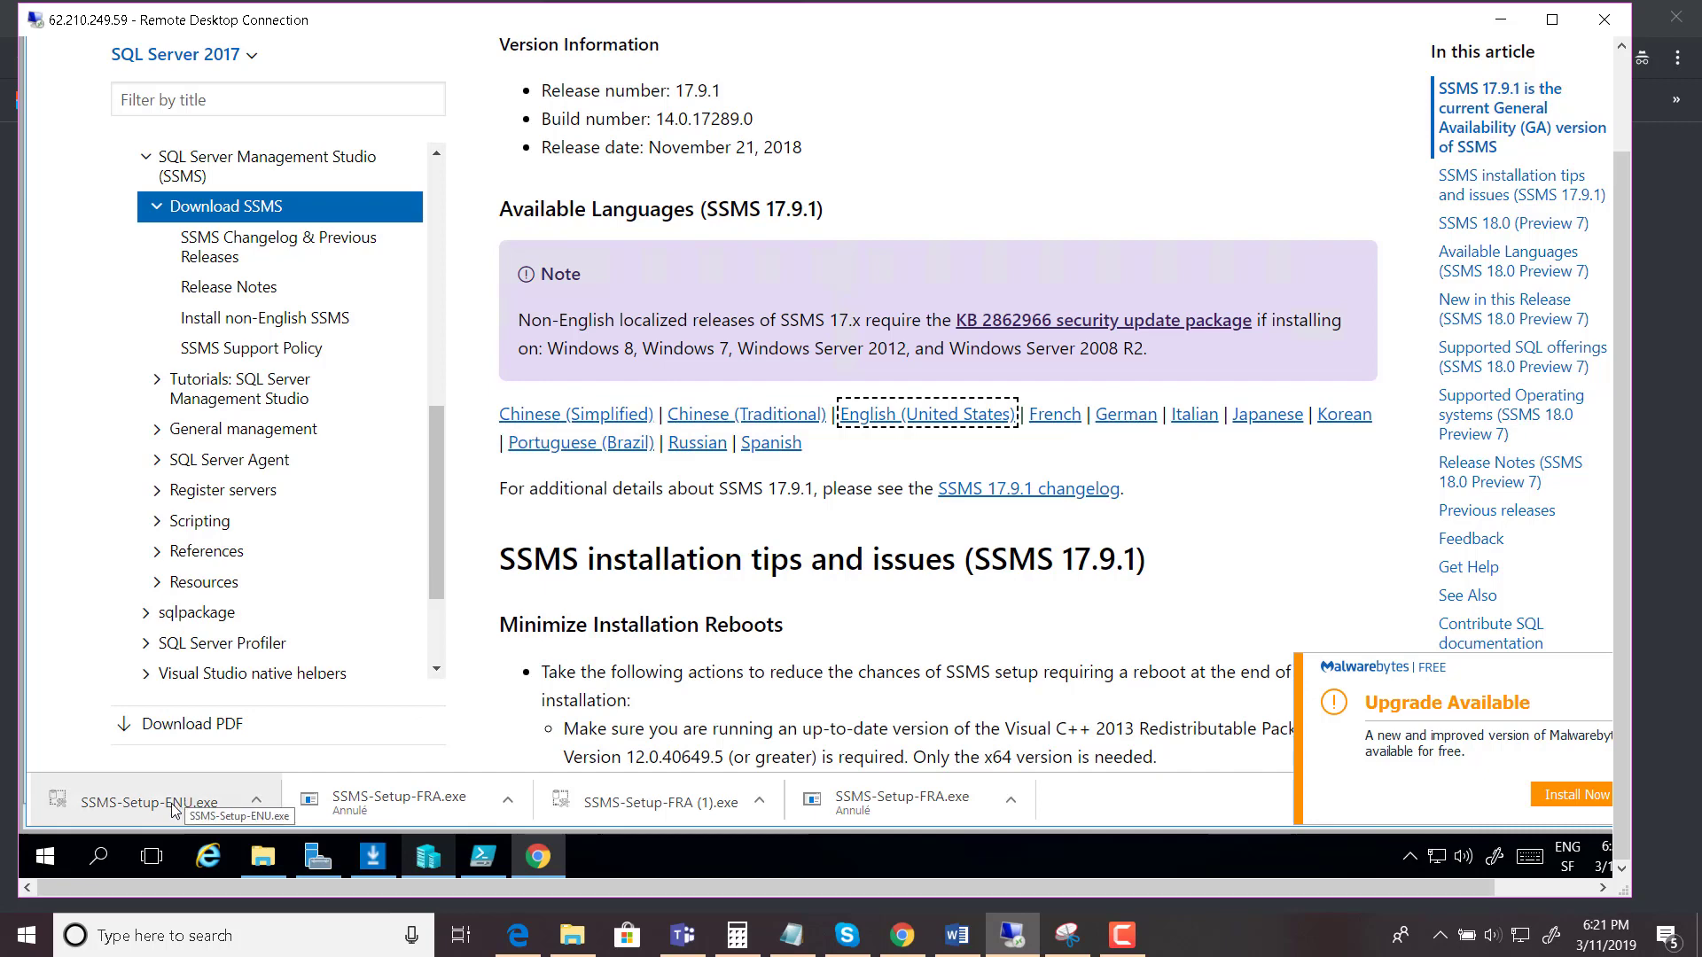
{"action": "left_click", "coordinate": [794, 535]}
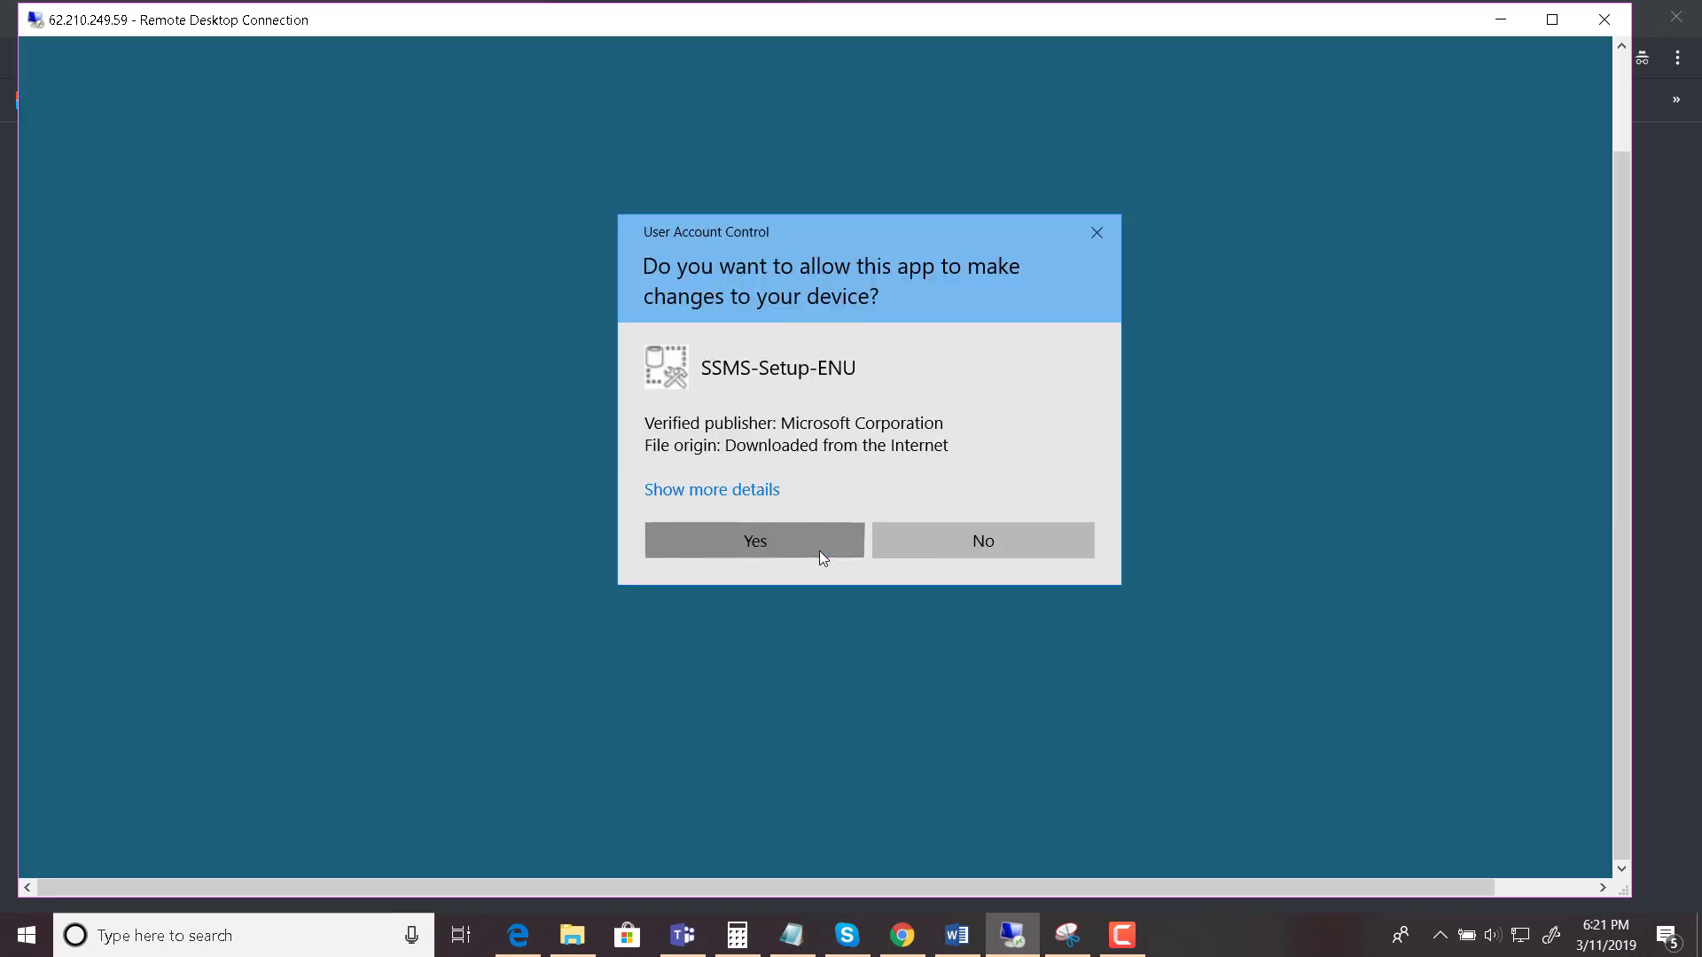
{"action": "left_click", "coordinate": [819, 551]}
{"action": "left_click", "coordinate": [593, 856]}
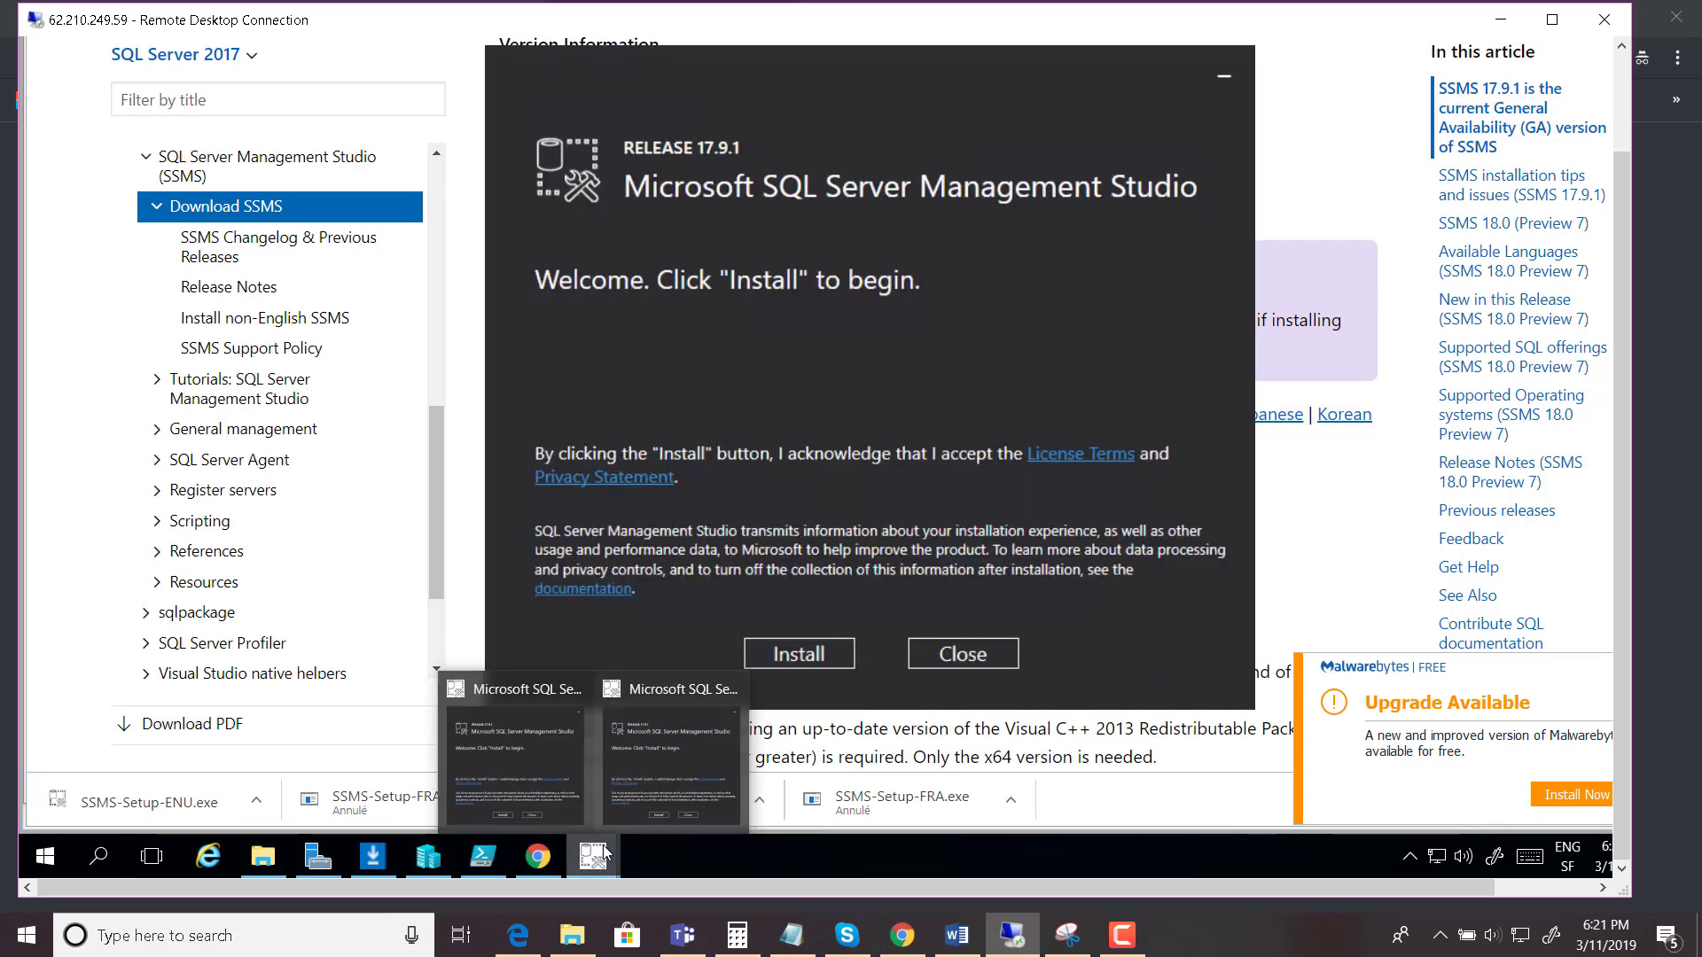
{"action": "left_click", "coordinate": [835, 660]}
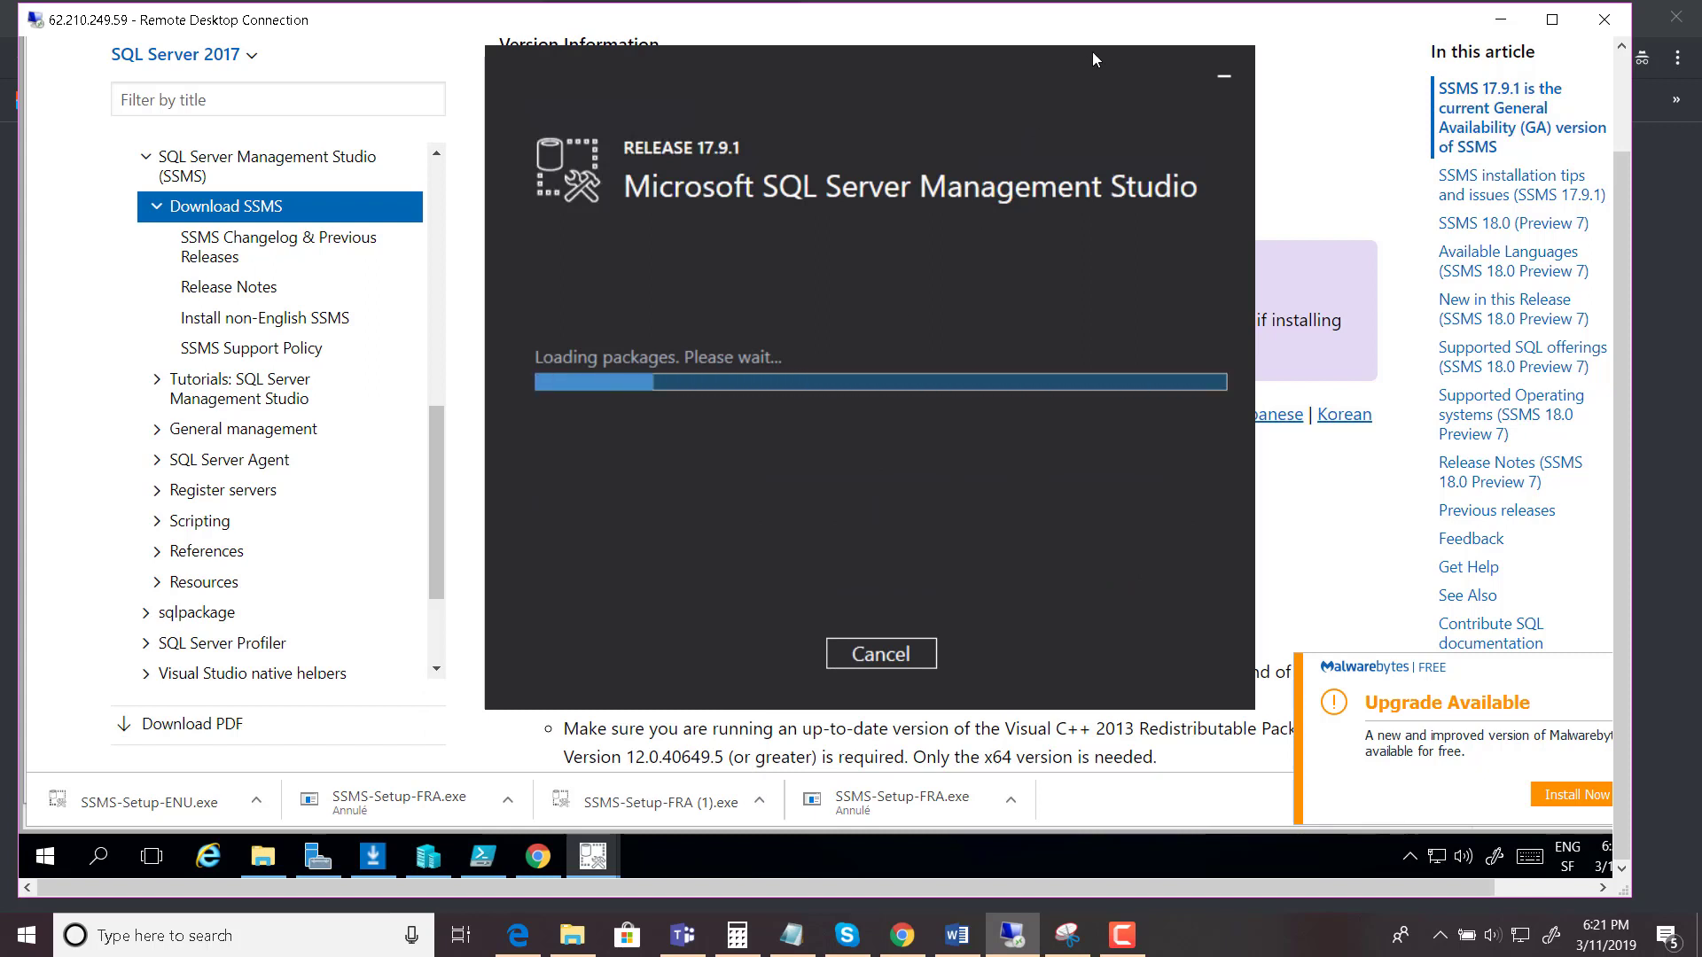
{"action": "left_click", "coordinate": [1500, 19]}
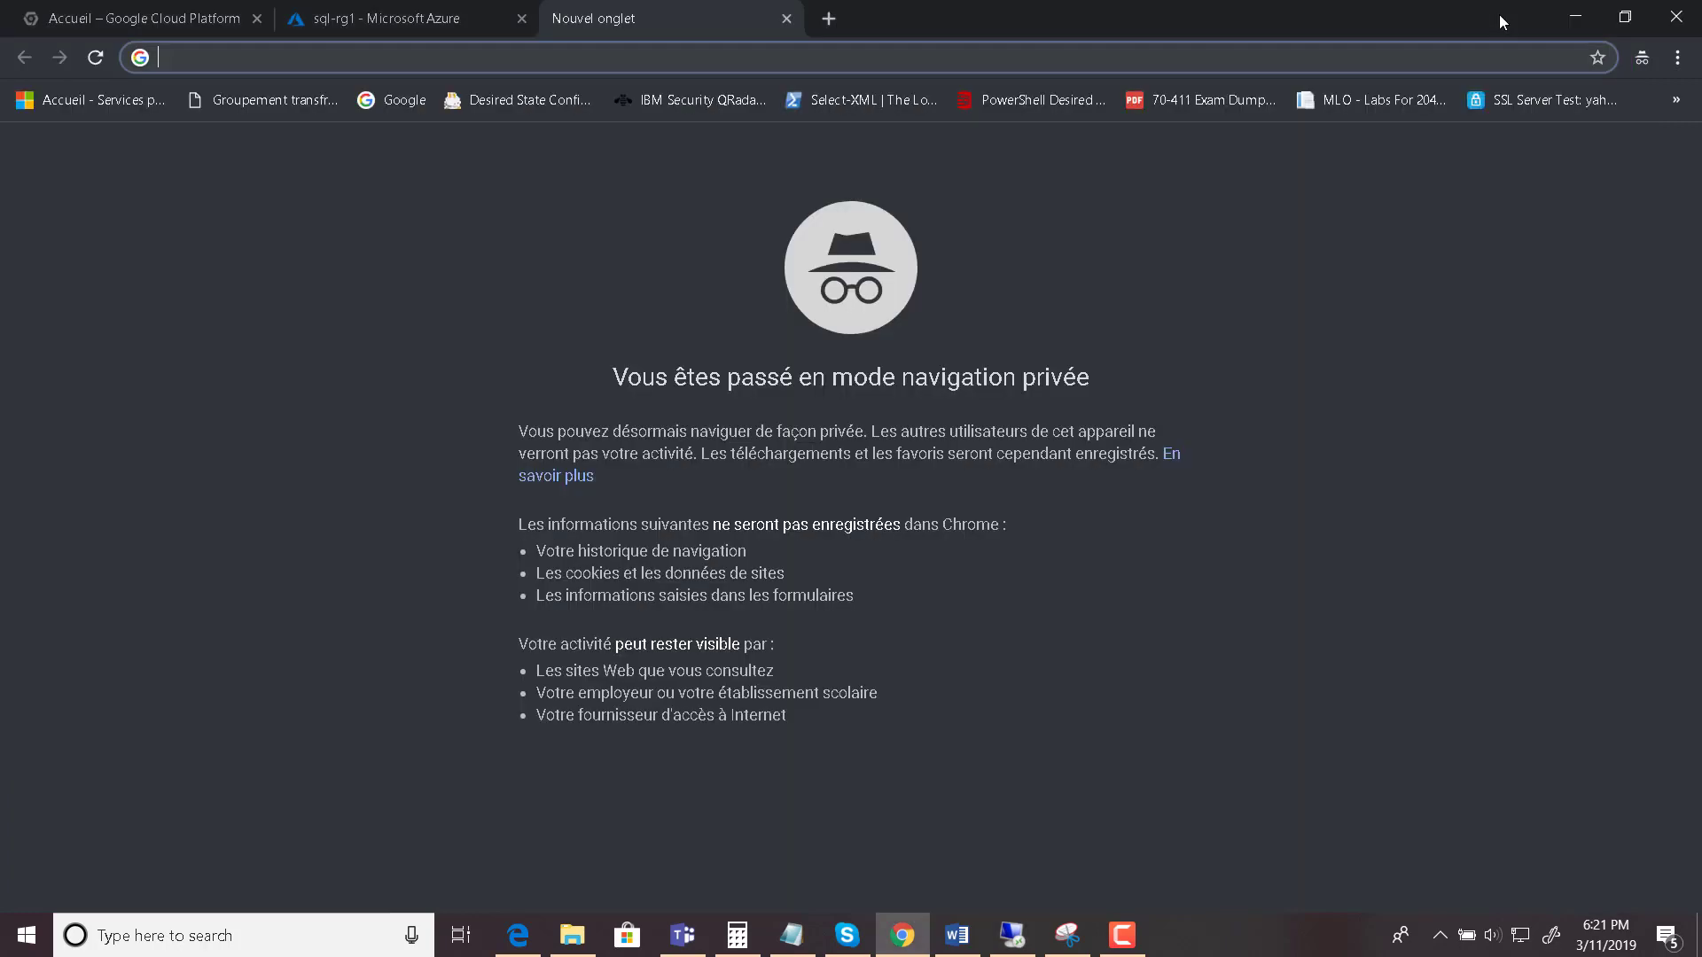
- Refresh the sql-rg1 resource list until Fluc_Database appears, then open Fluc_Database
{"action": "left_click", "coordinate": [427, 24]}
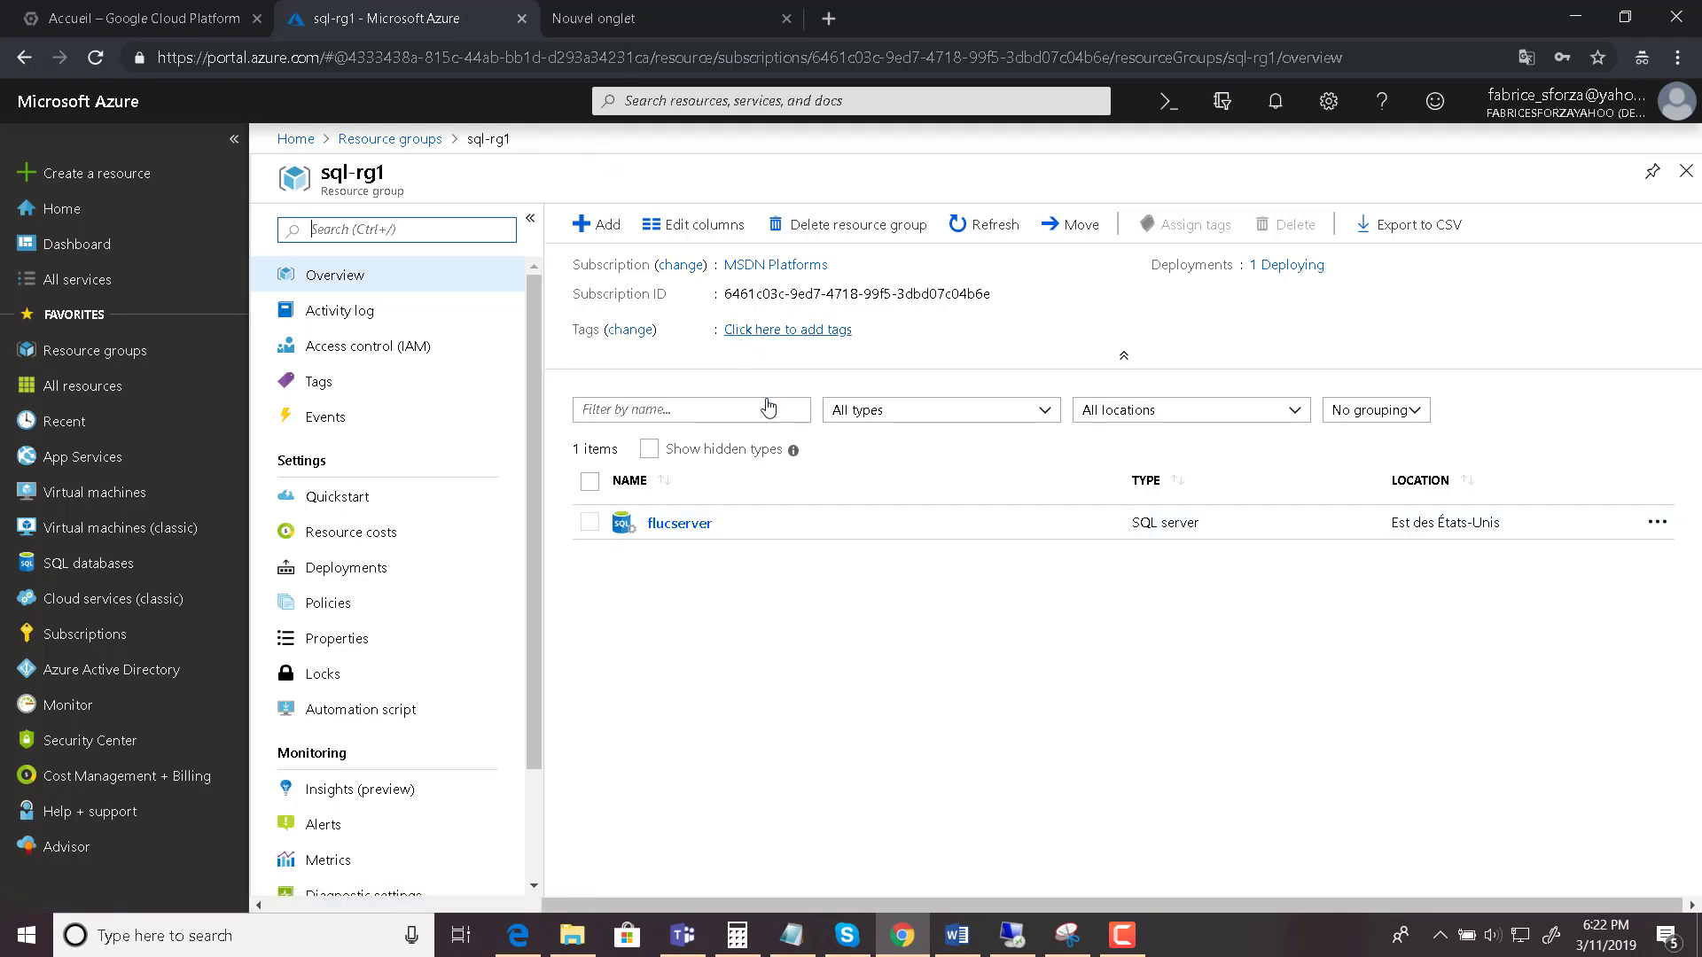
{"action": "left_click", "coordinate": [901, 665]}
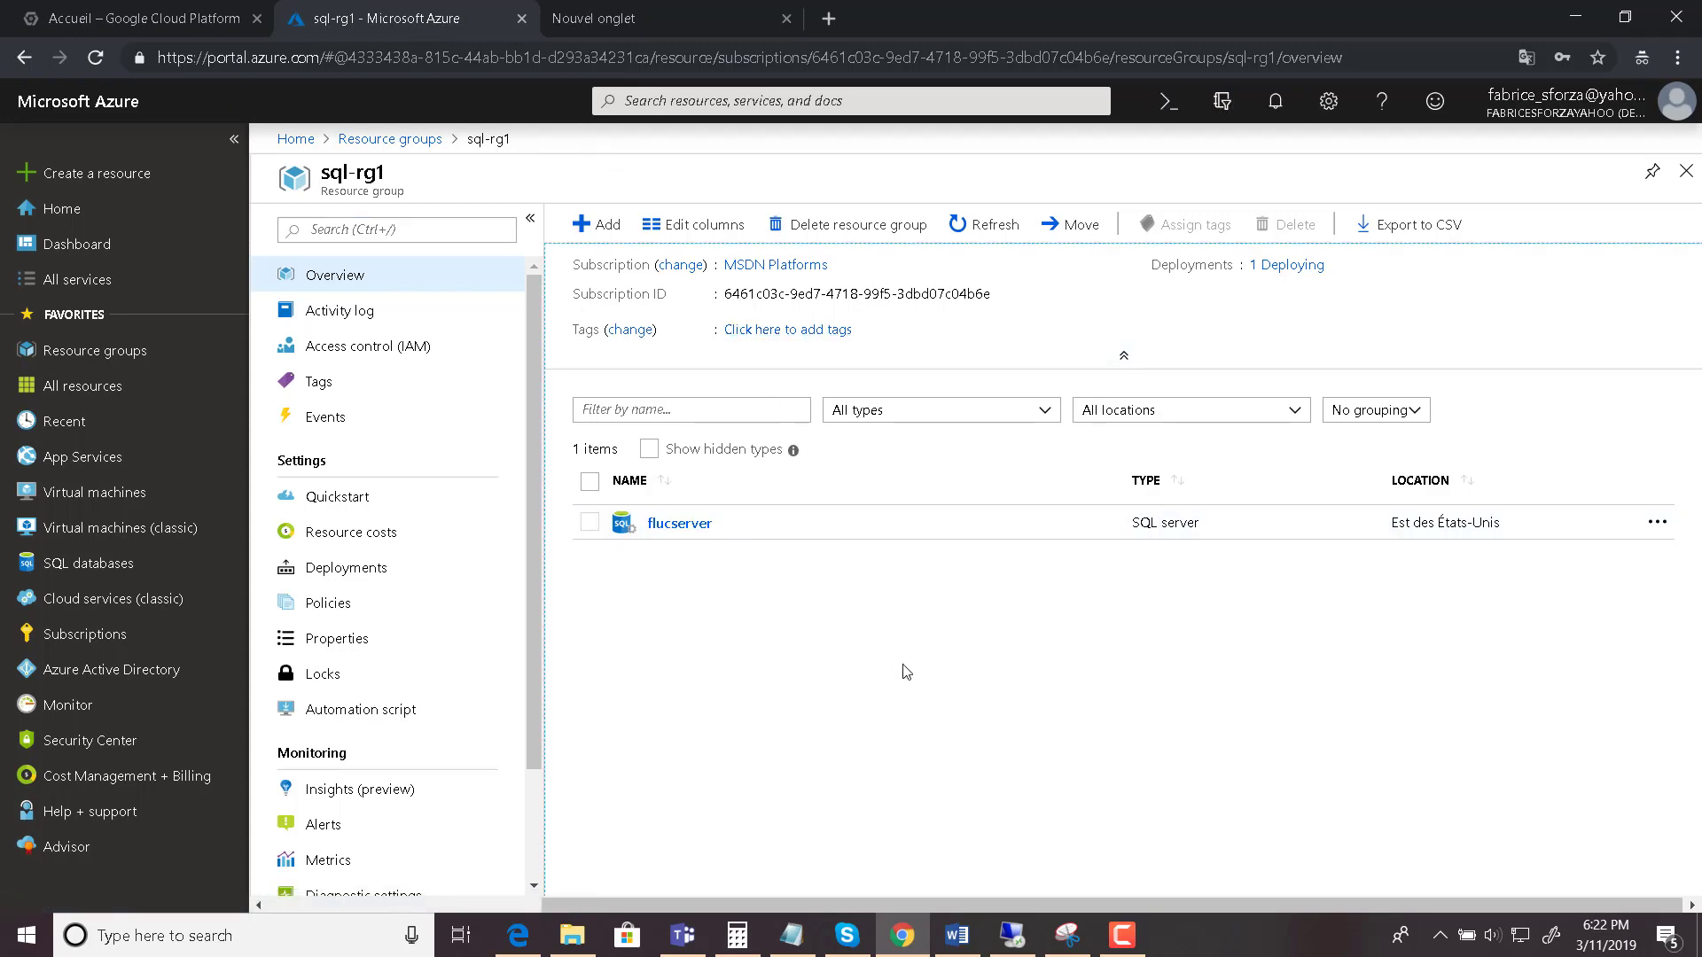
{"action": "left_click", "coordinate": [986, 228]}
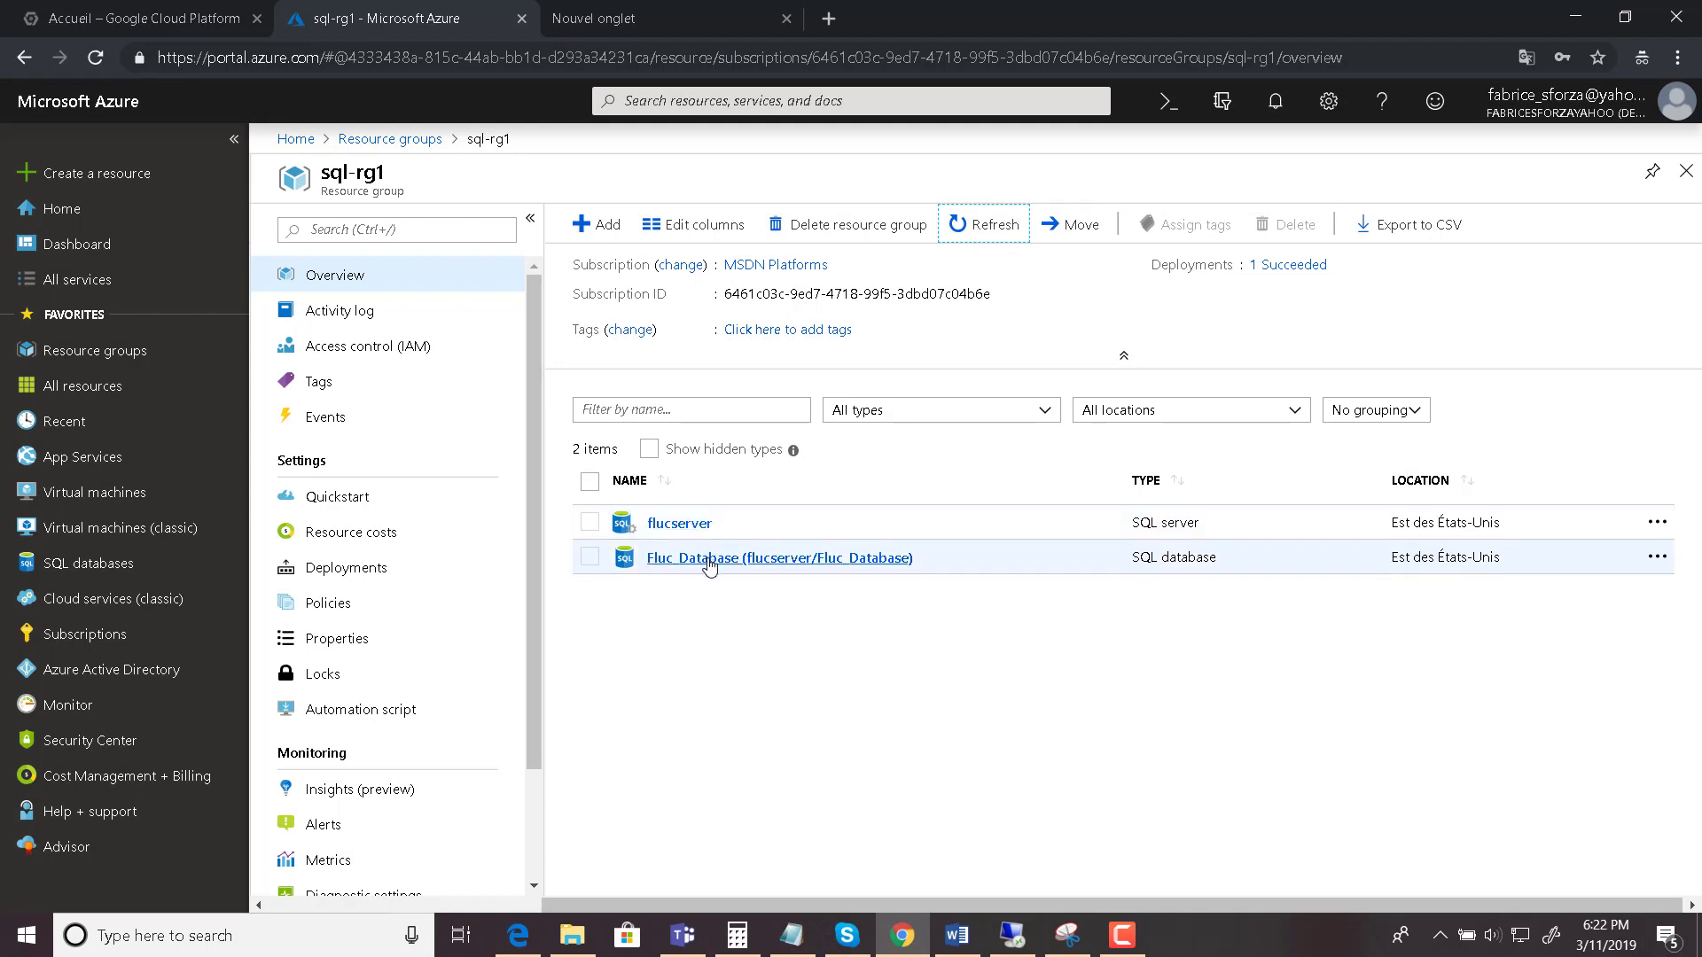
{"action": "left_click", "coordinate": [709, 558]}
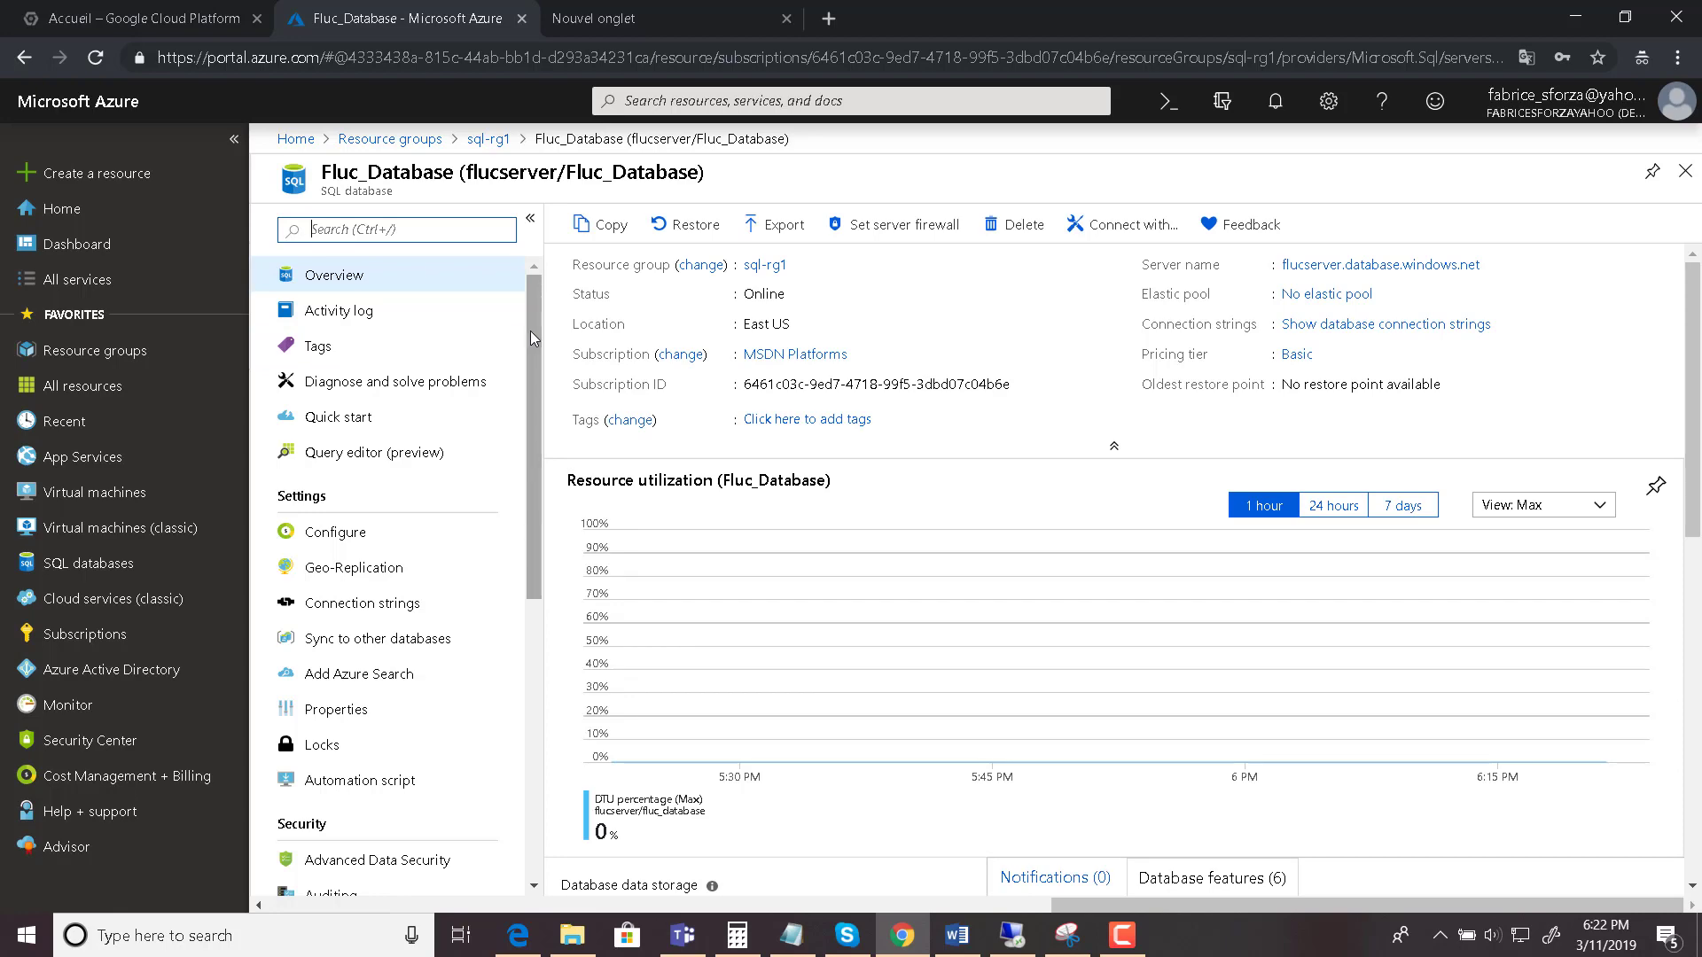
- Go back to sql-rg1 through the breadcrumb and reopen Fluc_Database
{"action": "left_click_drag", "start_coordinate": [532, 332], "coordinate": [532, 462]}
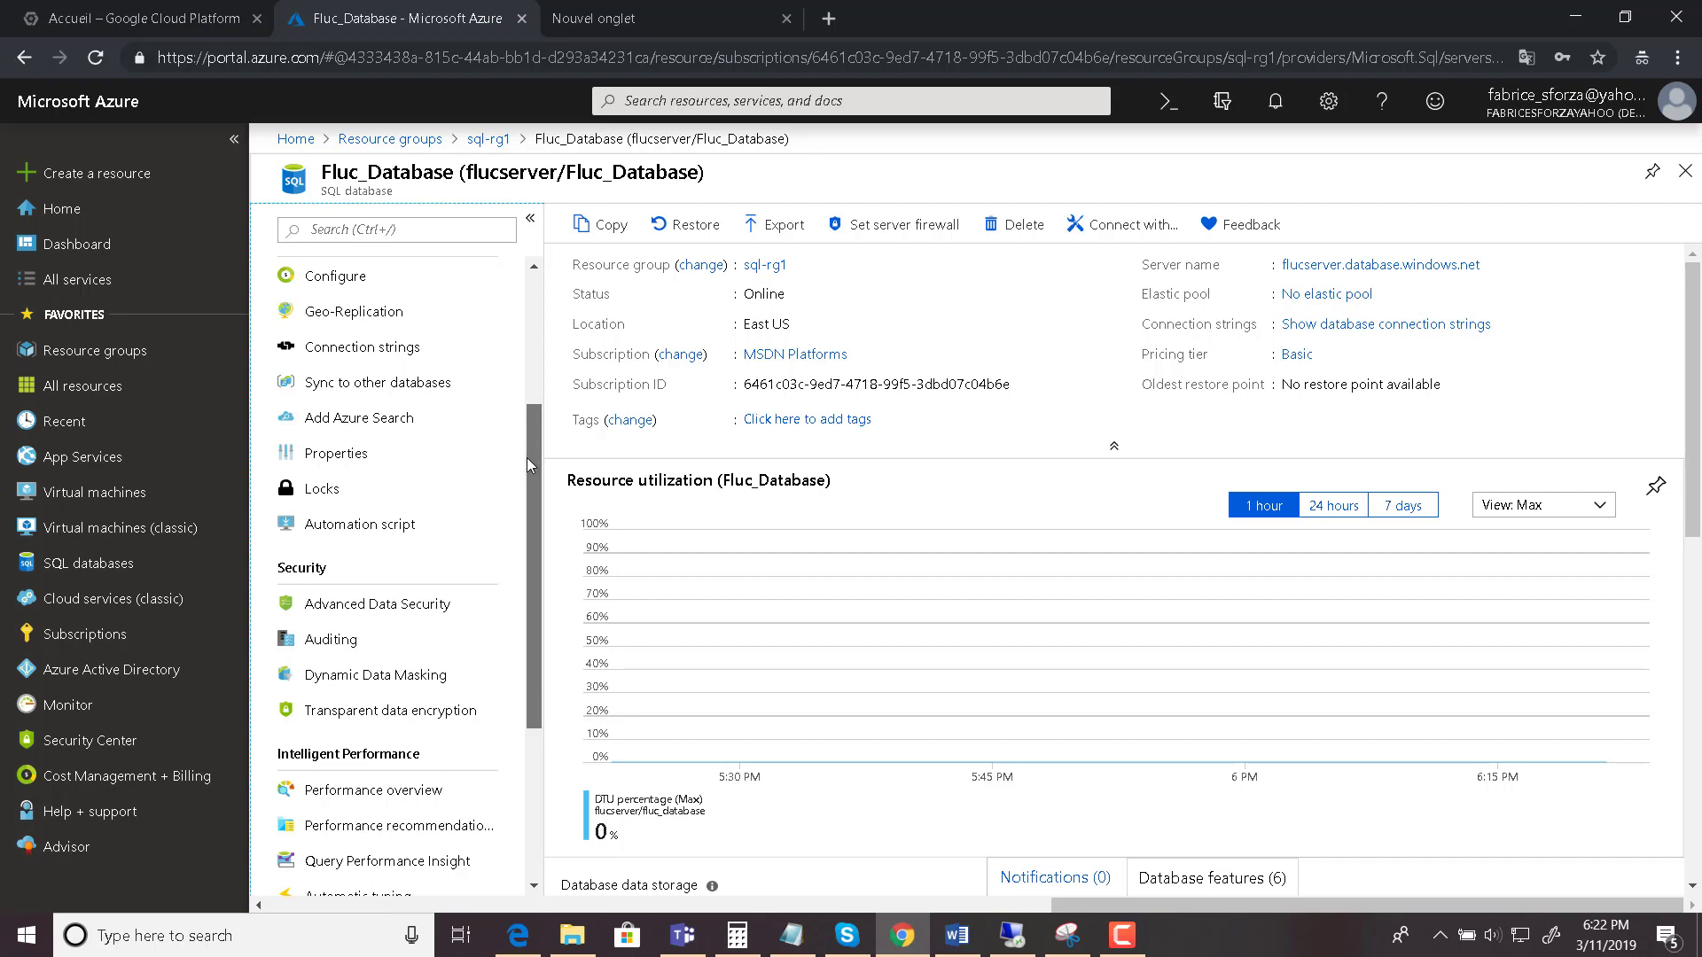
{"action": "left_click_drag", "start_coordinate": [526, 452], "coordinate": [538, 262]}
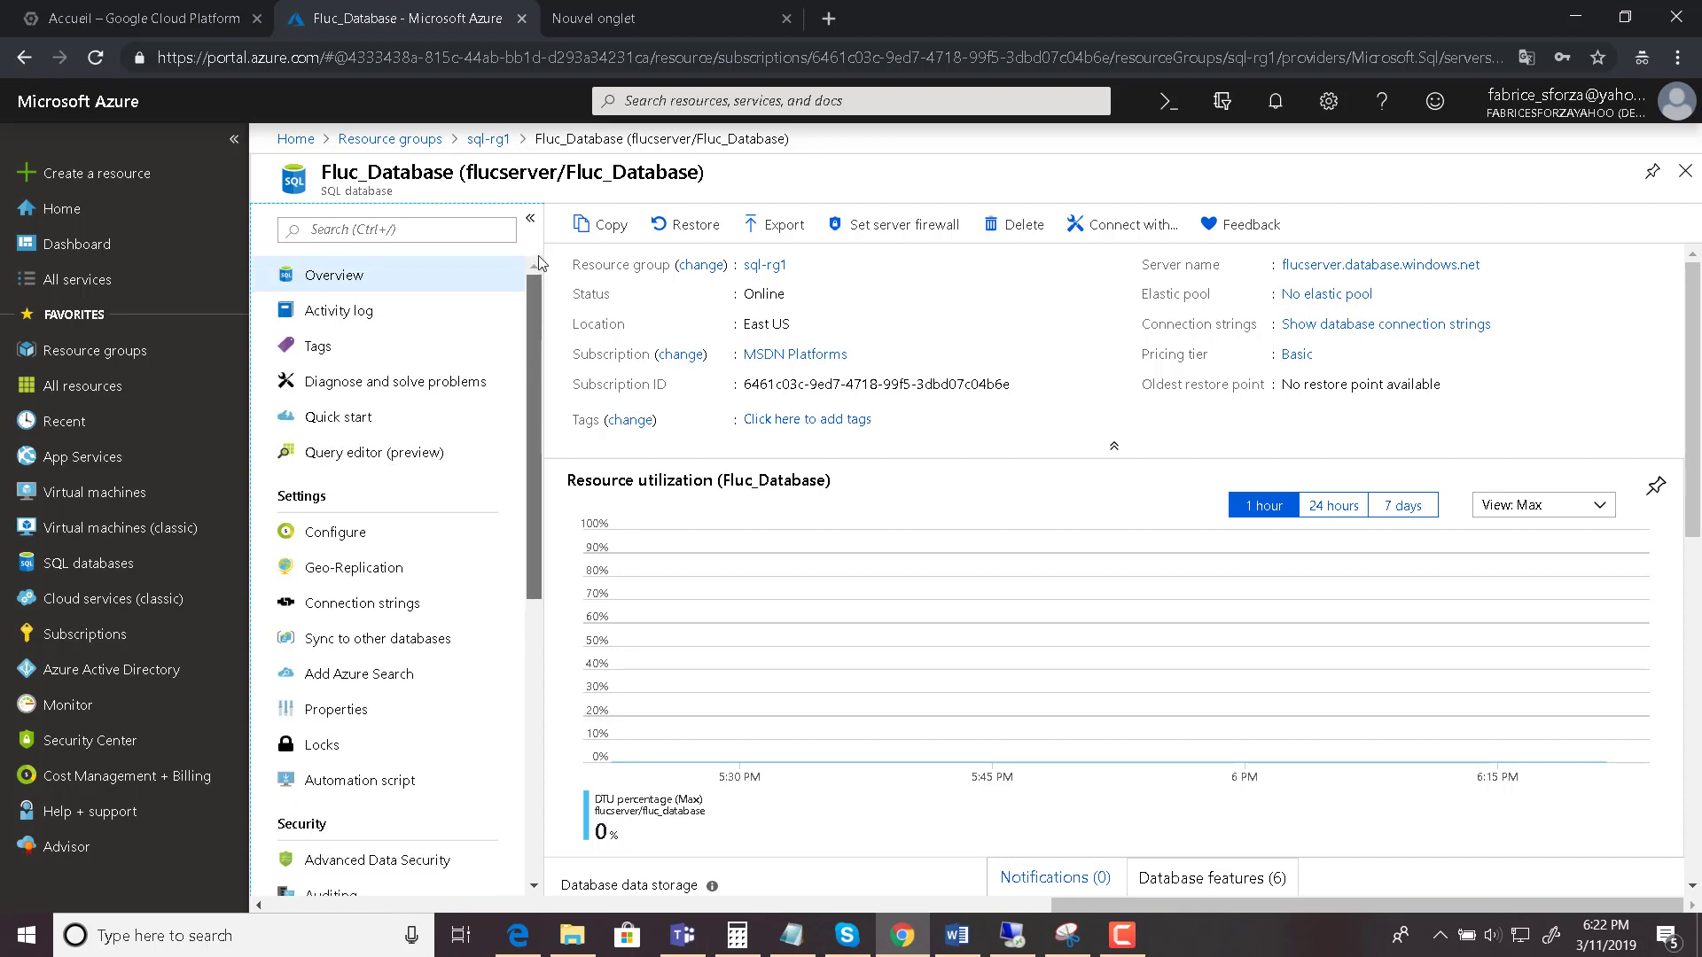
{"action": "scroll", "coordinate": [542, 276], "scroll_direction": "down", "scroll_amount": 4}
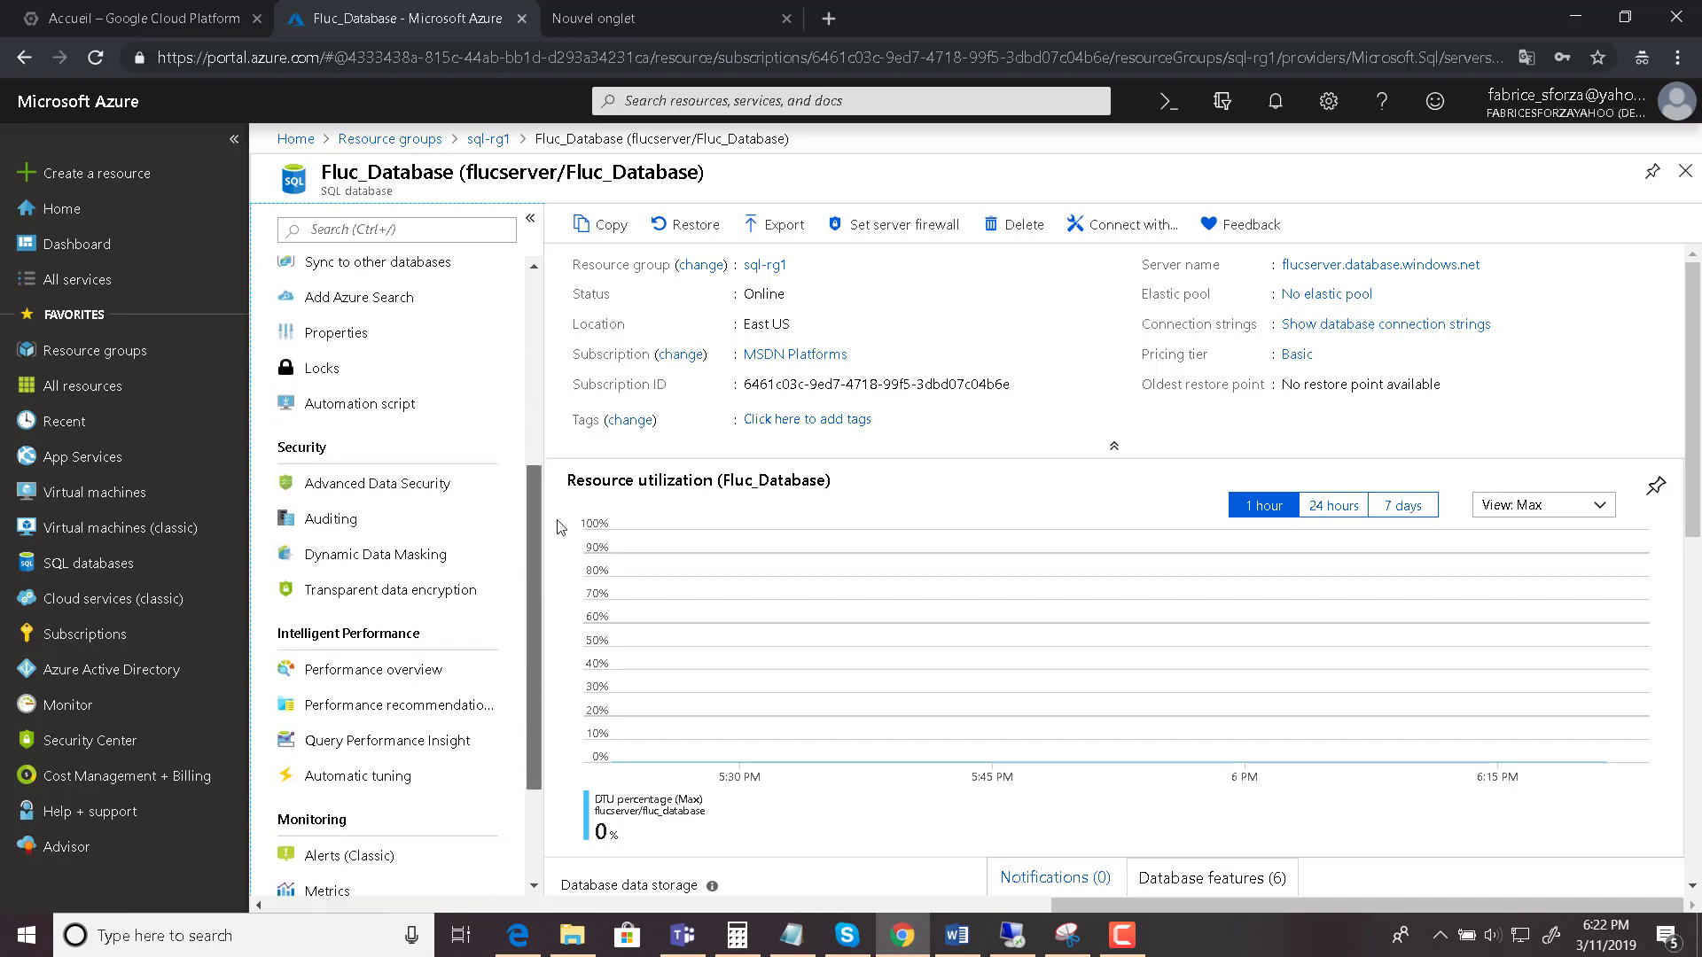
{"action": "left_click_drag", "start_coordinate": [557, 519], "coordinate": [539, 231]}
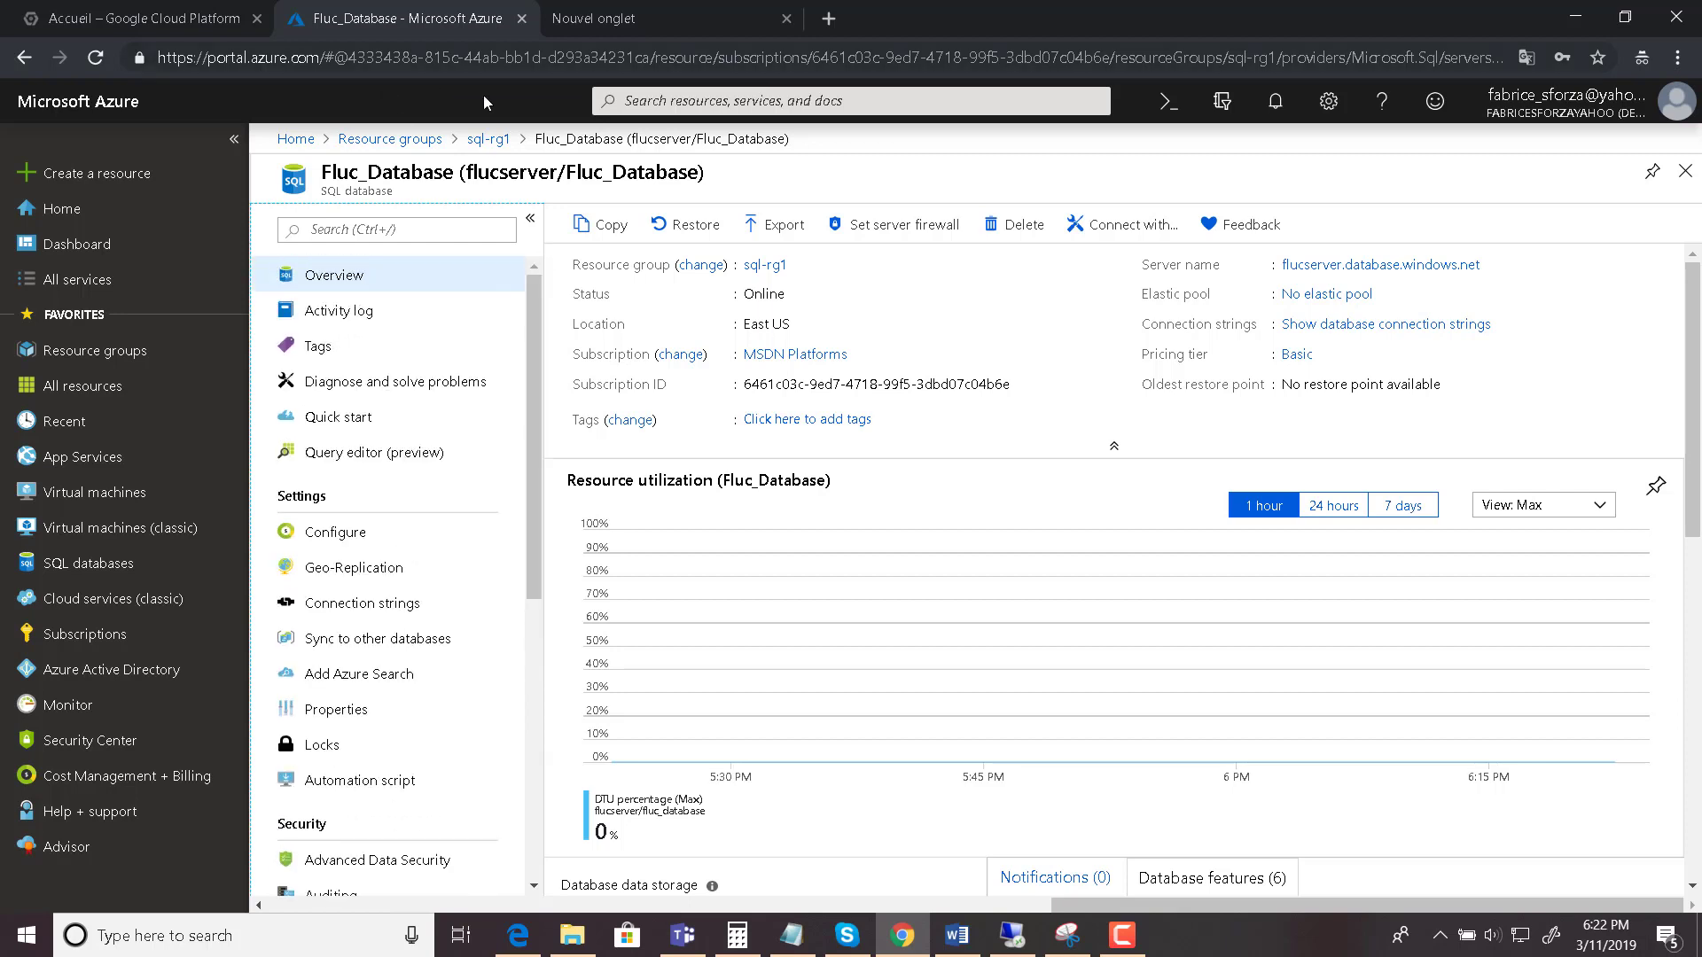
{"action": "left_click", "coordinate": [489, 140]}
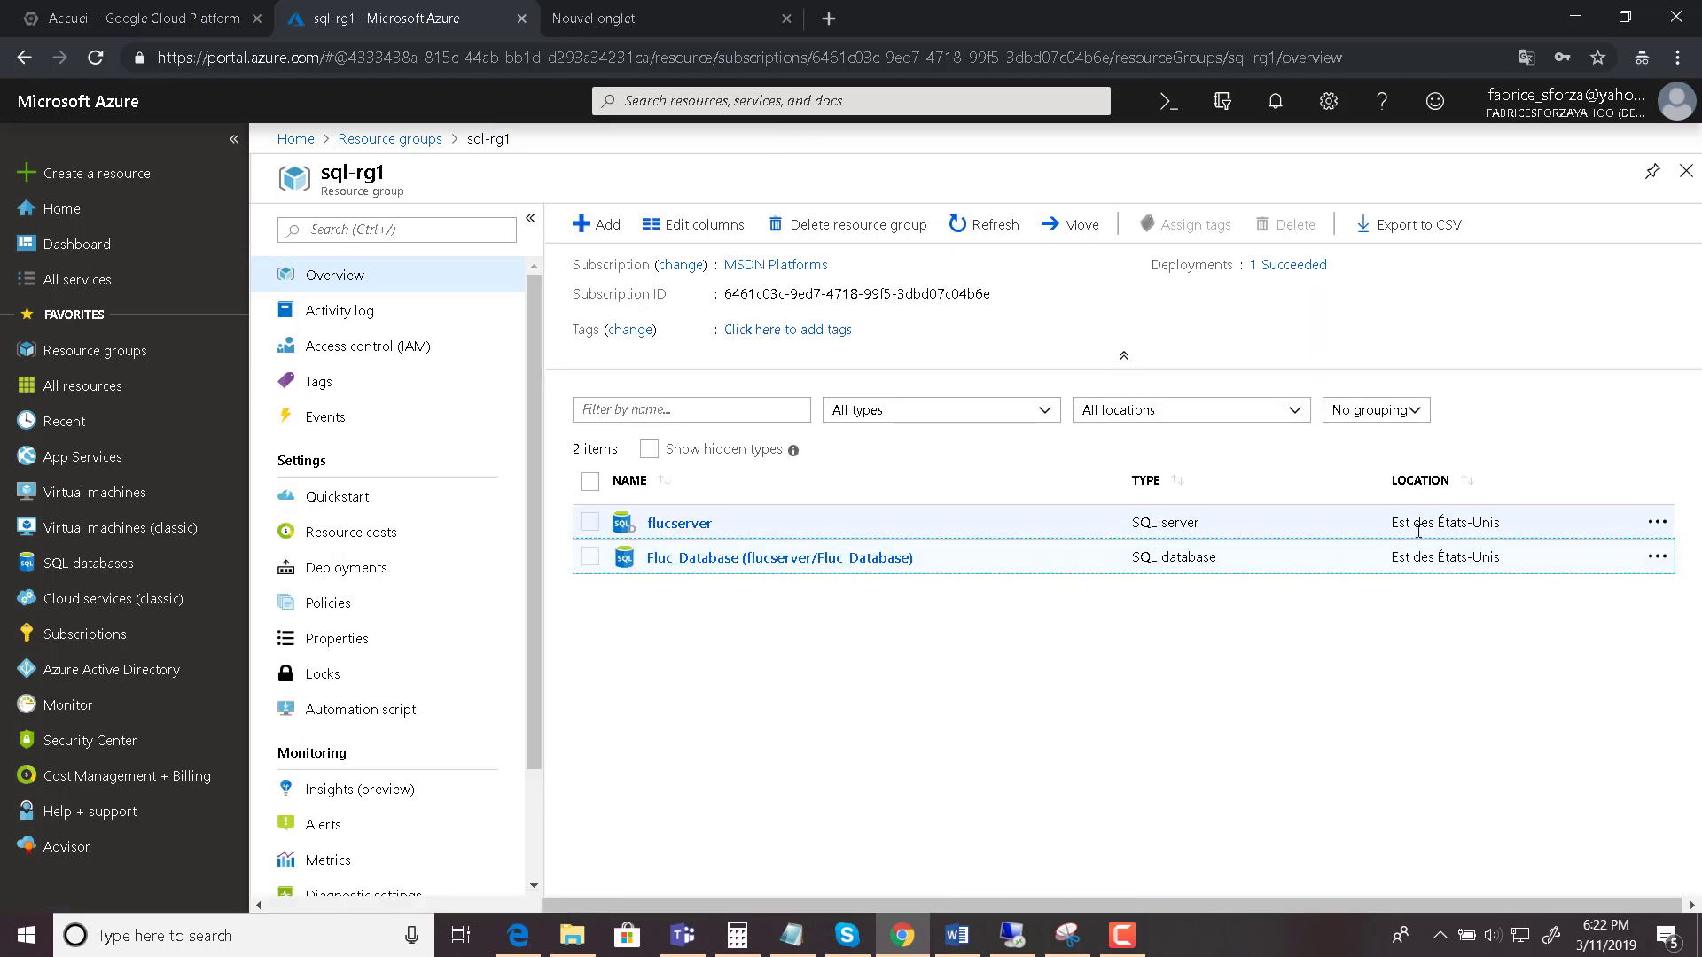
{"action": "left_click", "coordinate": [1657, 558]}
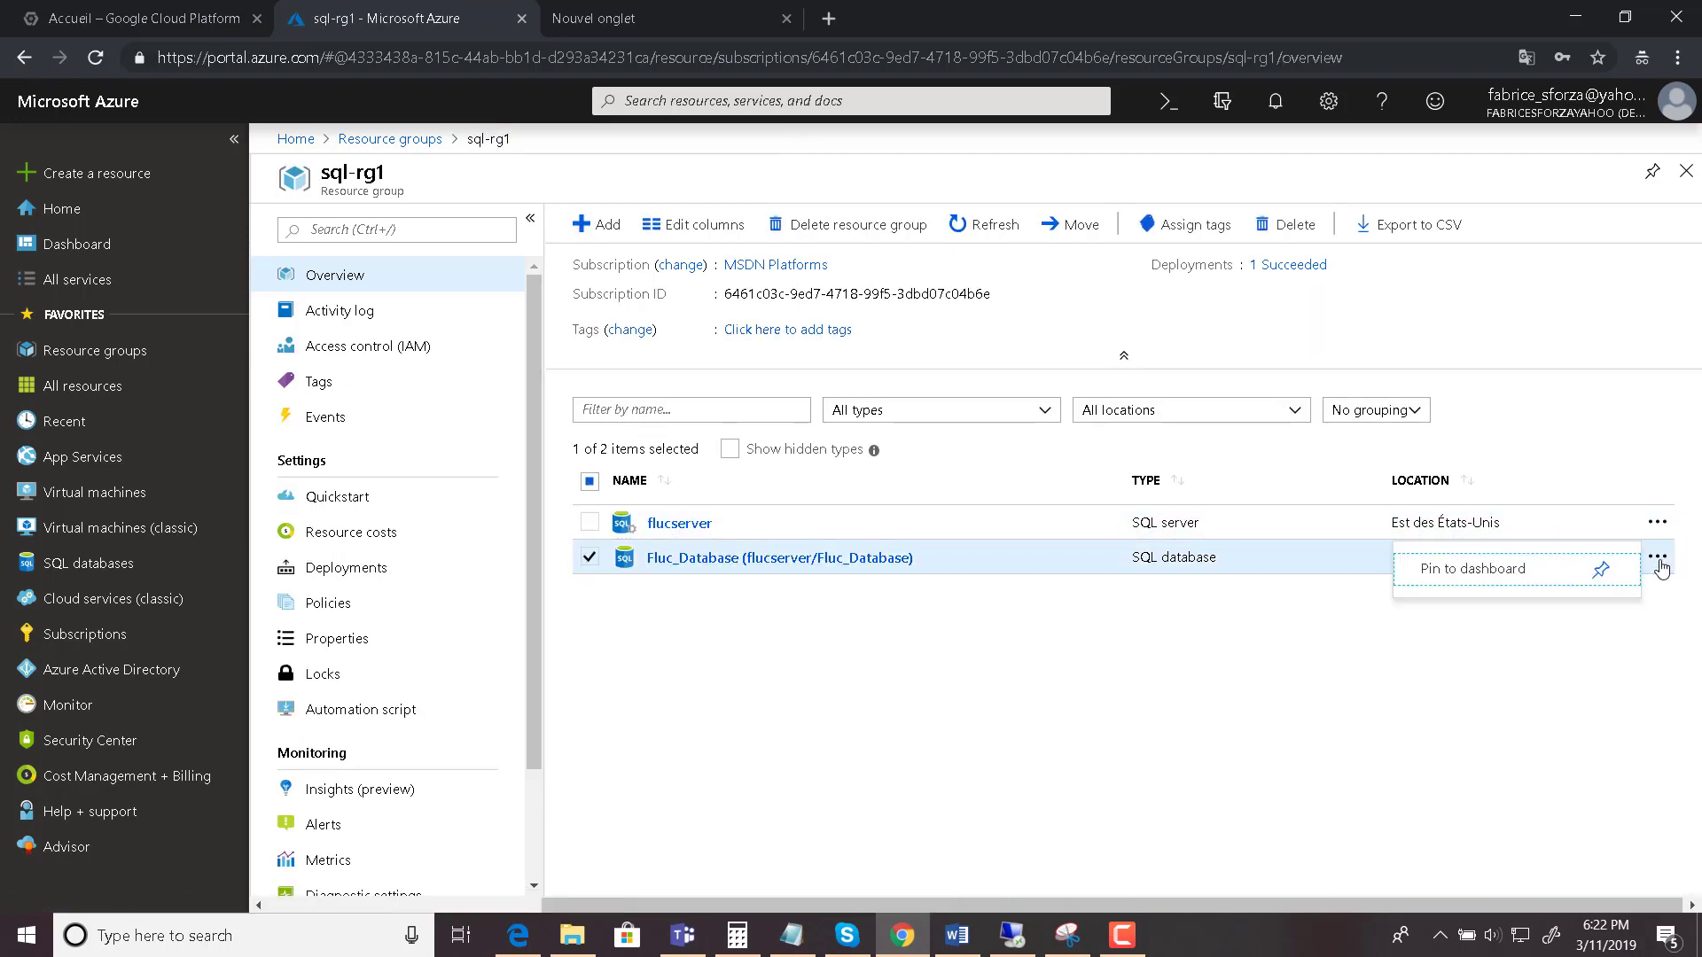
{"action": "left_click", "coordinate": [906, 607]}
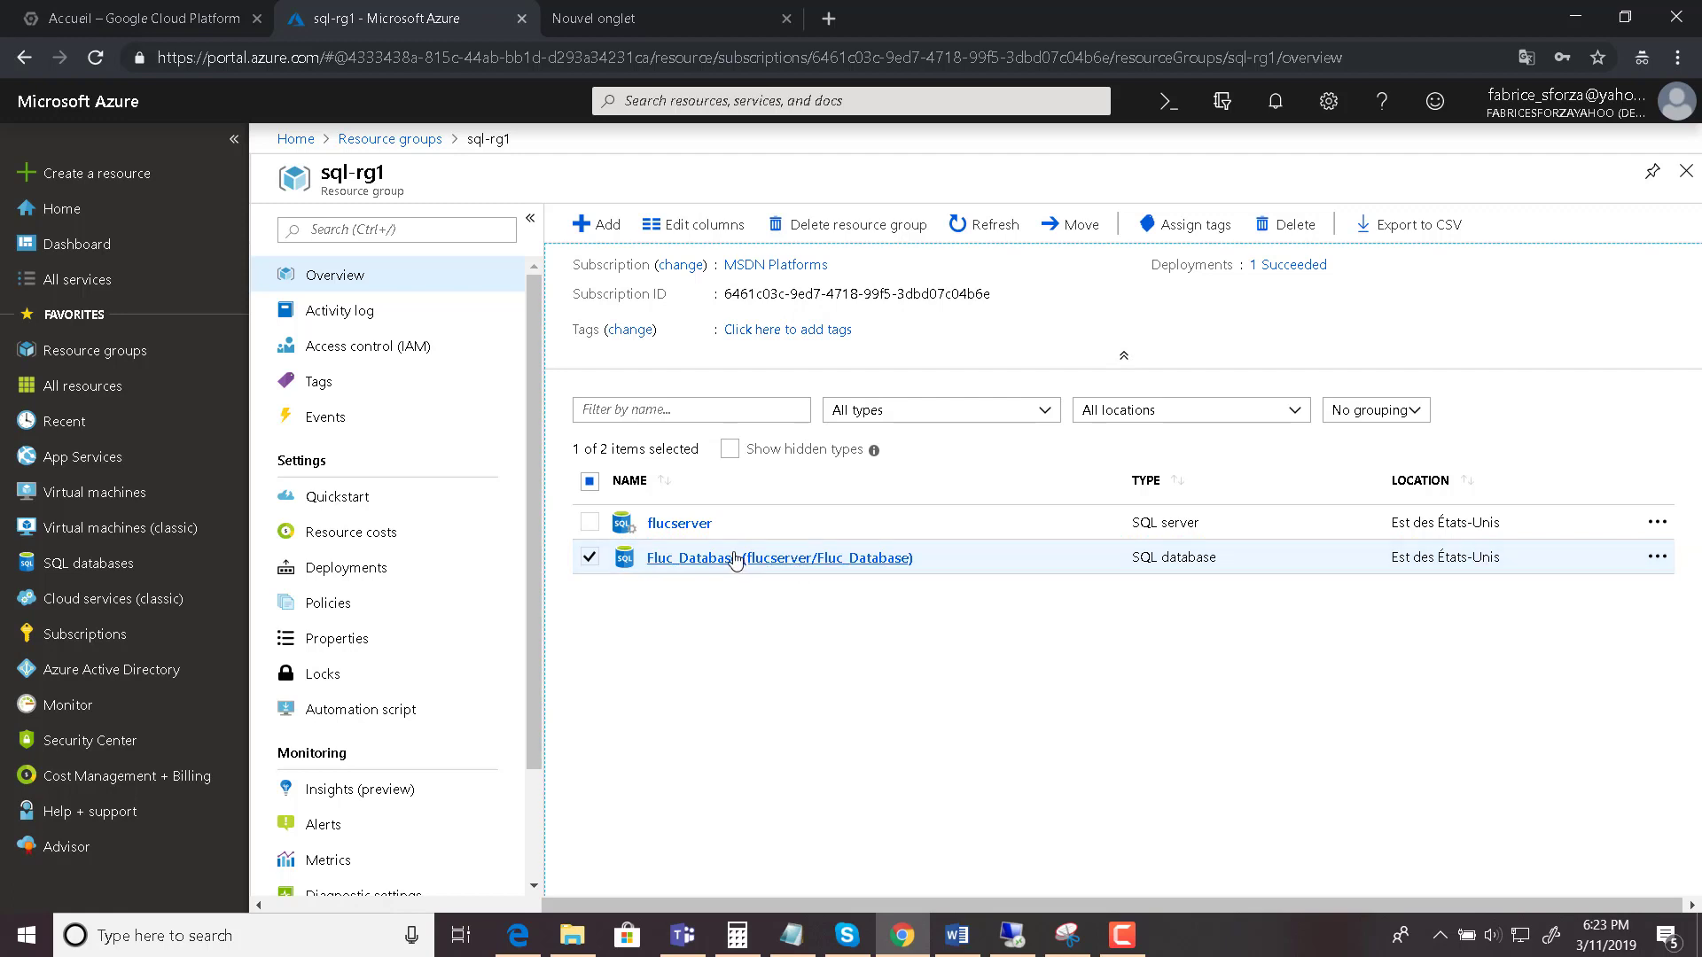
{"action": "left_click", "coordinate": [702, 563]}
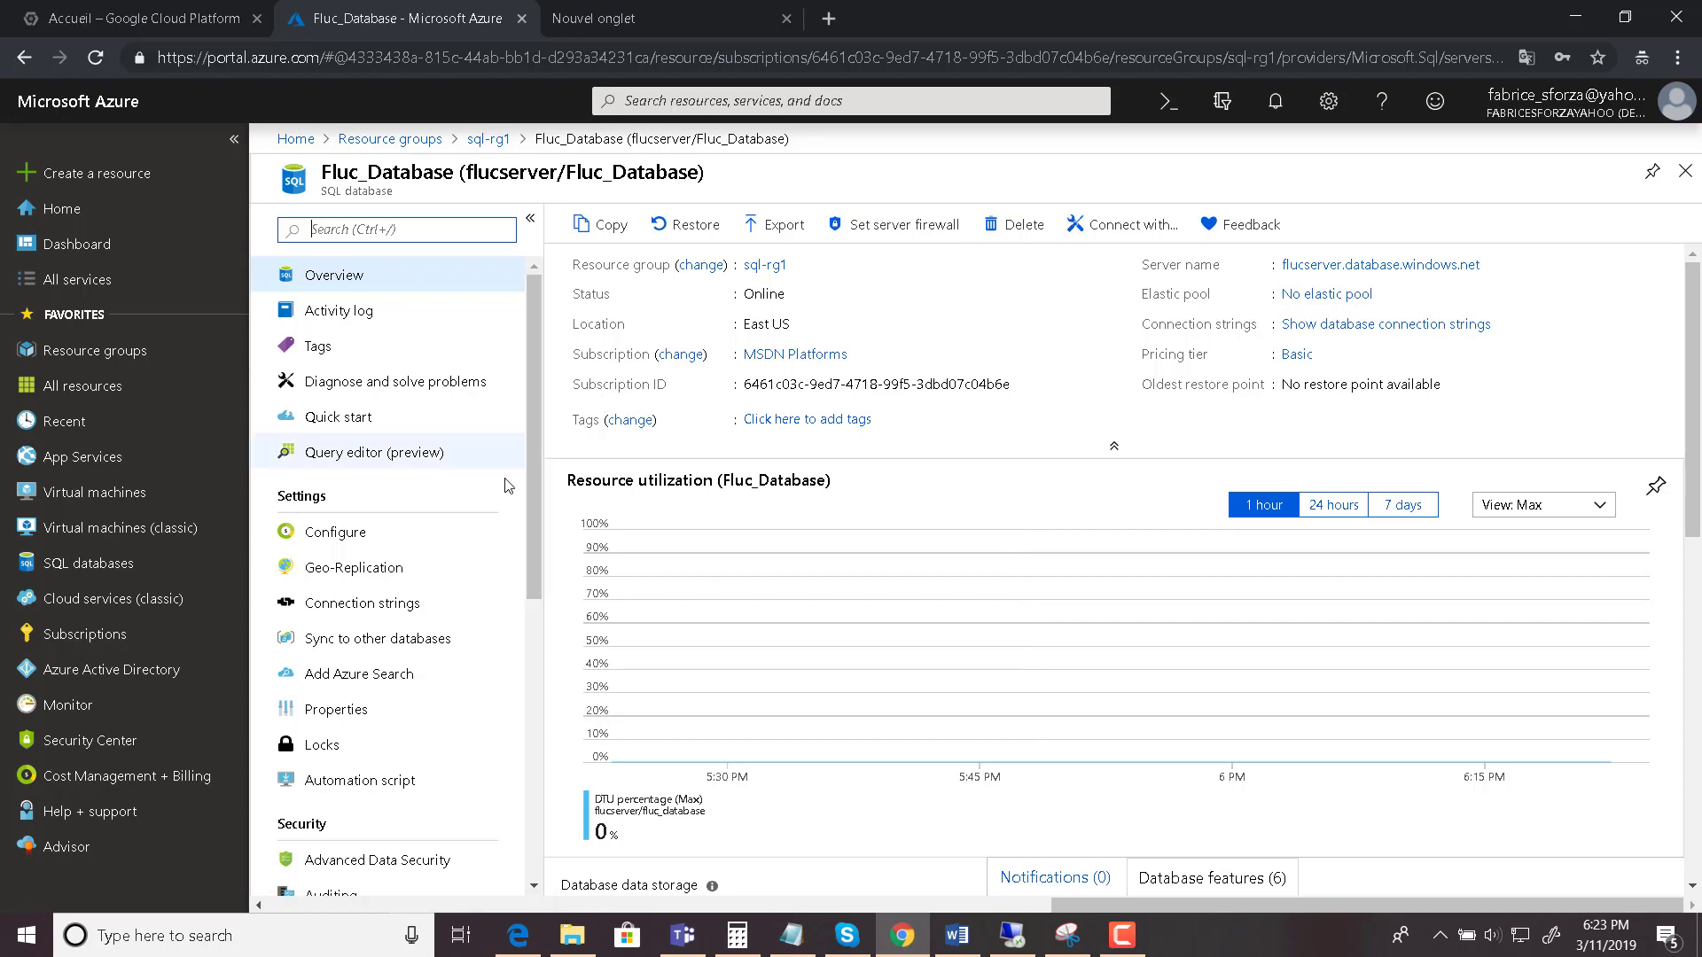
- Open Query editor (preview) for Fluc_Database
{"action": "mouse_move", "coordinate": [532, 465]}
{"action": "left_mouse_down"}
{"action": "mouse_move", "coordinate": [536, 792]}
{"action": "mouse_move", "coordinate": [518, 542]}
{"action": "left_mouse_up"}
{"action": "scroll", "coordinate": [523, 518], "scroll_direction": "up", "scroll_amount": 2}
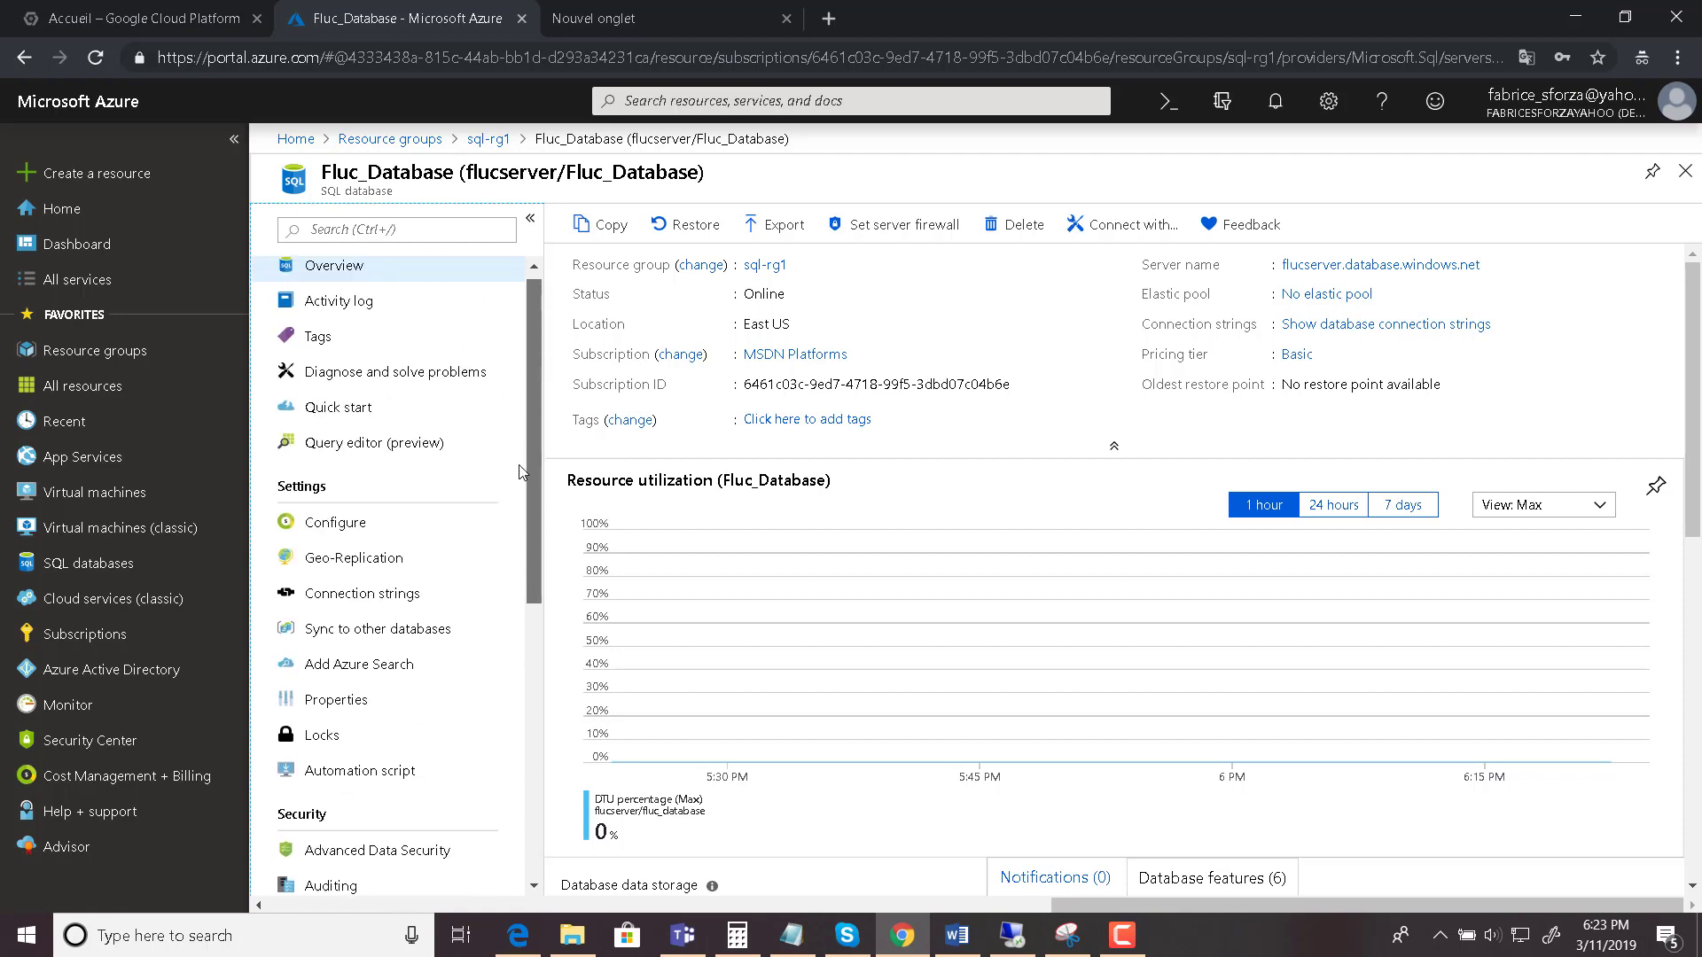
{"action": "left_click", "coordinate": [389, 453]}
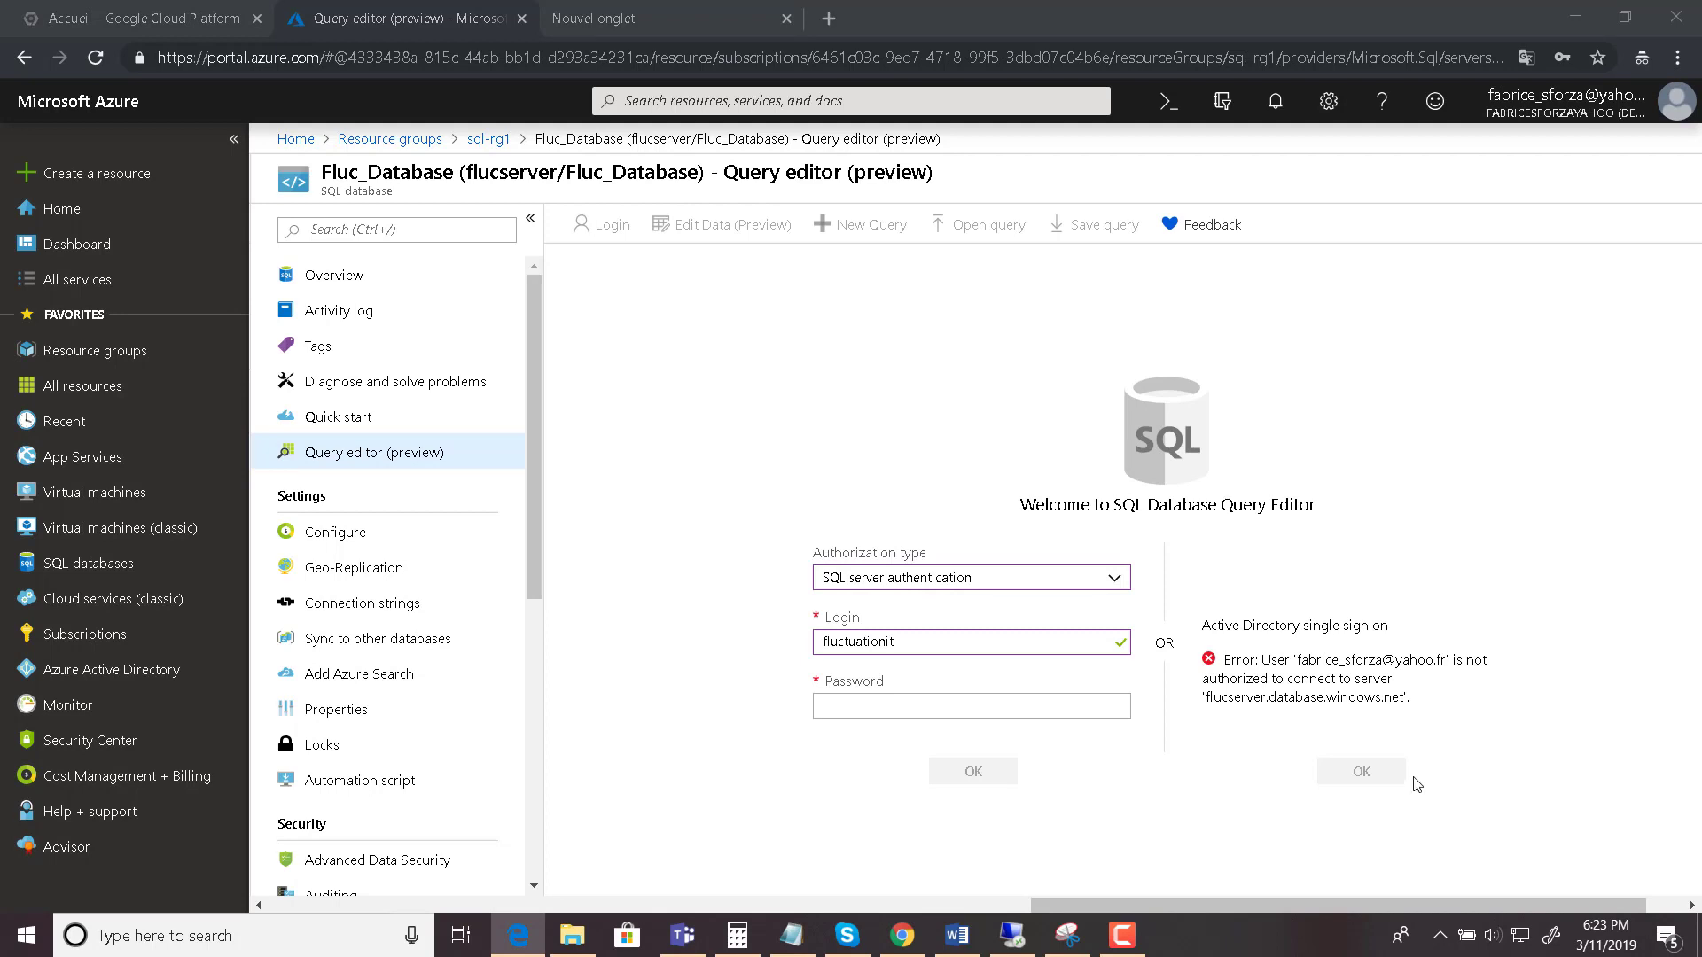
- Sign in to the query editor with SQL server authentication, entering the login password
{"action": "left_click", "coordinate": [880, 710]}
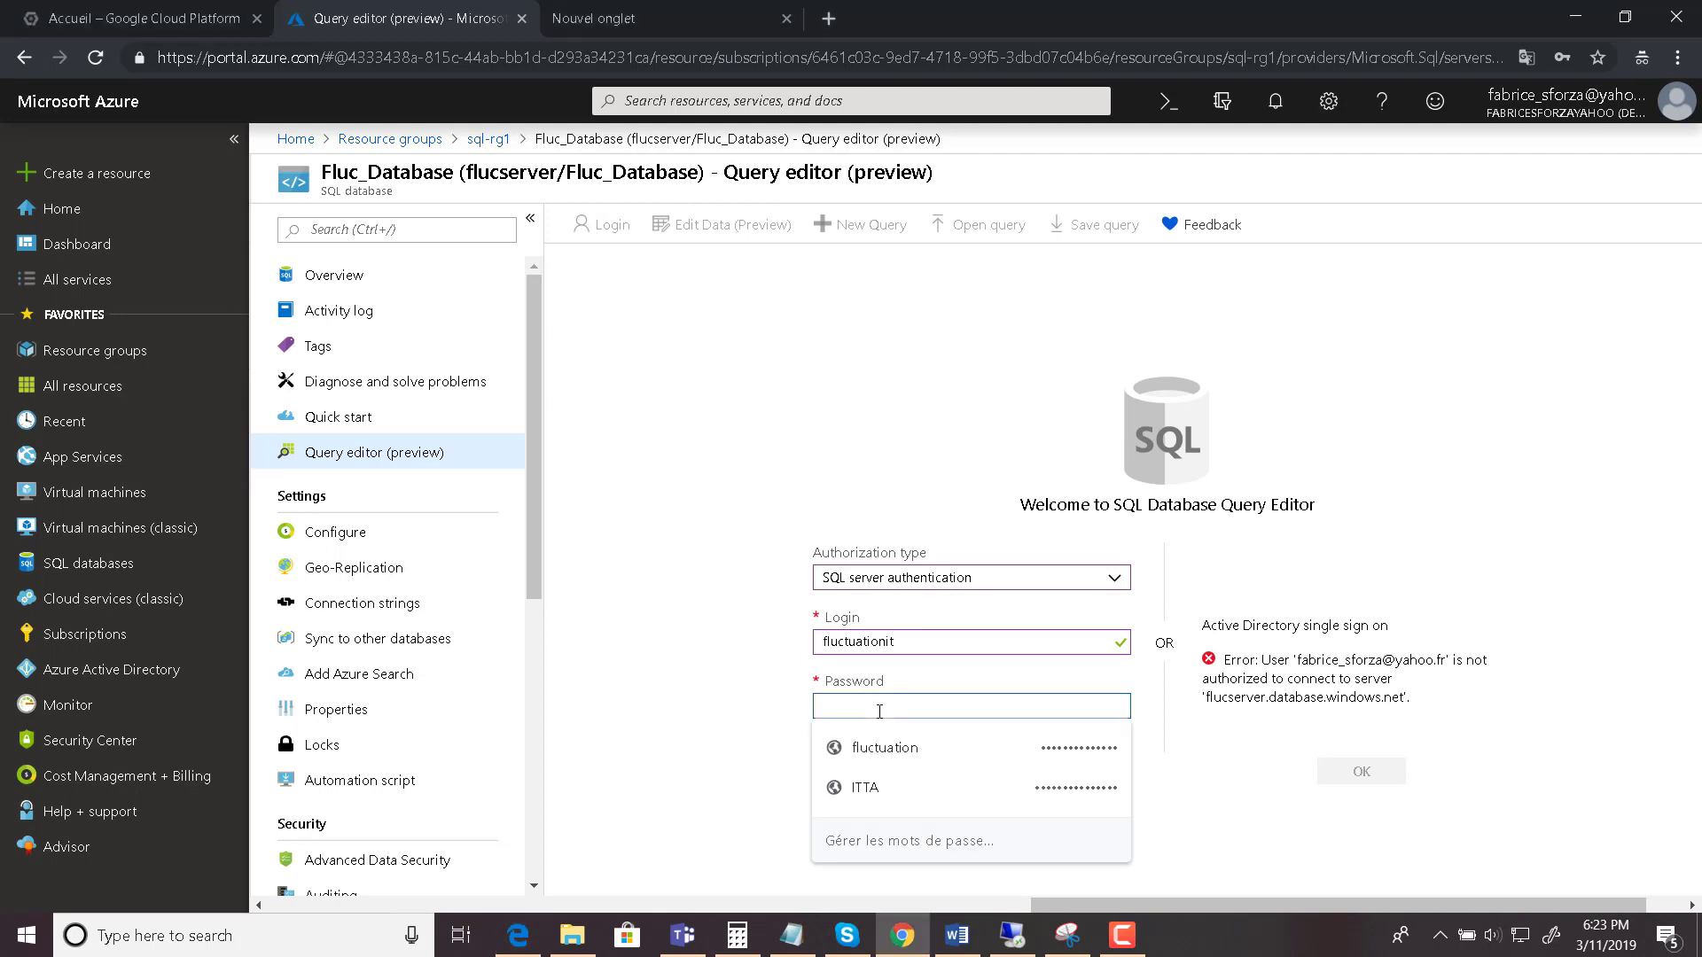
{"action": "type", "text": "f"}
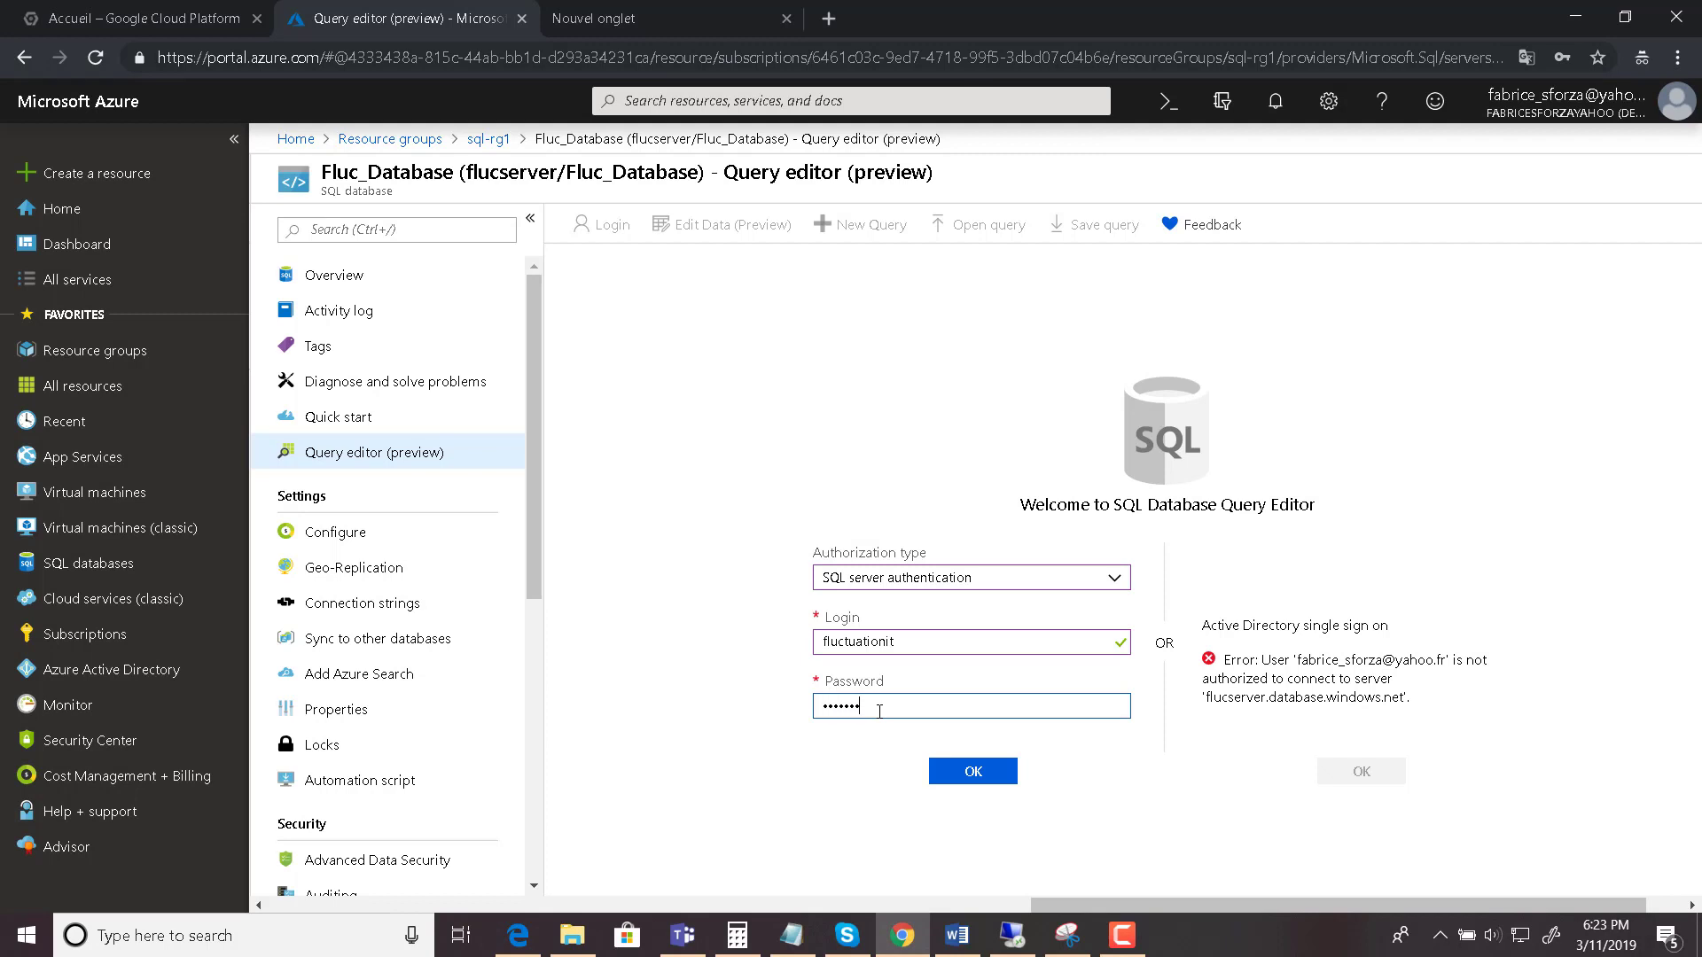
{"action": "type", "text": "1"}
{"action": "left_click", "coordinate": [954, 773]}
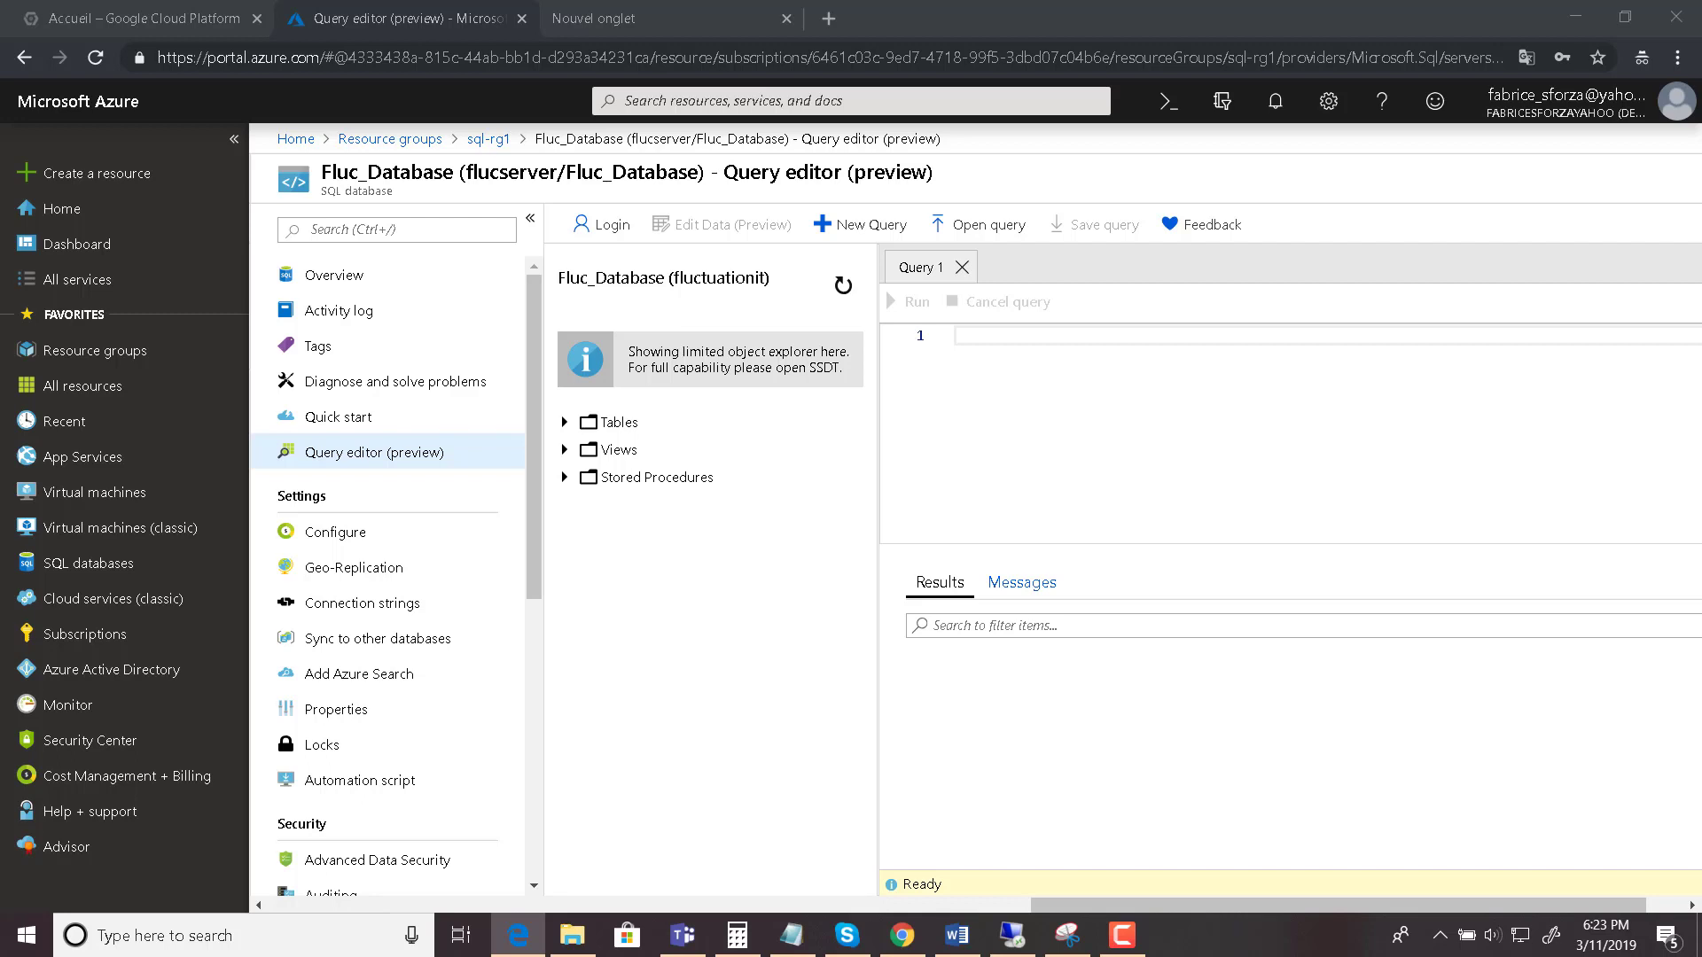
- Paste the TOP 20 product category and product JOIN query into Query 1
{"action": "left_click", "coordinate": [989, 340]}
{"action": "key", "text": "ctrl+v"}
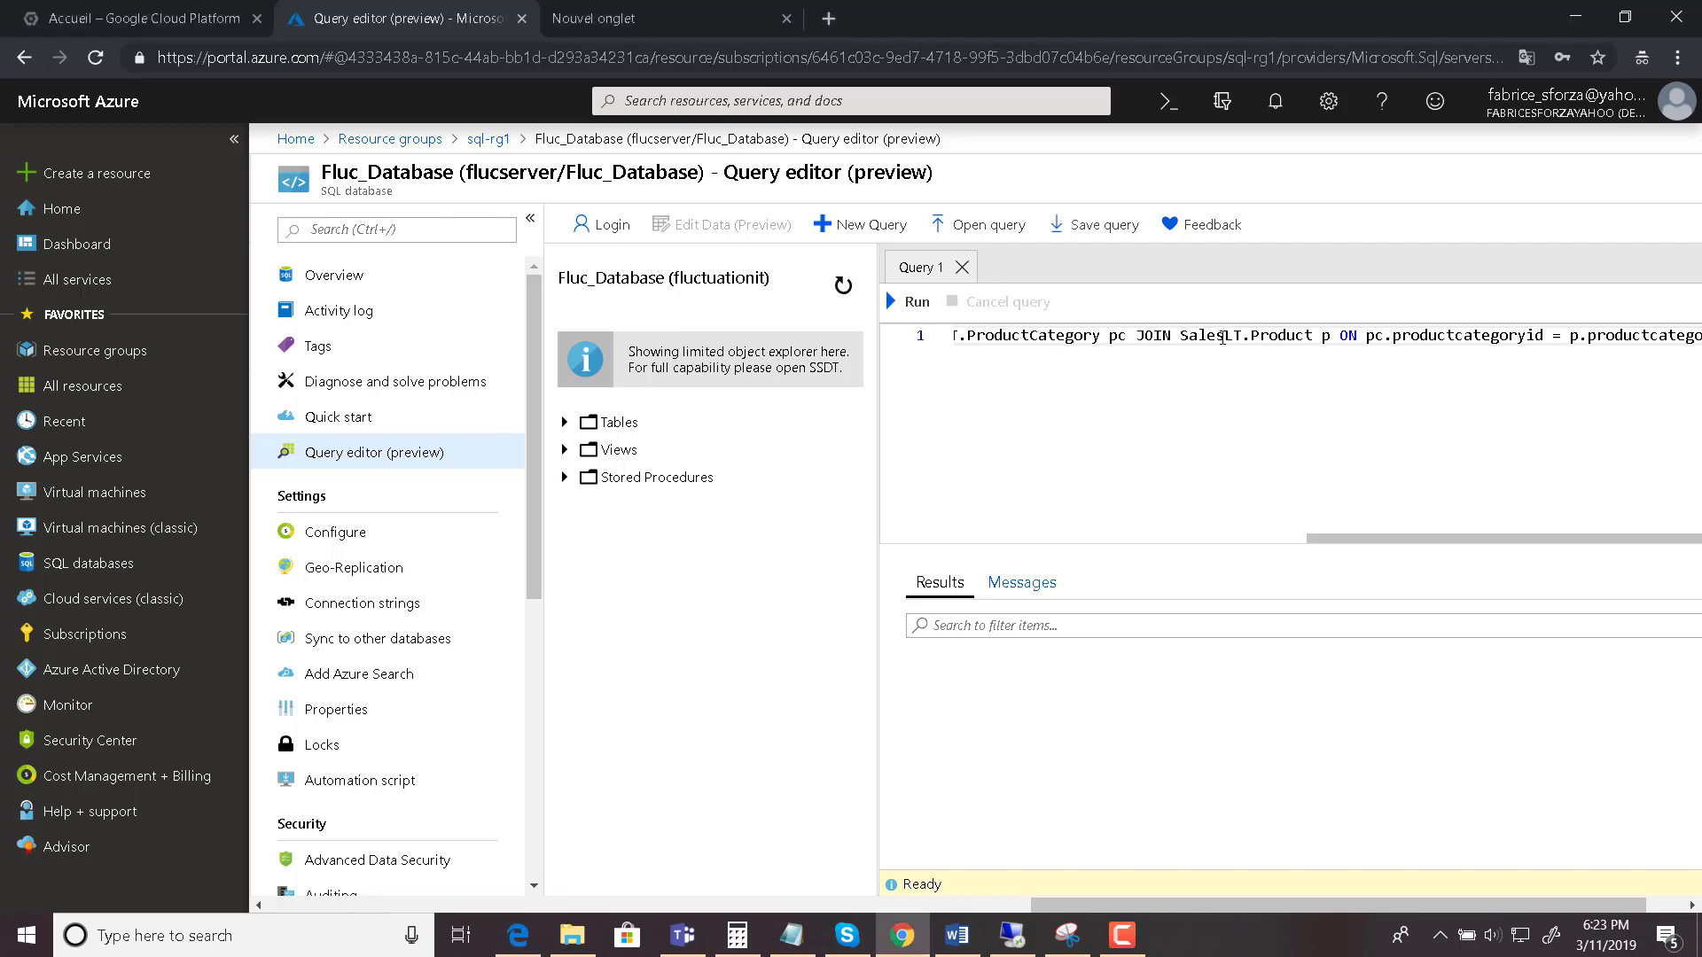
{"action": "left_click_drag", "start_coordinate": [1201, 335], "coordinate": [1078, 425]}
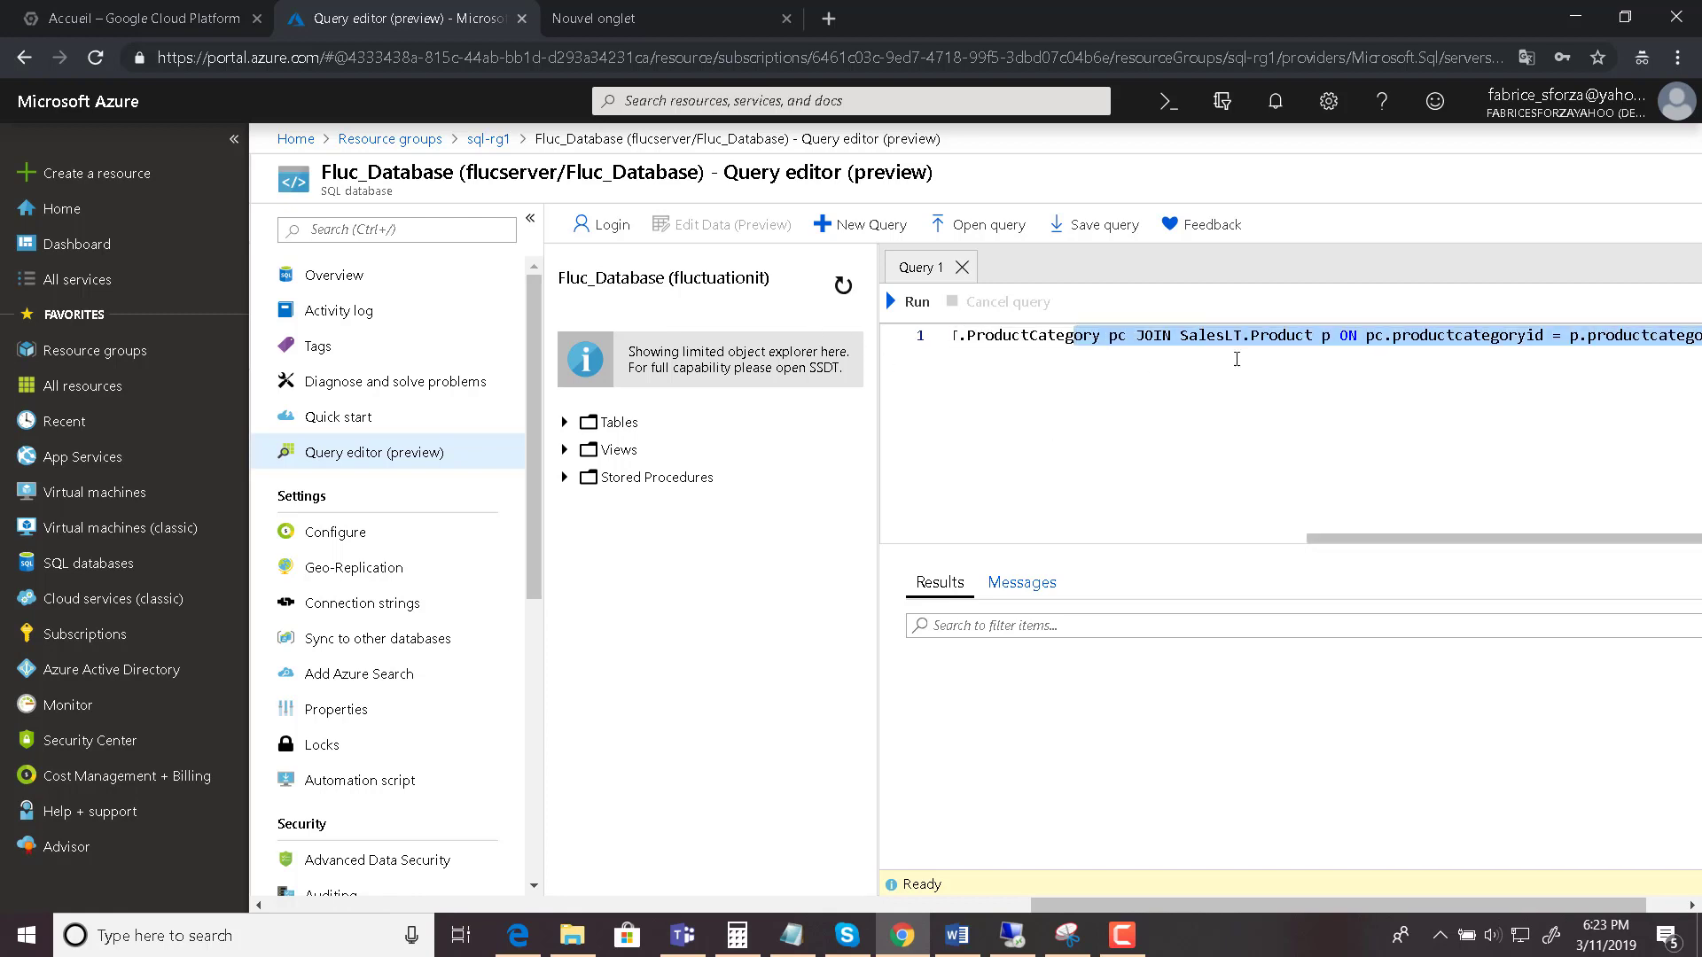
{"action": "left_click", "coordinate": [1274, 337]}
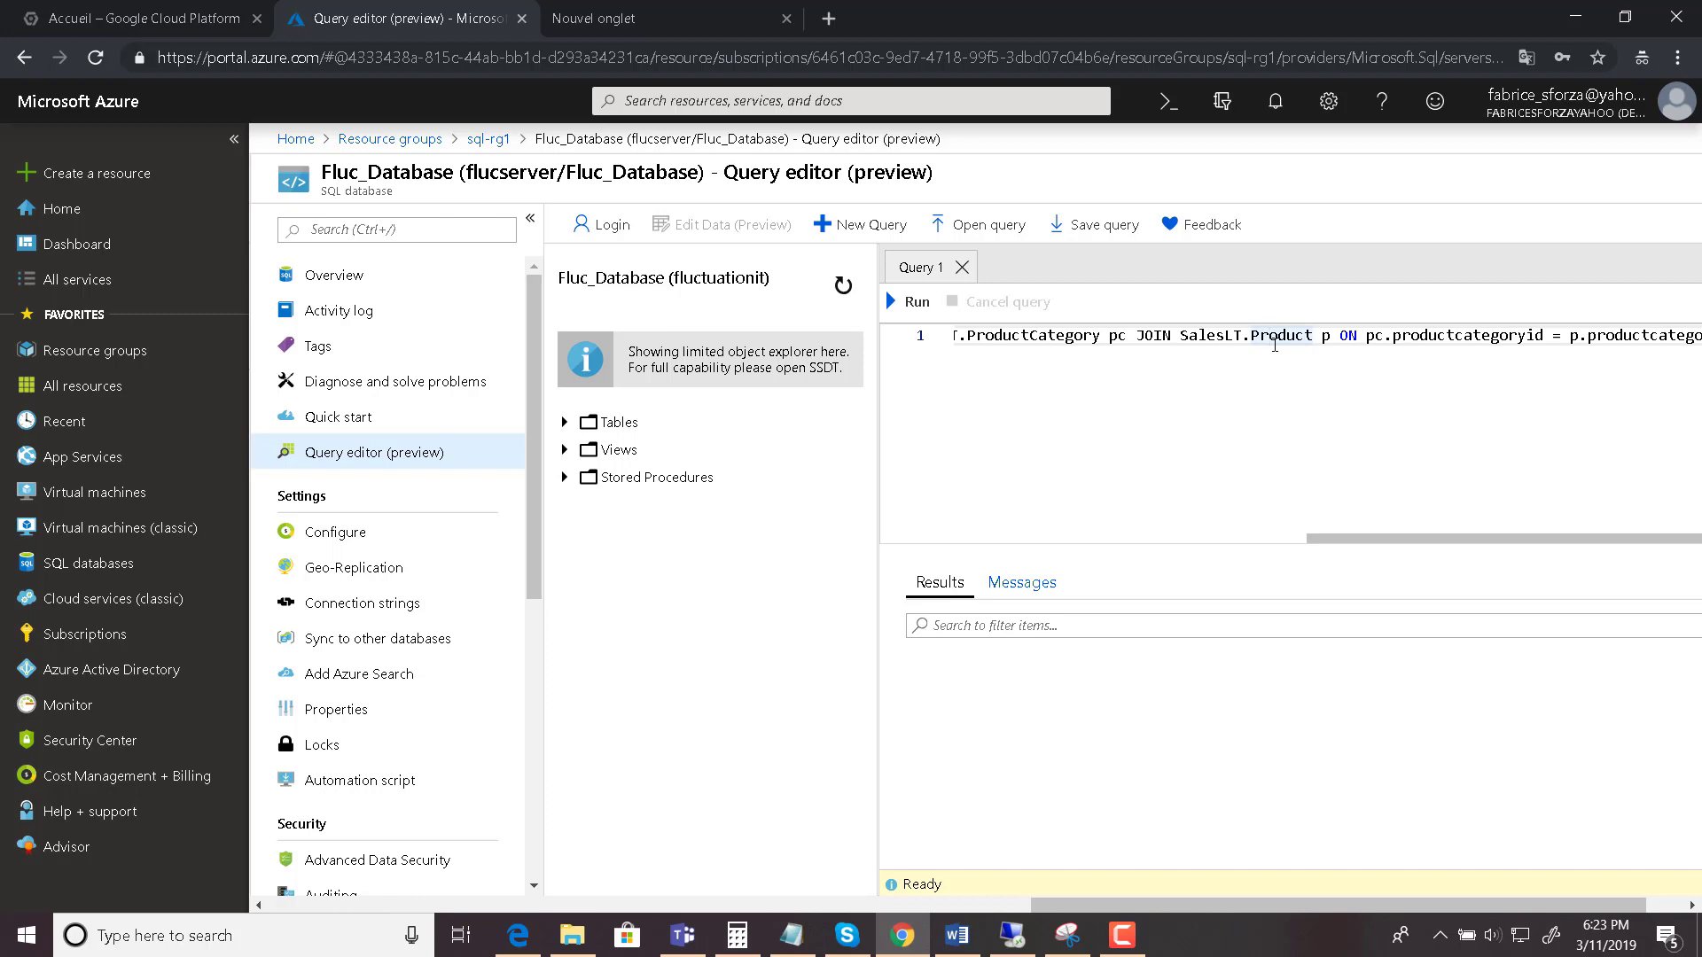
{"action": "key", "text": "Home"}
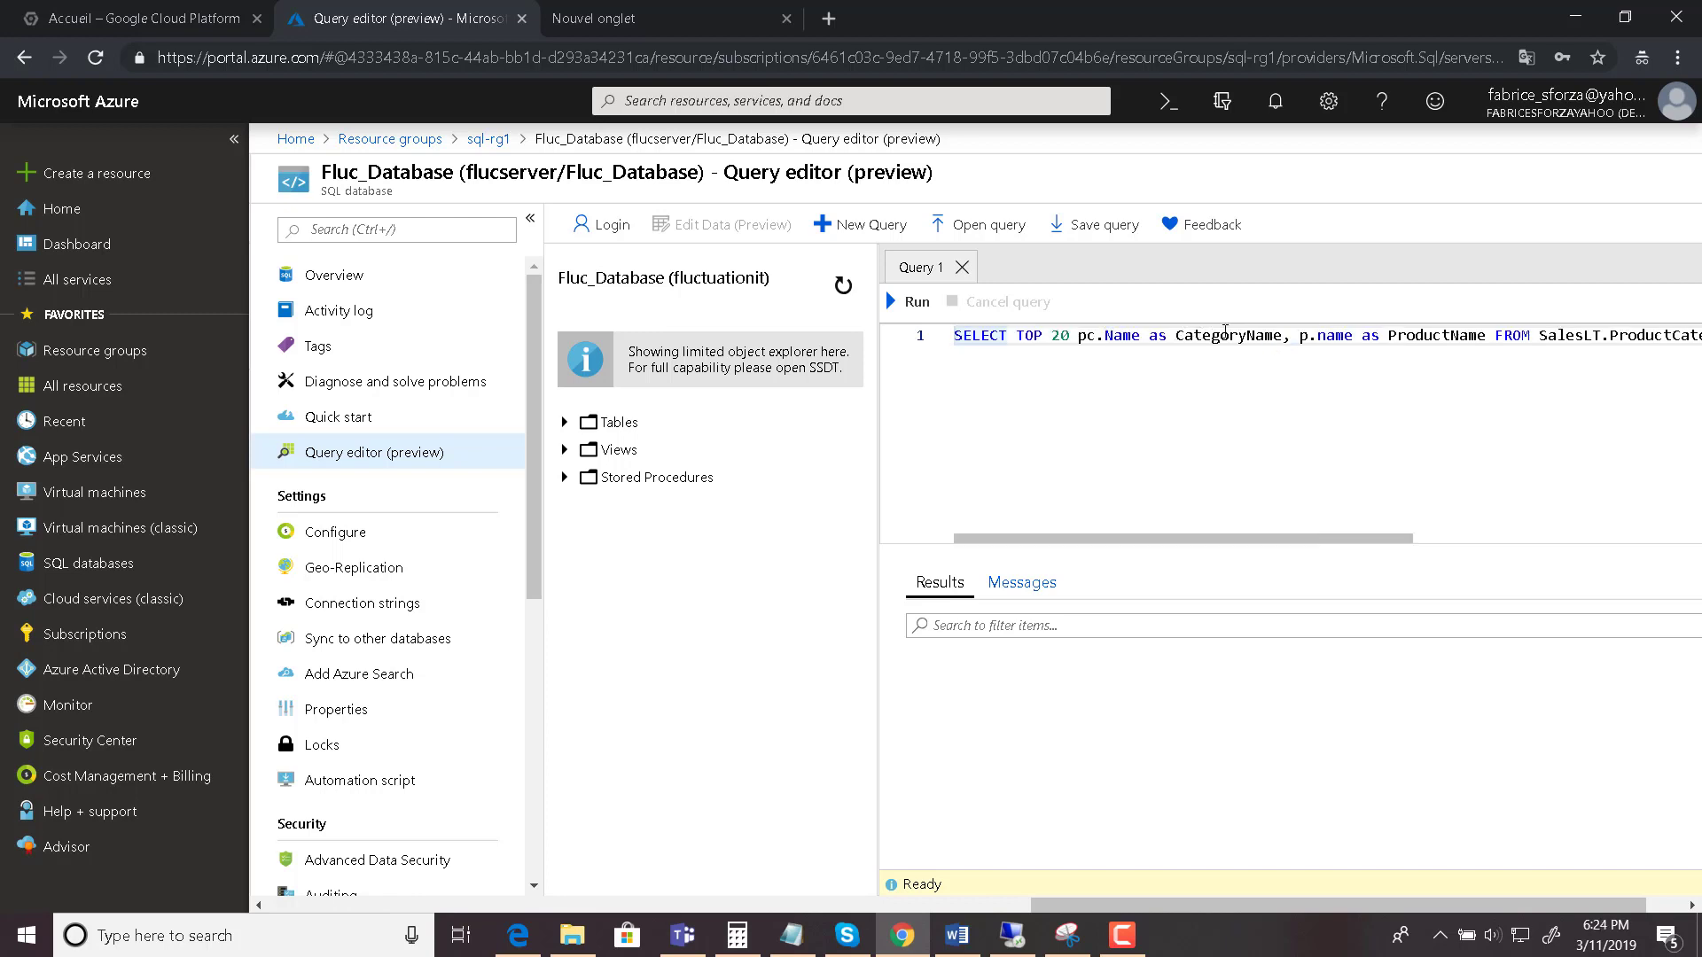
- Break the query onto four lines before FROM, JOIN and ON, then run it
{"action": "left_click", "coordinate": [1486, 336]}
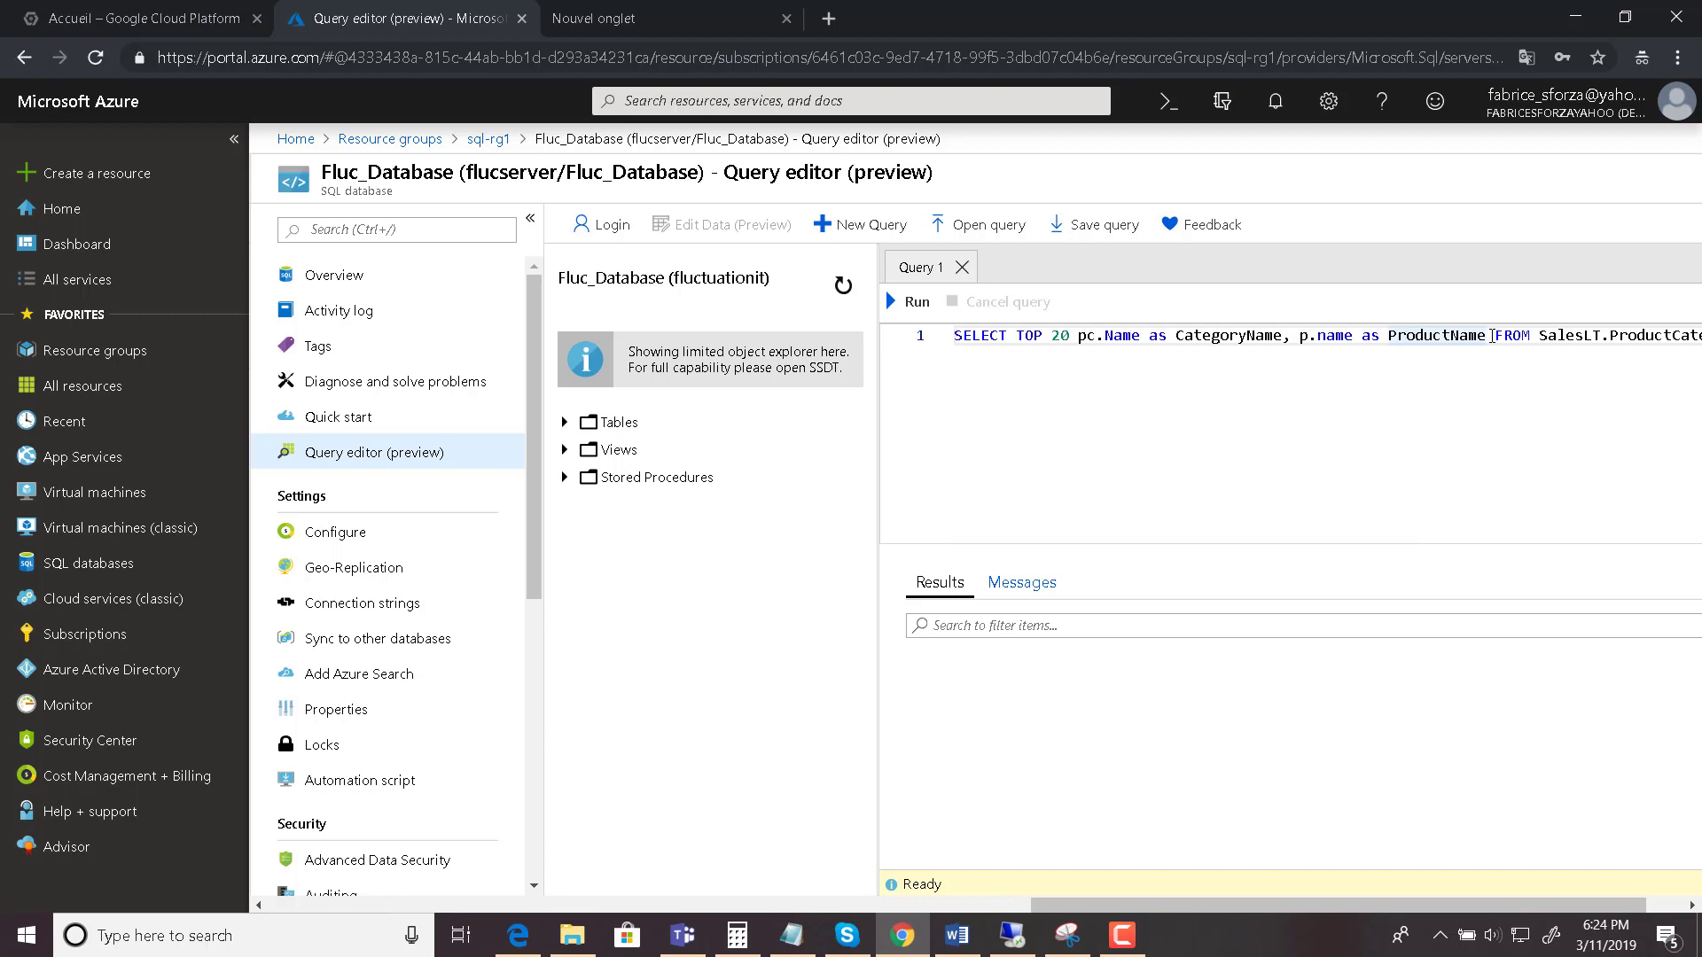
{"action": "key", "text": "Return"}
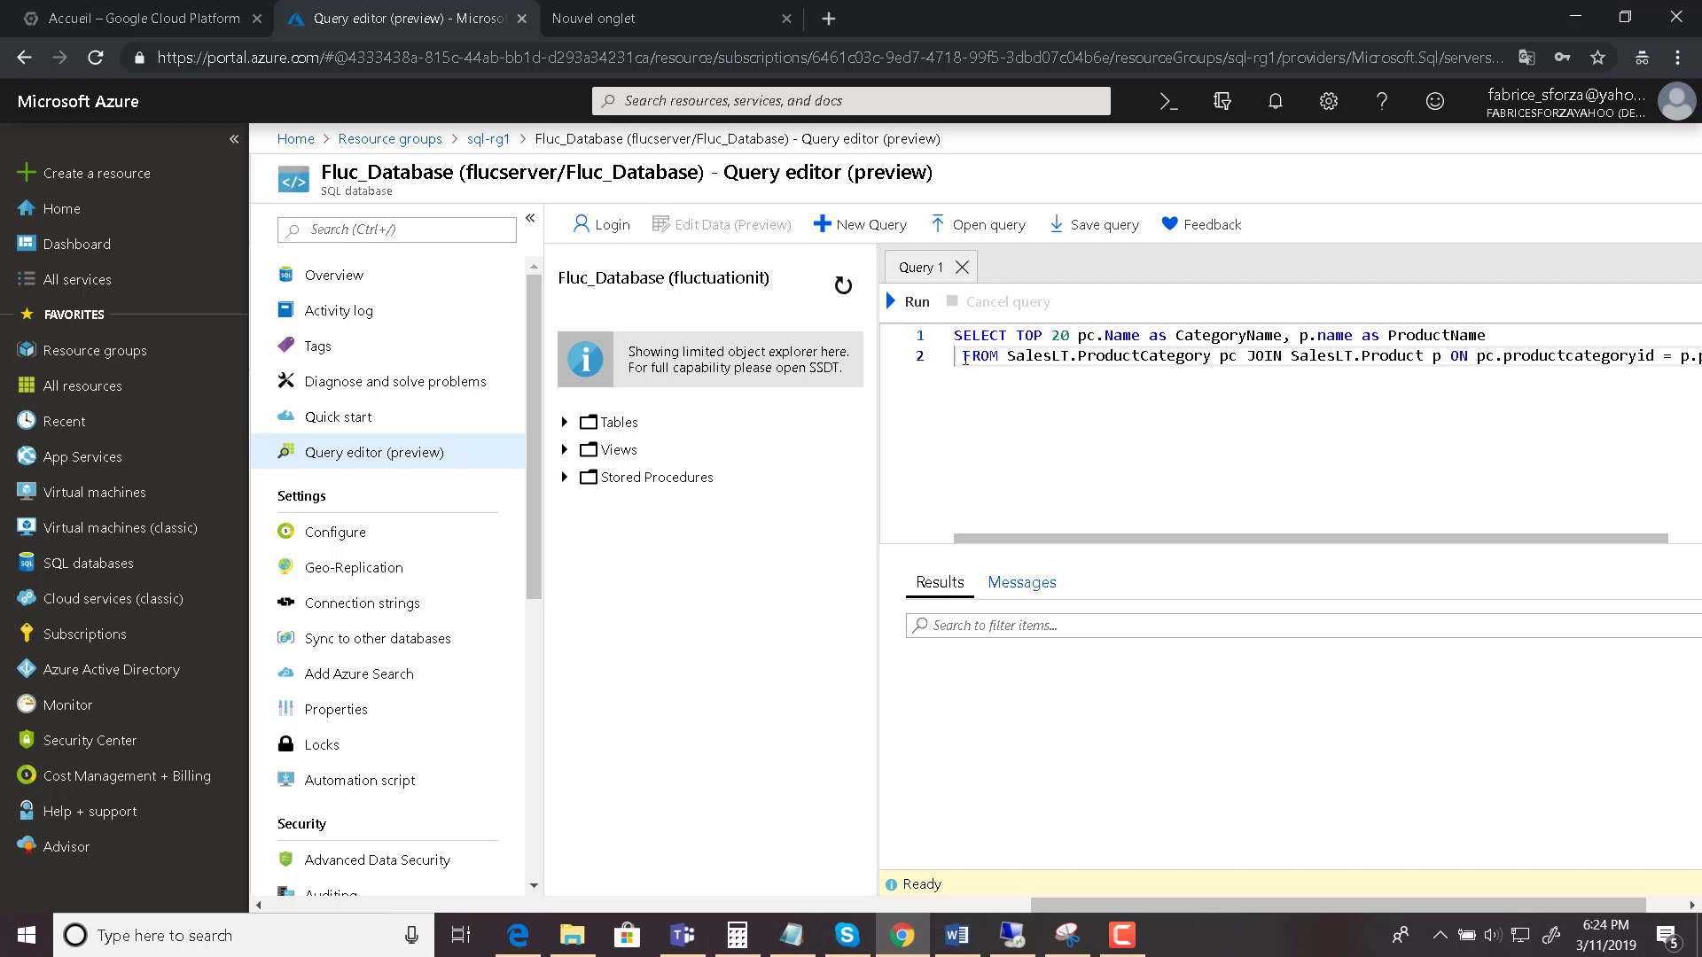
{"action": "key", "text": "Delete"}
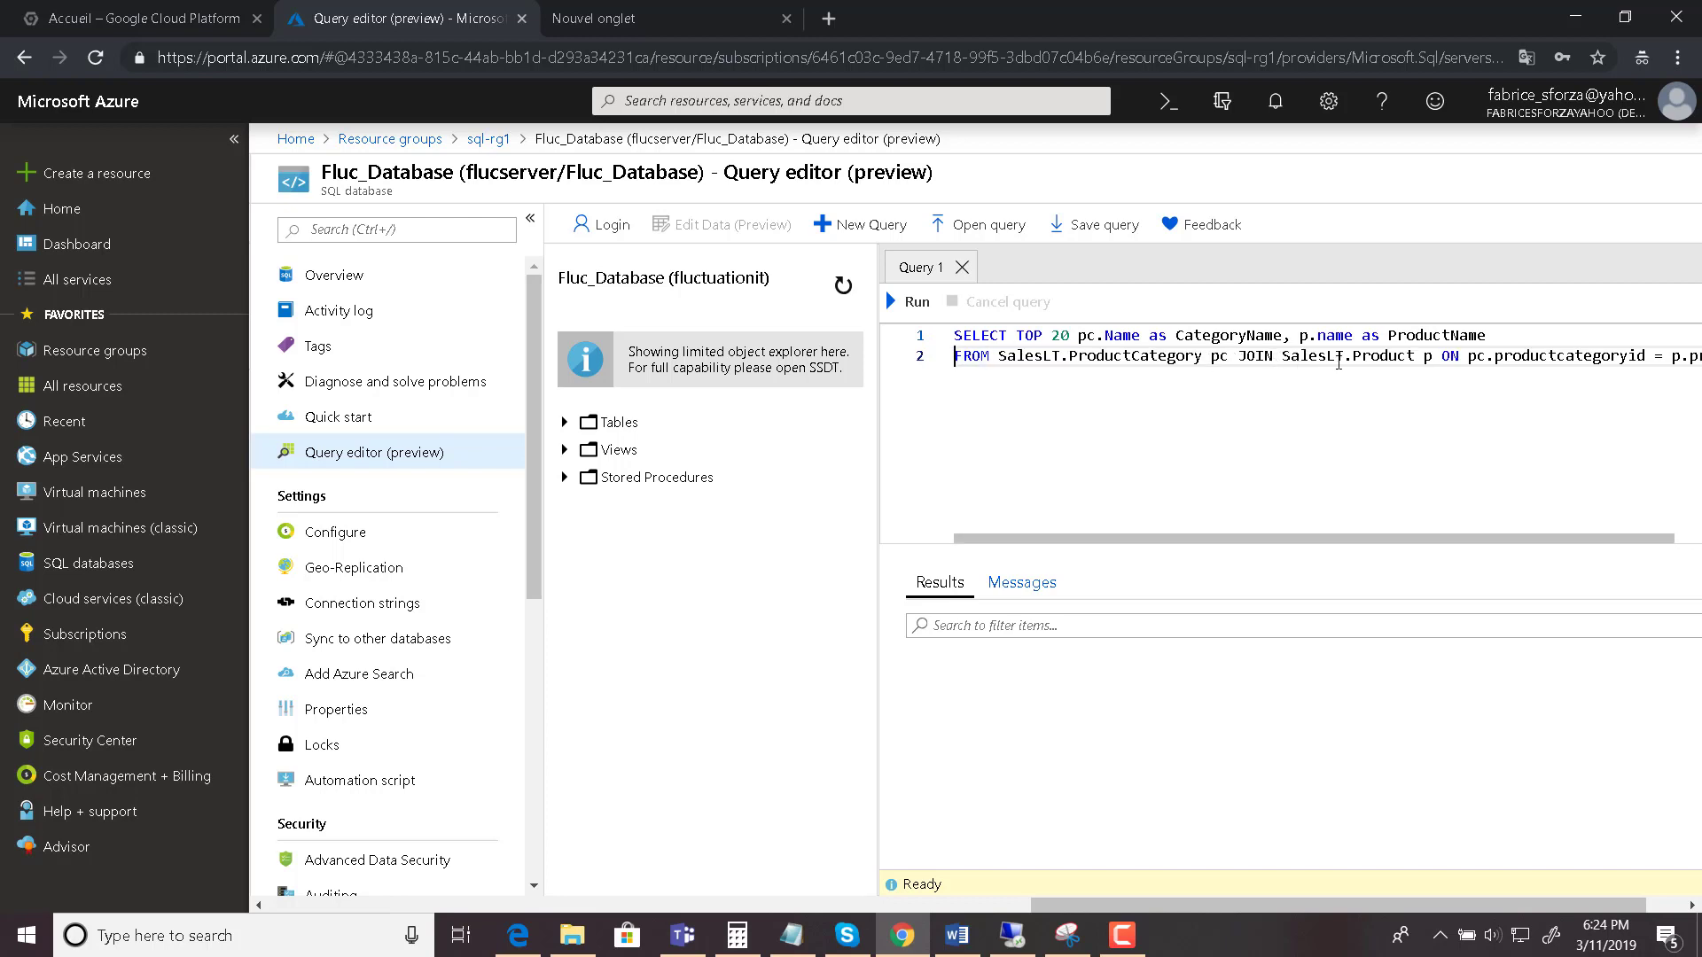
{"action": "left_click", "coordinate": [1235, 358]}
{"action": "key", "text": "Return"}
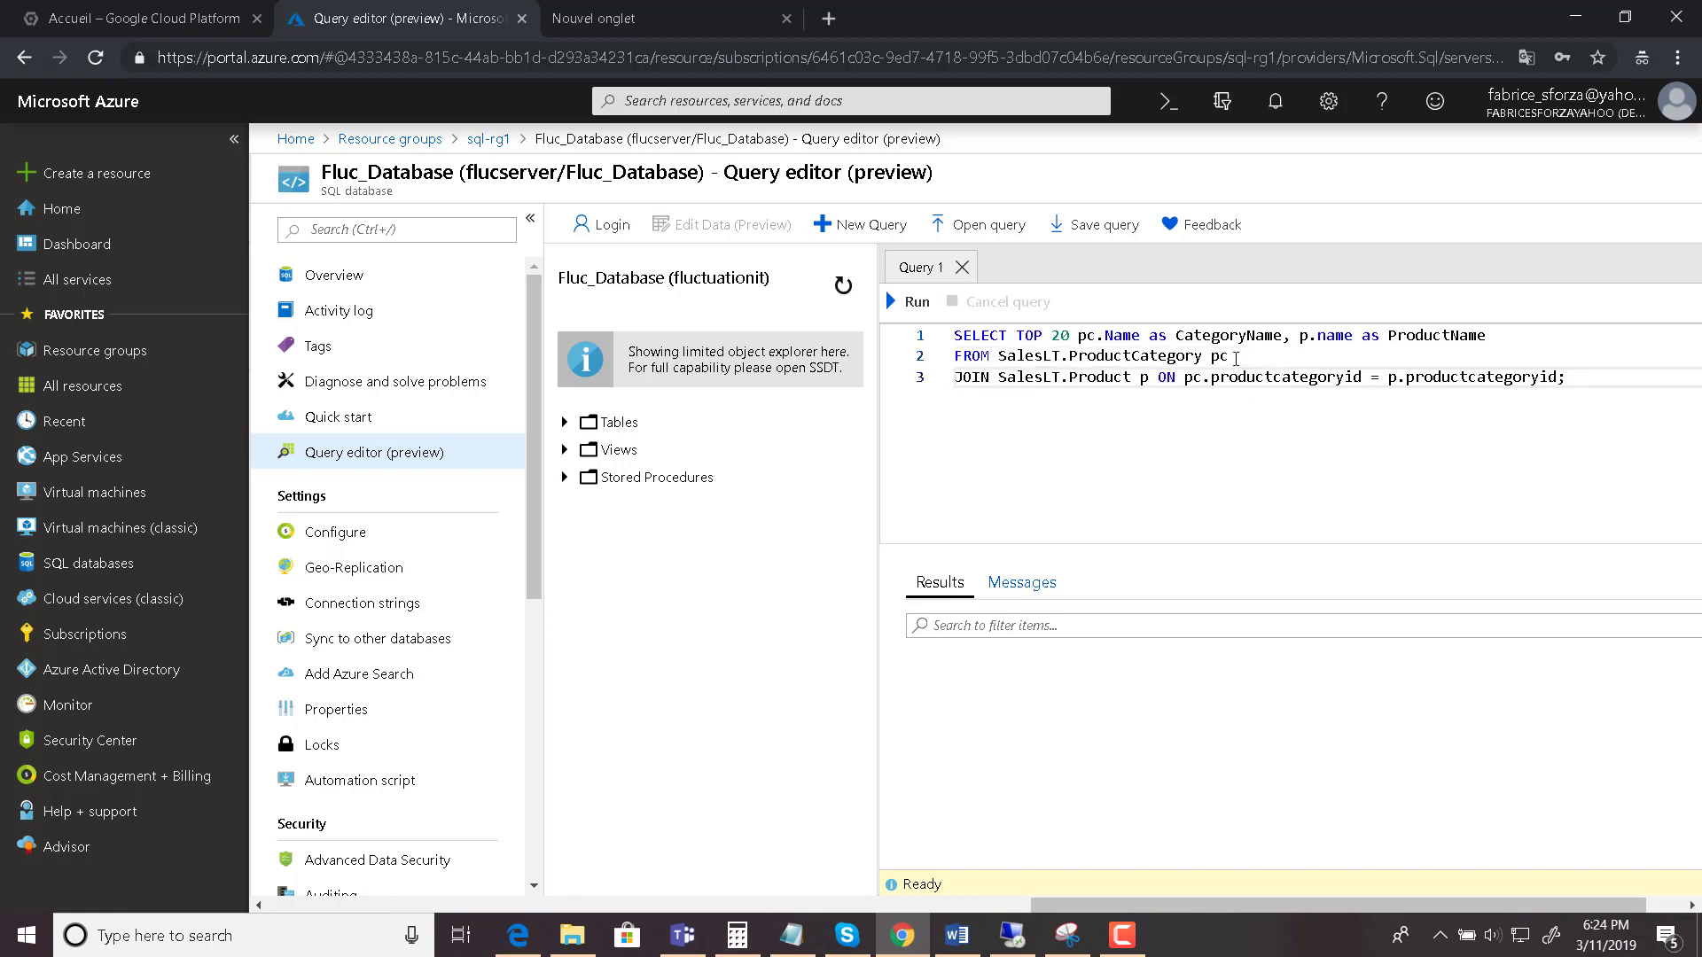
{"action": "left_click", "coordinate": [1158, 377]}
{"action": "key", "text": "Return"}
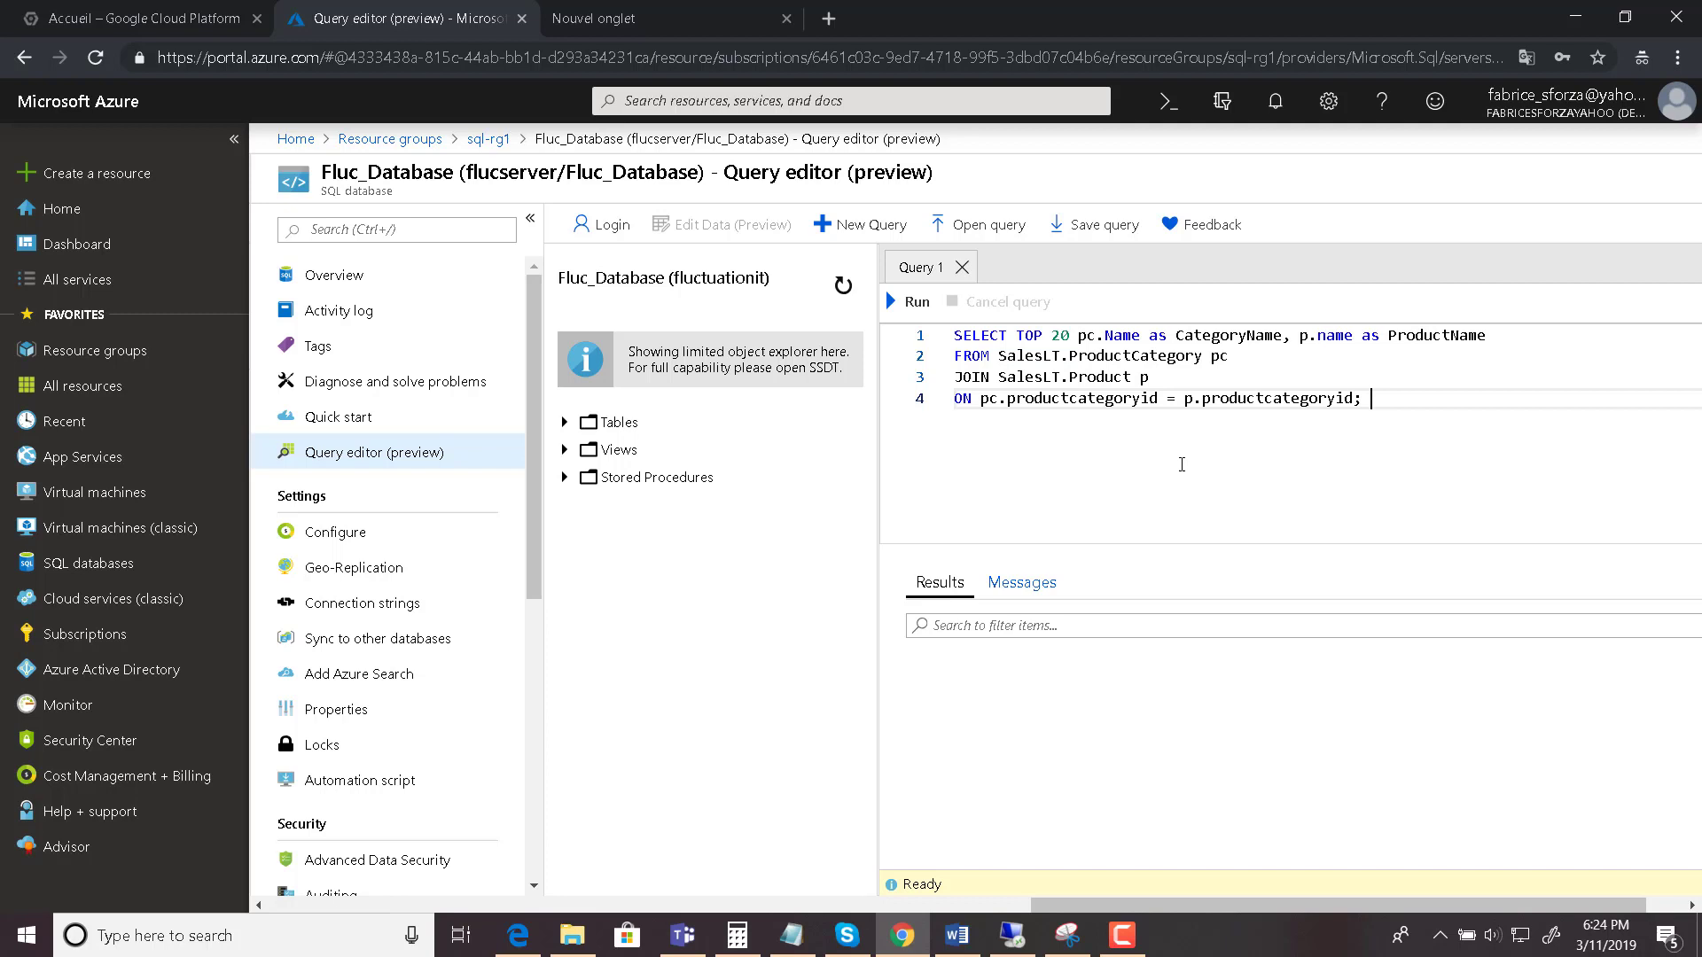
{"action": "left_click", "coordinate": [913, 301]}
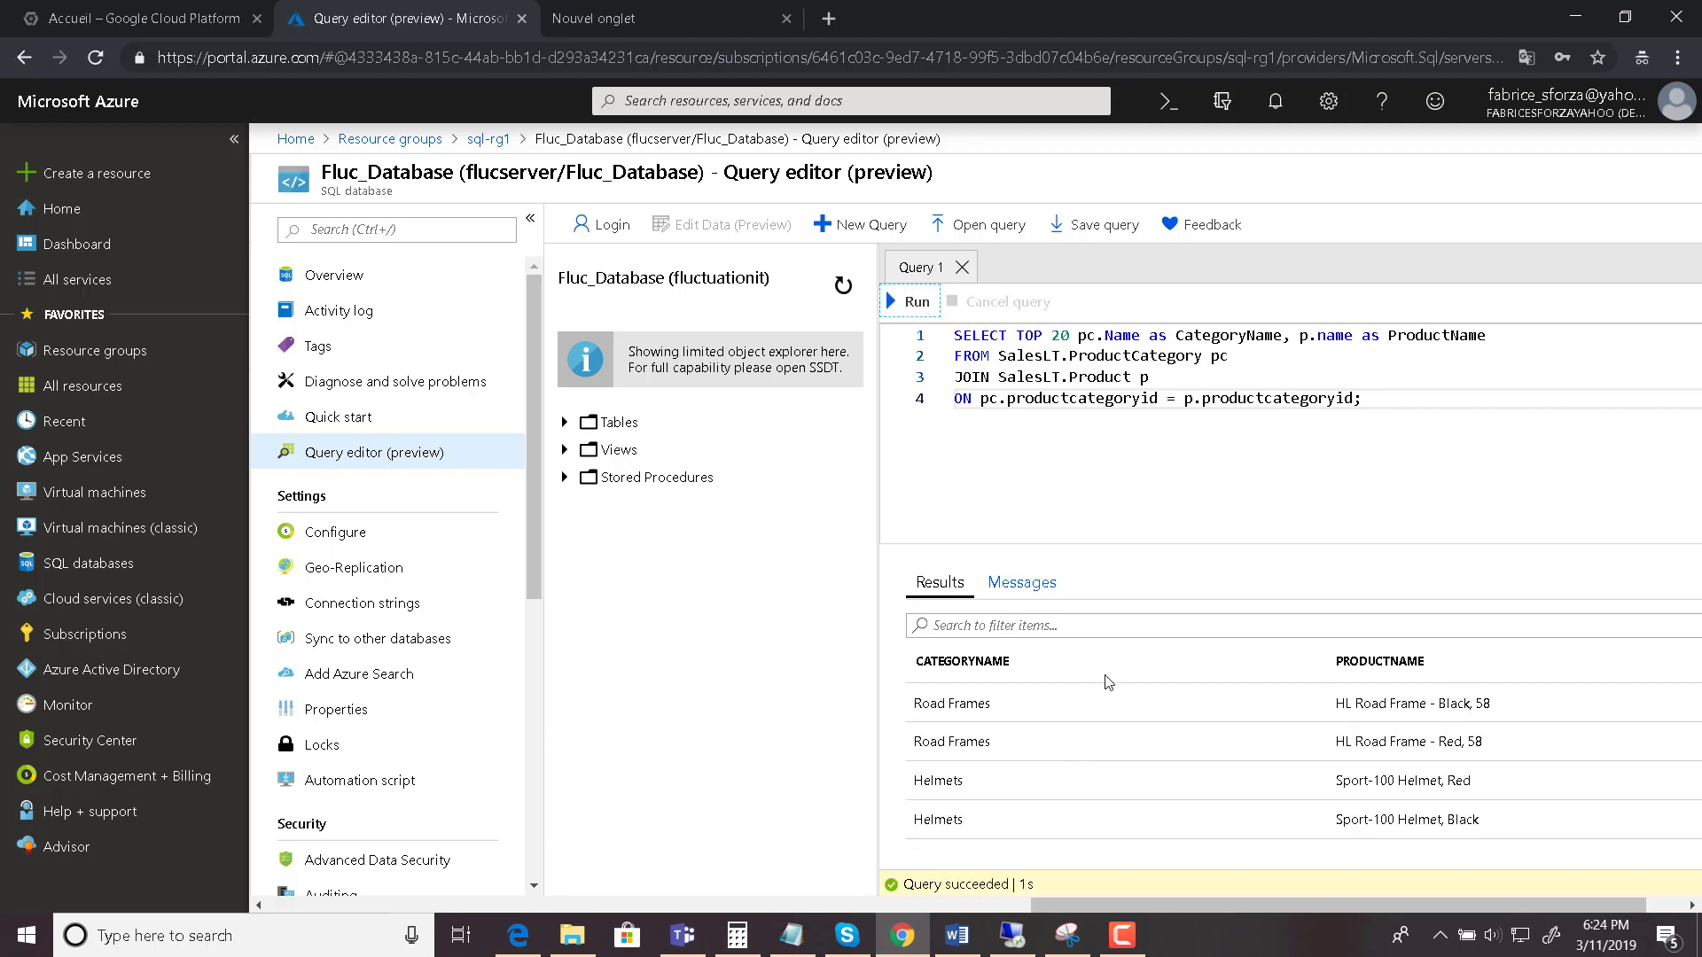
- Expand Tables and SalesLT.Product, inspect its Name and ProductNumber columns, then switch to Remote Desktop
{"action": "left_click", "coordinate": [570, 424]}
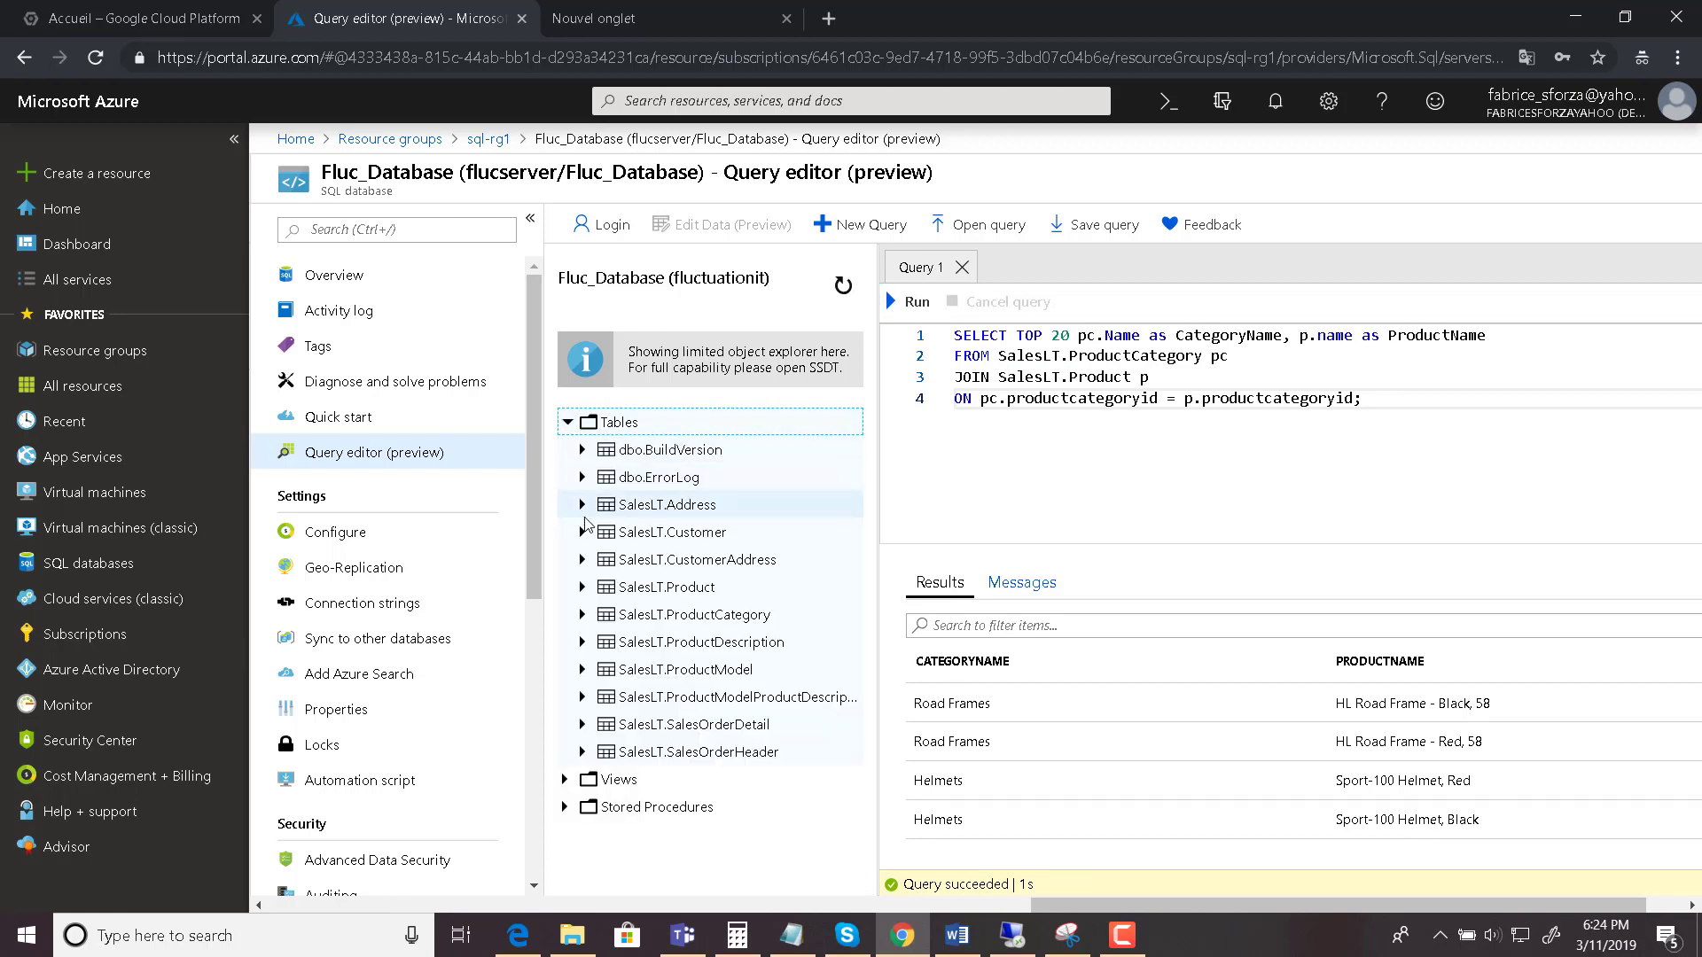
{"action": "left_click", "coordinate": [584, 589]}
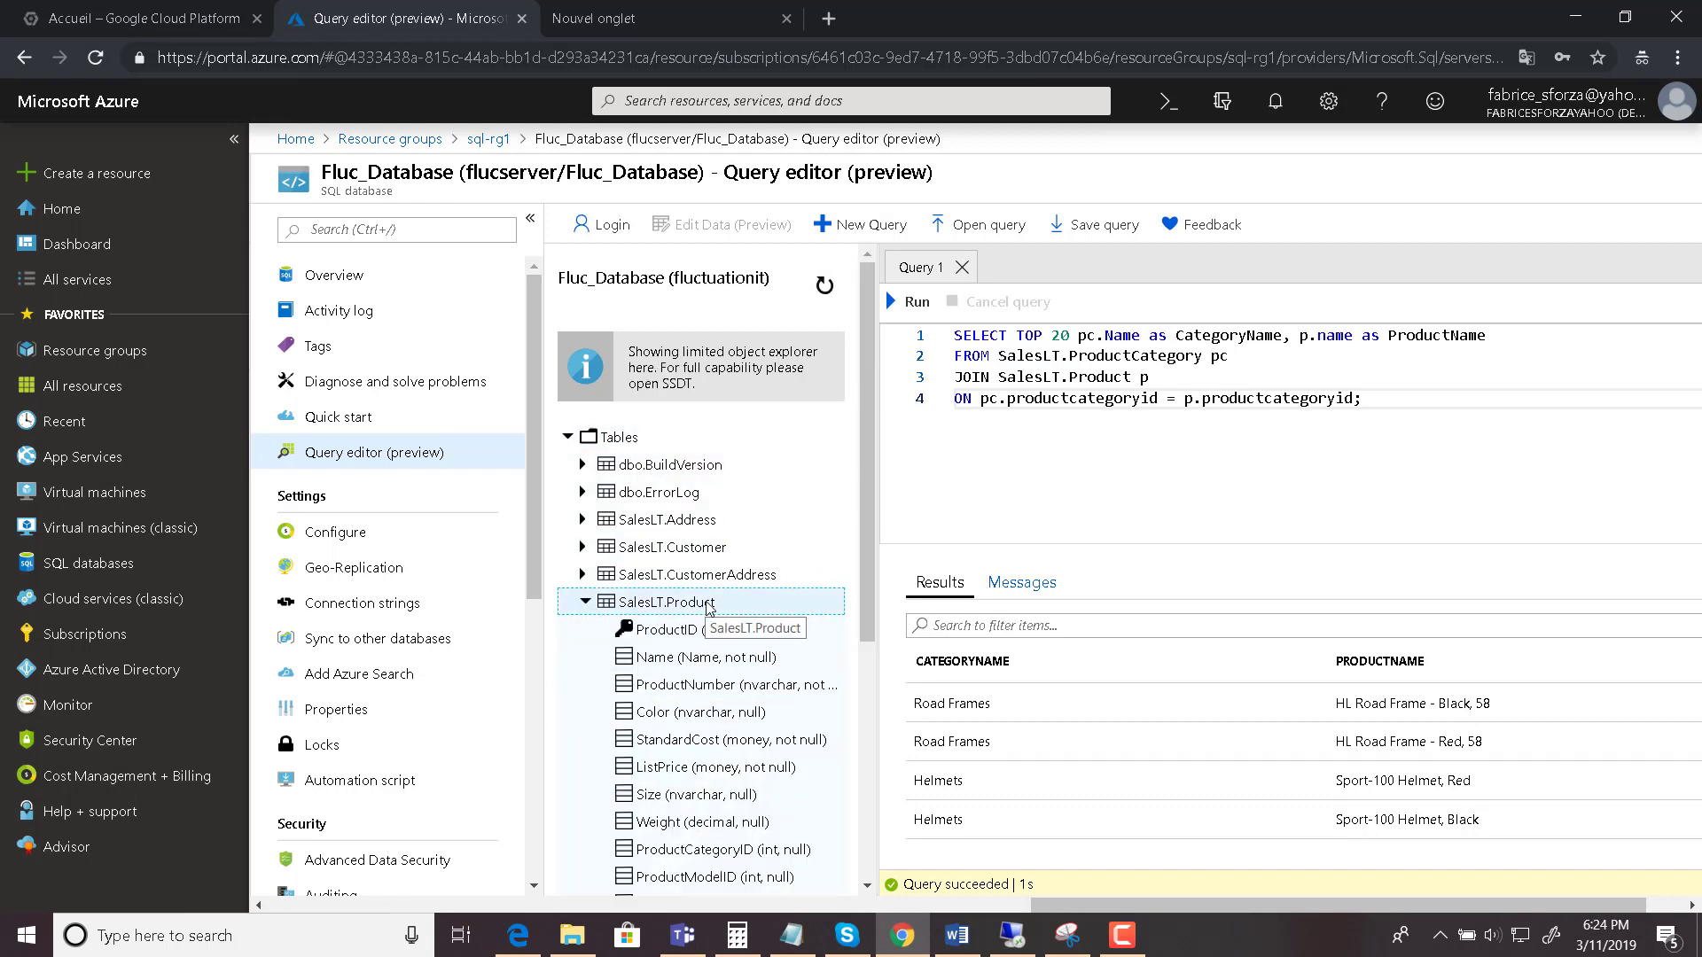
{"action": "left_click", "coordinate": [688, 663]}
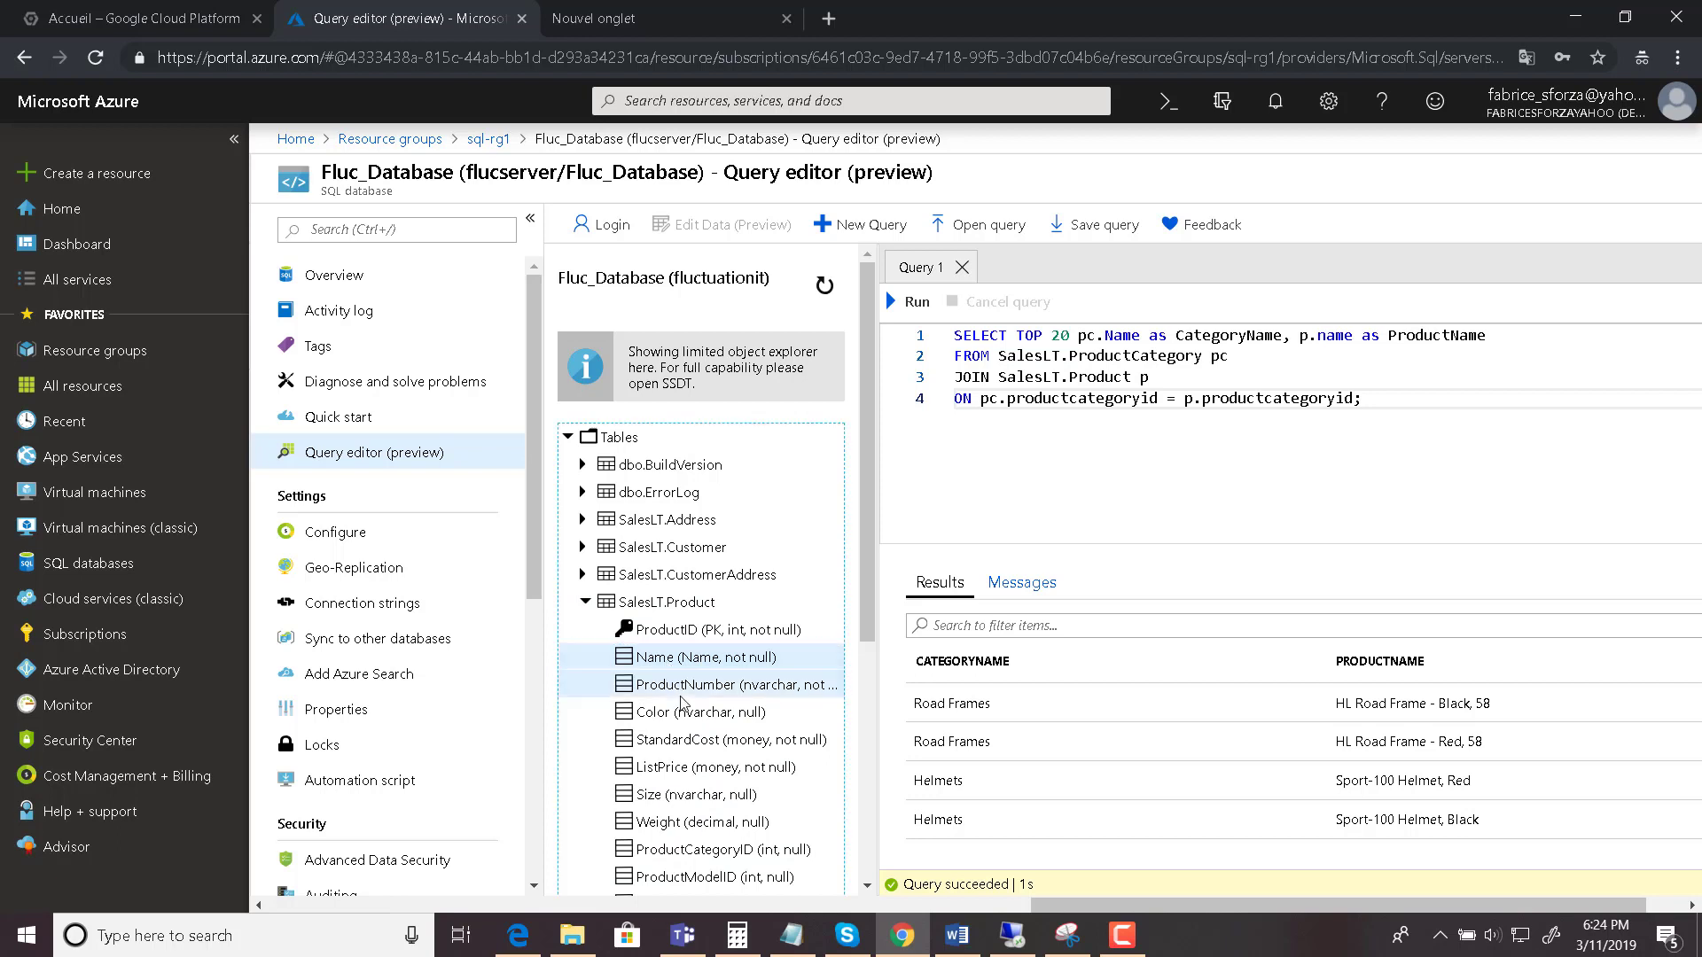
{"action": "left_click", "coordinate": [680, 686]}
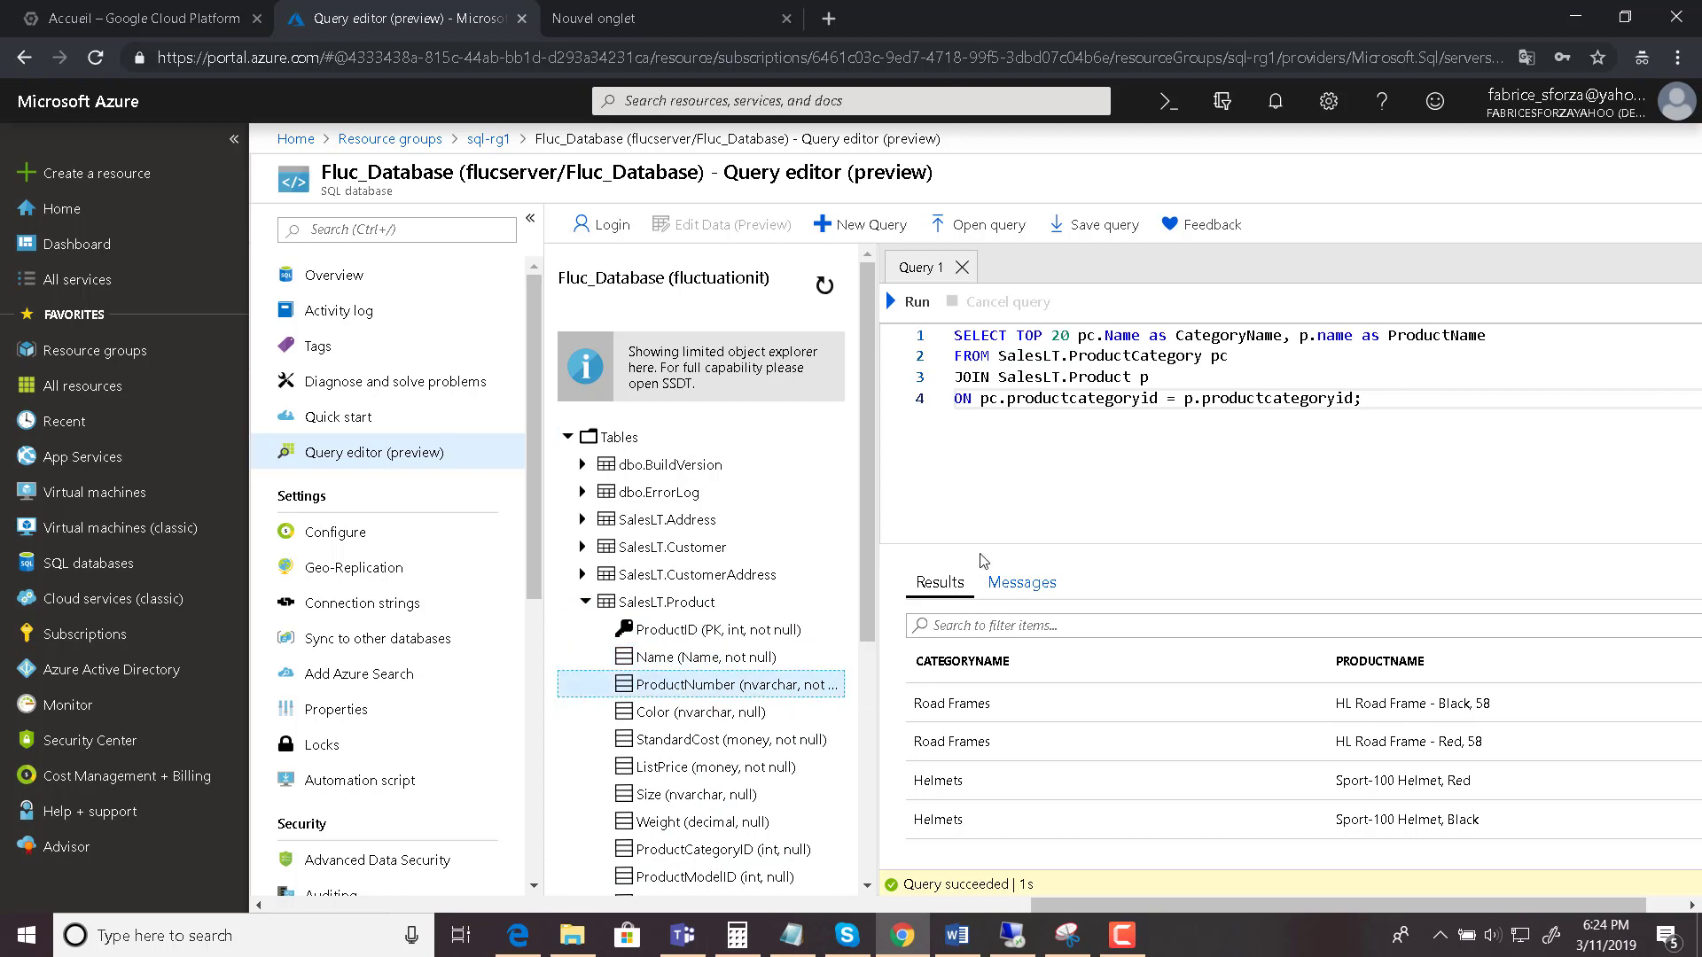
{"action": "left_click", "coordinate": [1012, 936]}
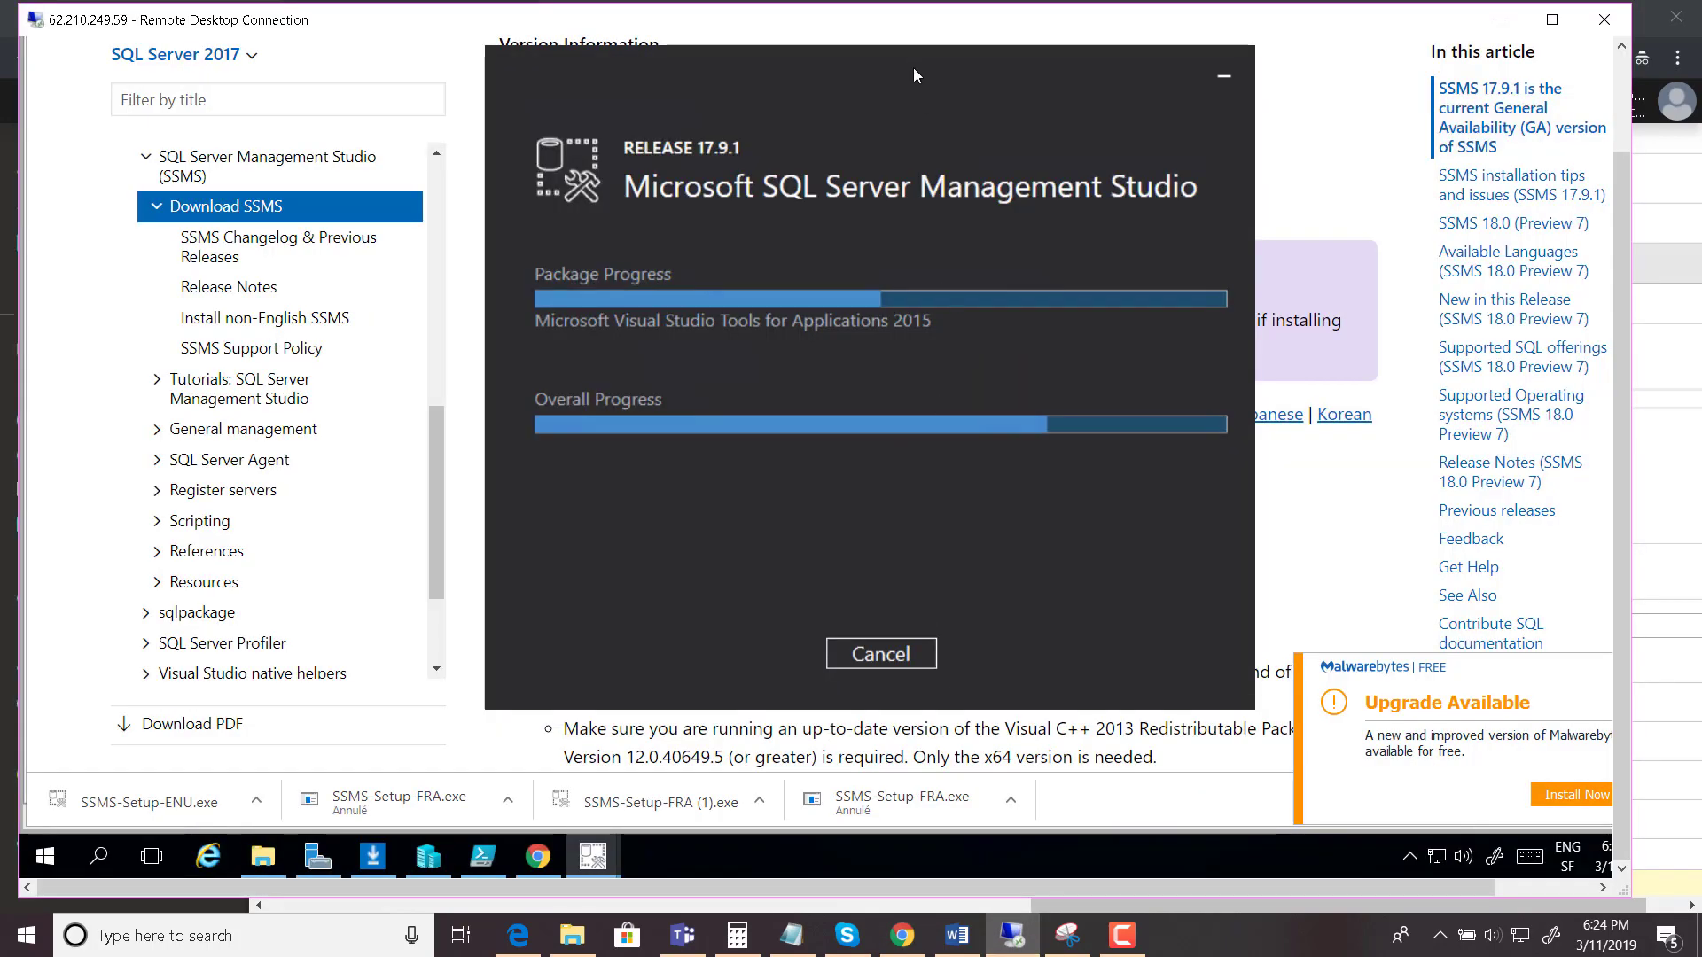
- Move the SSMS installer progress window aside and switch back to the local Chrome browser
{"action": "left_click_drag", "start_coordinate": [912, 67], "coordinate": [865, 78]}
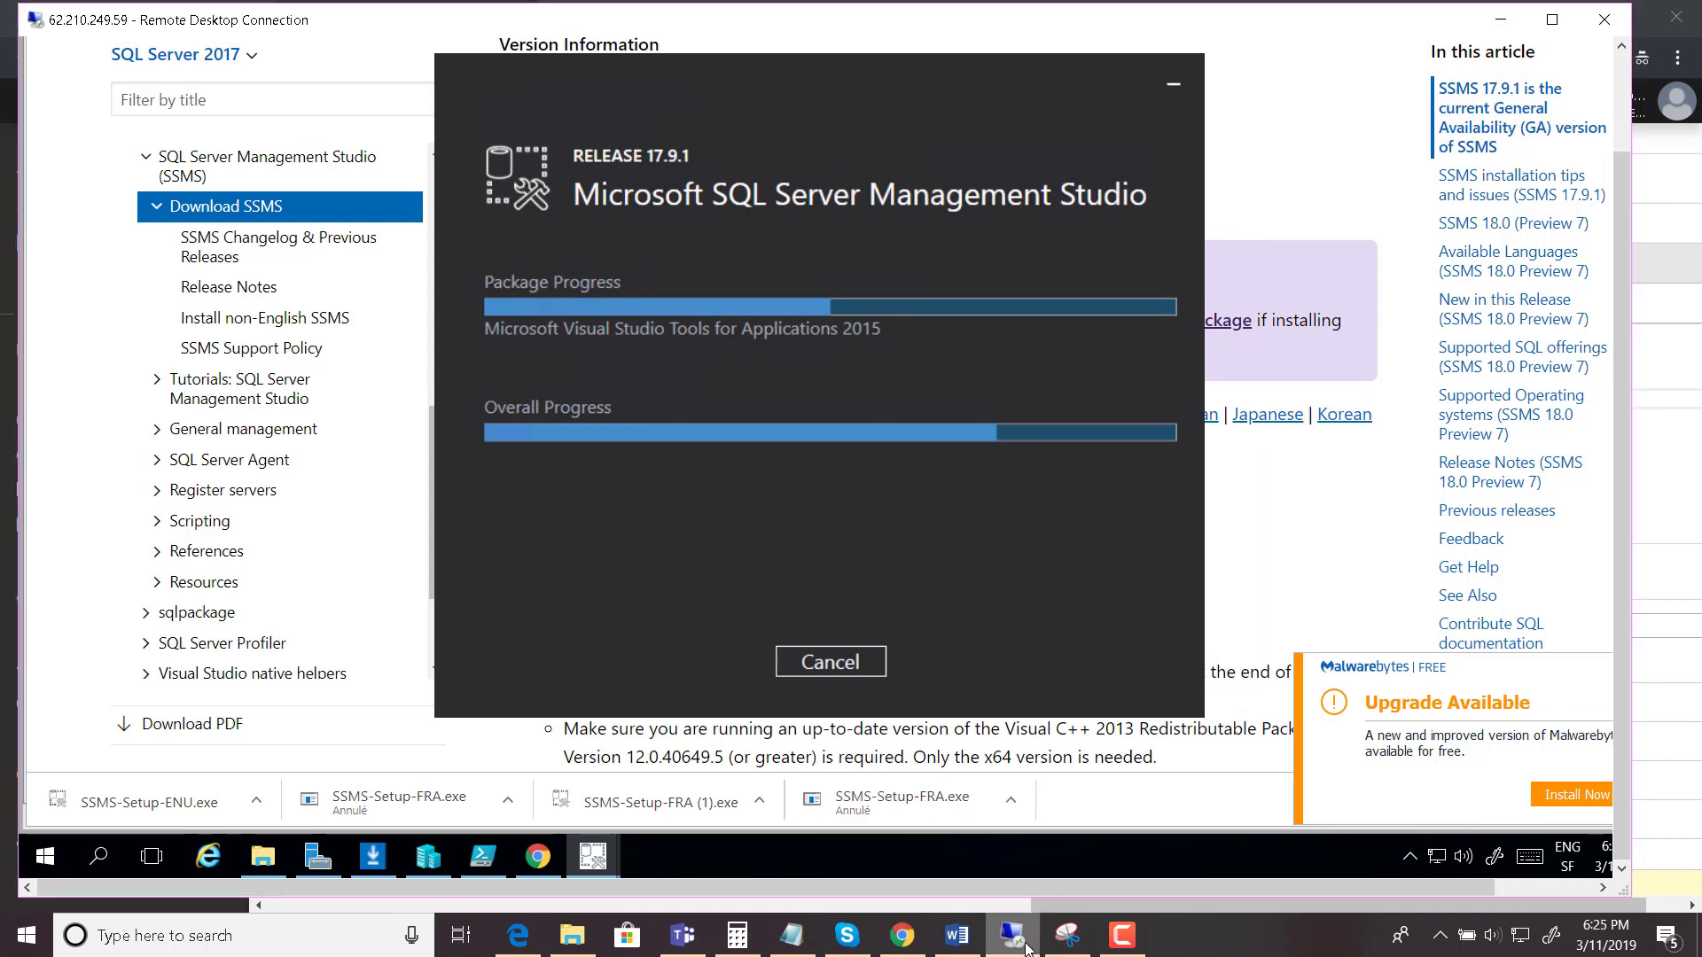
{"action": "left_click", "coordinate": [904, 936]}
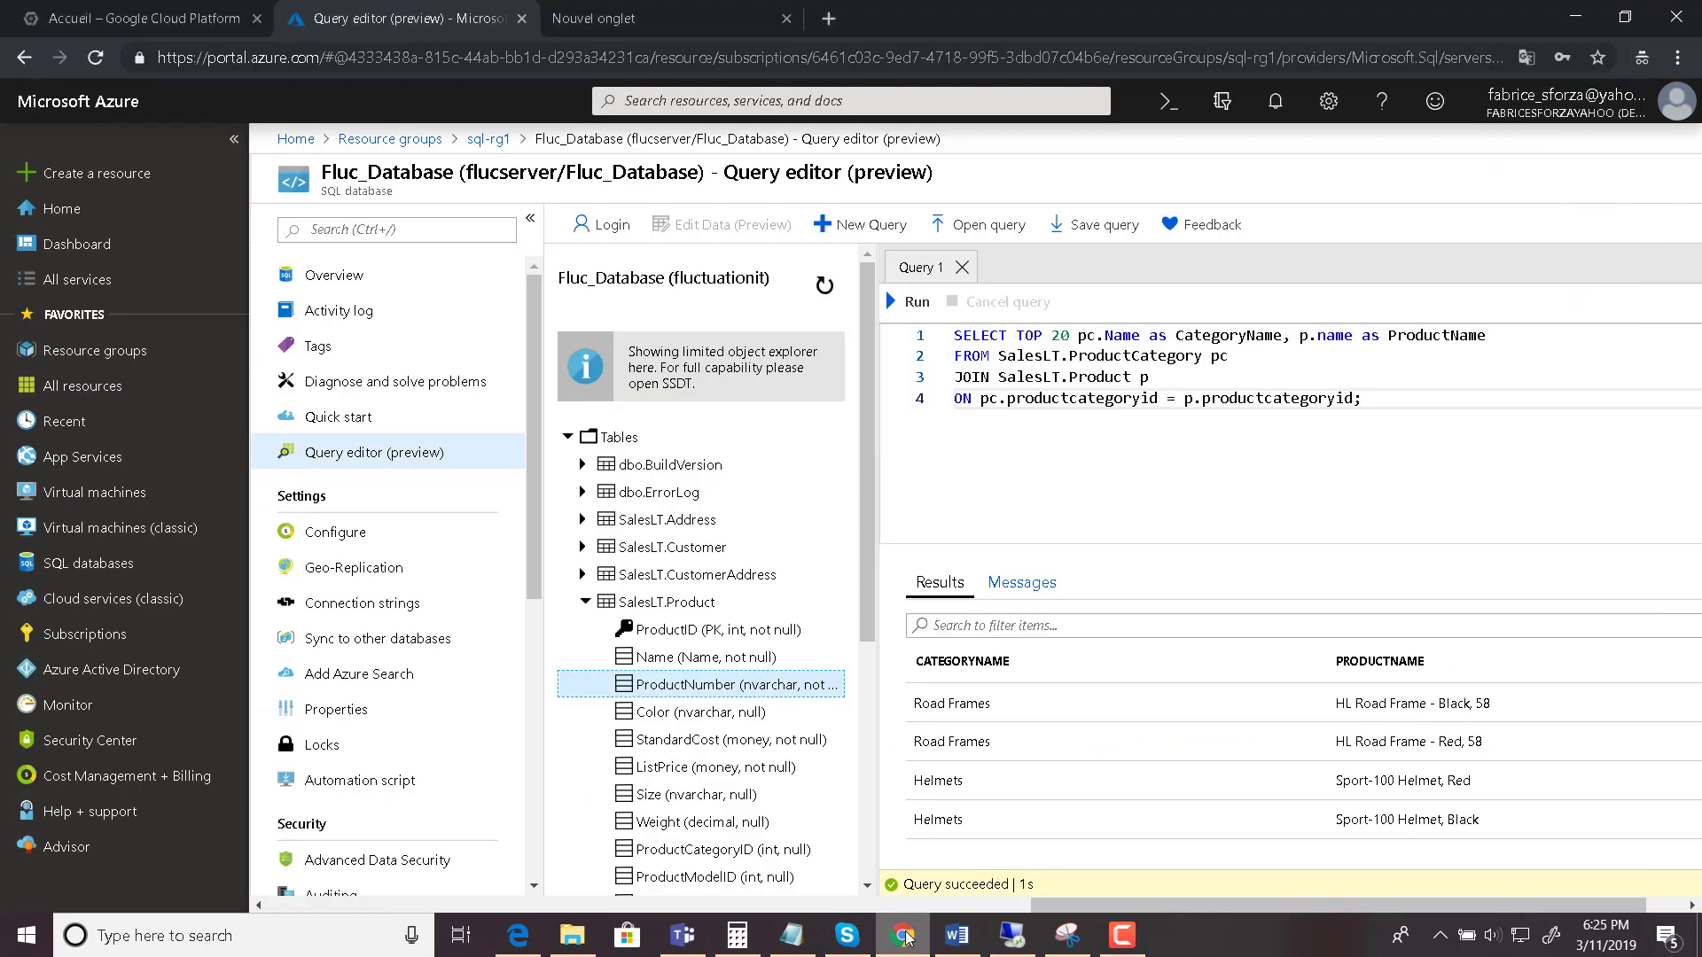
- Discard the query edits, return to sql-rg1, and open flucserver's firewall settings
{"action": "left_click", "coordinate": [483, 139]}
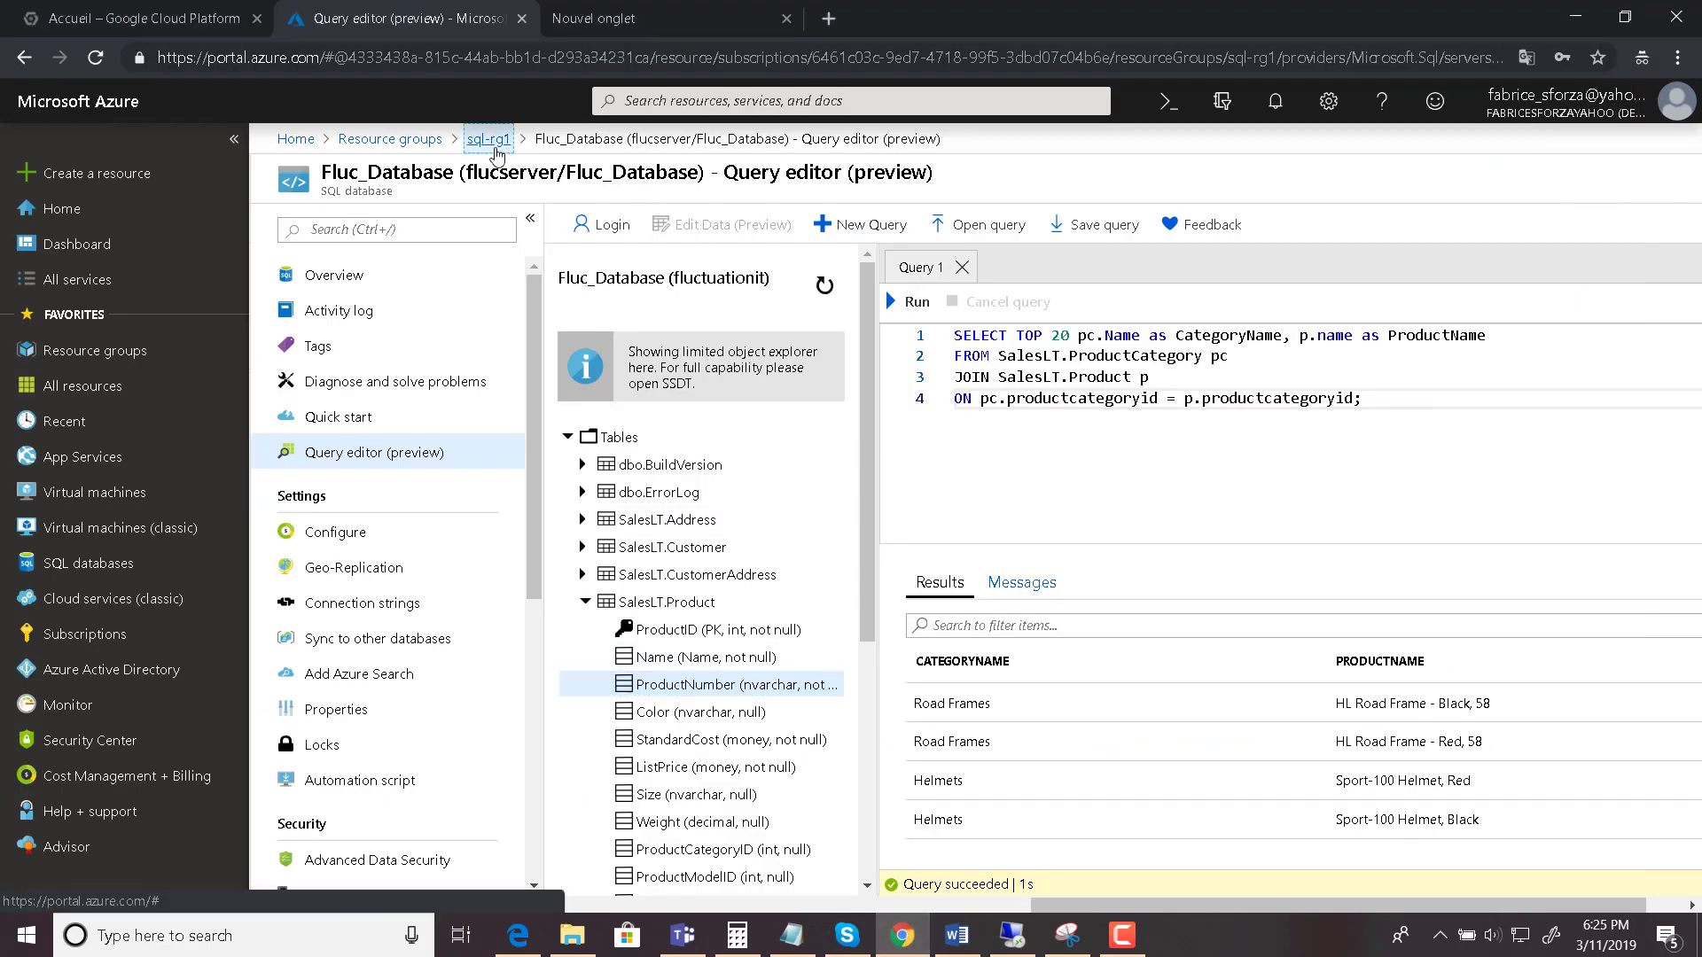
{"action": "left_click", "coordinate": [978, 185]}
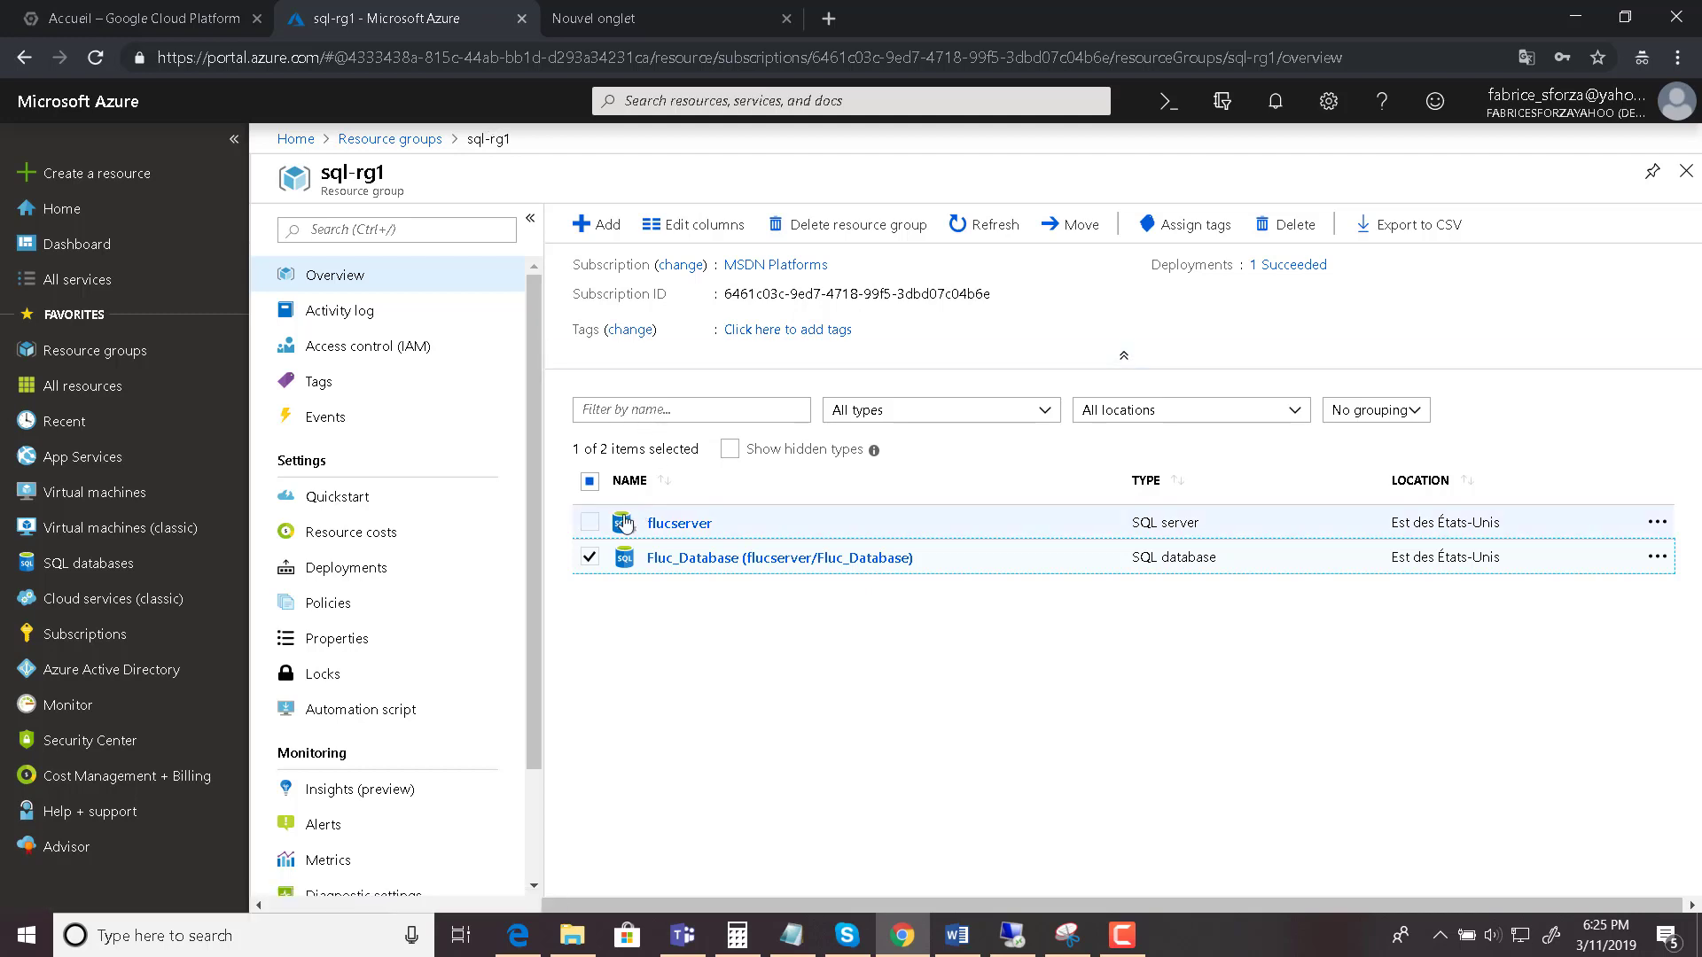
{"action": "left_click", "coordinate": [590, 557]}
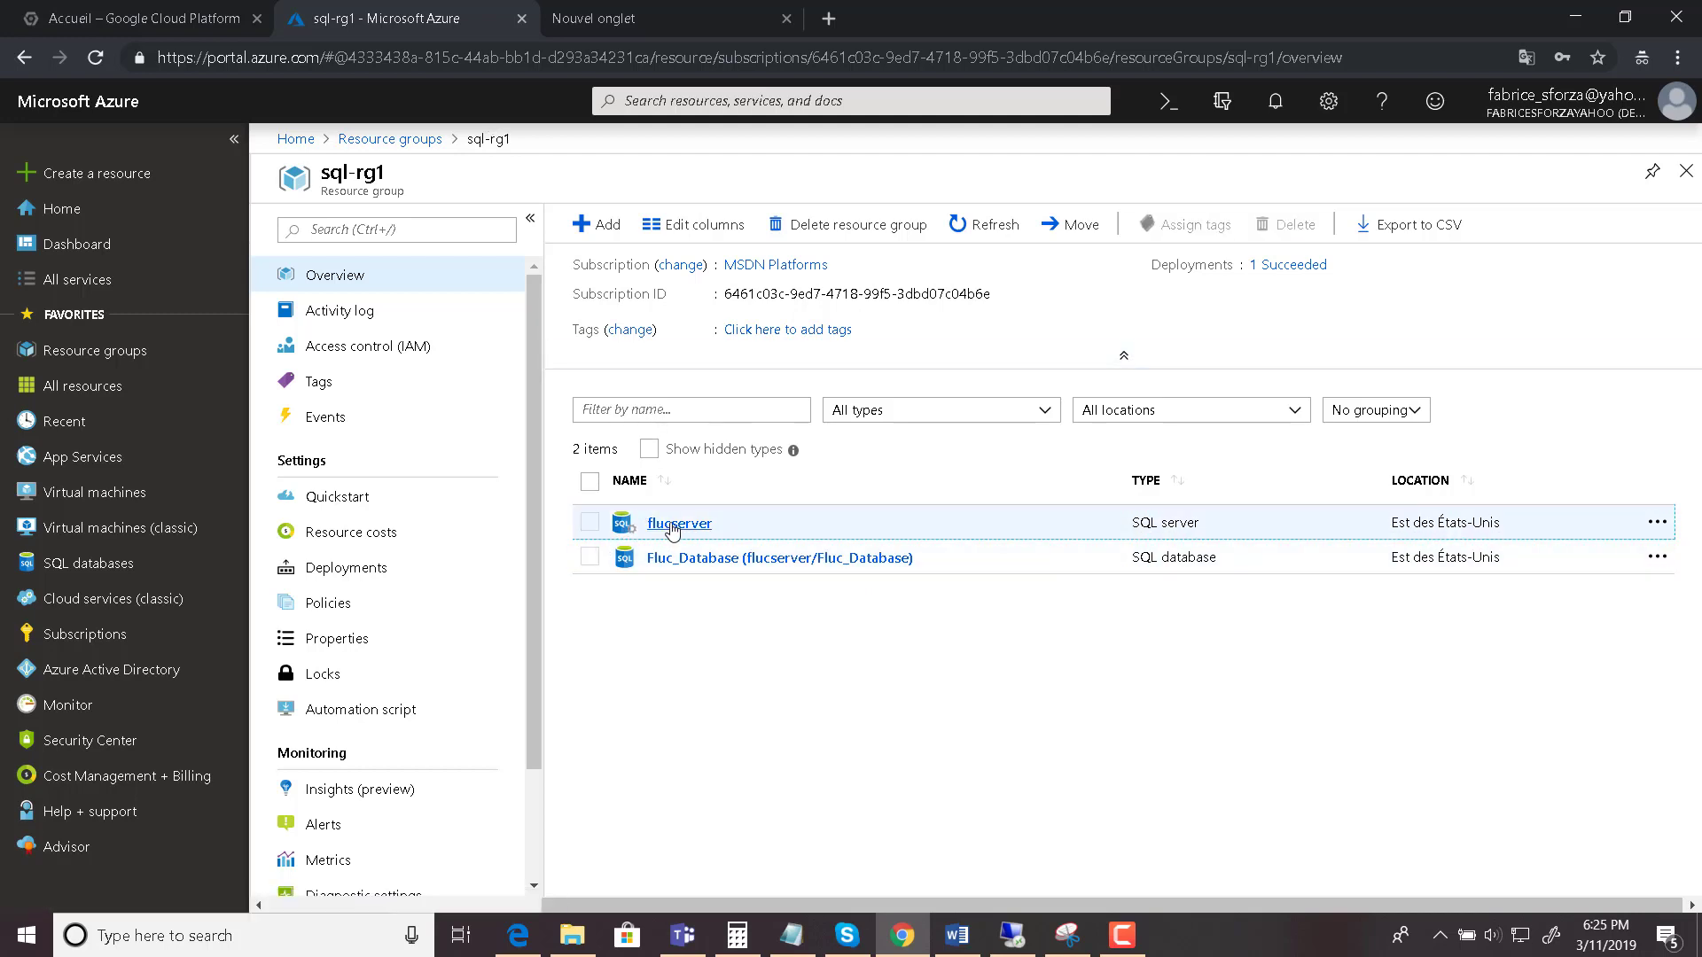
{"action": "left_click", "coordinate": [673, 525]}
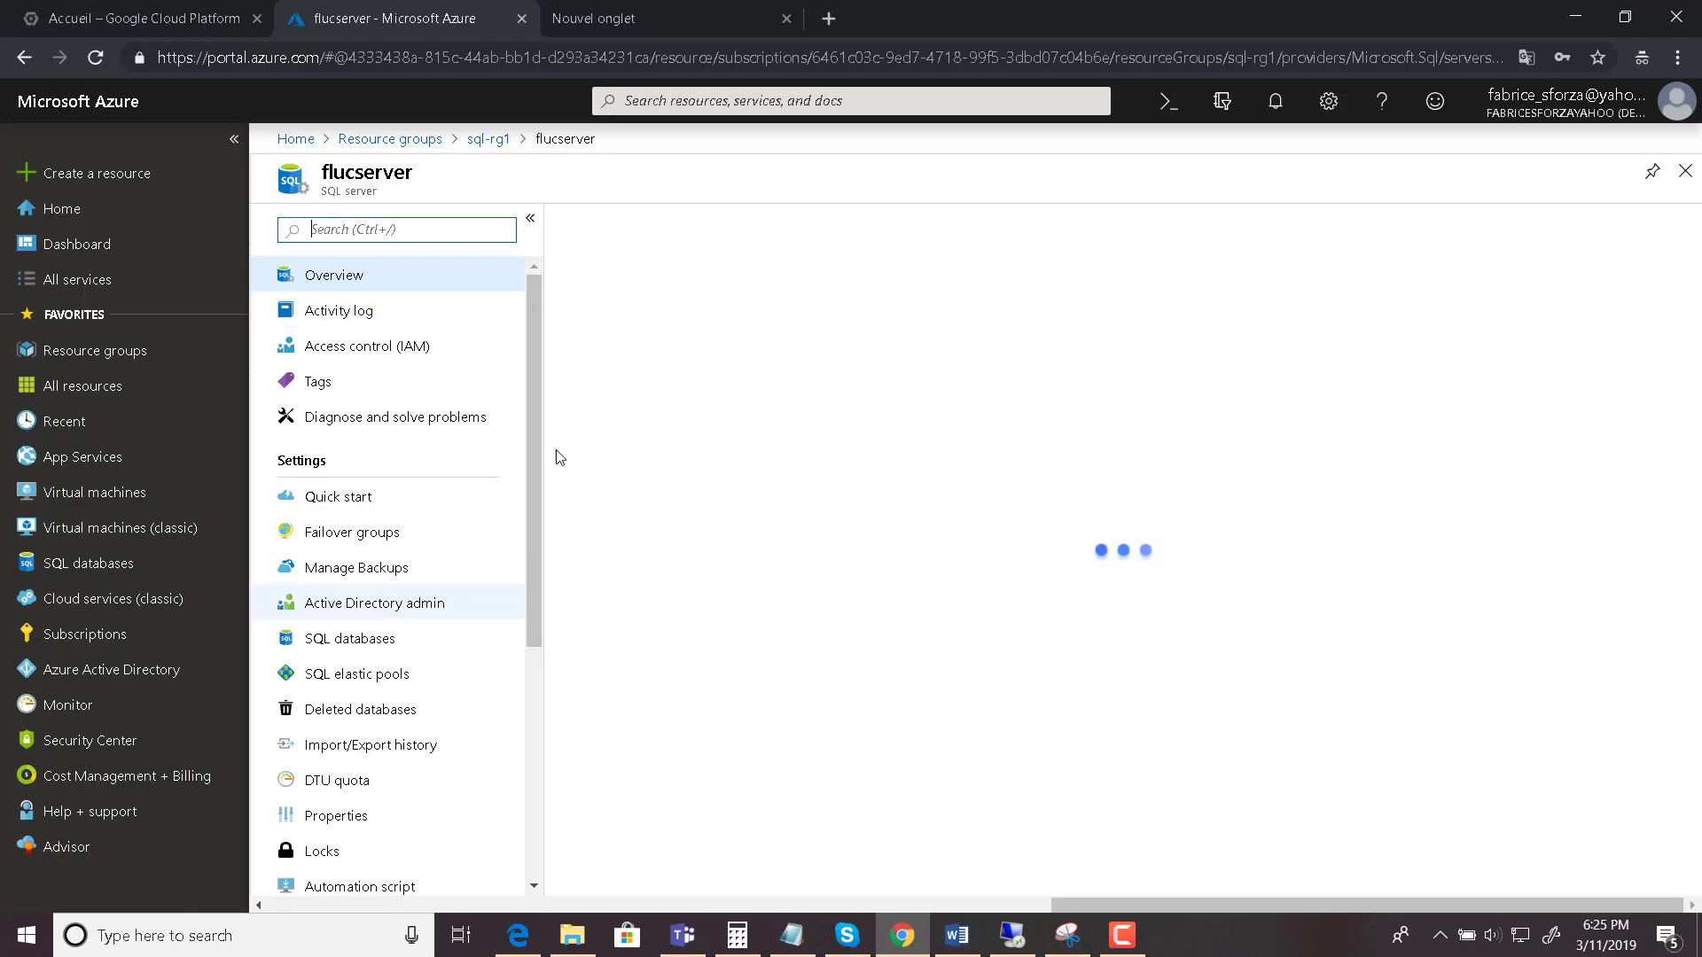
{"action": "scroll", "coordinate": [525, 529], "scroll_direction": "down", "scroll_amount": 5}
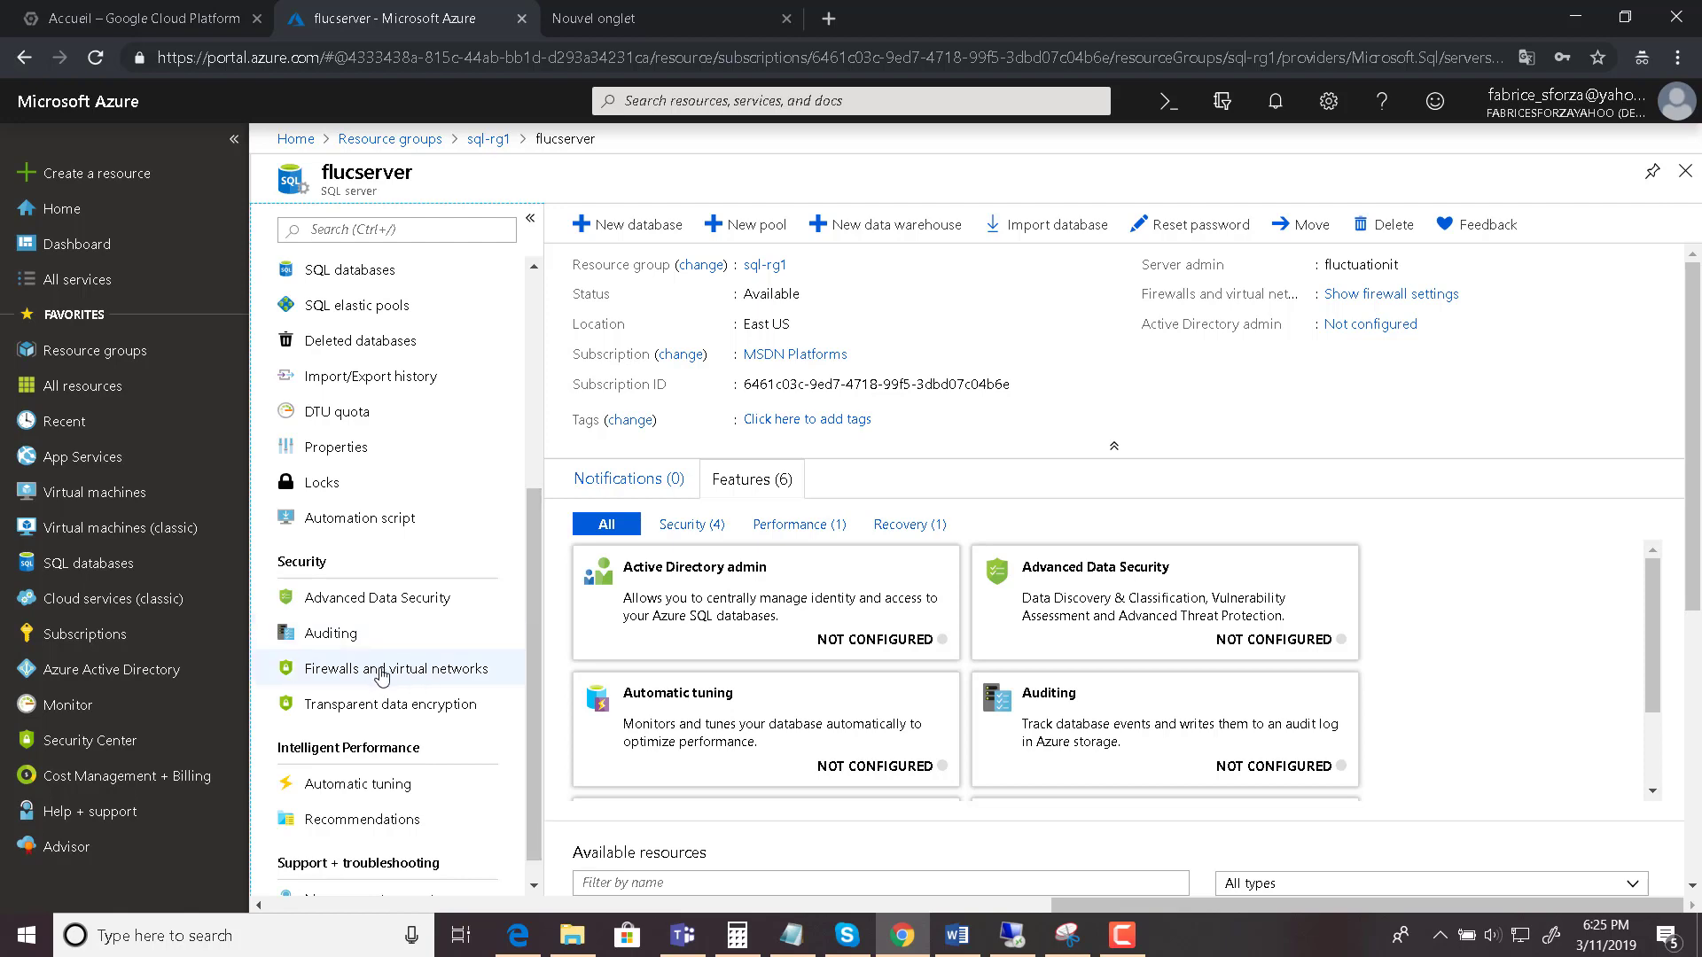
{"action": "left_click", "coordinate": [373, 674]}
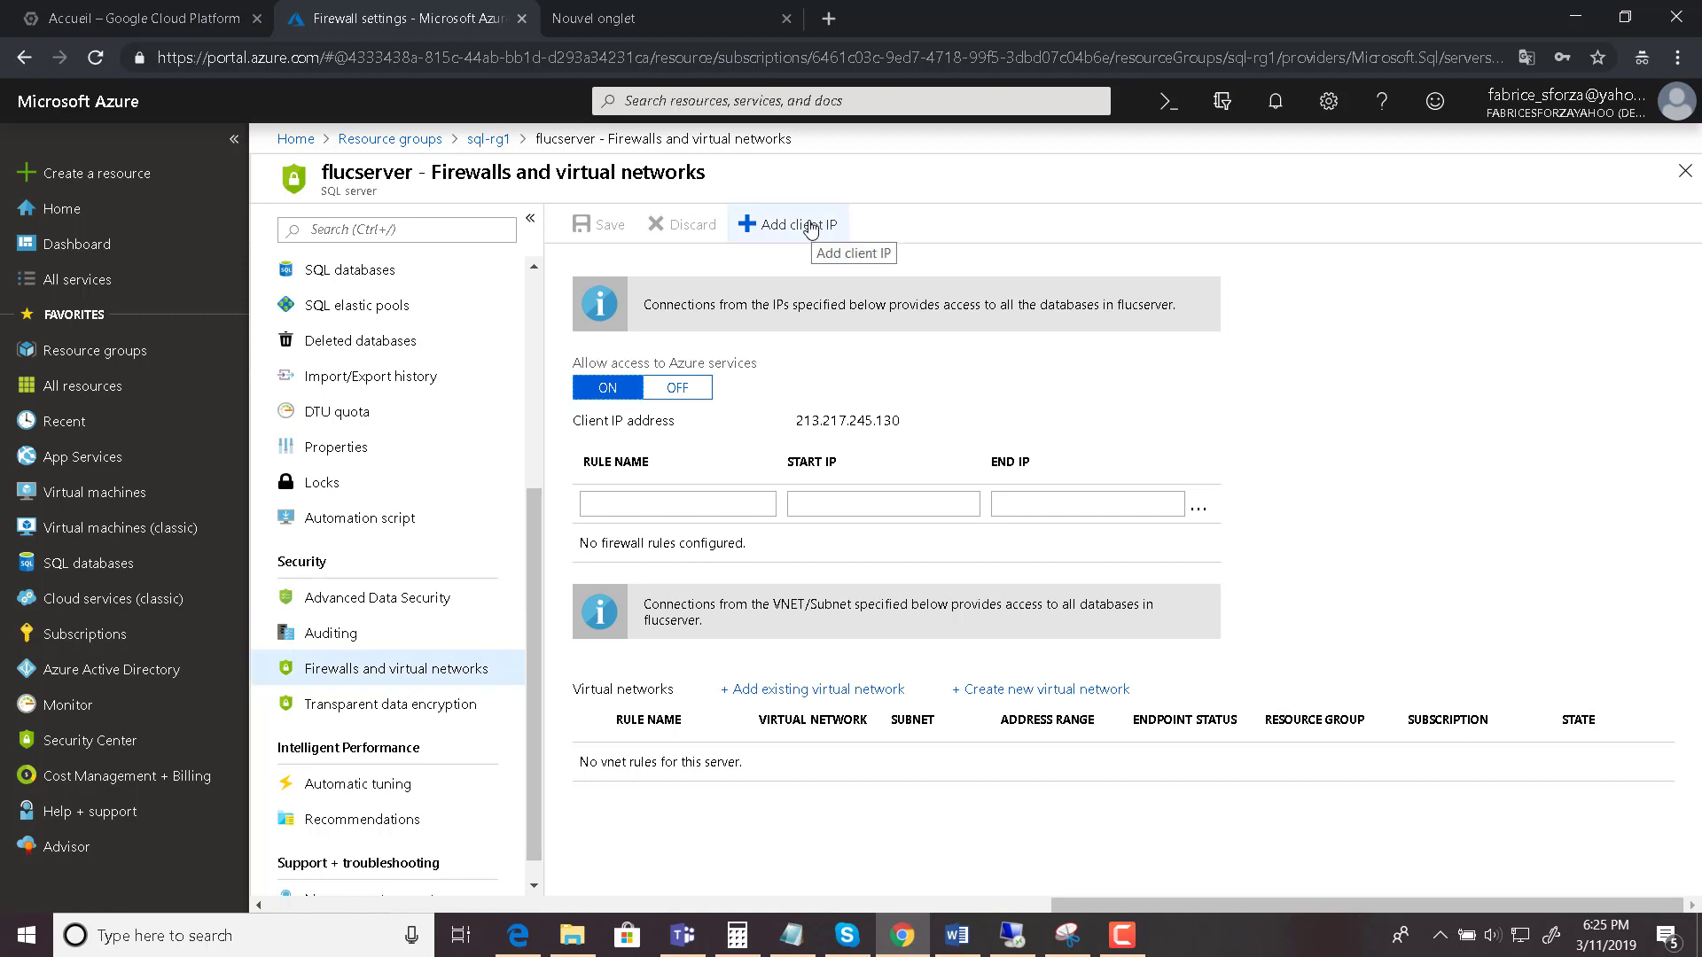
{"action": "left_click", "coordinate": [804, 228]}
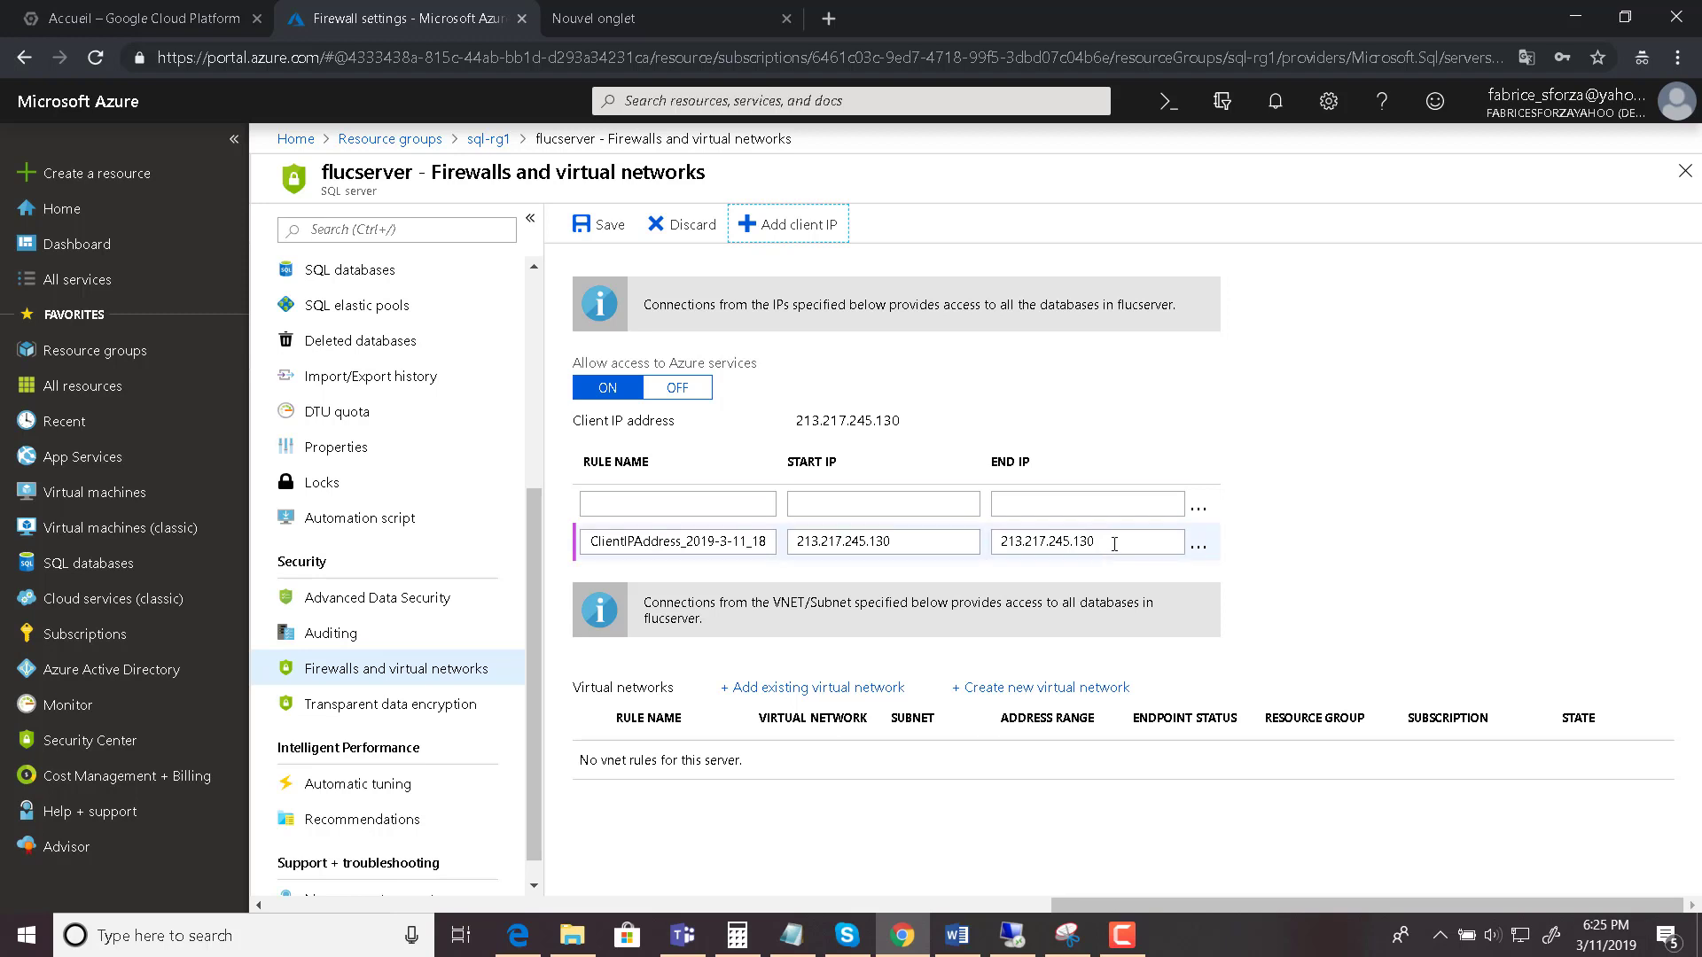
{"action": "left_click_drag", "start_coordinate": [806, 421], "coordinate": [859, 418]}
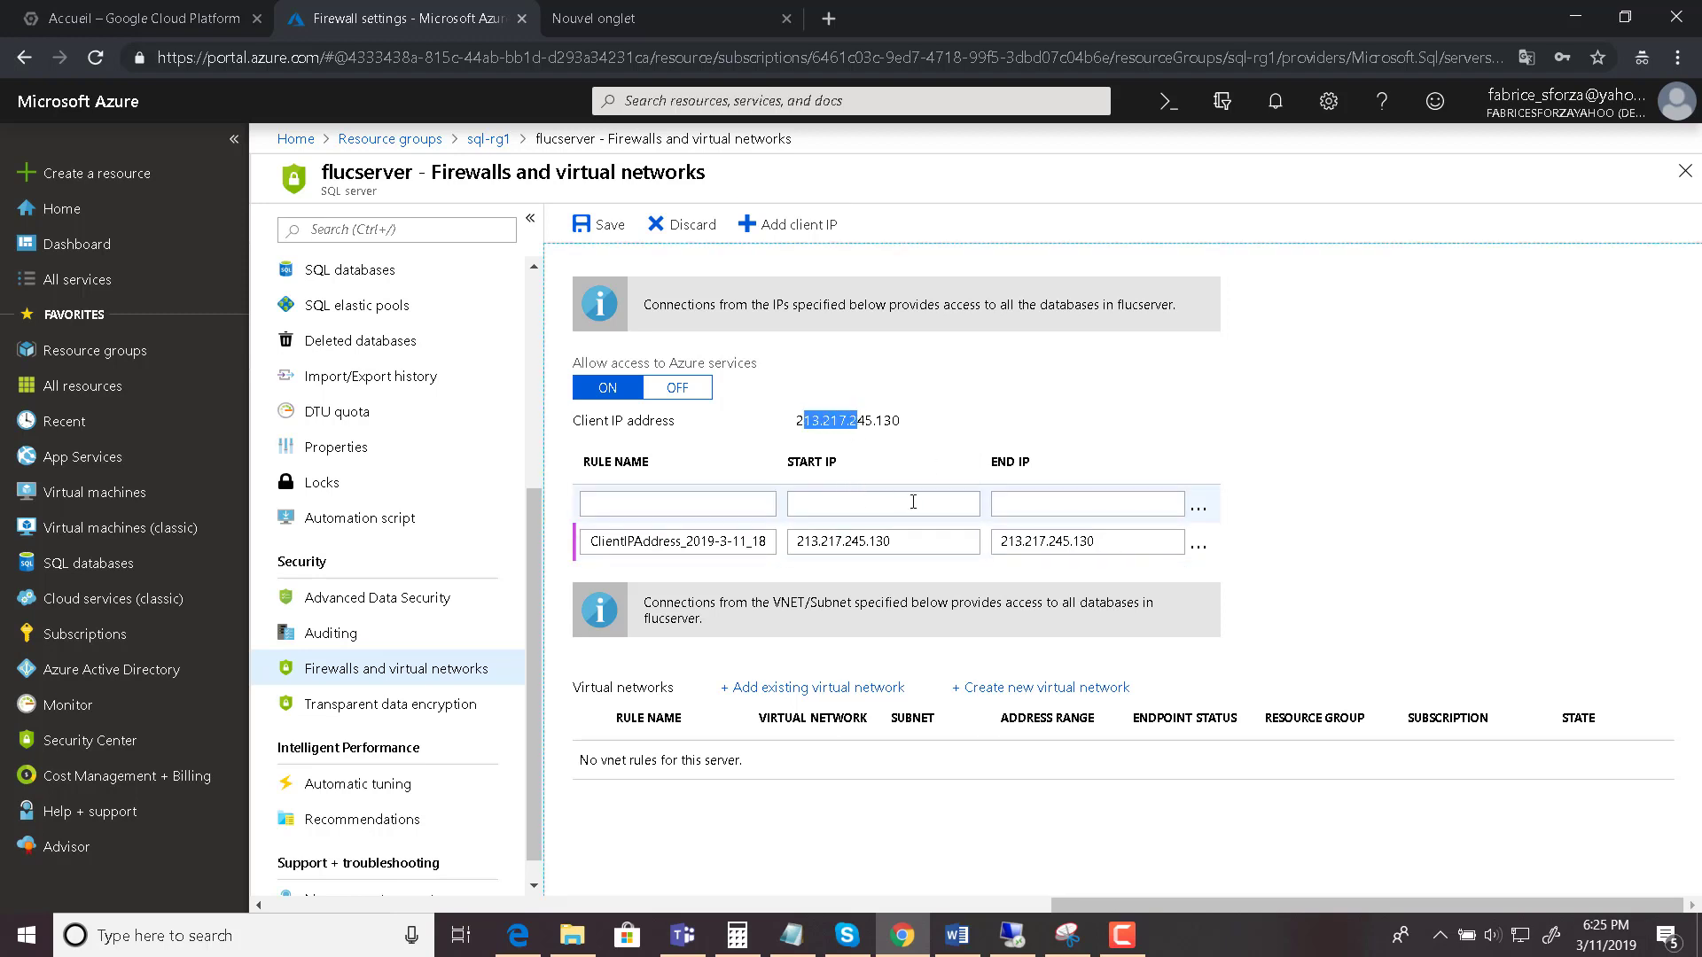
{"action": "left_click", "coordinate": [612, 226]}
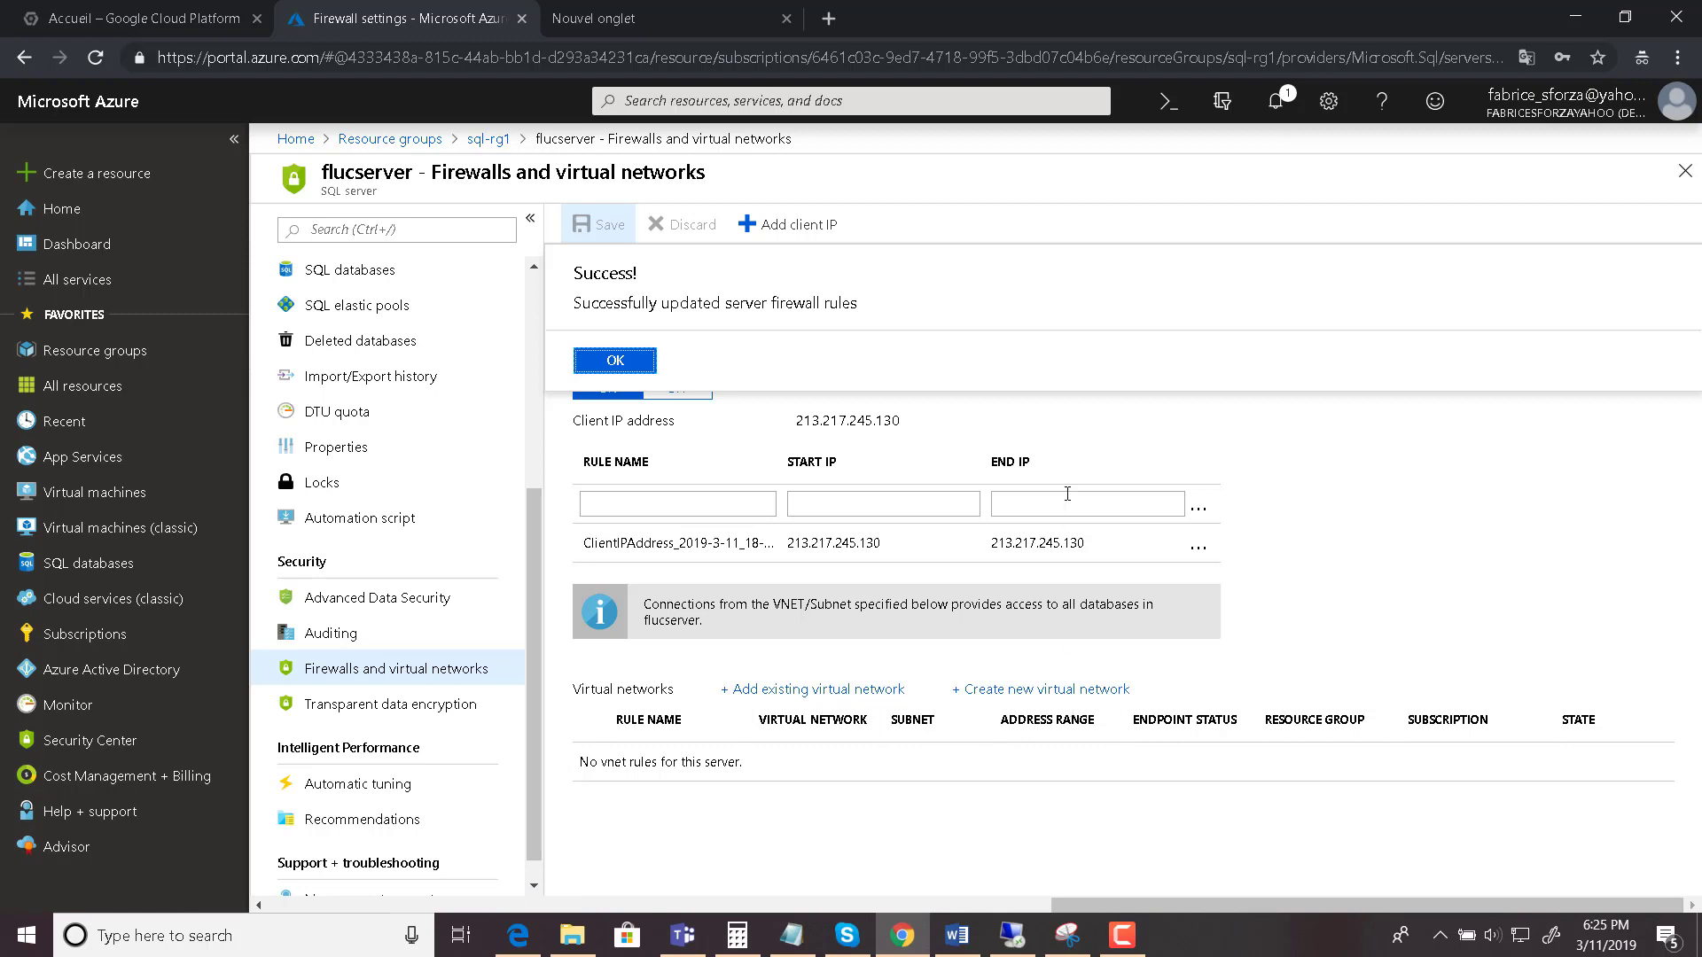
{"action": "left_click", "coordinate": [1378, 513]}
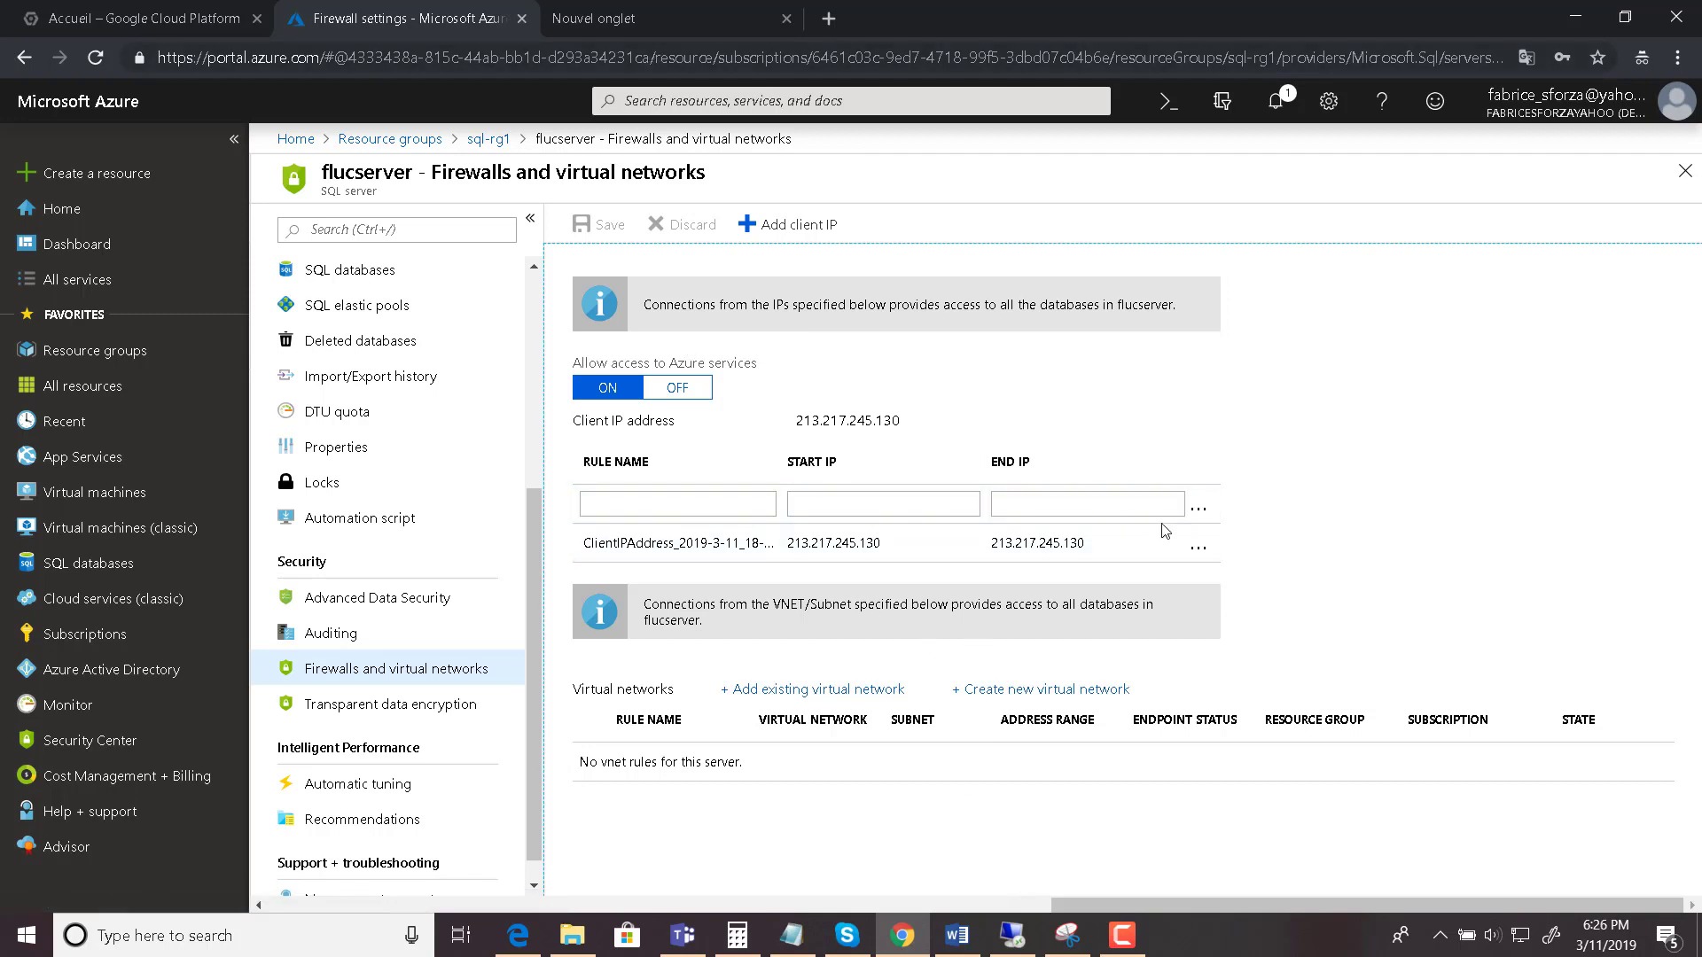
- On the remote server, search 'show my ip' in a new Chrome tab and copy 62.210.249.59
{"action": "left_click", "coordinate": [1013, 936]}
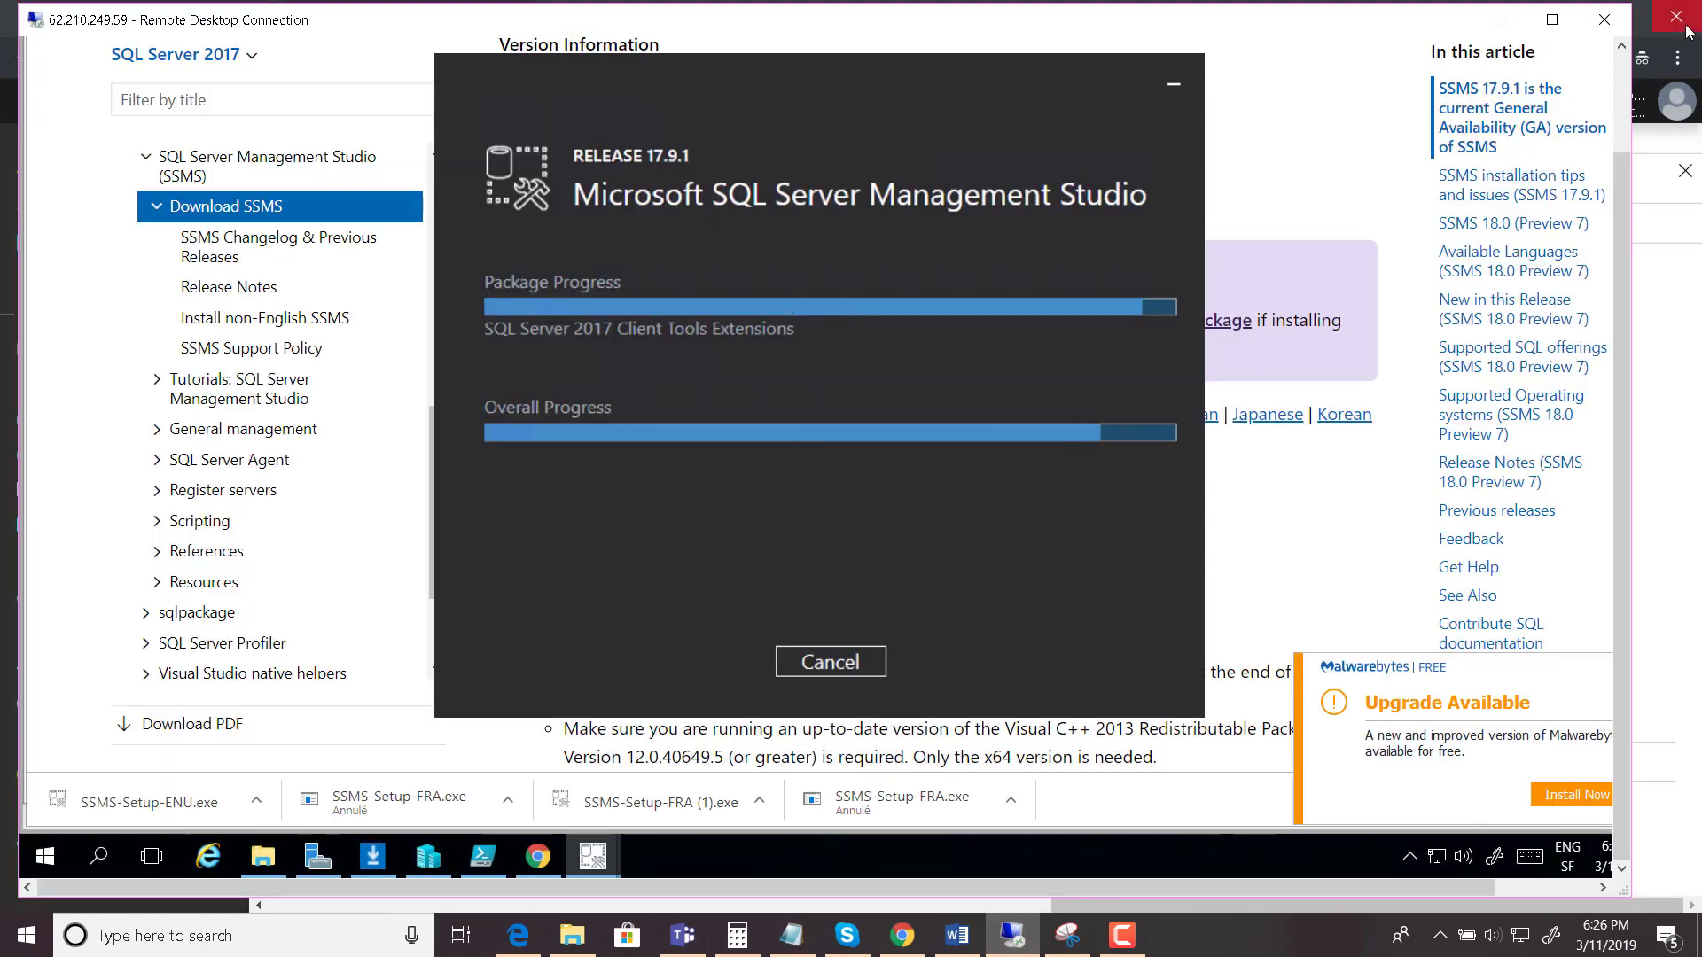
{"action": "left_click", "coordinate": [1502, 21]}
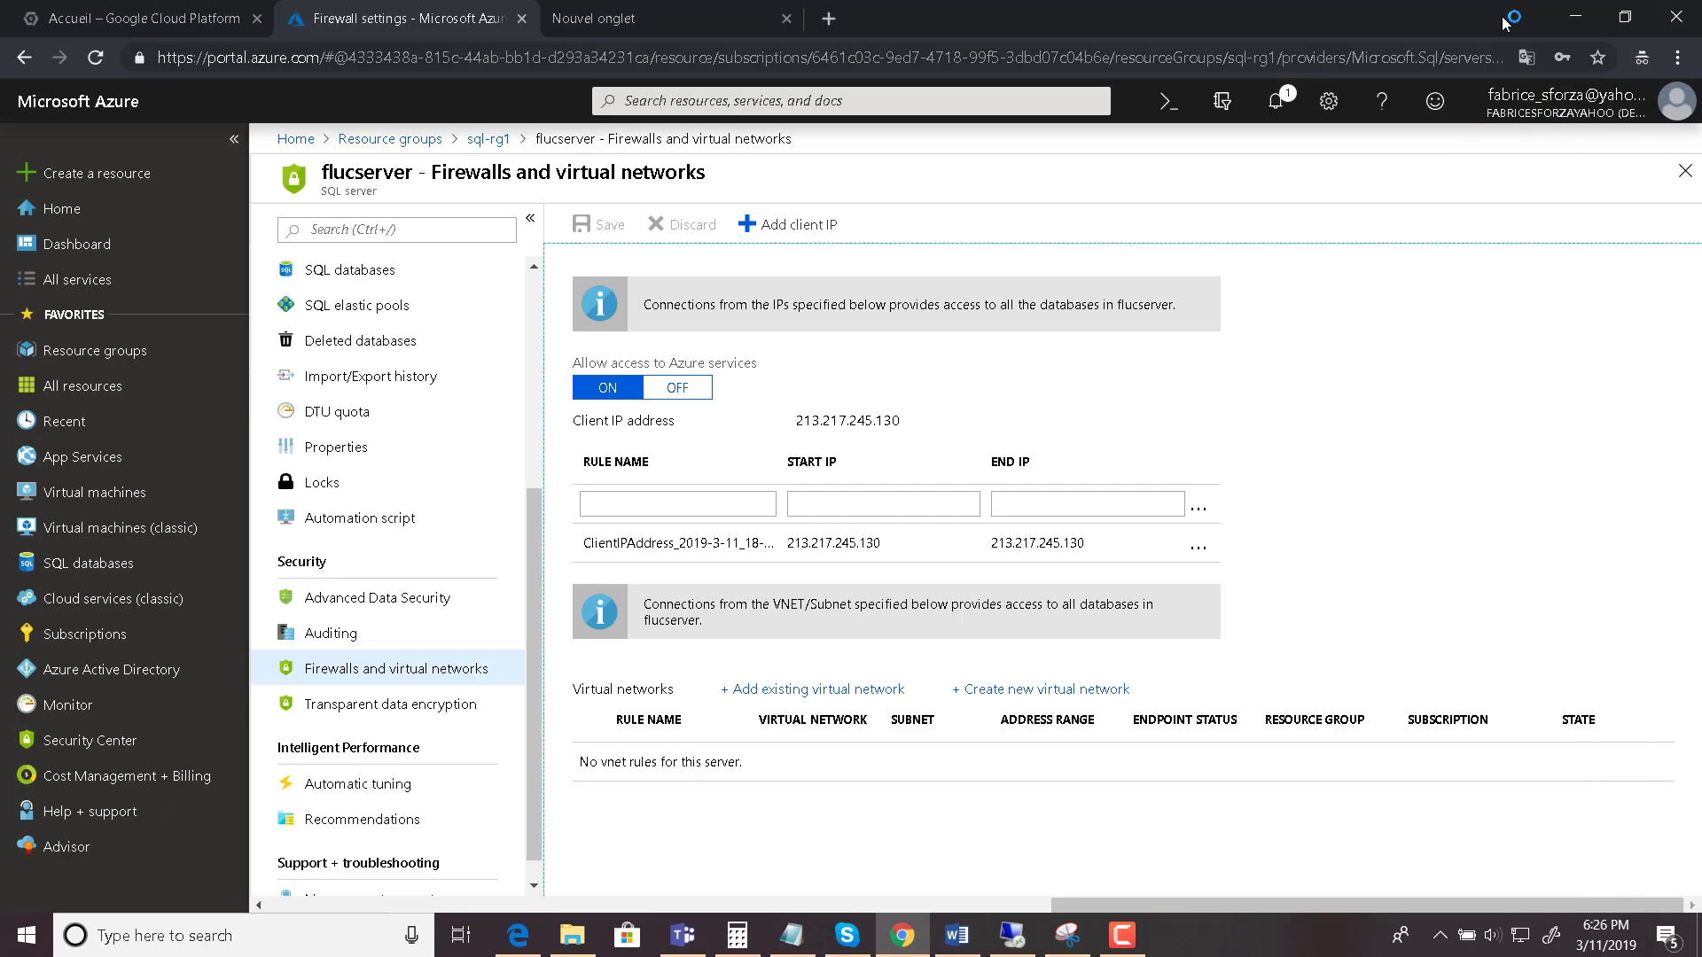
{"action": "left_click", "coordinate": [1013, 935]}
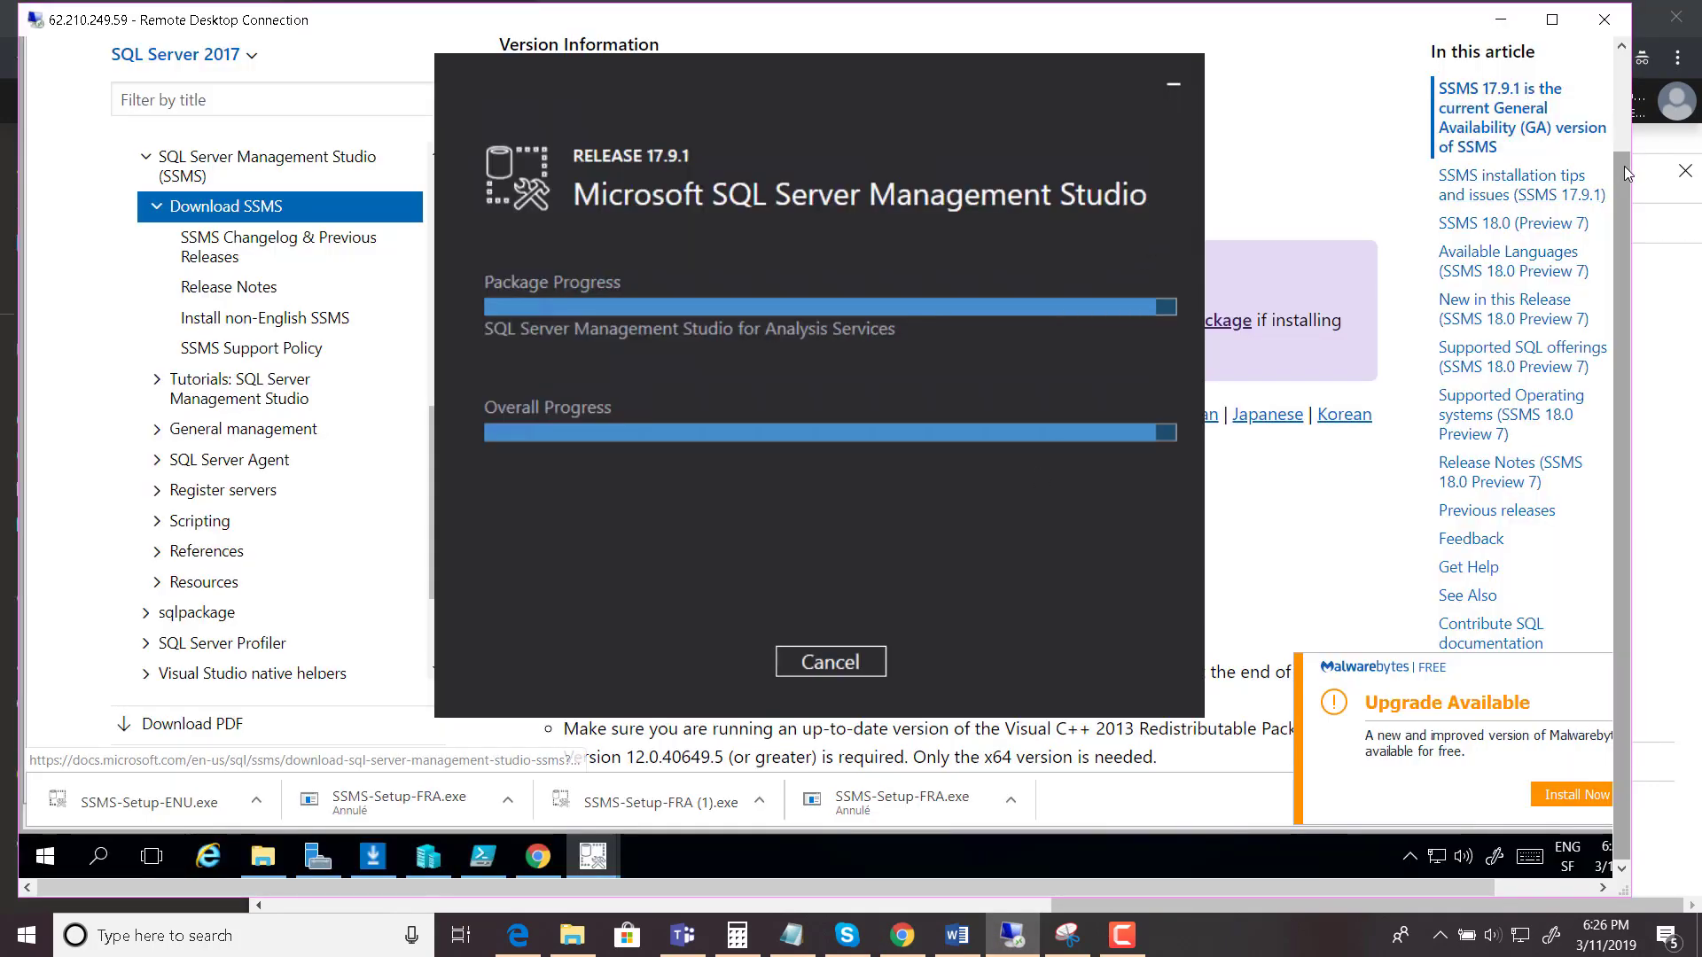
{"action": "left_click_drag", "start_coordinate": [1618, 155], "coordinate": [1618, 51]}
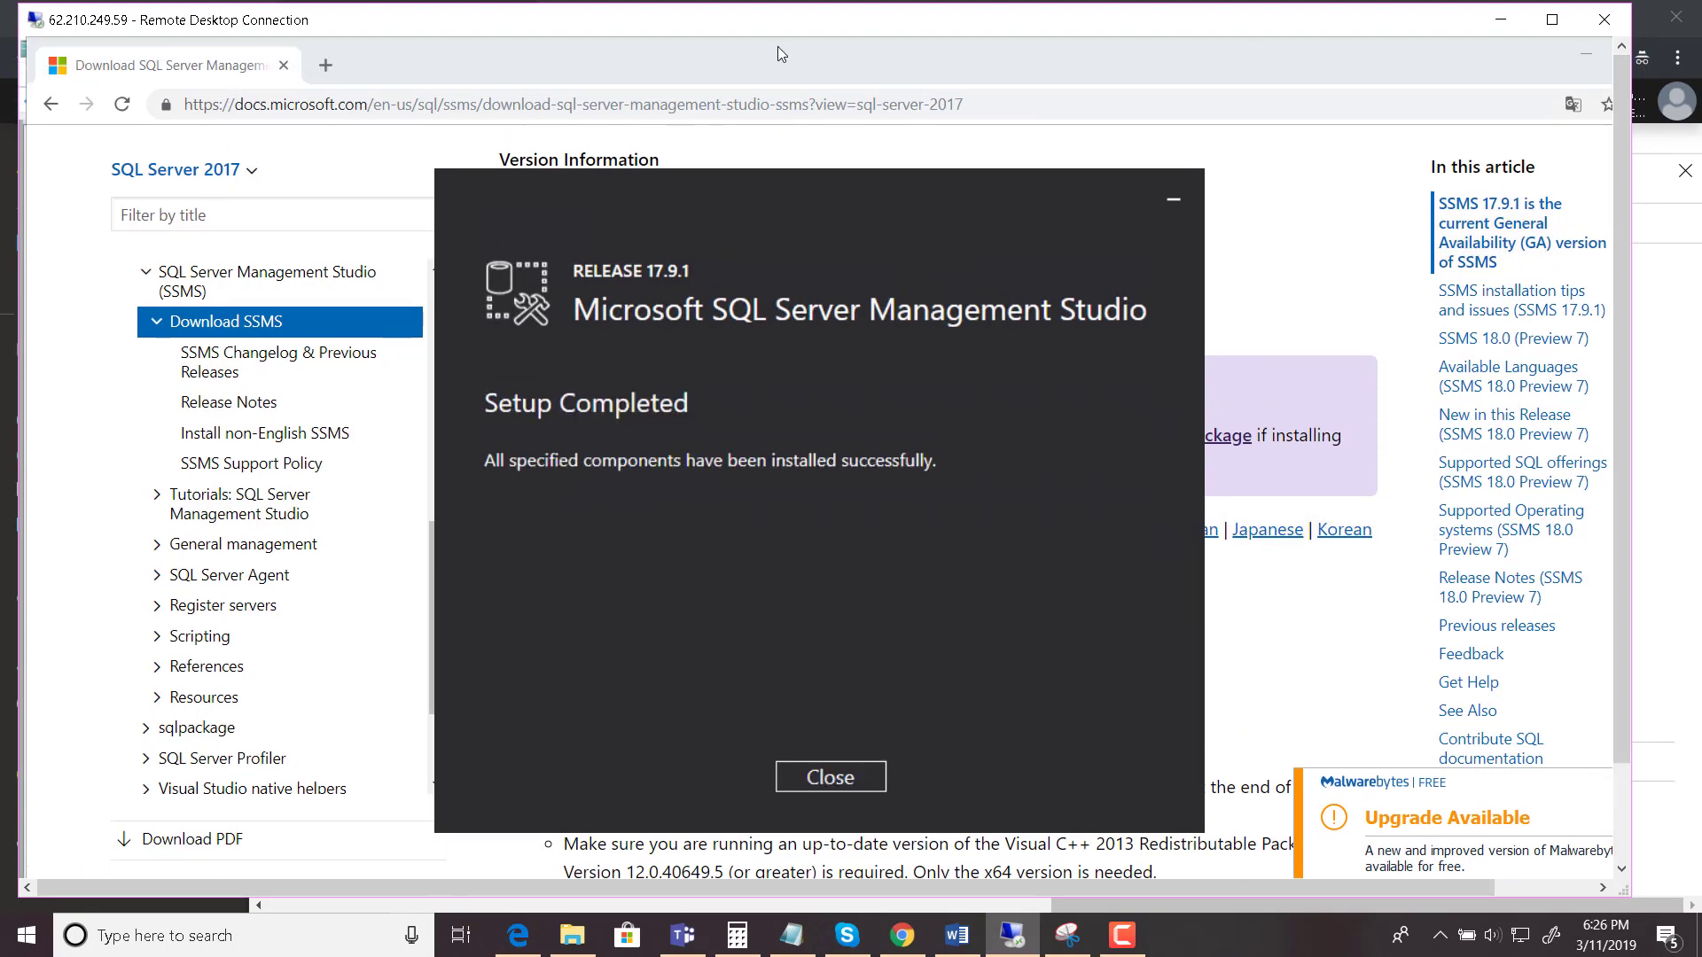
{"action": "left_click", "coordinate": [325, 66]}
{"action": "type", "text": "sho"}
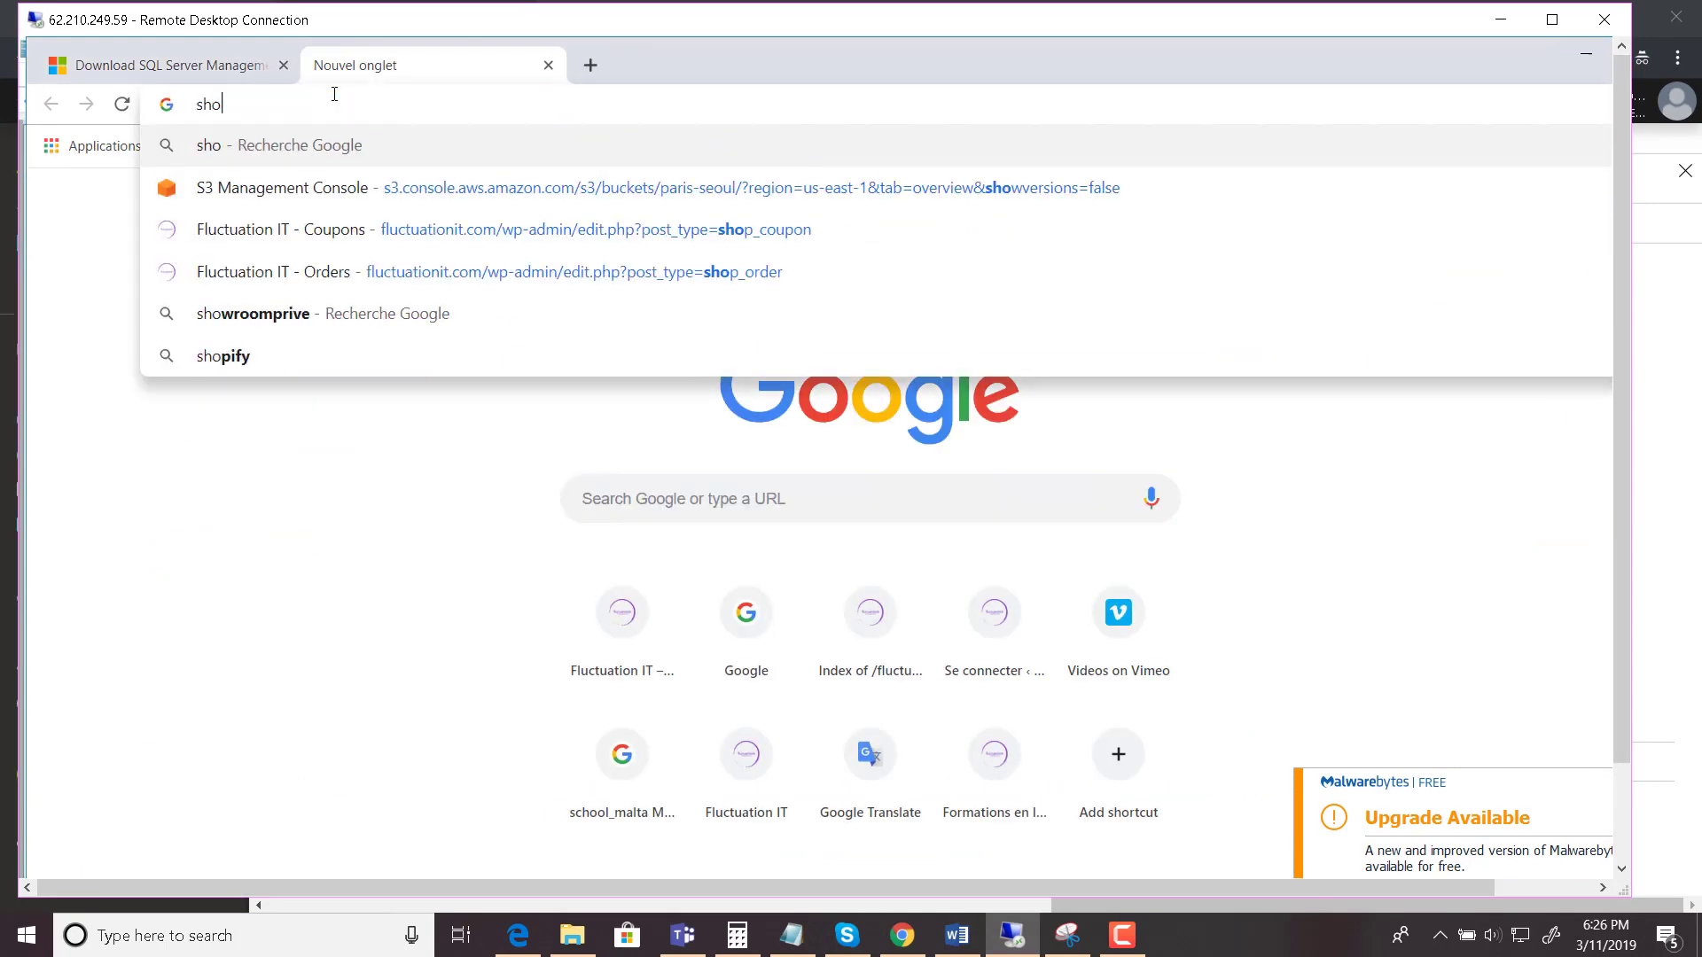
{"action": "type", "text": "w my ip"}
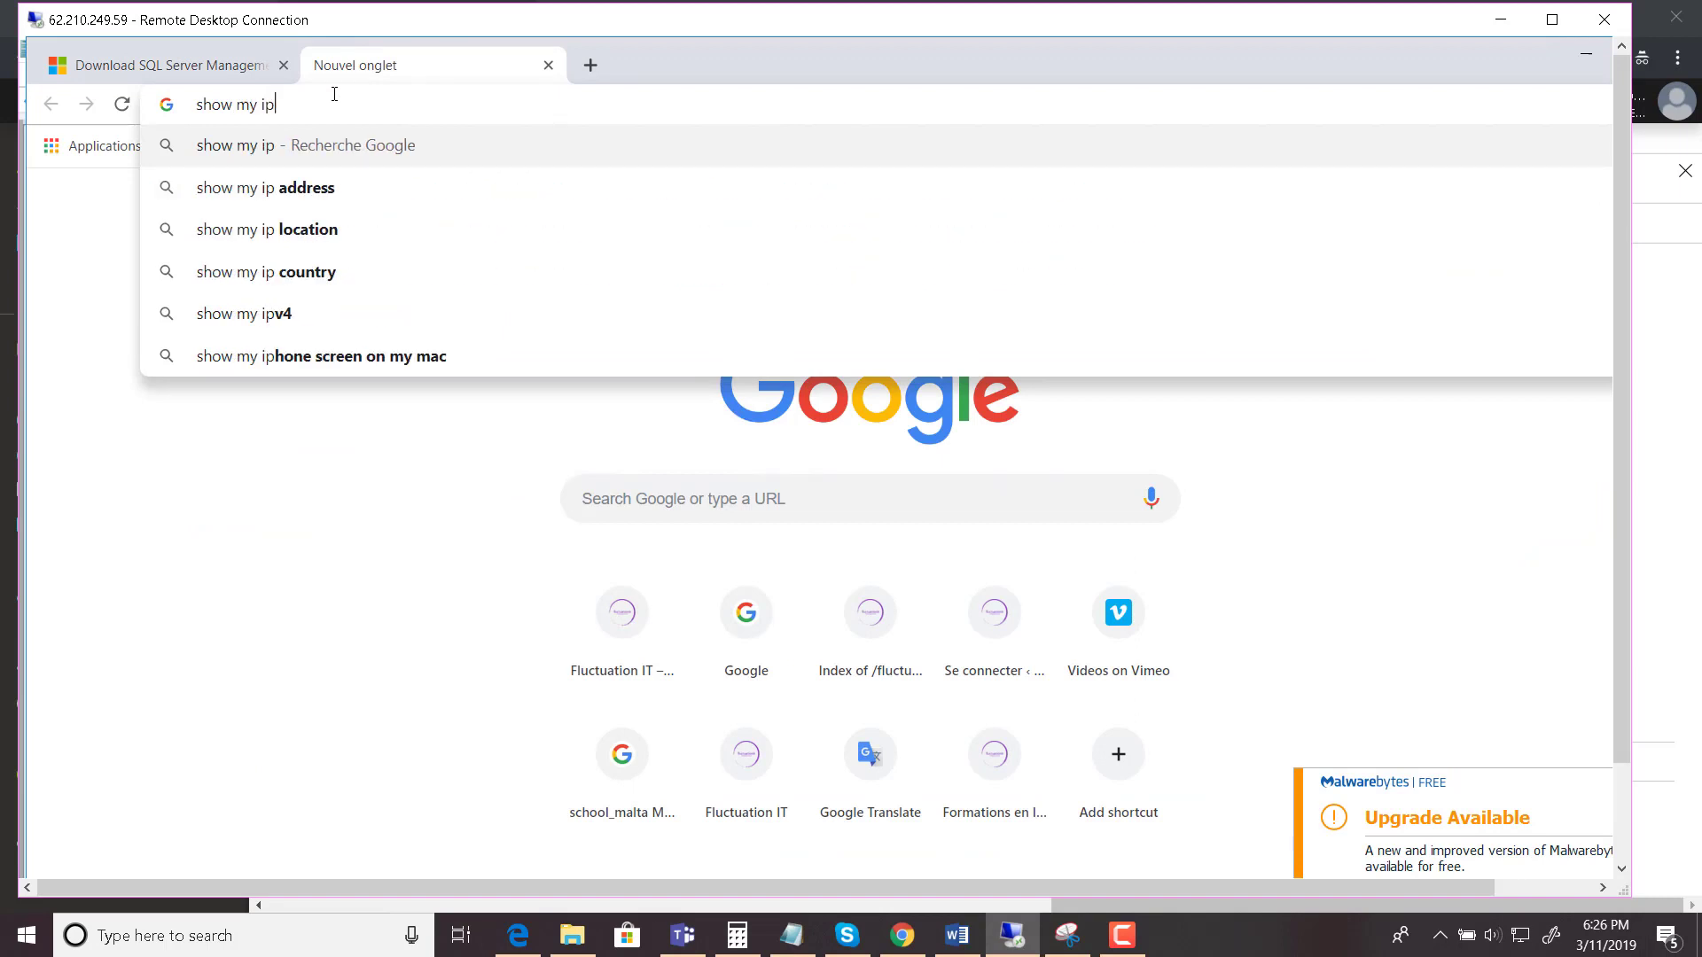
{"action": "key", "text": "Return"}
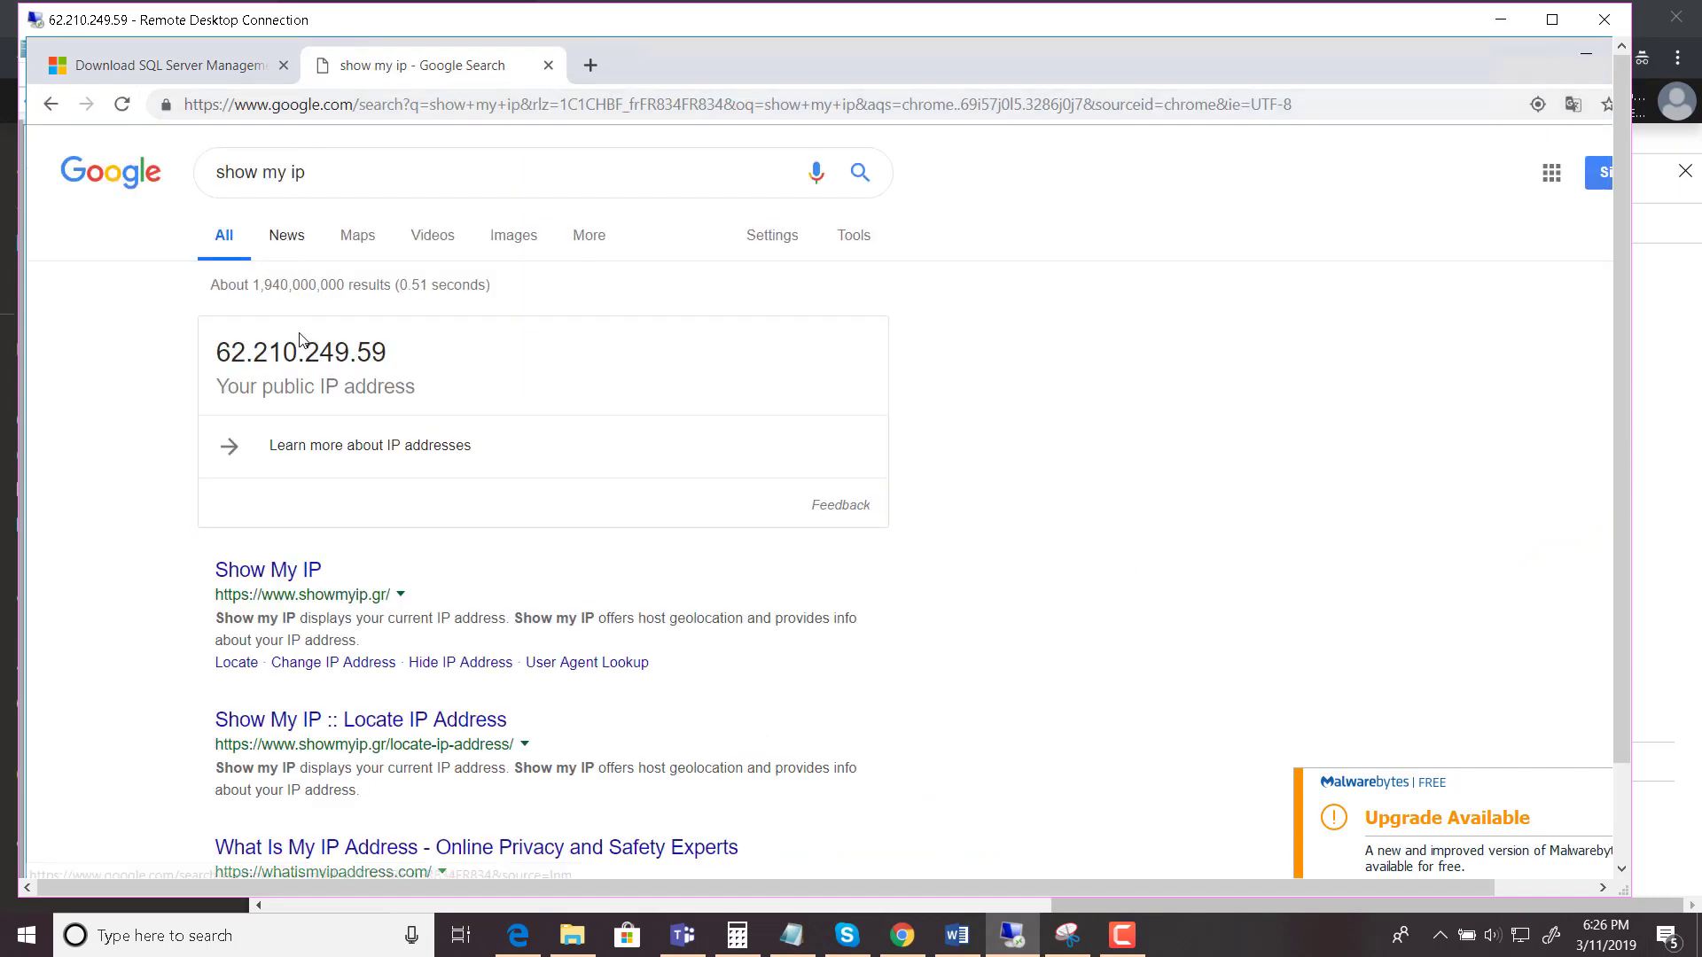
{"action": "left_click_drag", "start_coordinate": [387, 352], "coordinate": [224, 348]}
{"action": "key", "text": "ctrl+c"}
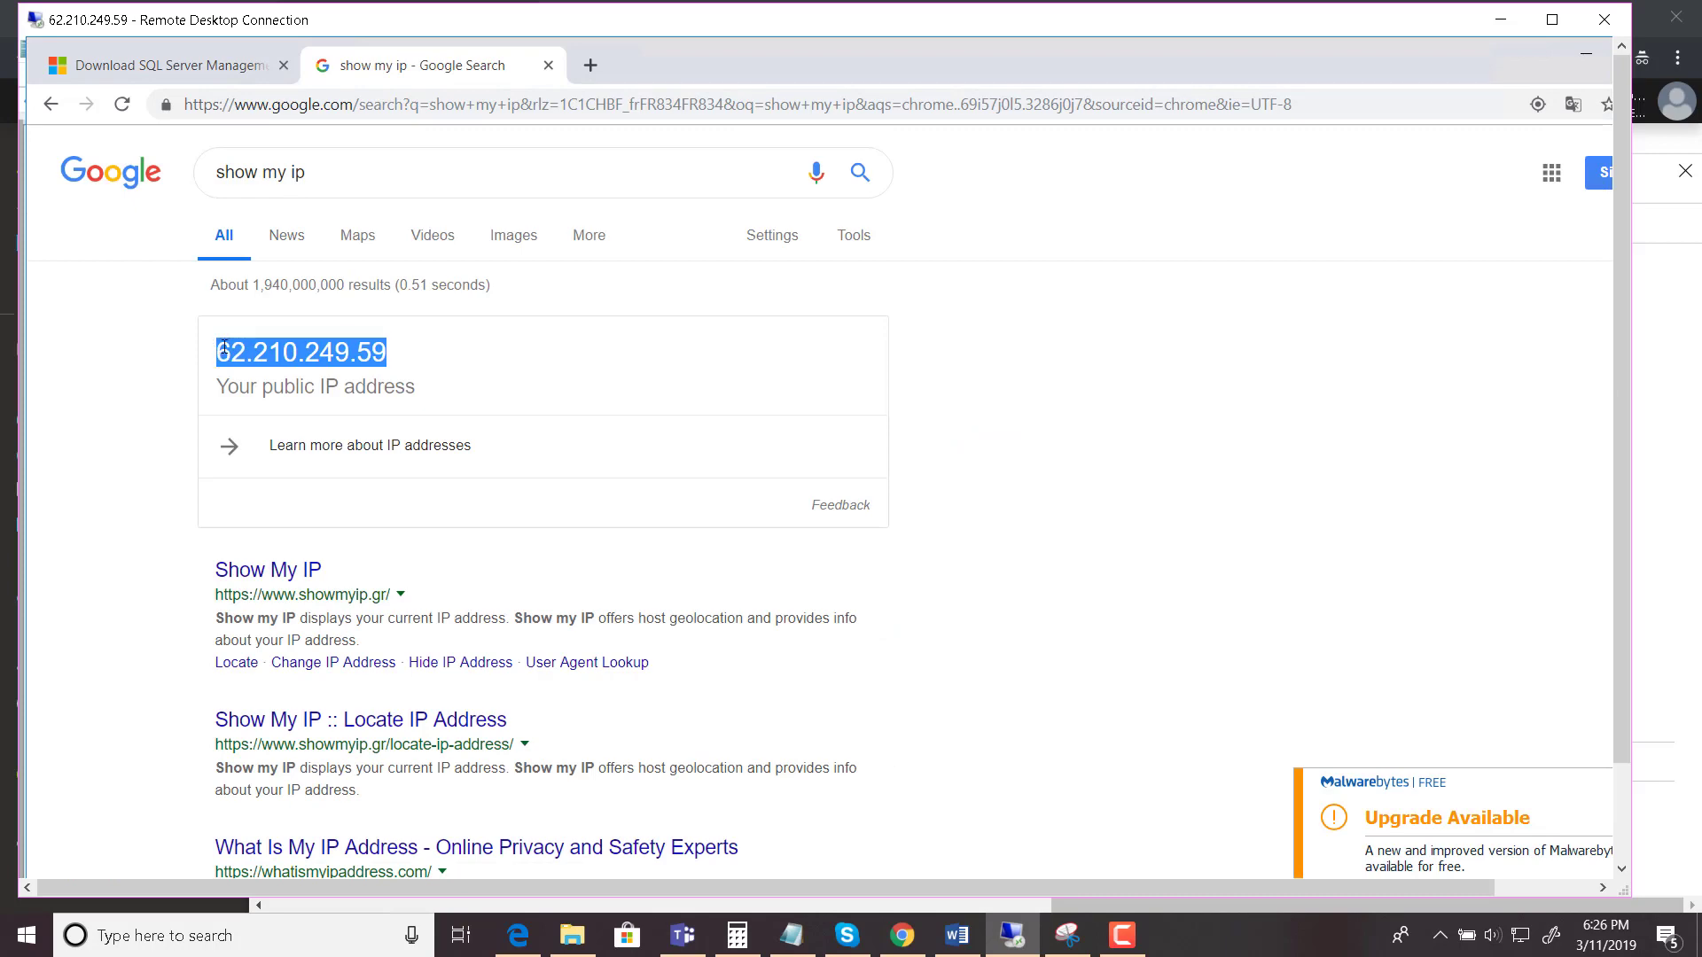
{"action": "left_click", "coordinate": [1501, 19]}
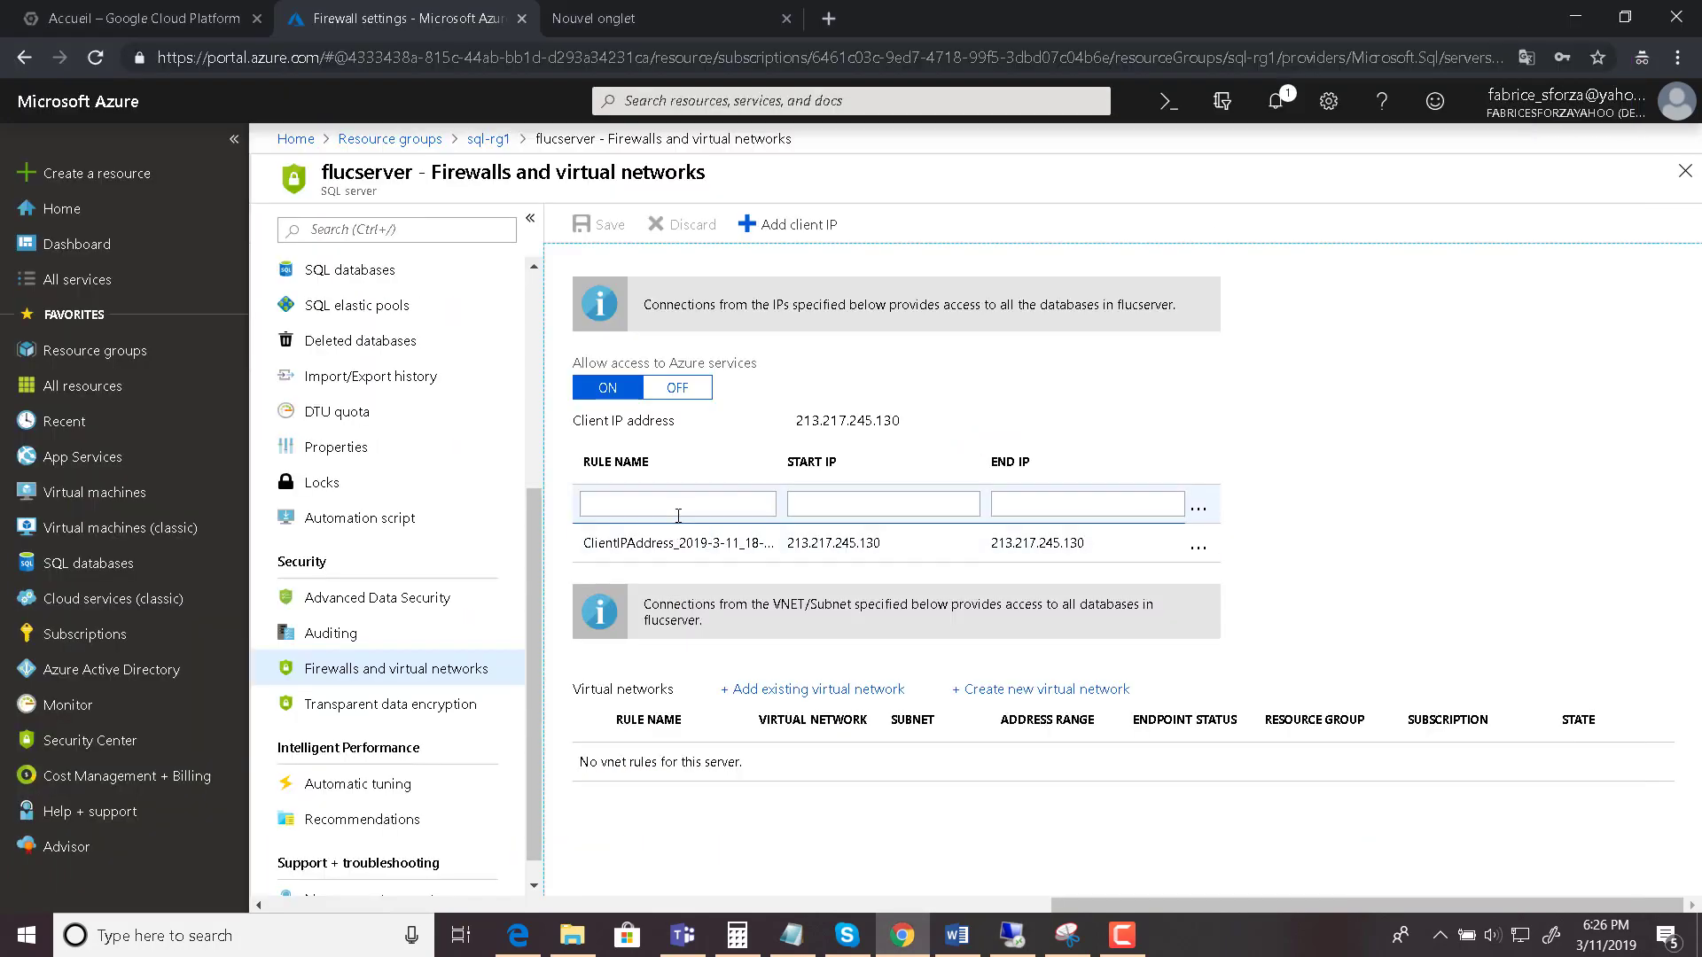
- Paste 62.210.249.59 as both the start and end IP of a new firewall rule
{"action": "left_click", "coordinate": [844, 503]}
{"action": "key", "text": "ctrl+v"}
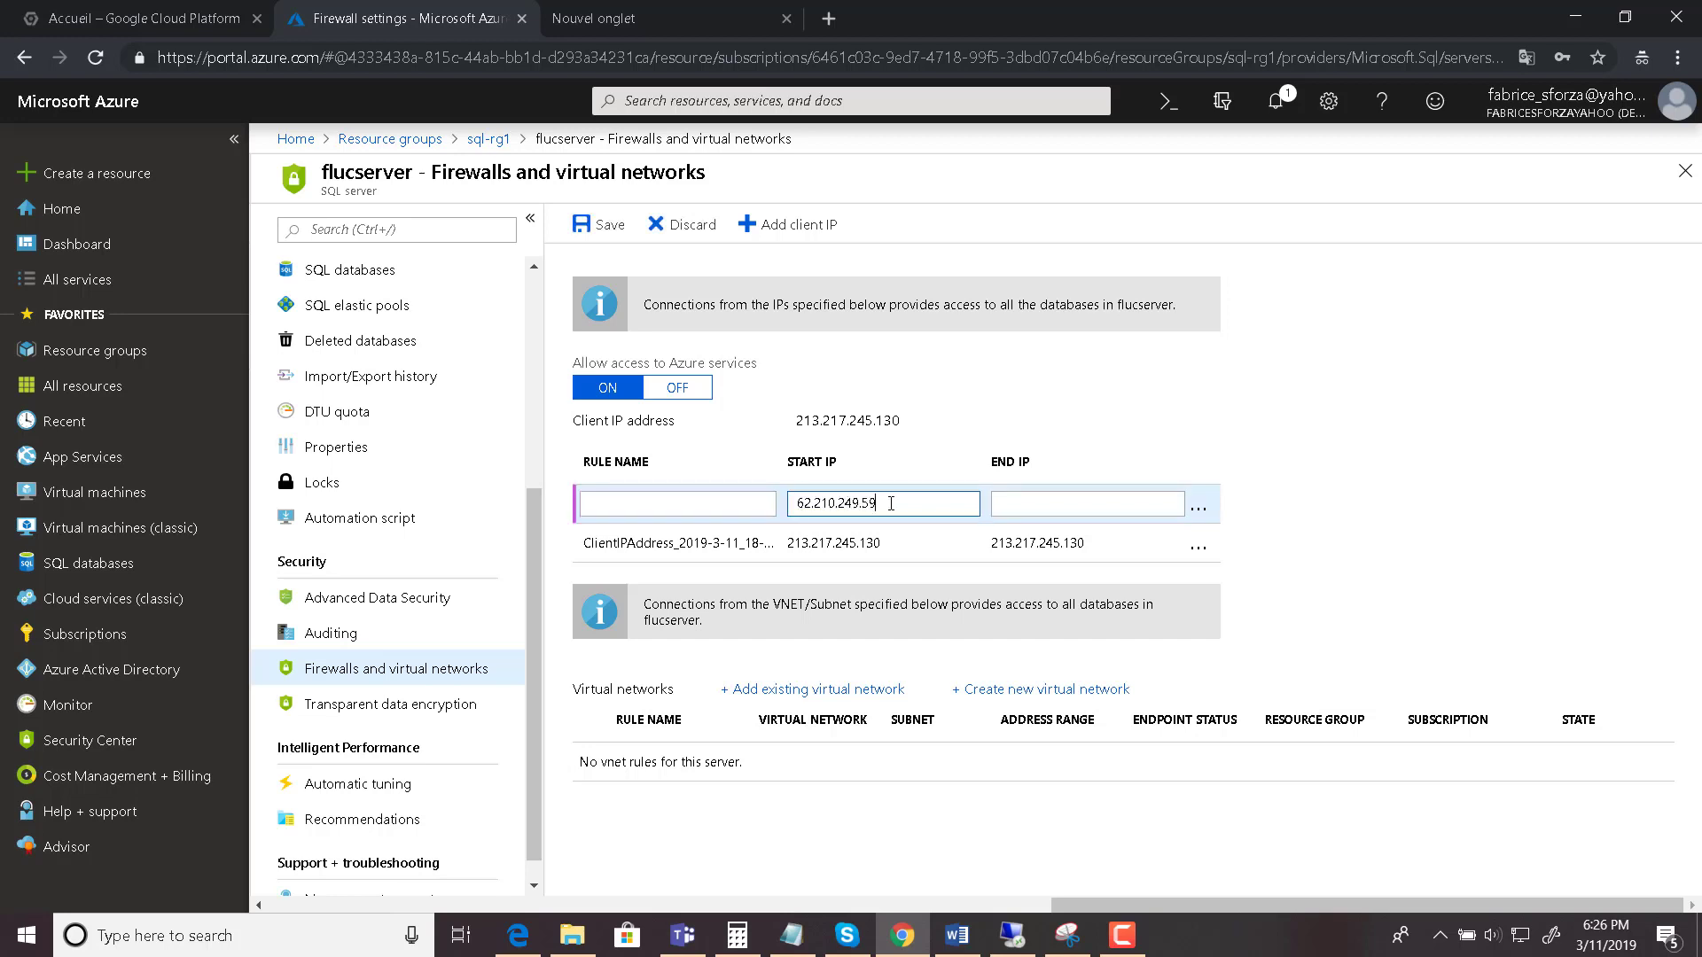
{"action": "left_click", "coordinate": [1025, 506]}
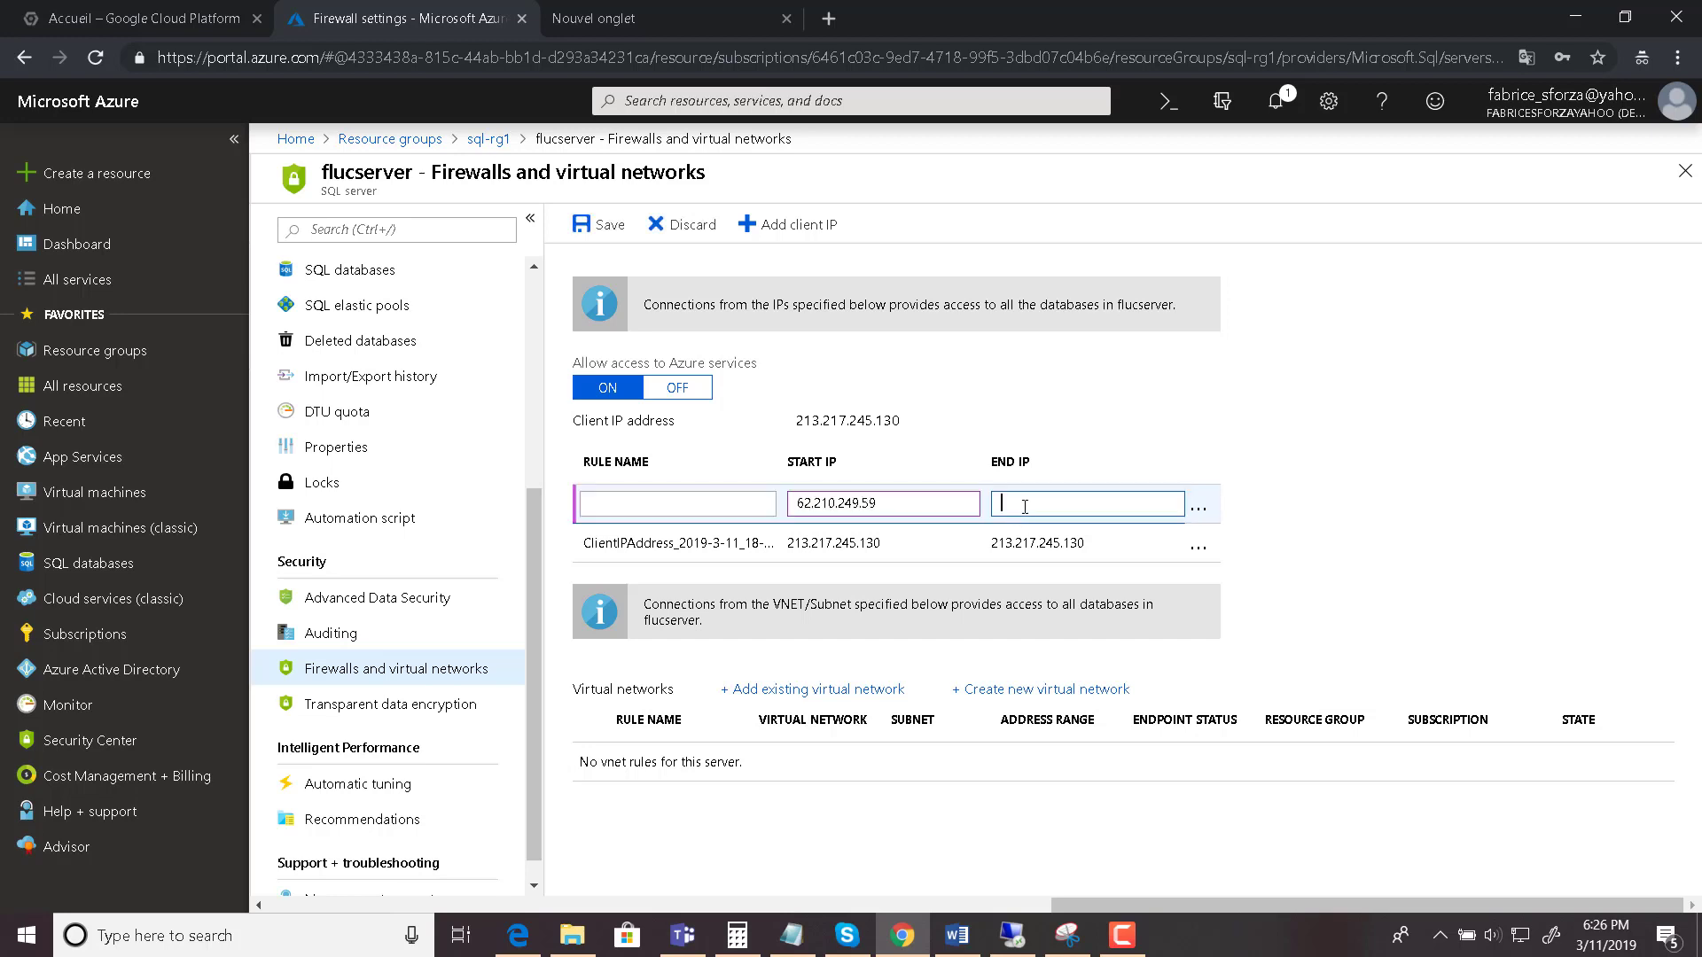
{"action": "key", "text": "ctrl+v"}
- Name the rule server_online_net, save the firewall rules, and return to sql-rg1
{"action": "left_click", "coordinate": [716, 504]}
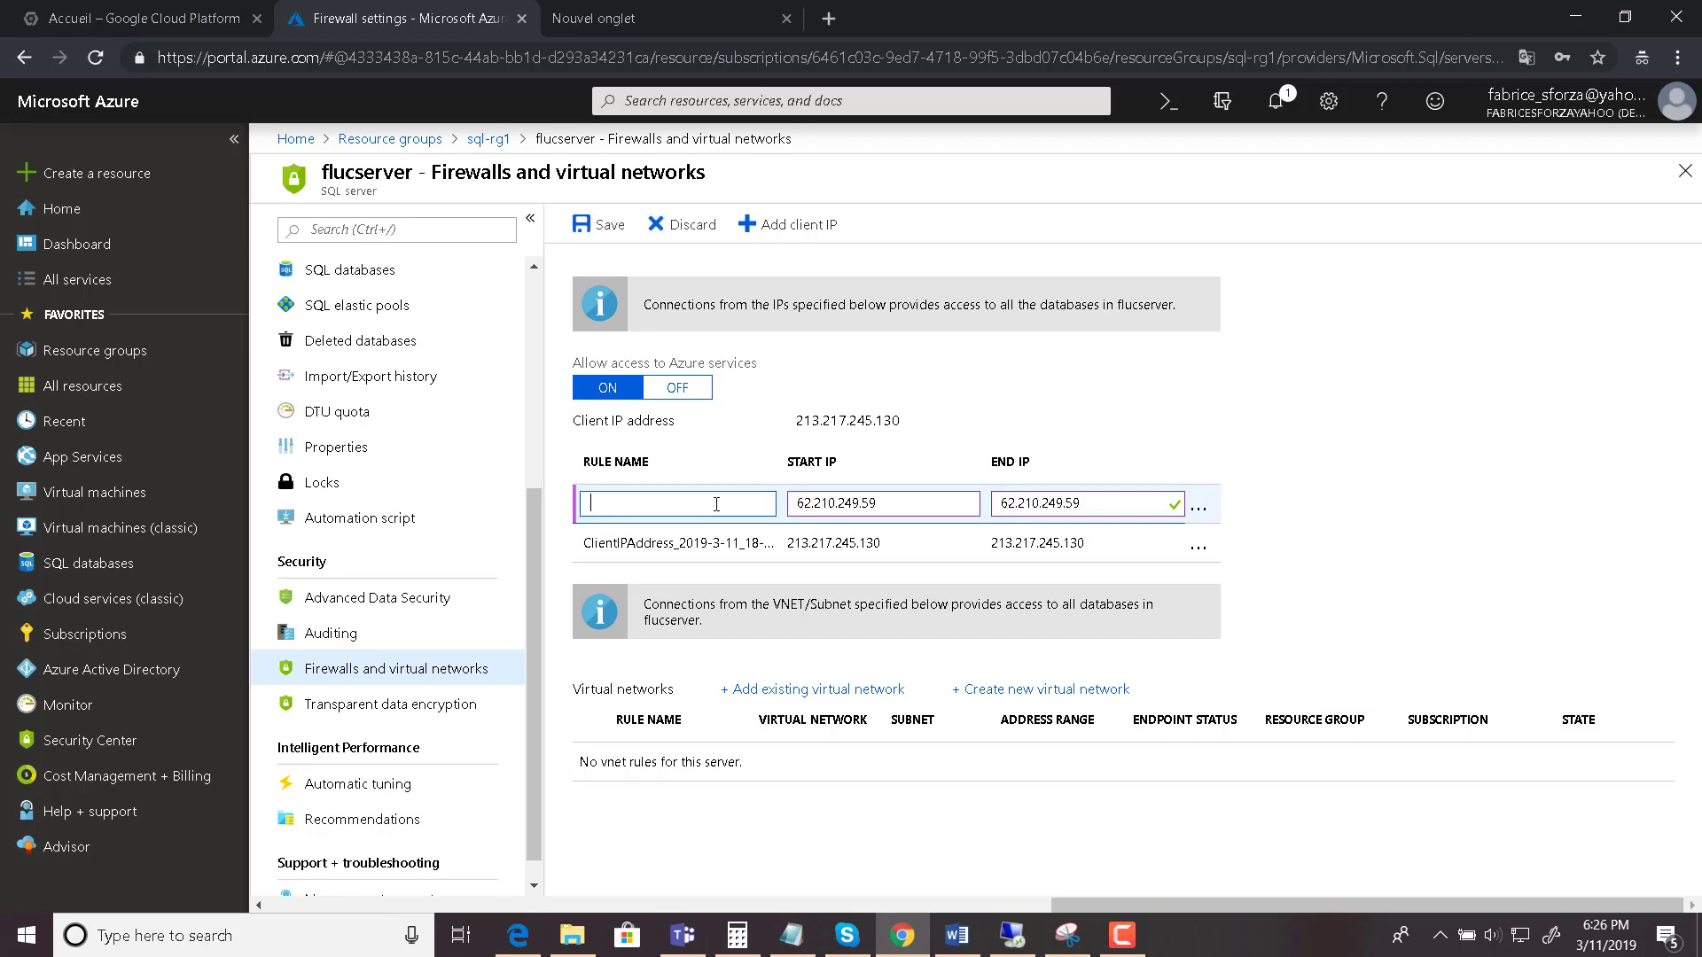
{"action": "type", "text": "server_online_"}
{"action": "type", "text": "net"}
{"action": "left_click", "coordinate": [1324, 438]}
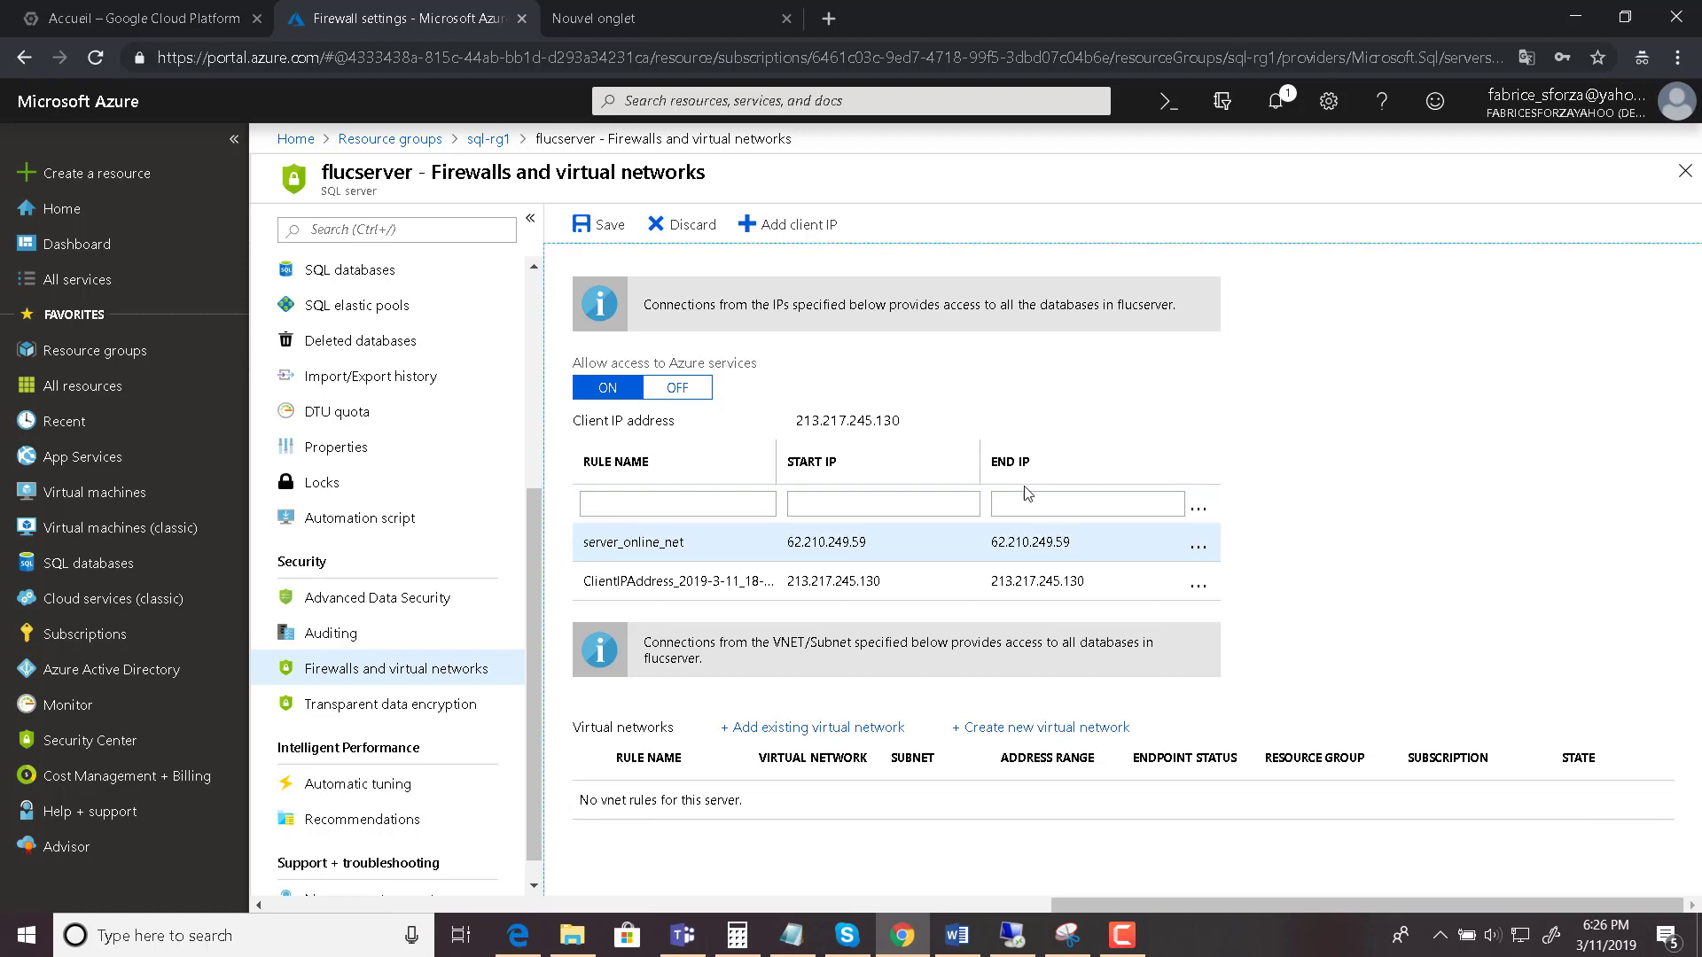
{"action": "left_click", "coordinate": [616, 227]}
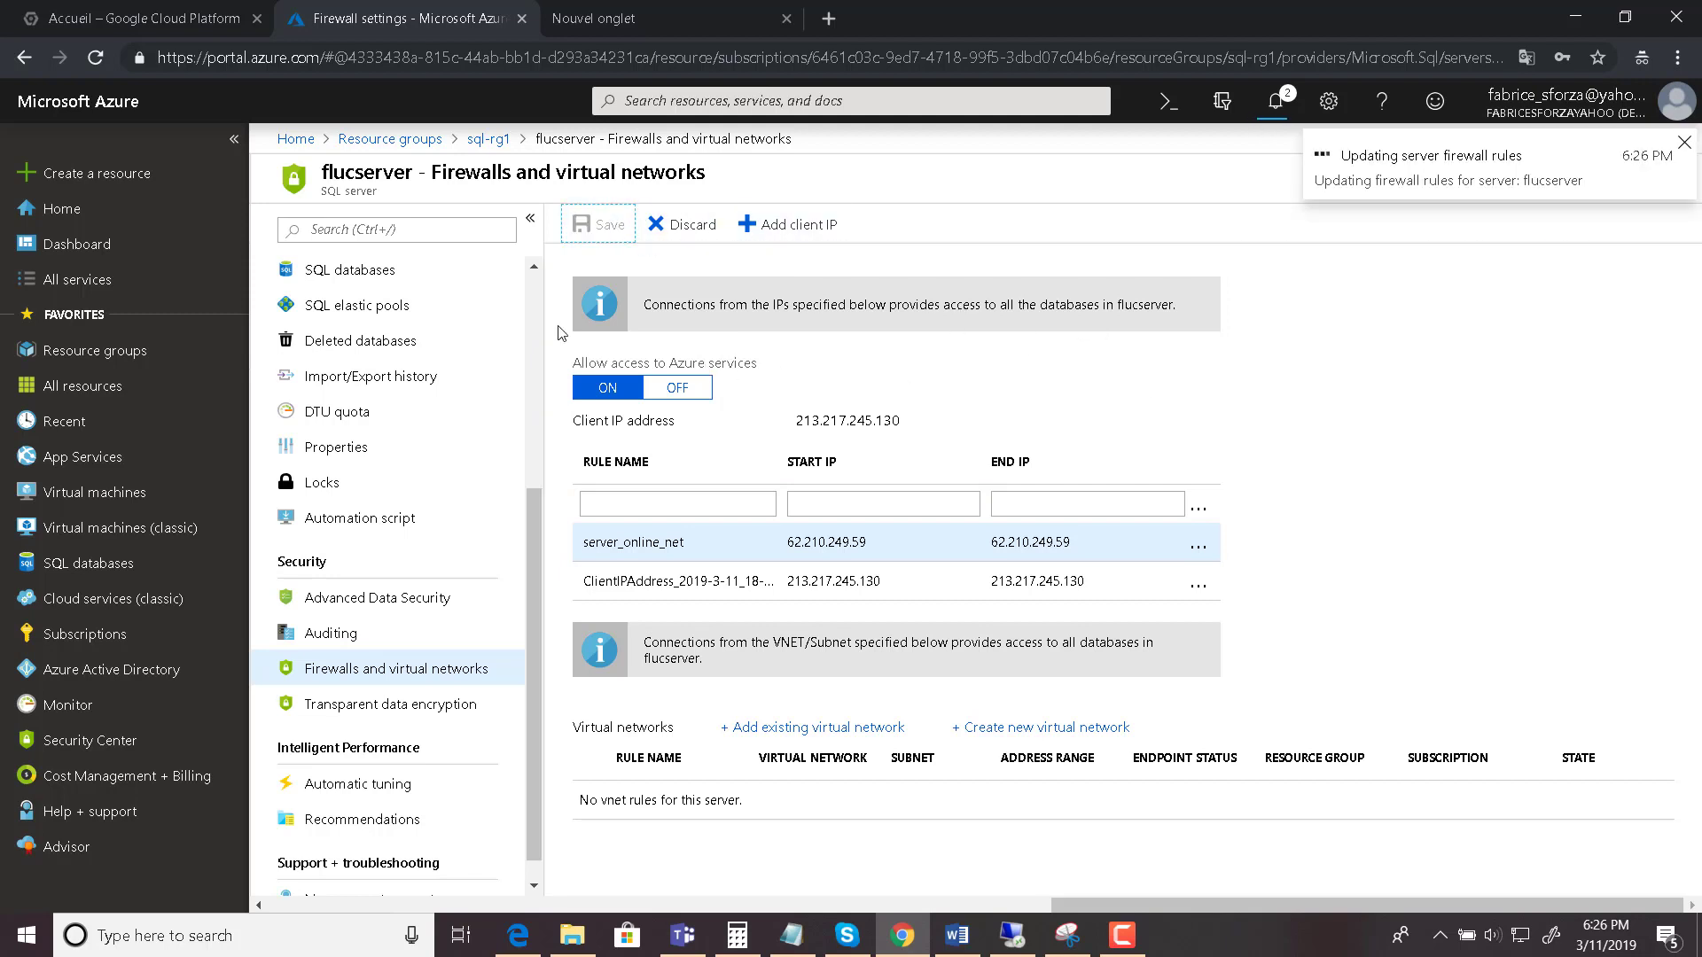
{"action": "left_click", "coordinate": [489, 142]}
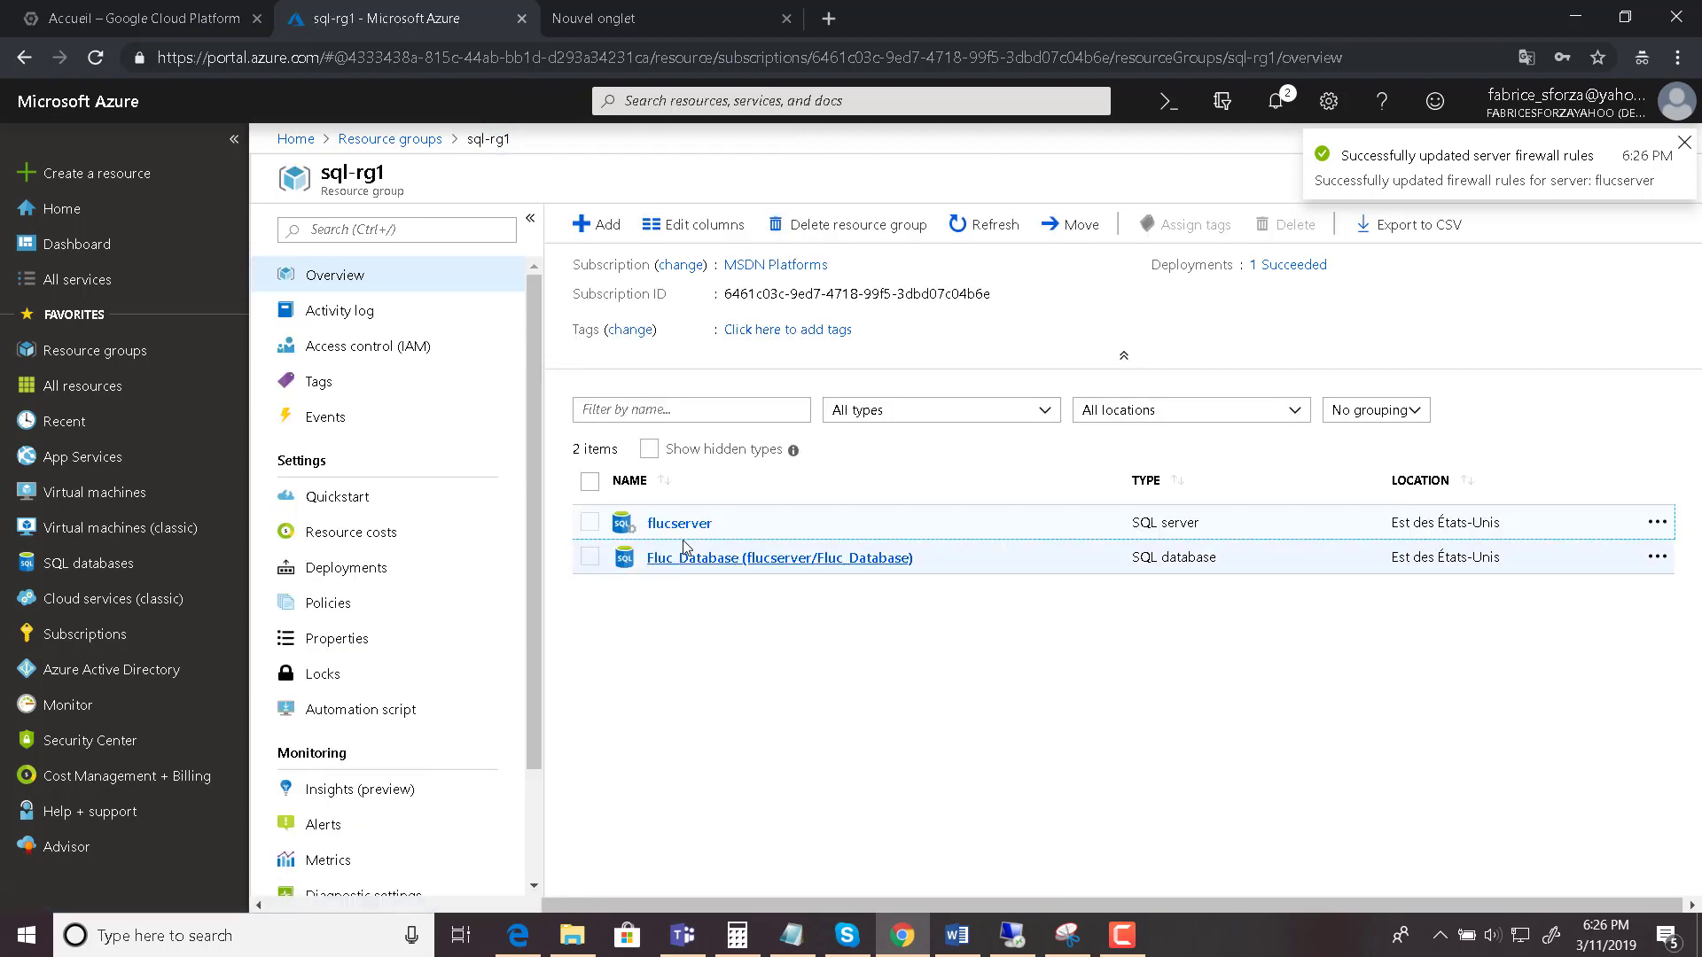
- Open flucserver, copy its server admin login, and review its firewall settings
{"action": "left_click", "coordinate": [713, 524]}
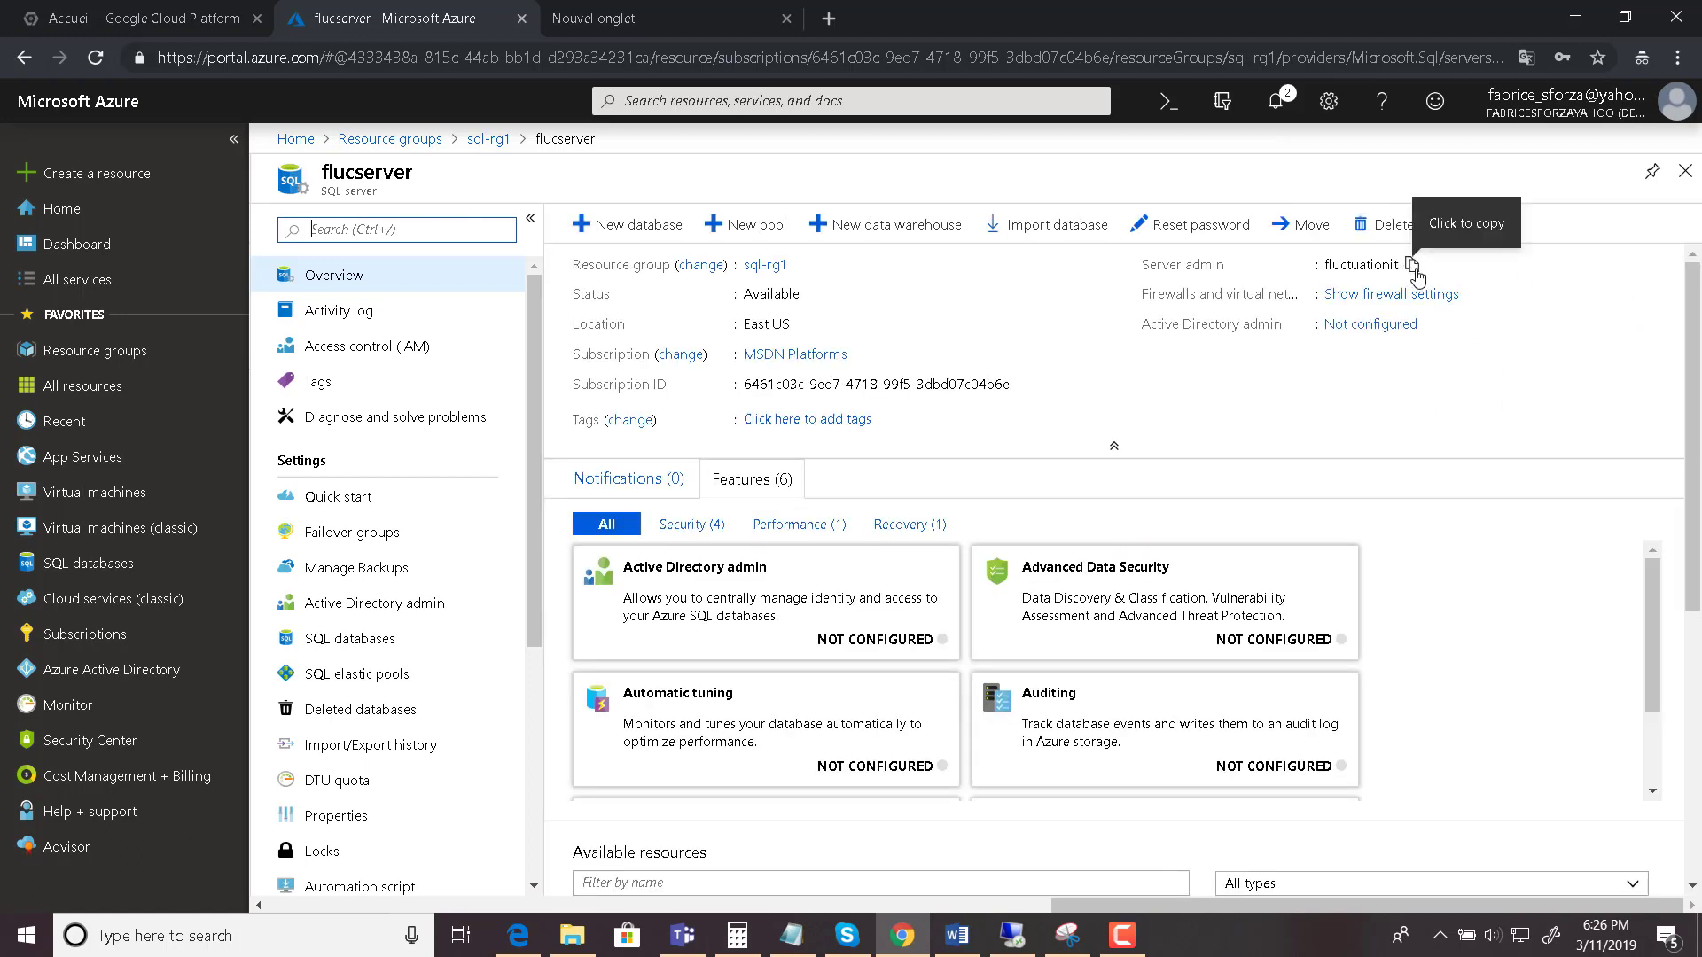
{"action": "left_click", "coordinate": [1412, 266]}
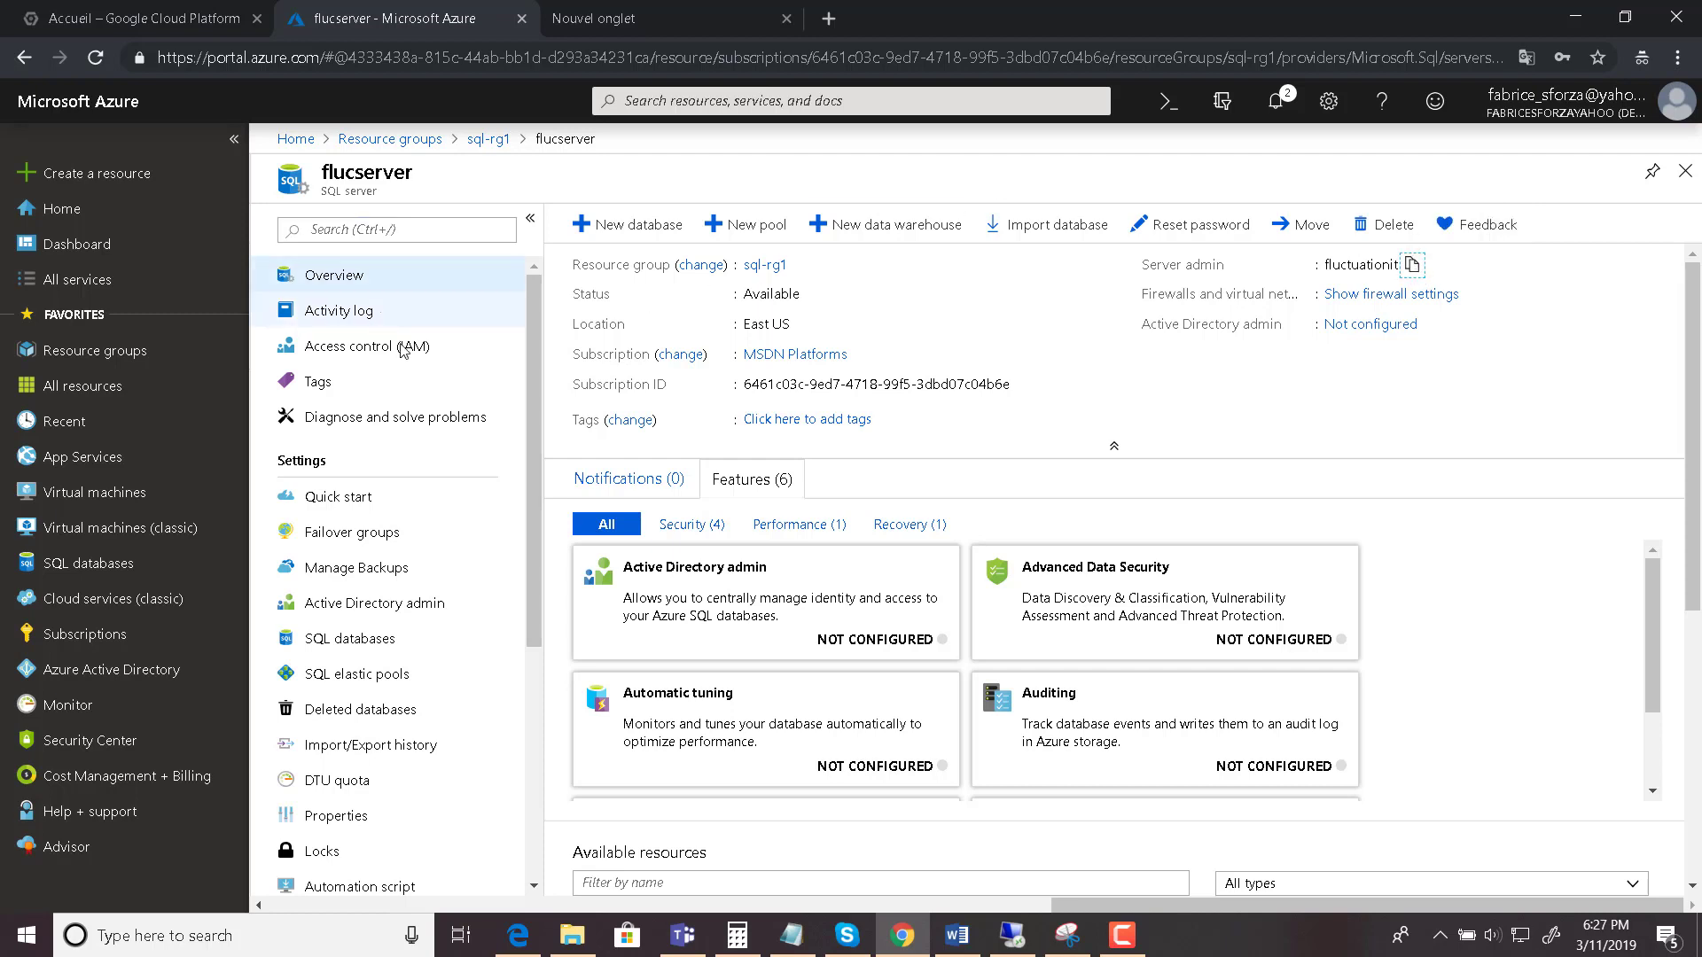
{"action": "left_click", "coordinate": [1224, 396]}
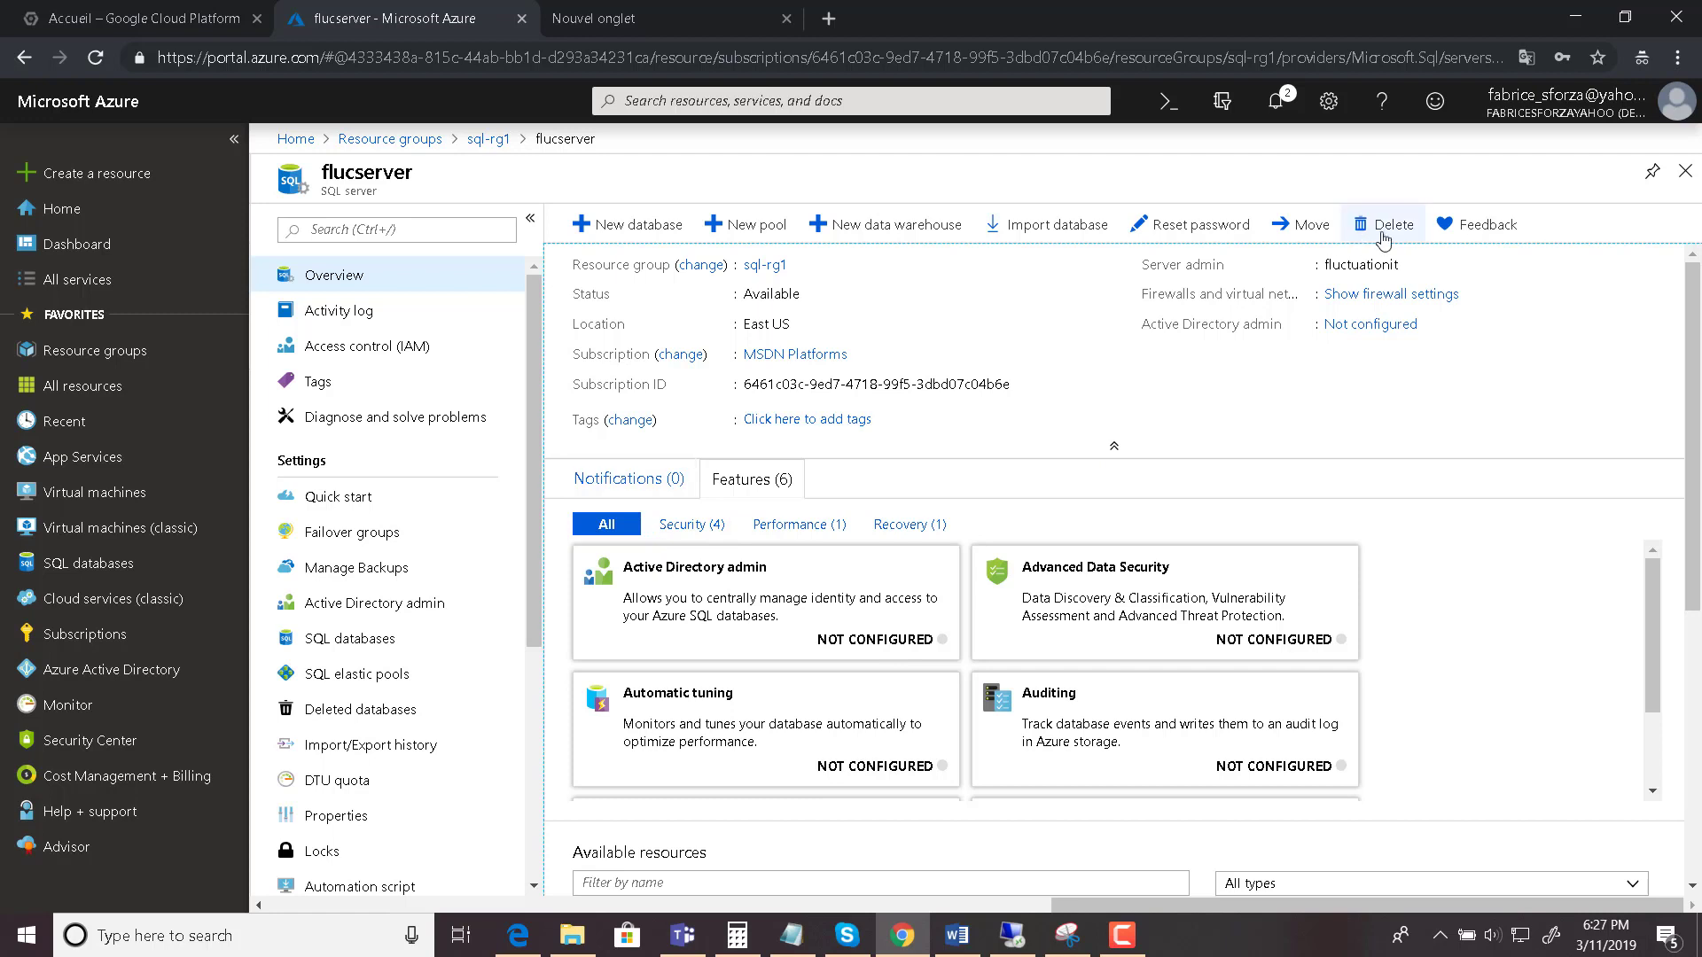
{"action": "left_click", "coordinate": [1391, 297]}
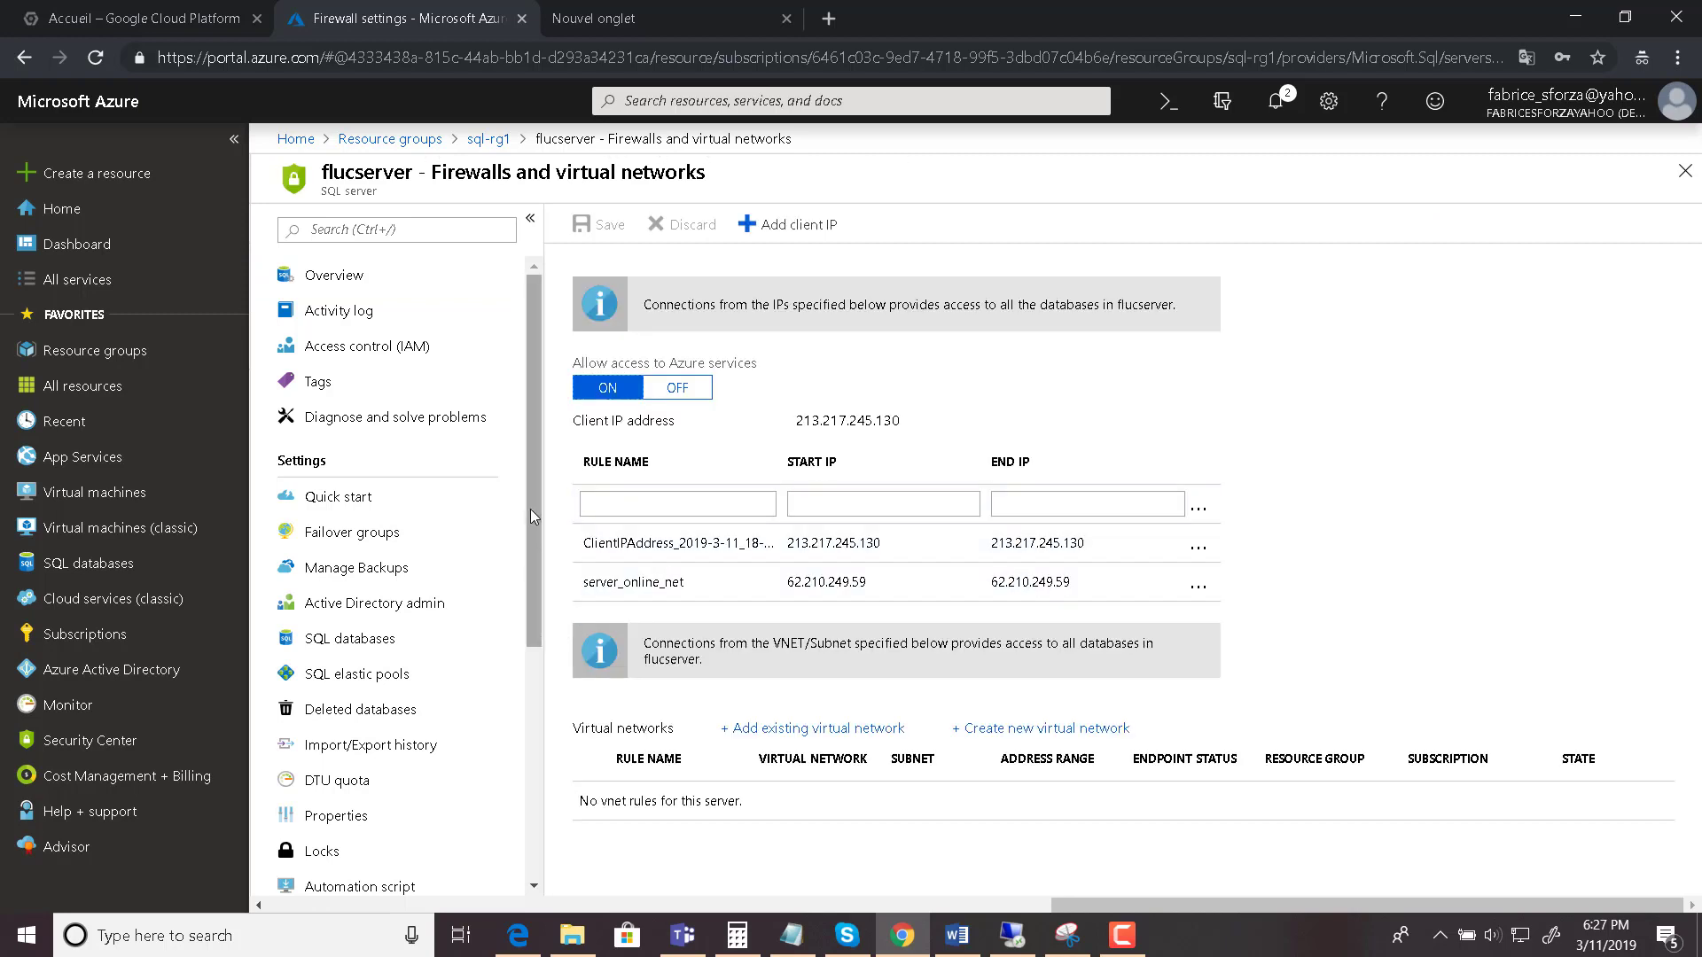
{"action": "left_click_drag", "start_coordinate": [532, 510], "coordinate": [537, 380]}
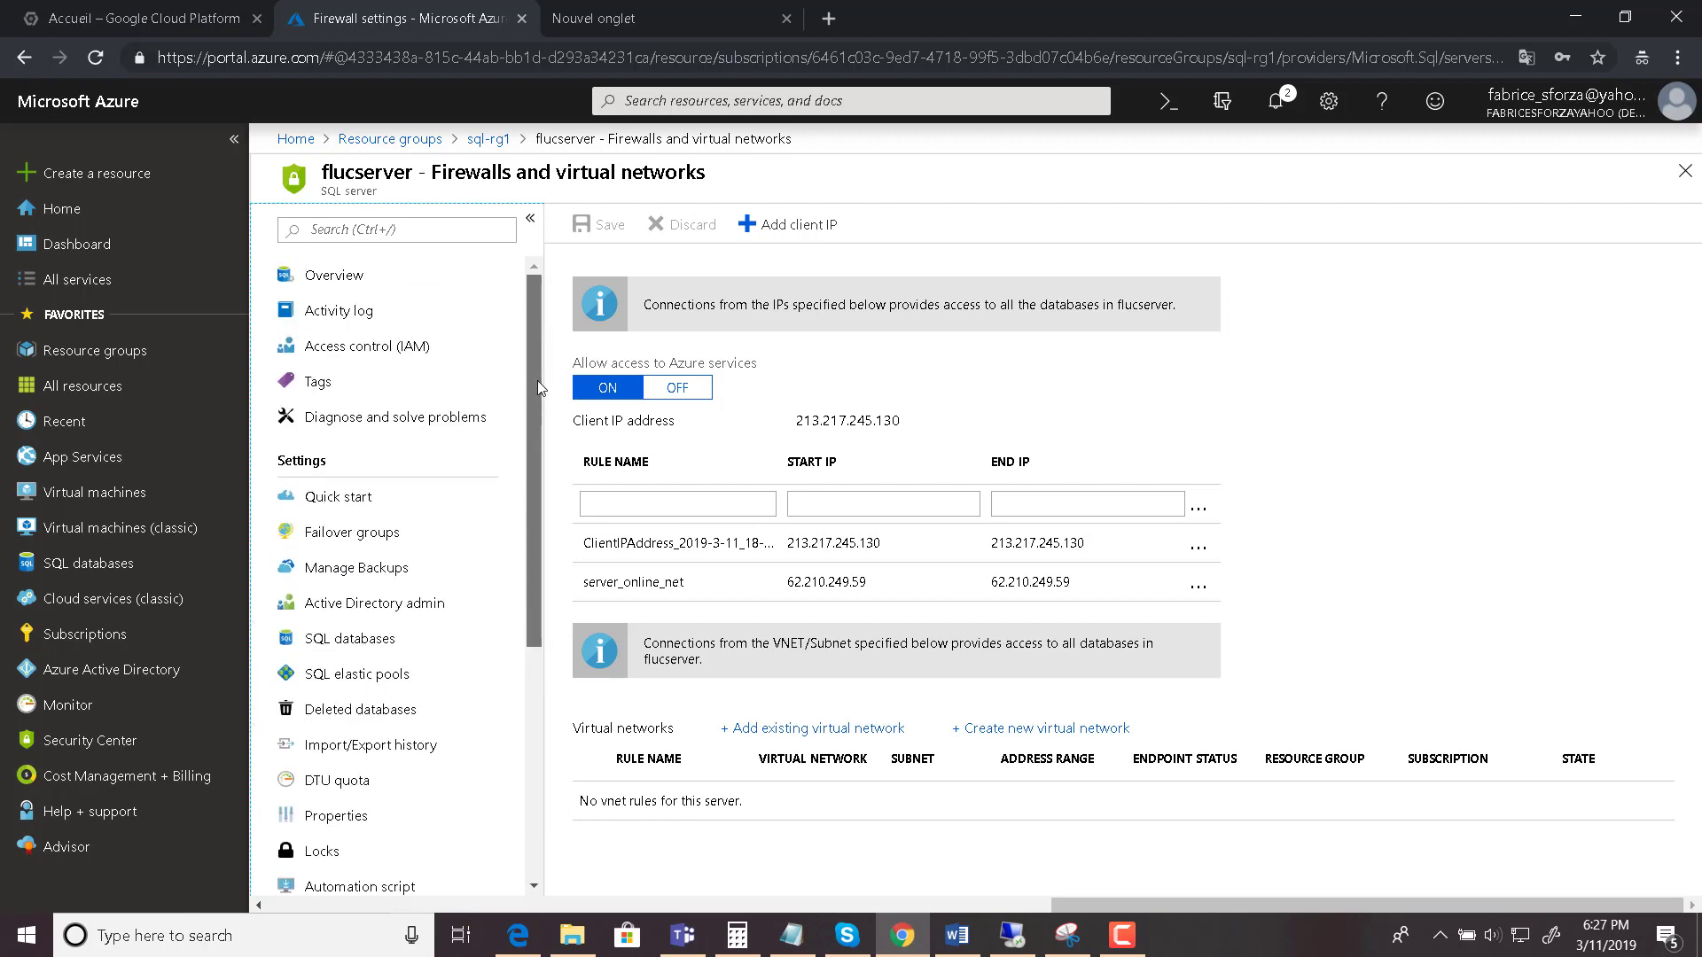
{"action": "left_click", "coordinate": [348, 276]}
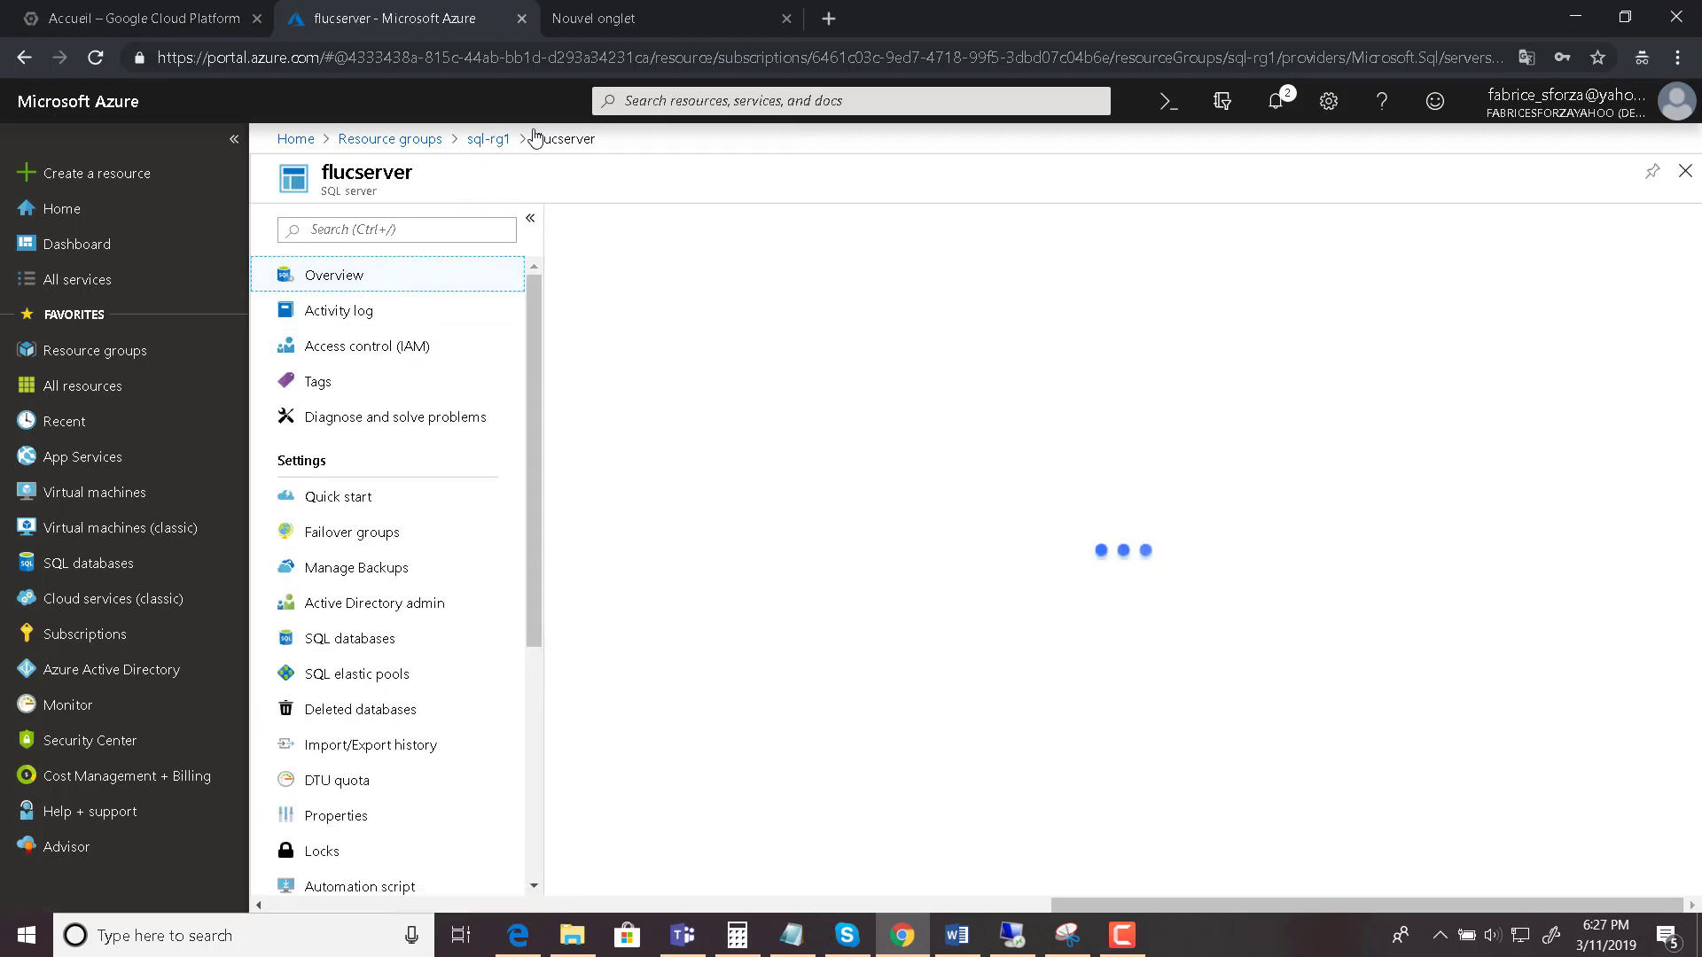
- Open Fluc_Database from sql-rg1, copy server name flucserver.database.windows.net, and switch to Remote Desktop
{"action": "left_click", "coordinate": [490, 140]}
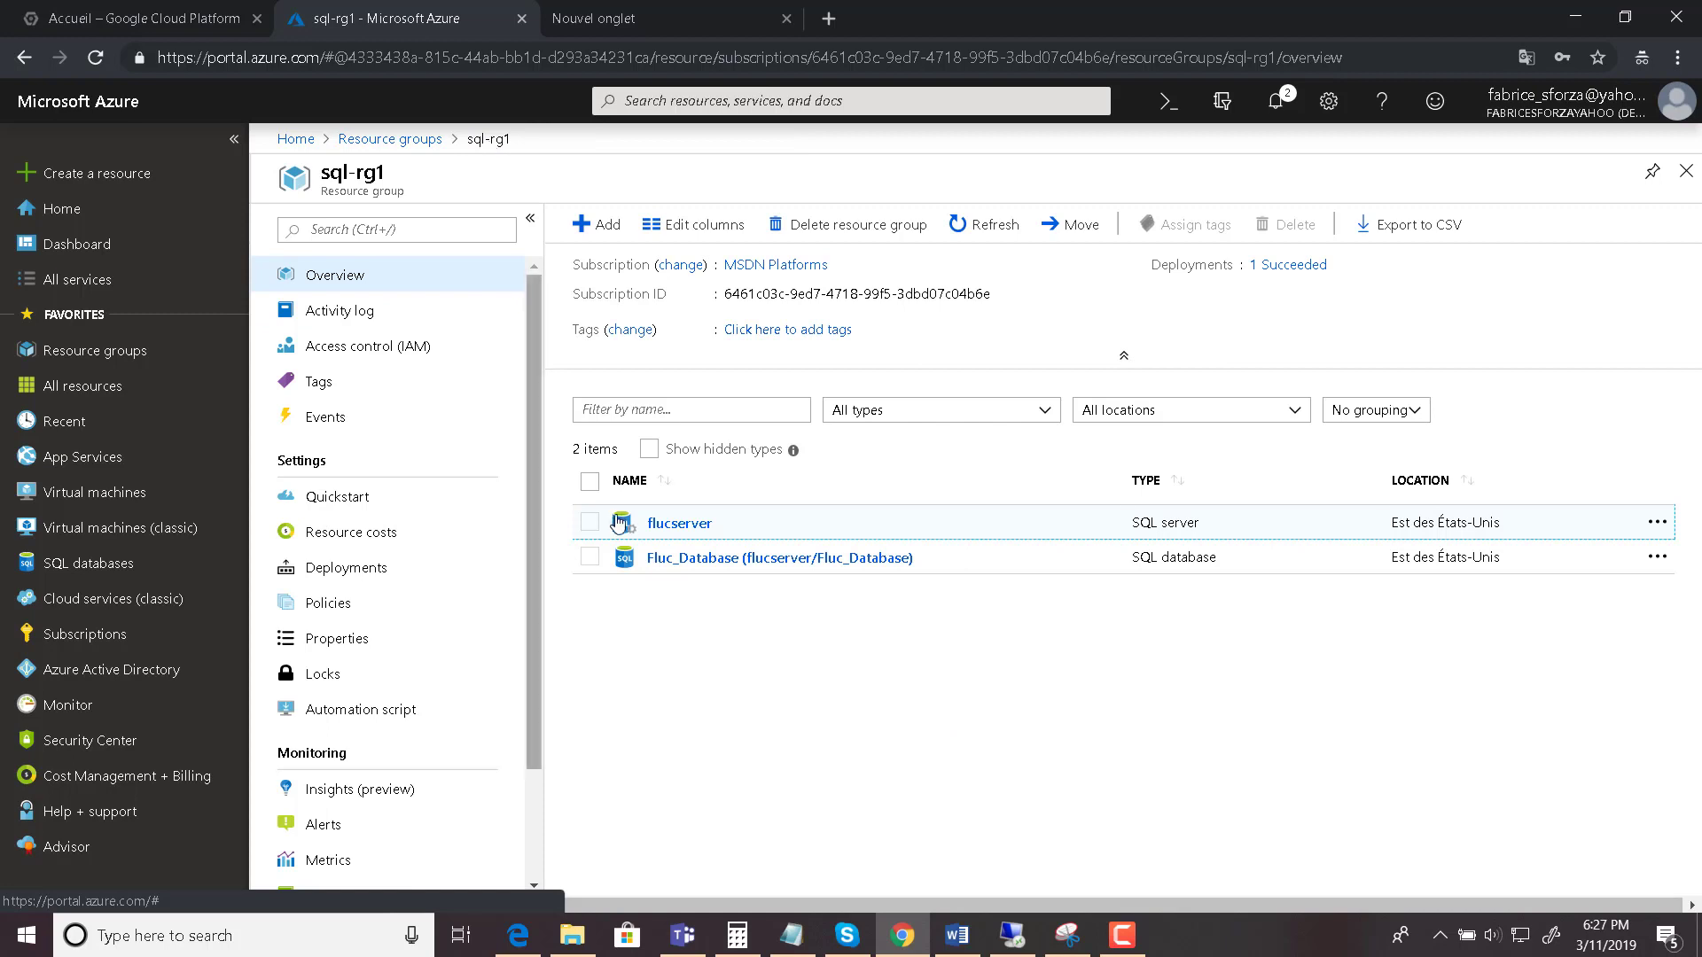
{"action": "left_click", "coordinate": [875, 572]}
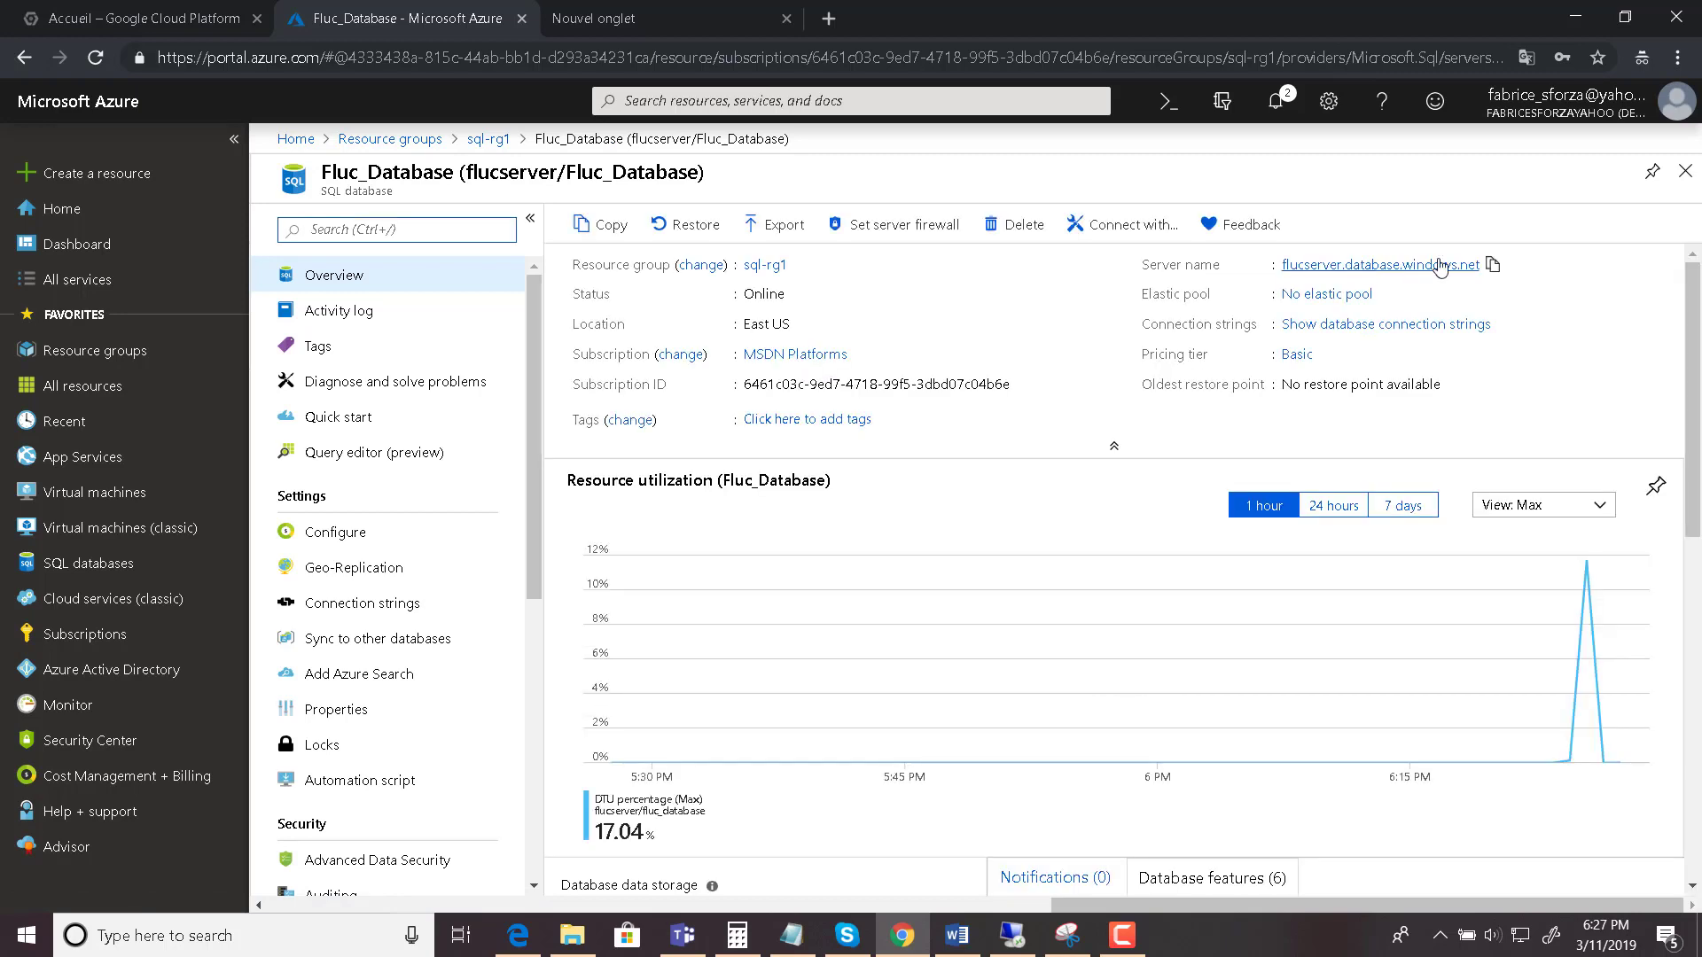
{"action": "left_click", "coordinate": [1492, 264]}
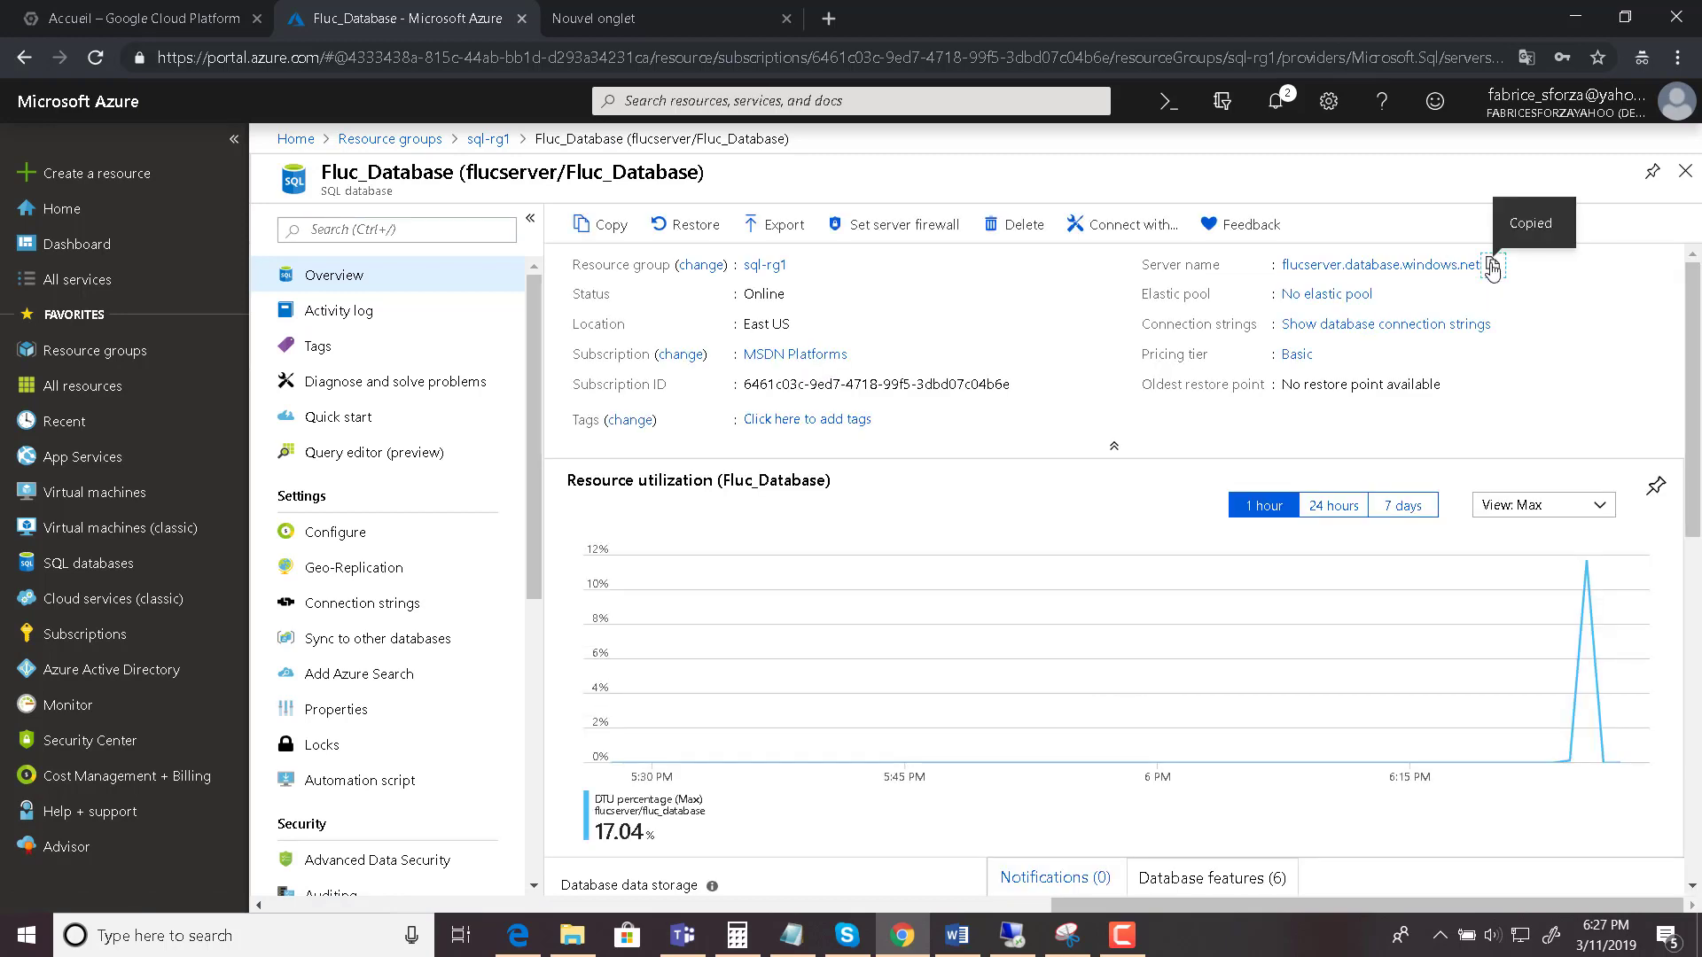
{"action": "left_click", "coordinate": [1012, 936]}
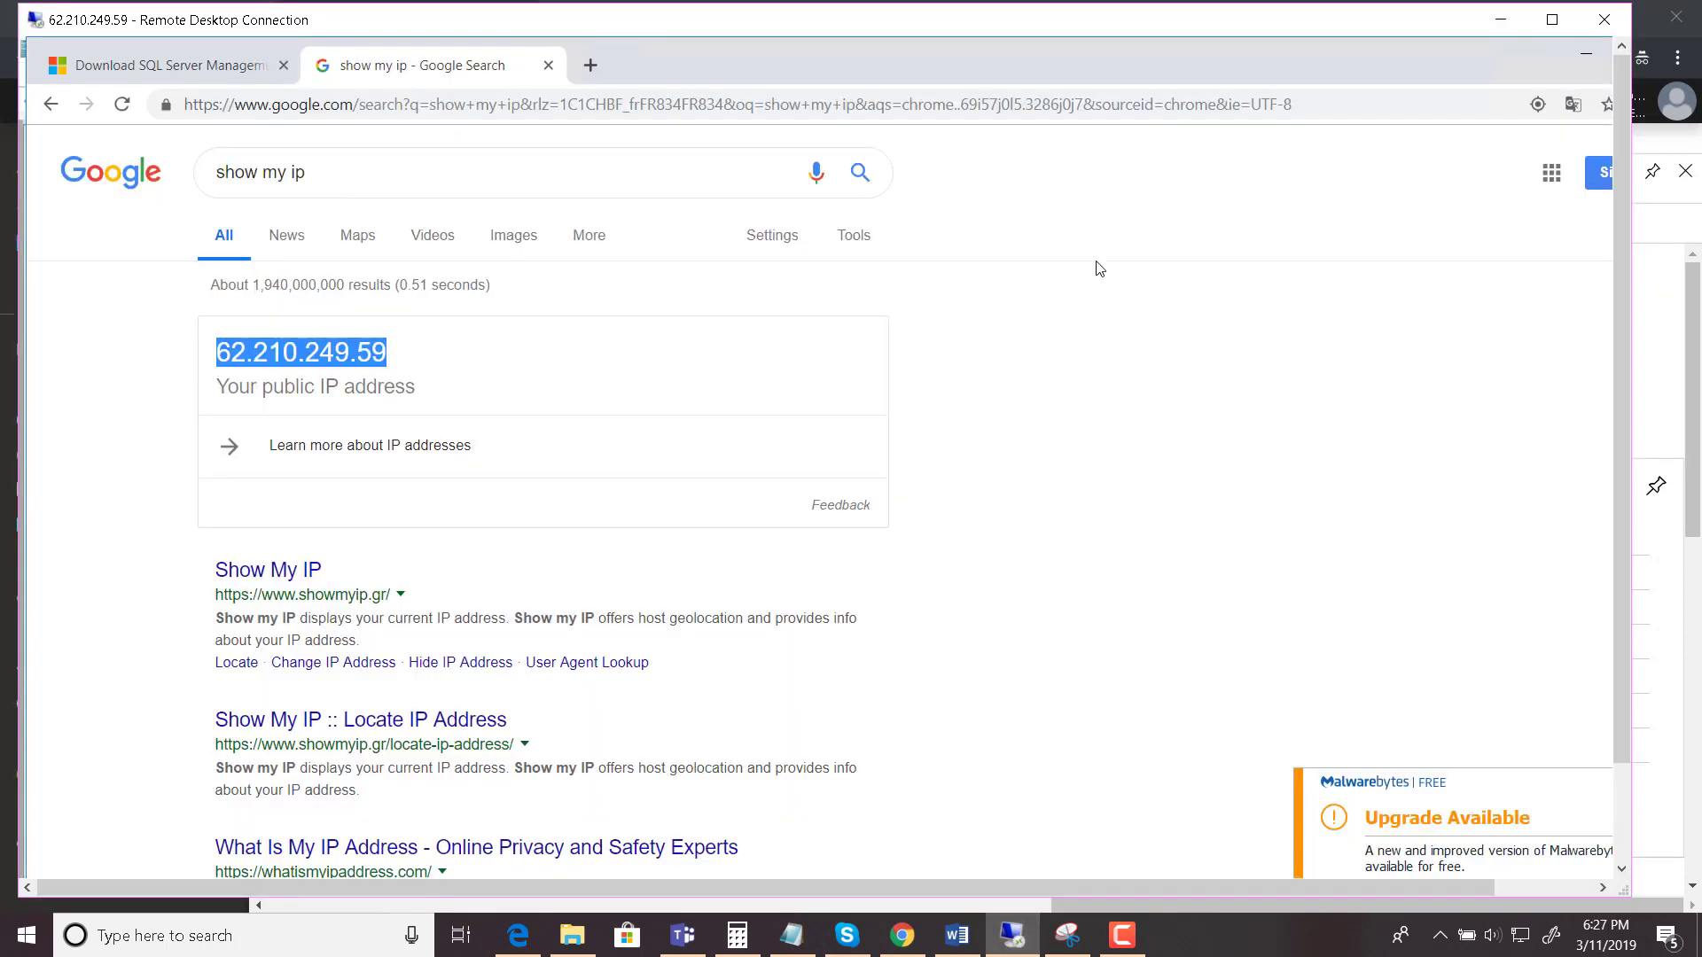
- Close the SSMS Setup Completed window and the reopened installer
{"action": "left_click_drag", "start_coordinate": [1620, 358], "coordinate": [1619, 455]}
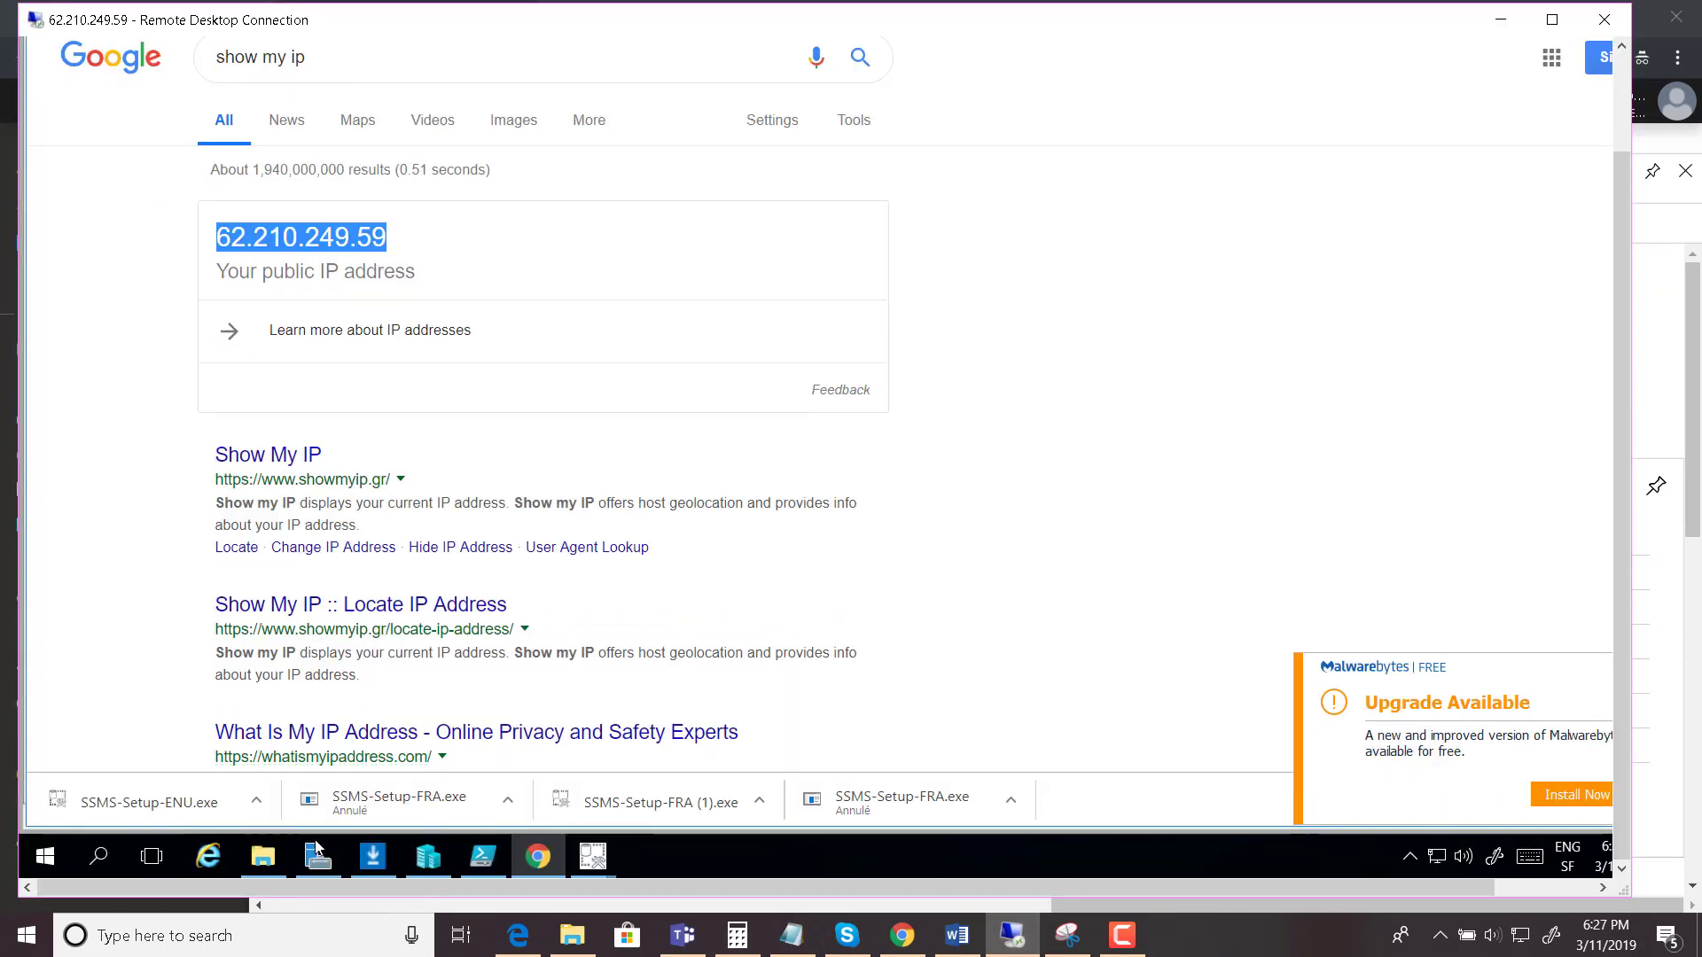
{"action": "left_click", "coordinate": [590, 856]}
{"action": "left_click", "coordinate": [599, 860]}
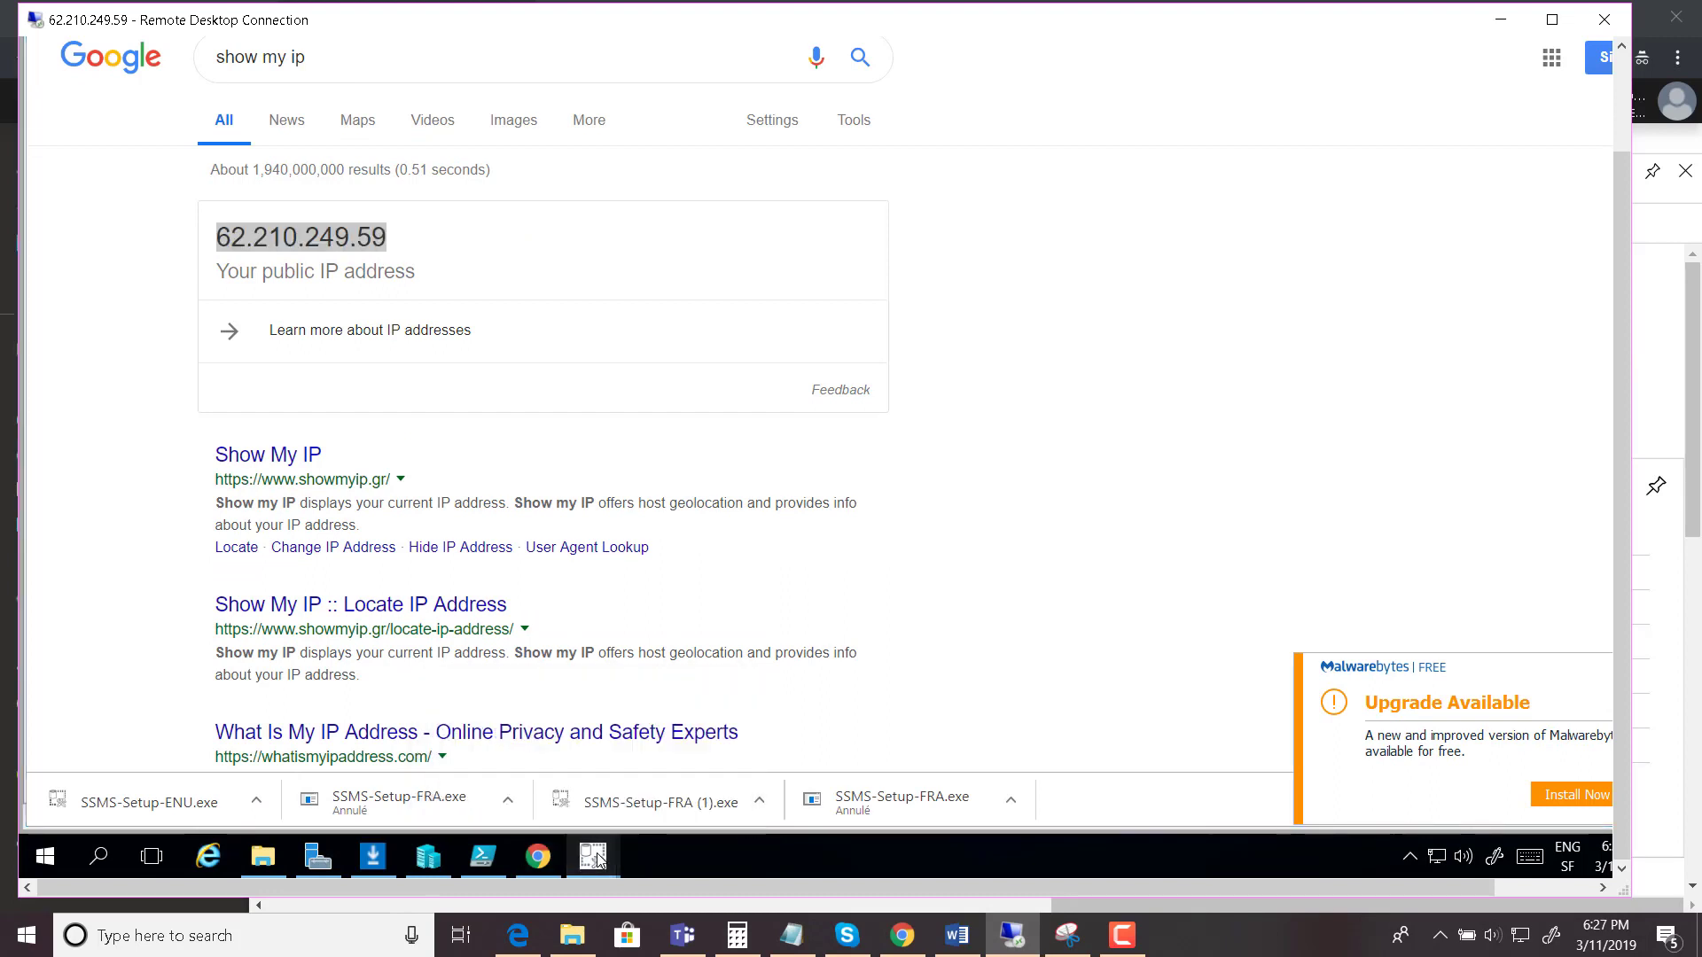
{"action": "mouse_move", "coordinate": [599, 860]}
{"action": "left_click", "coordinate": [642, 795]}
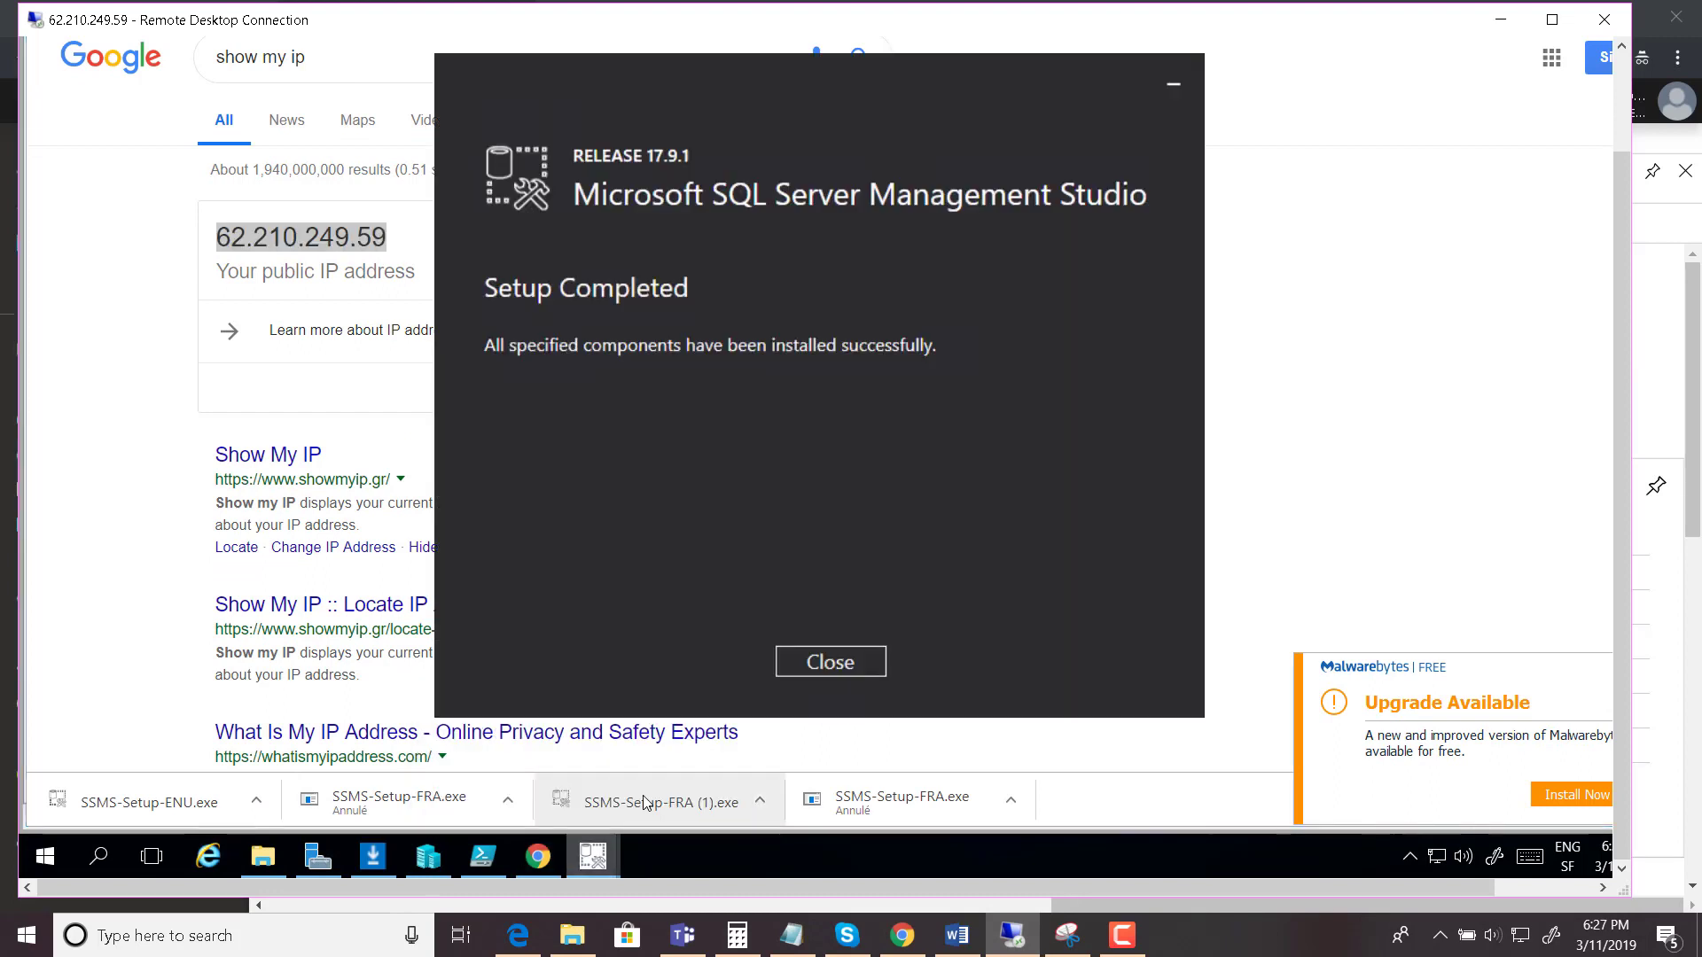
{"action": "left_click", "coordinate": [824, 663]}
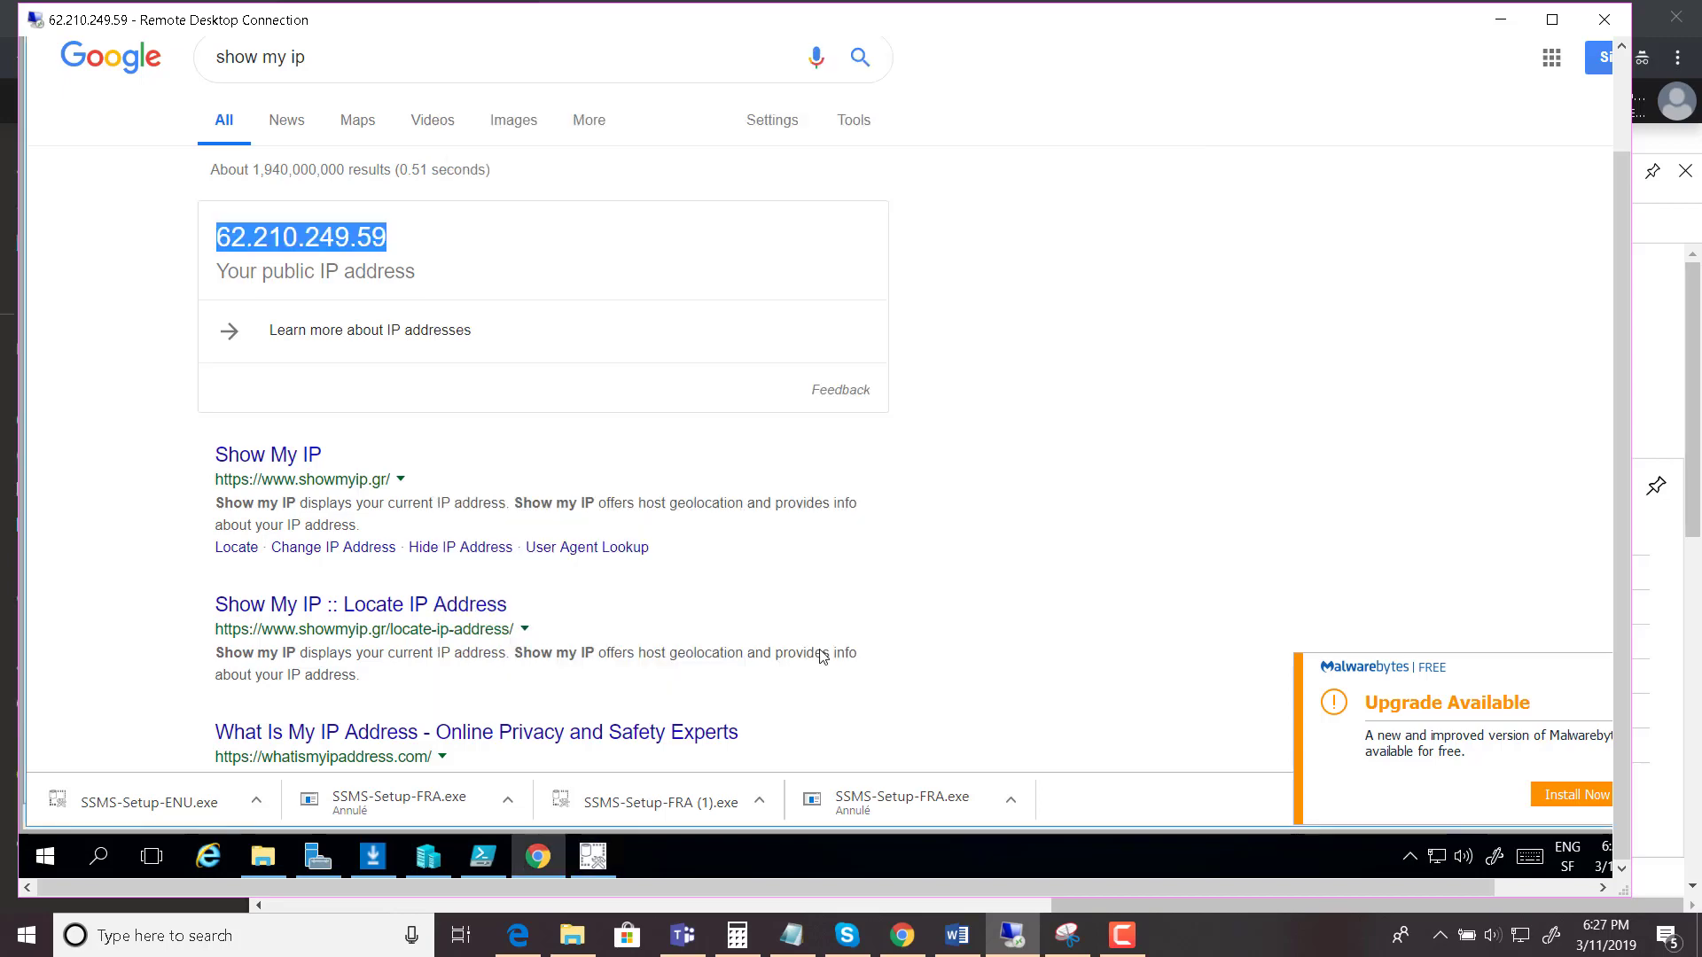
{"action": "left_click", "coordinate": [614, 814]}
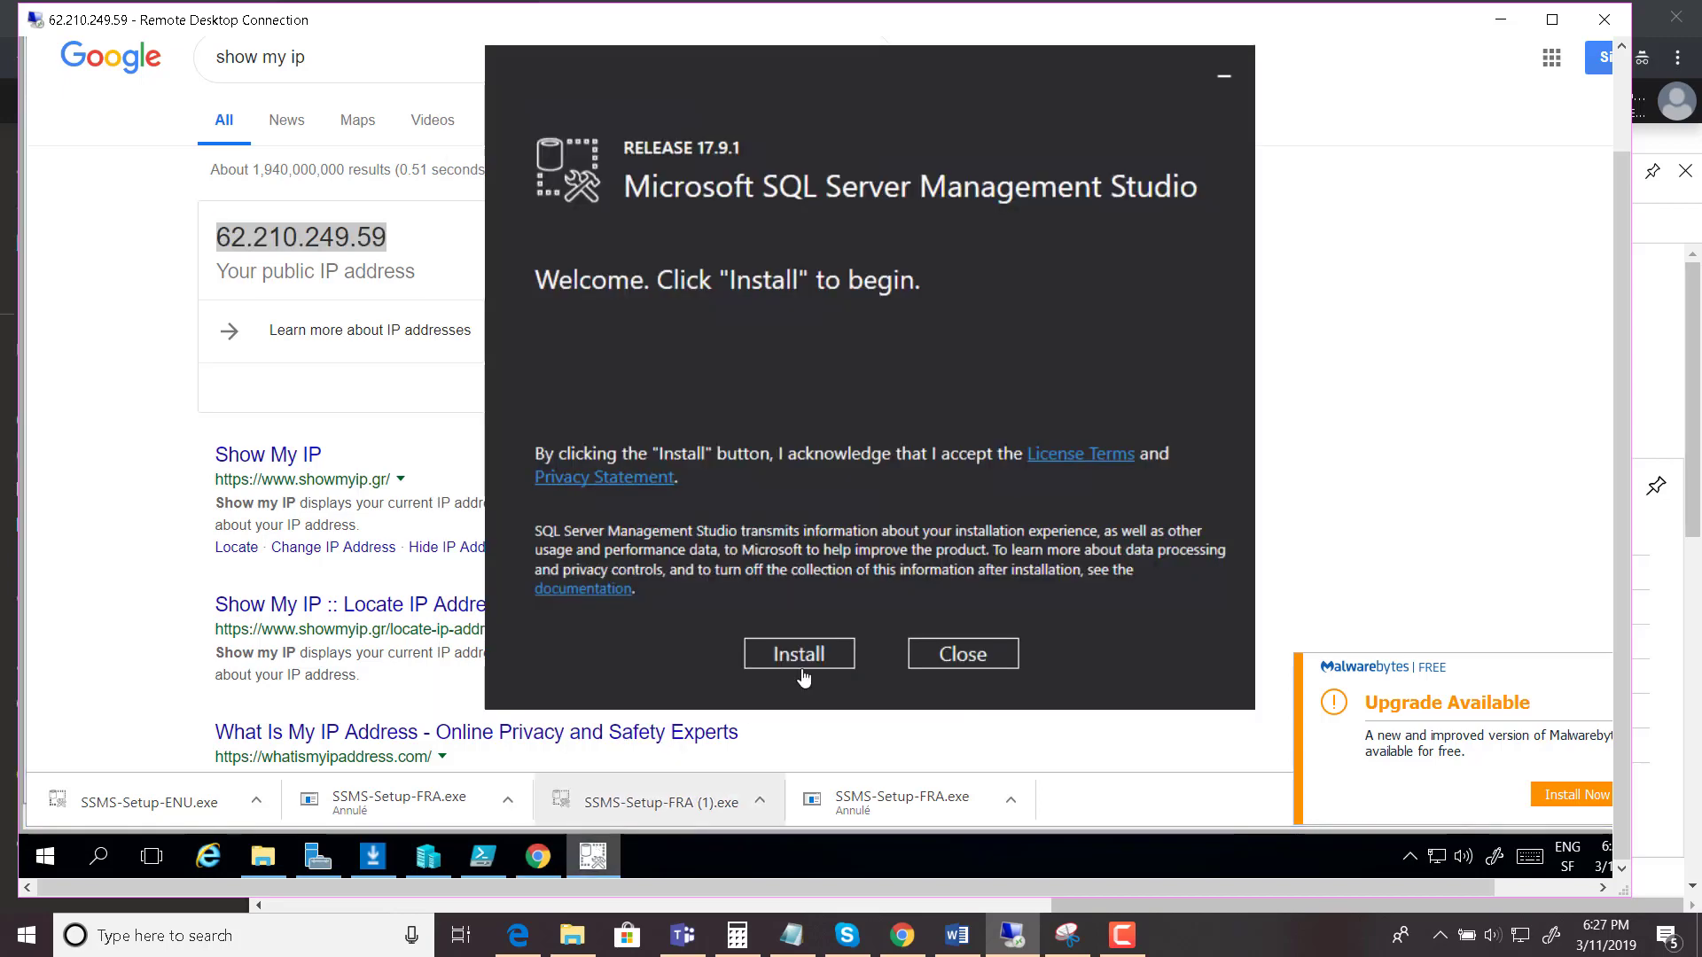
{"action": "left_click", "coordinate": [950, 656]}
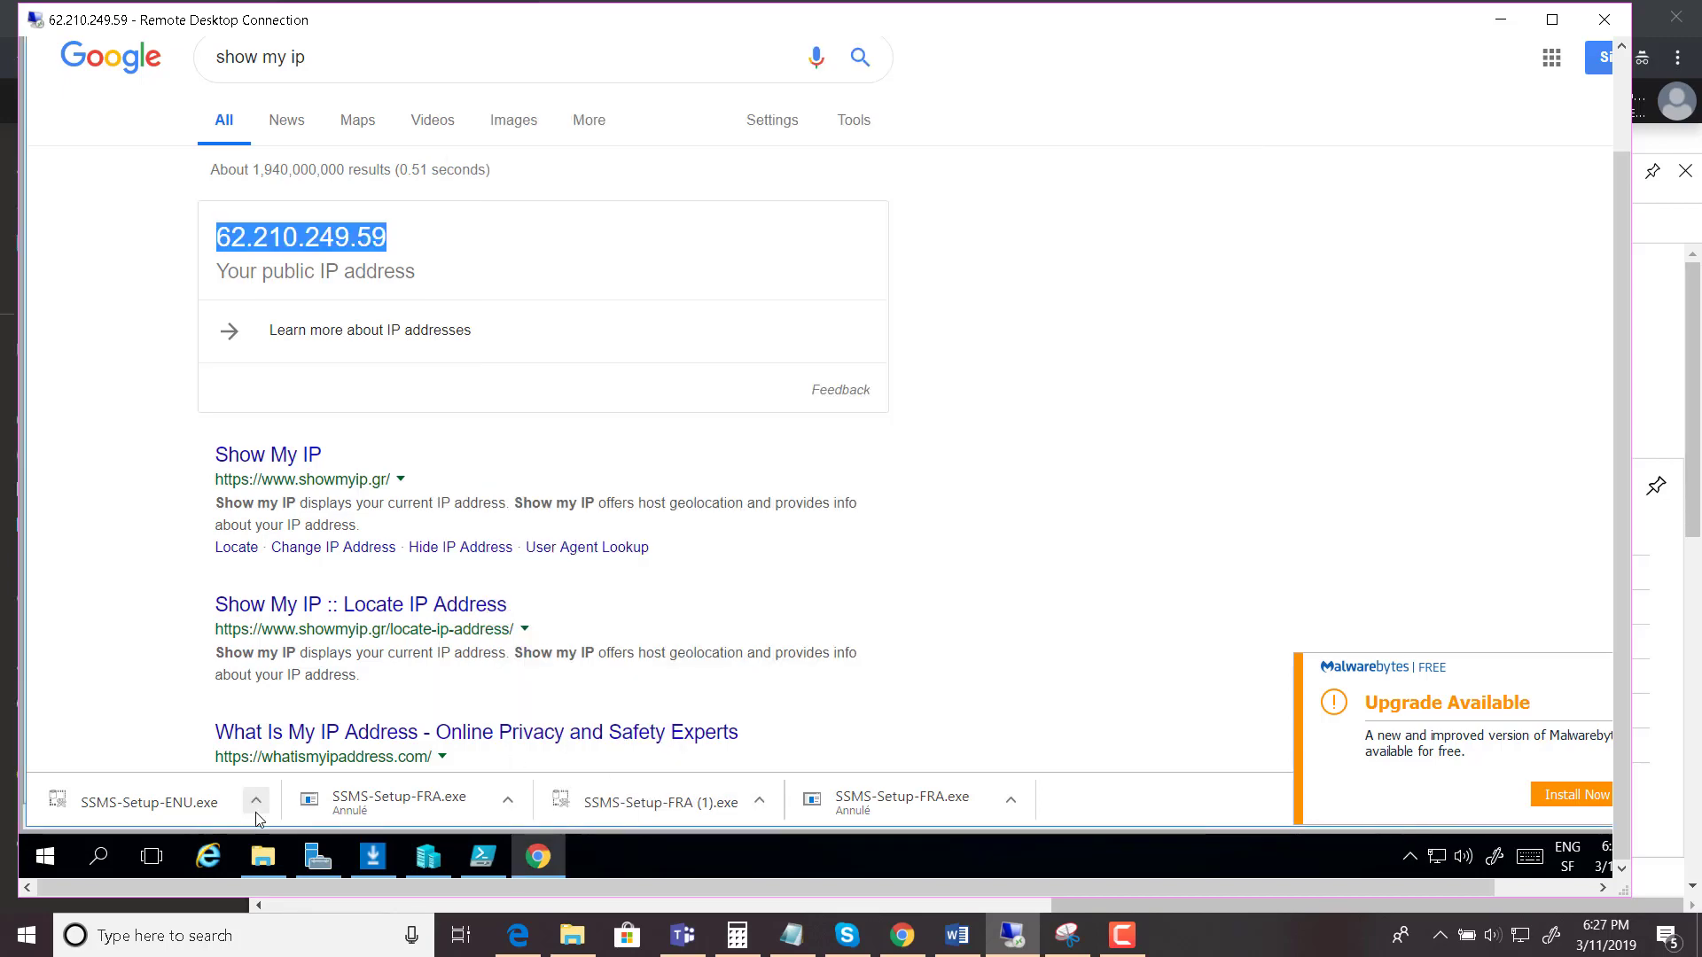
- Launch Microsoft SQL Server Management Studio from Start's Recently added list
{"action": "left_click", "coordinate": [53, 860]}
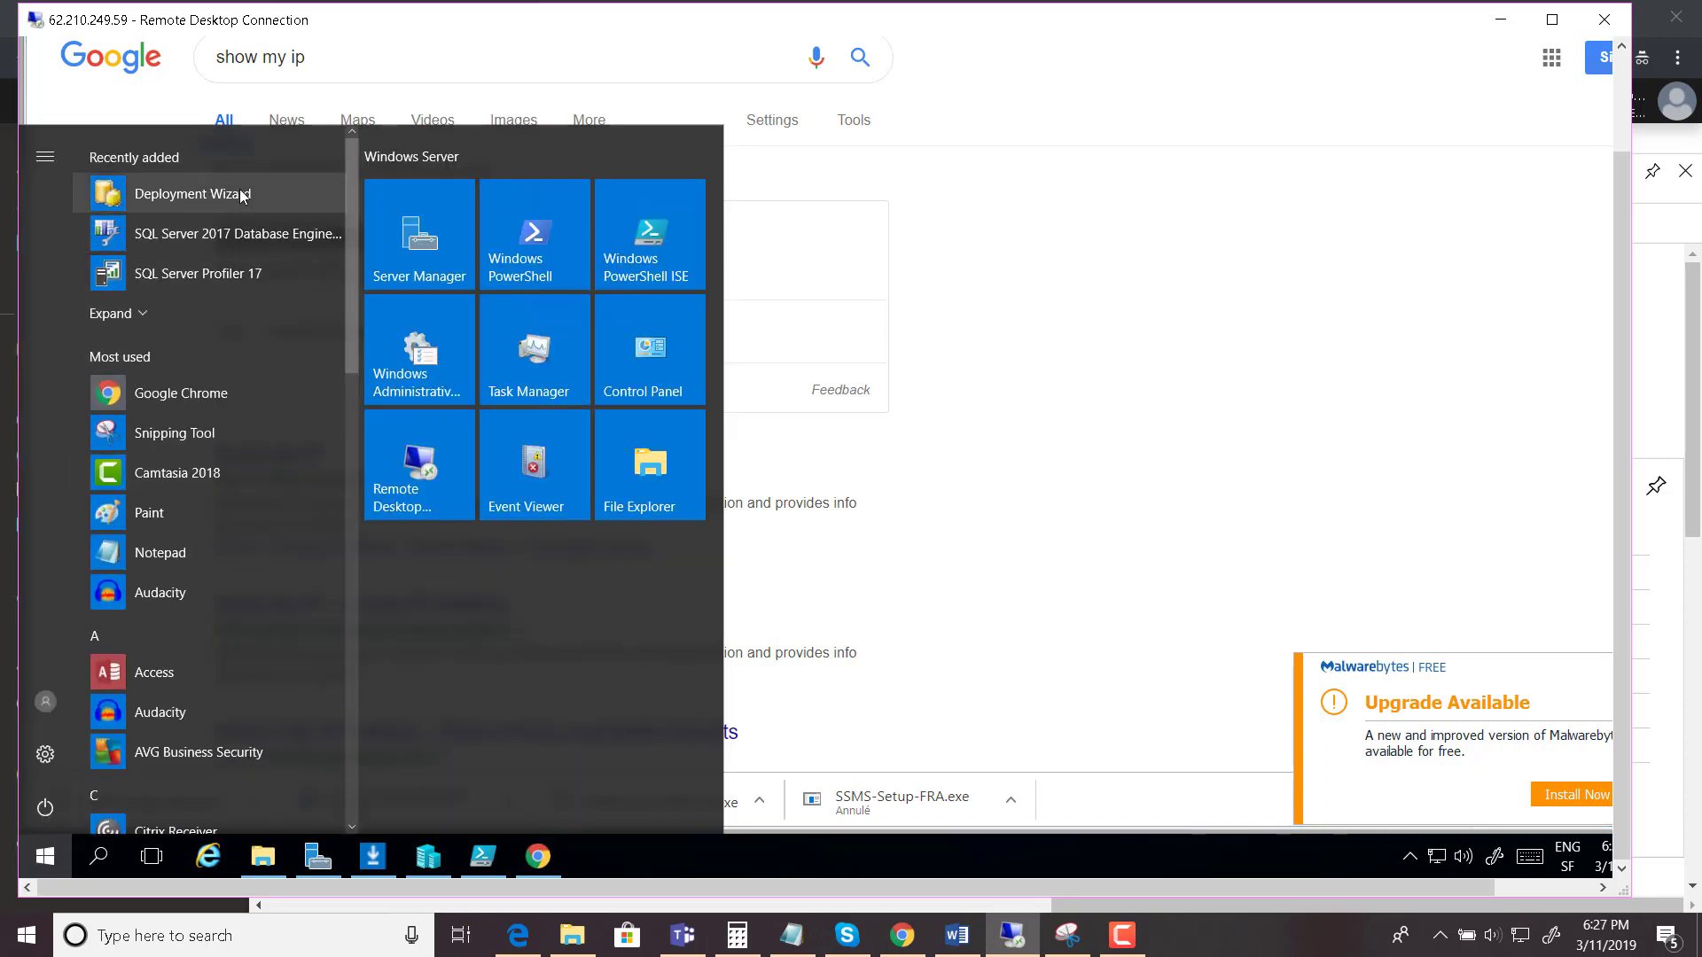
{"action": "left_click", "coordinate": [181, 312]}
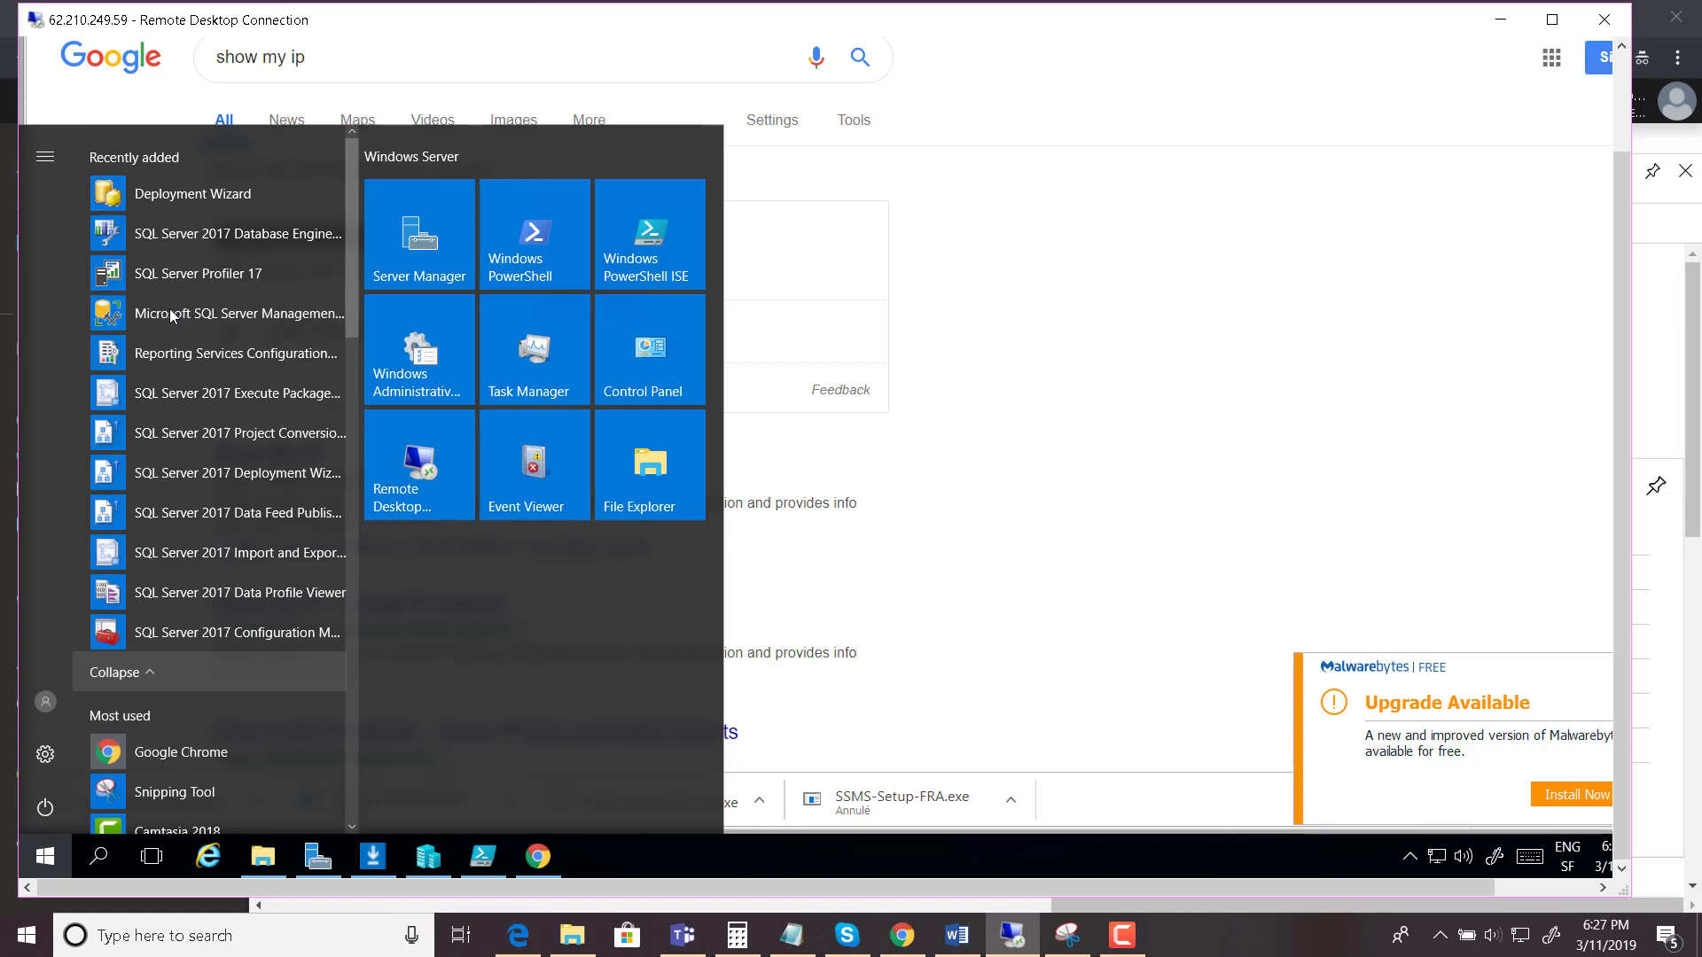
{"action": "left_click", "coordinate": [186, 314]}
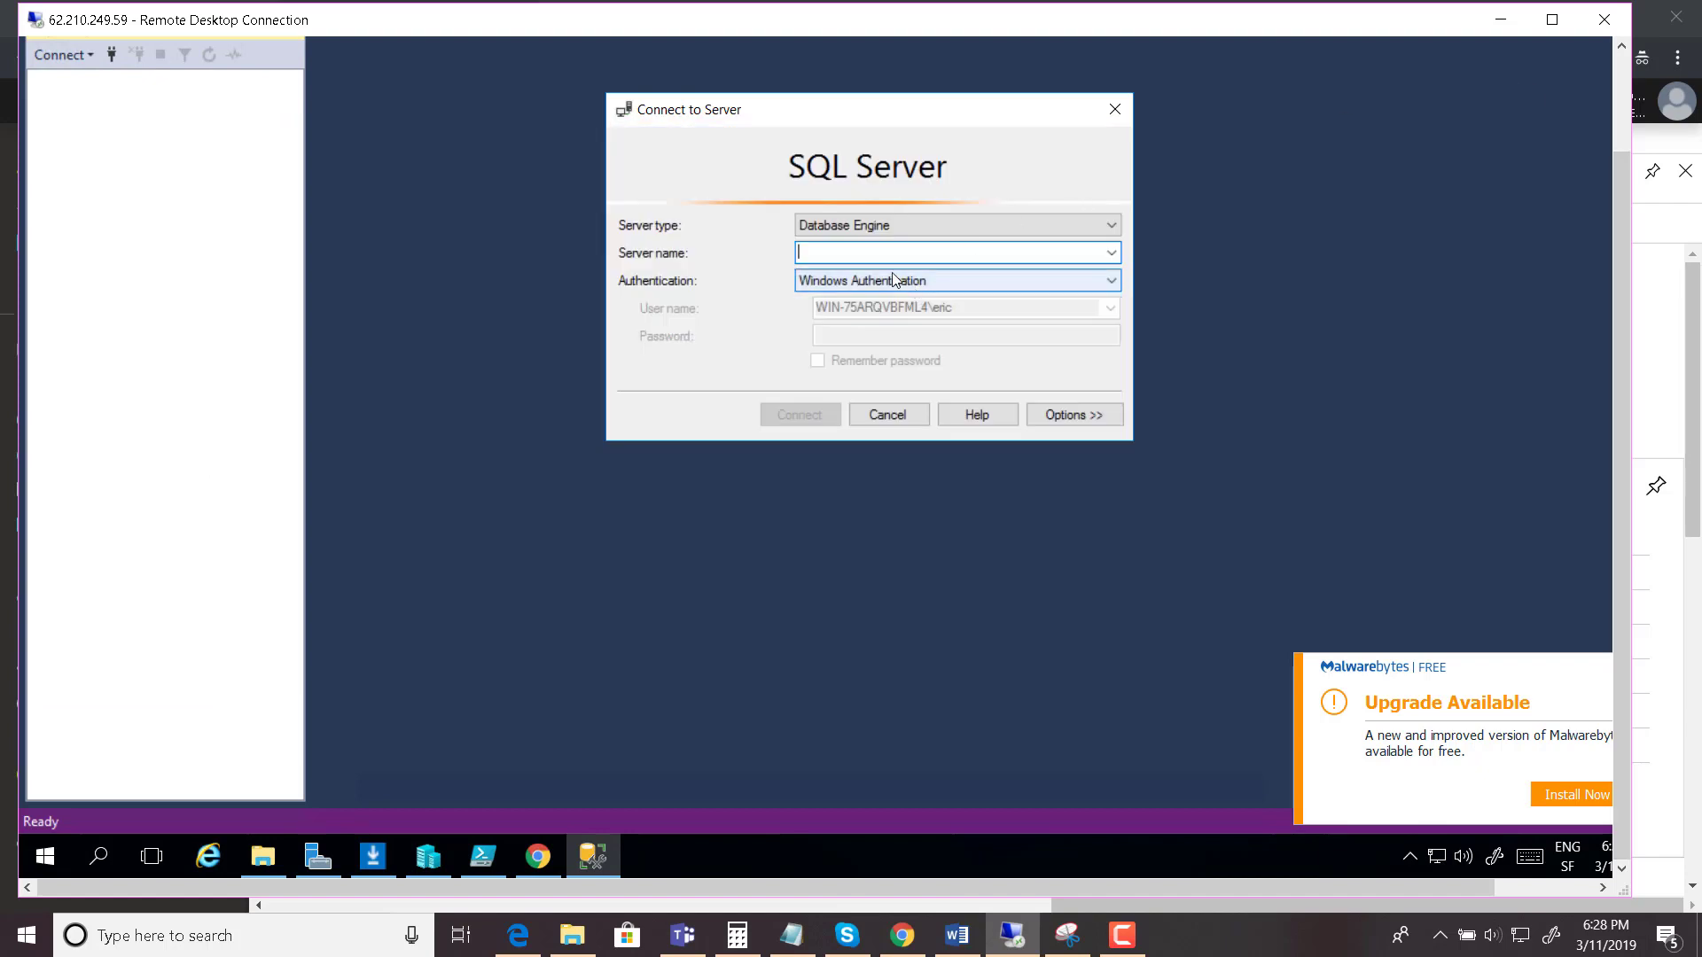
- Paste flucserver.database.windows.net as server name, try connecting, and dismiss the error
{"action": "type", "text": "flucserver.database.windows.net"}
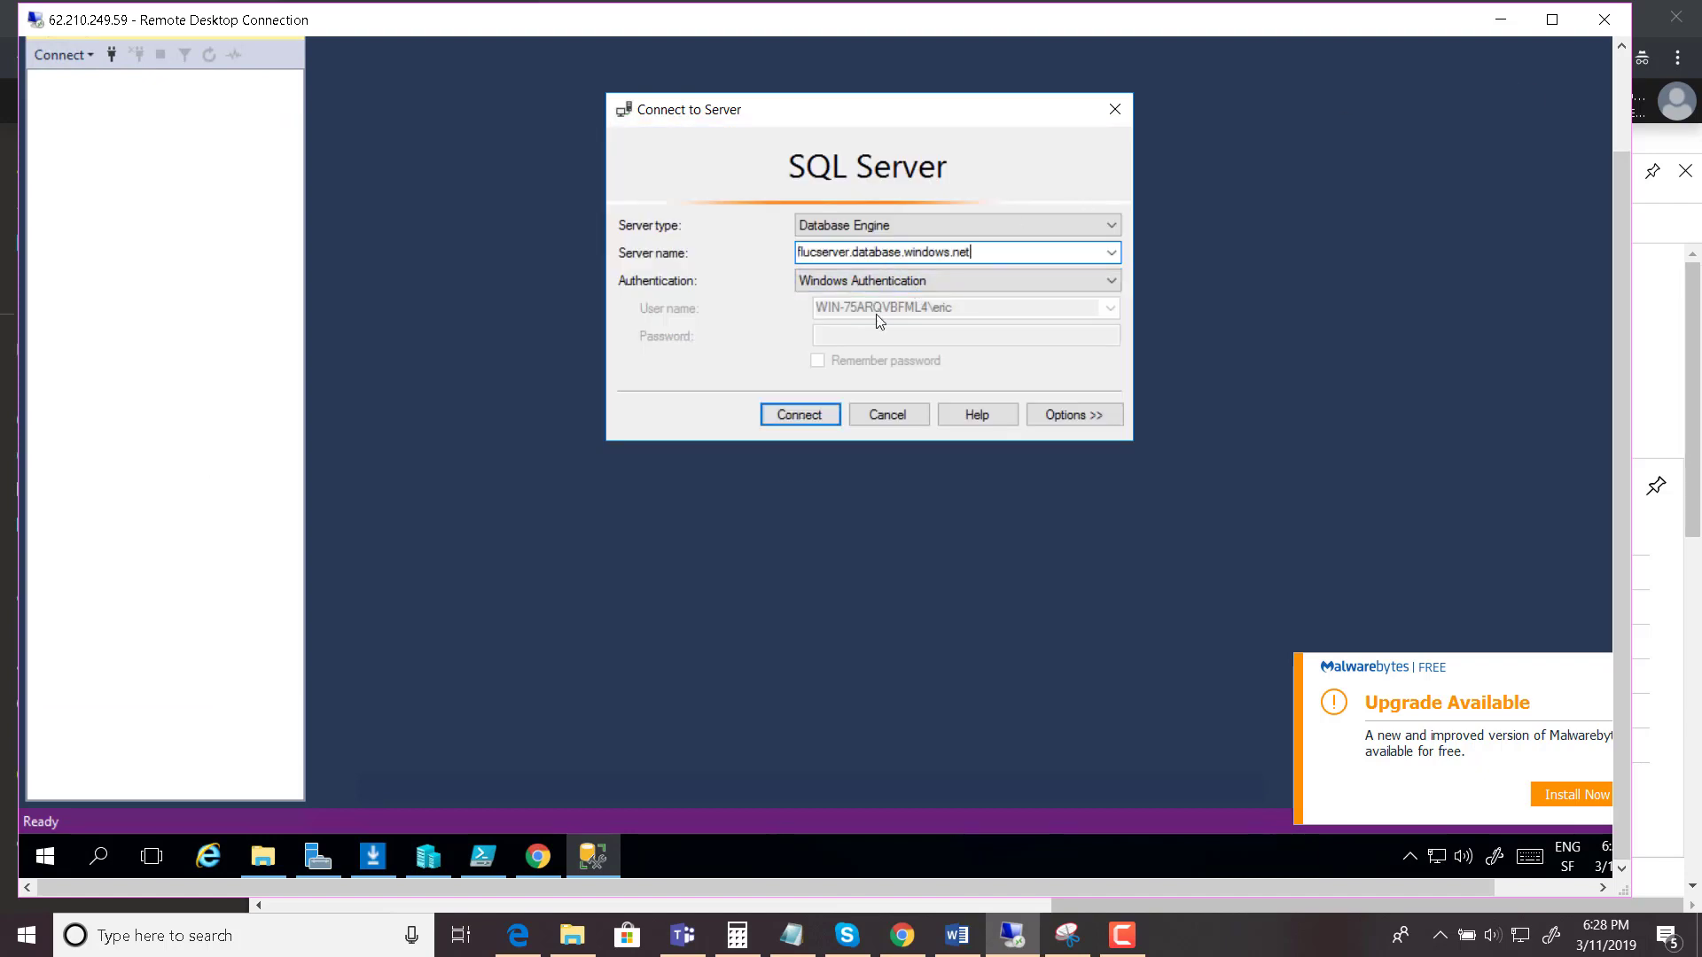
{"action": "left_click", "coordinate": [816, 420]}
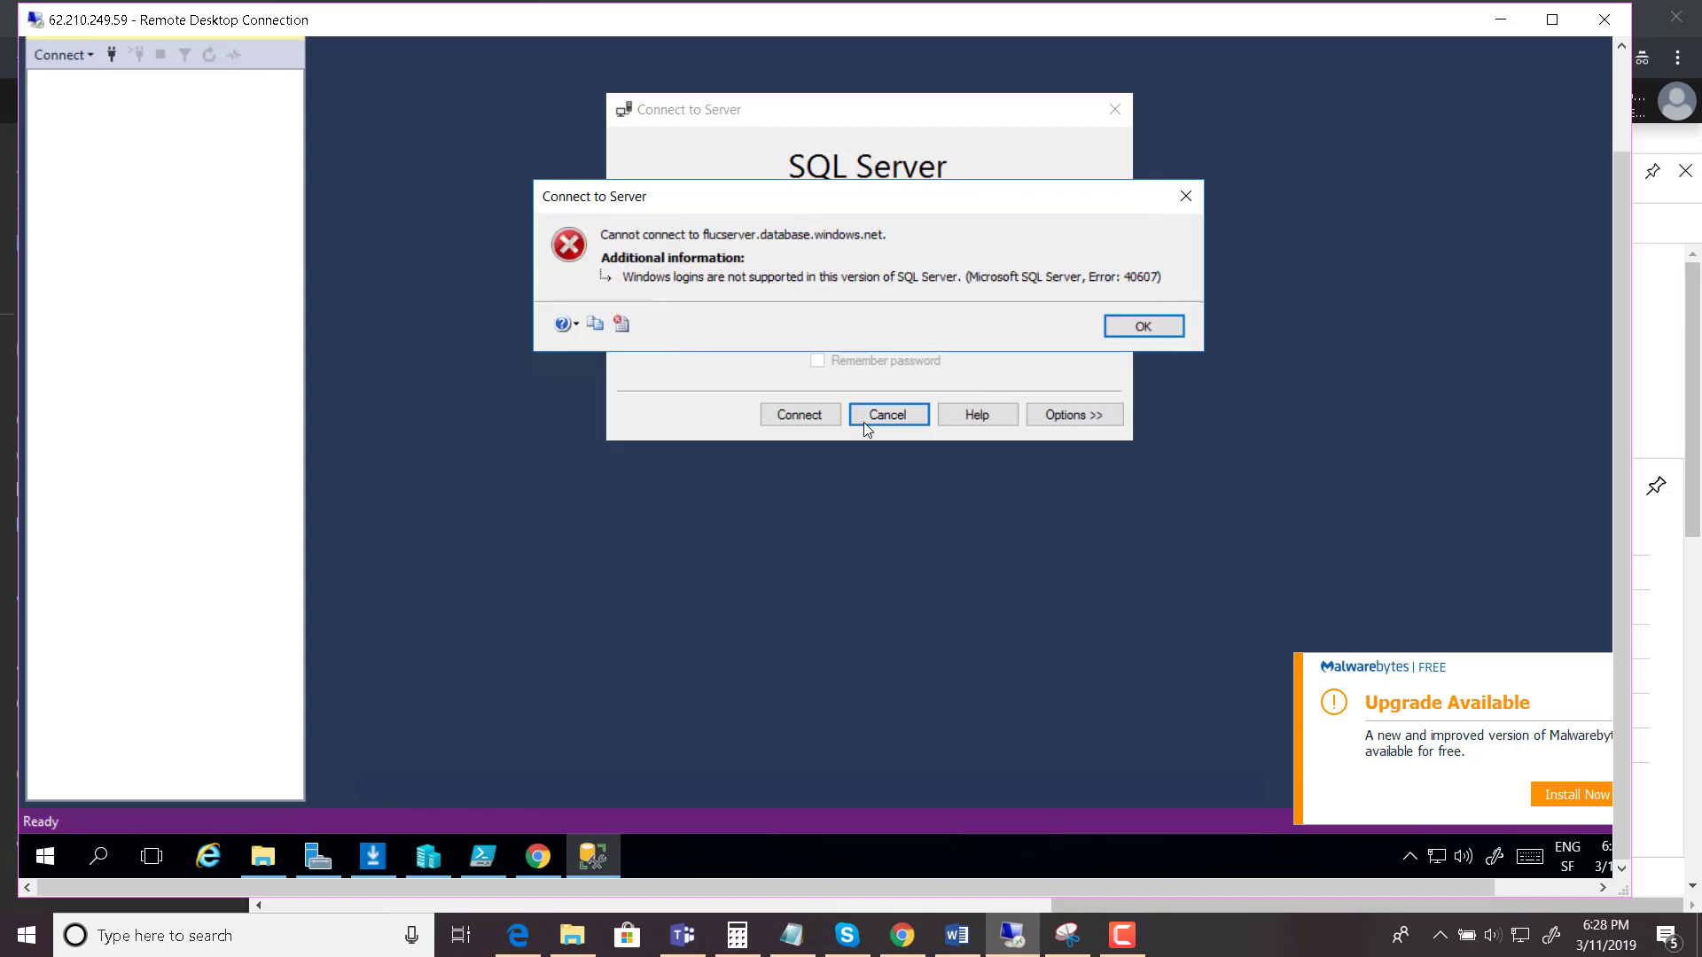
{"action": "left_click", "coordinate": [1159, 329]}
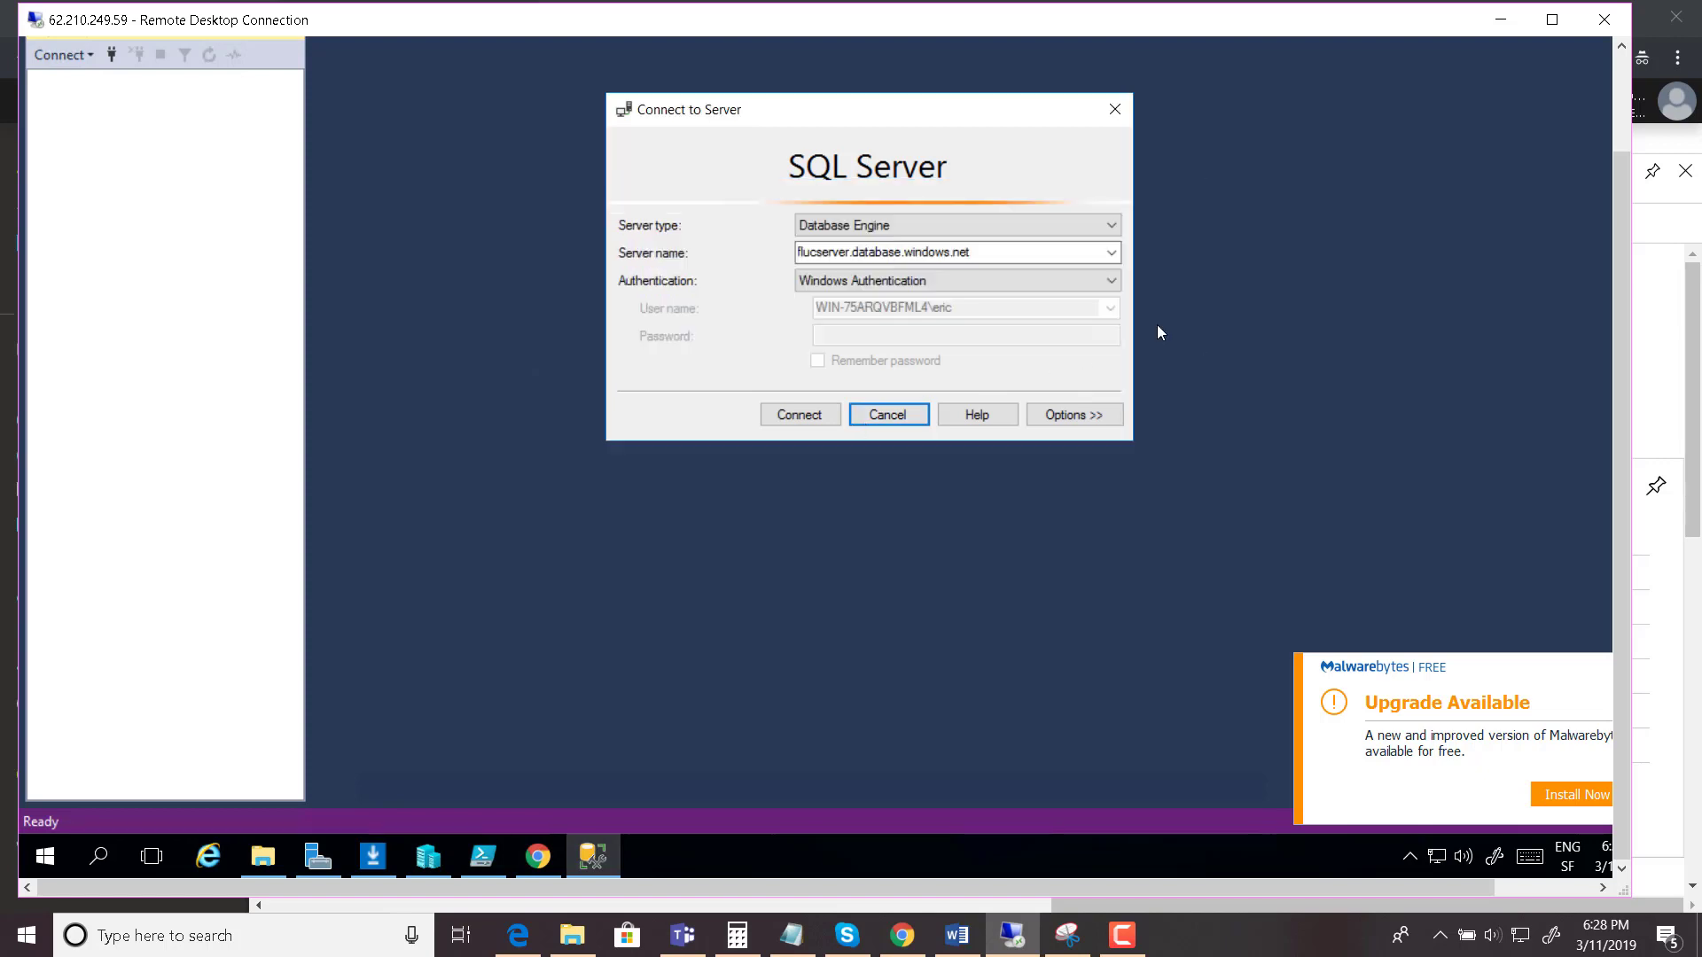
- Switch to SQL Server Authentication, enter the server admin login and password, and connect
{"action": "left_click", "coordinate": [872, 284]}
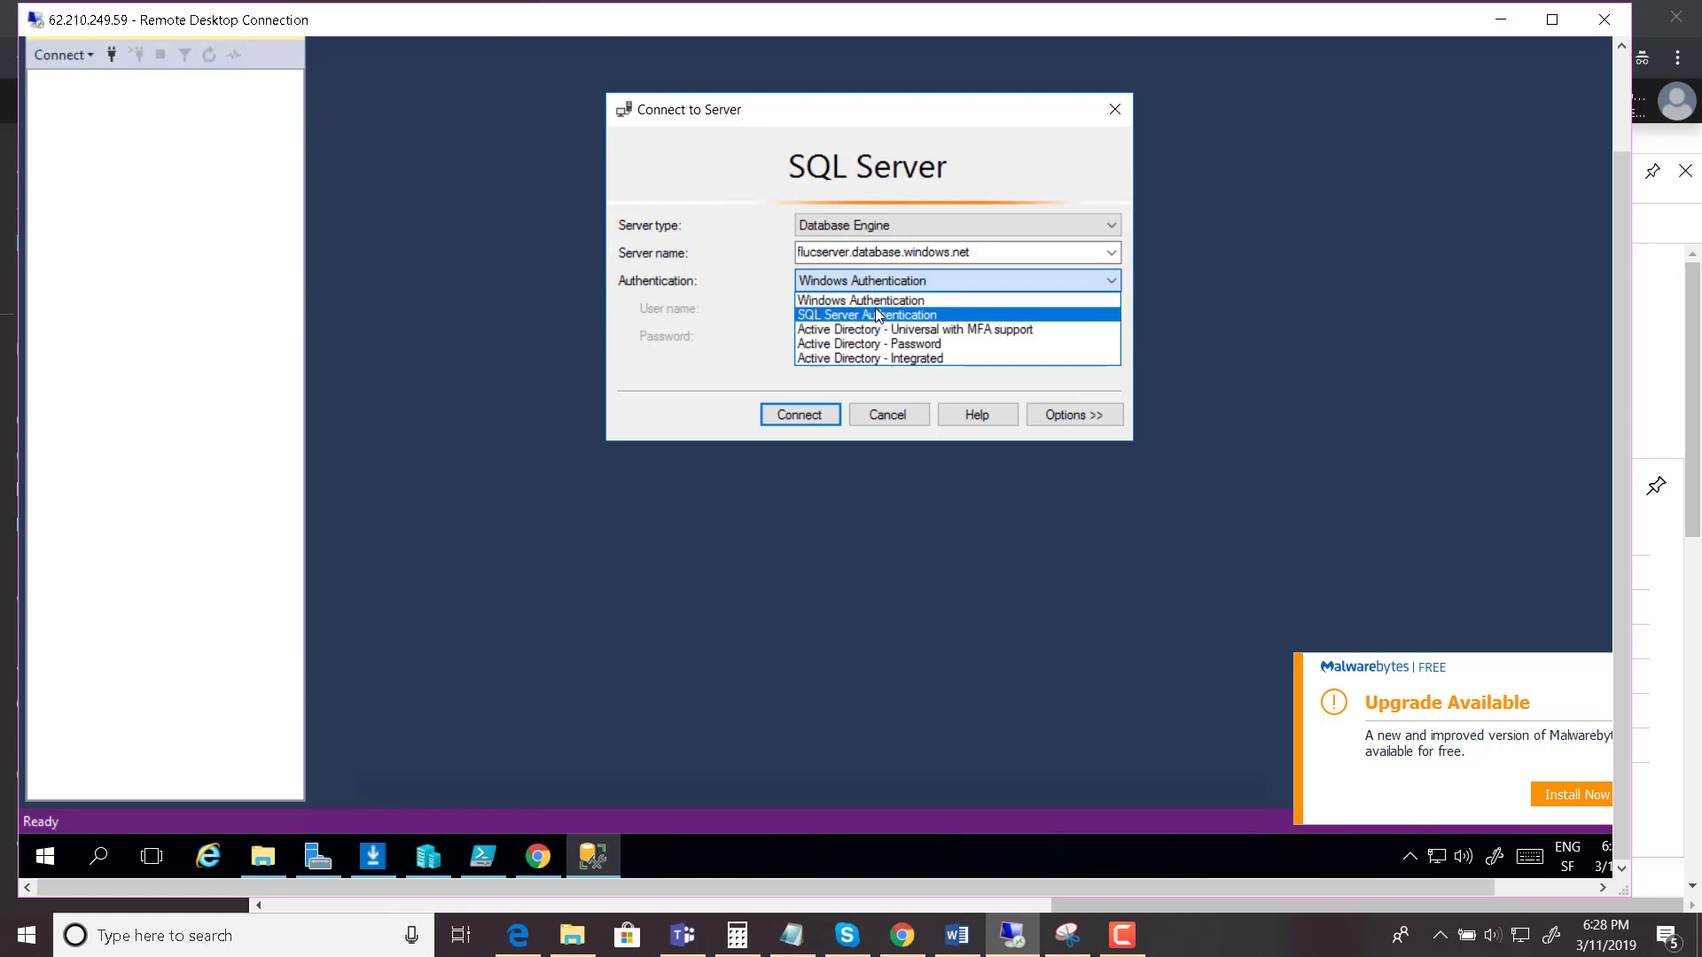
{"action": "left_click", "coordinate": [875, 316]}
{"action": "left_click", "coordinate": [875, 308]}
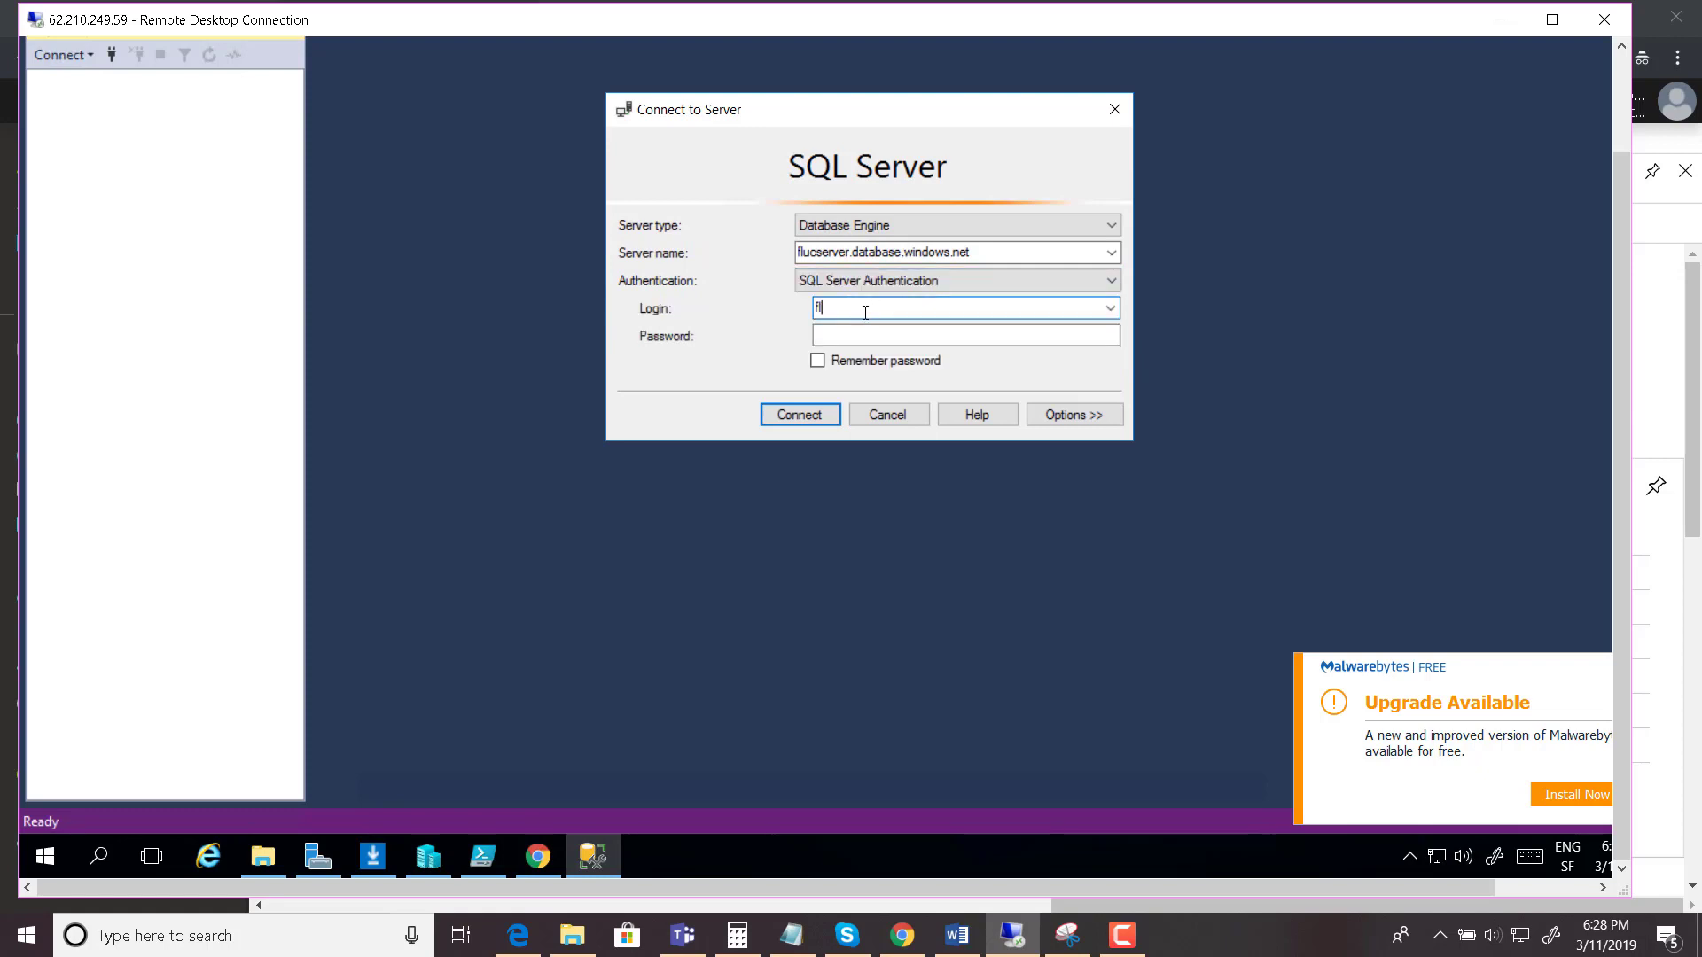
{"action": "type", "text": "fluctuationit"}
{"action": "key", "text": "Tab"}
{"action": "key", "text": "Caps_Lock"}
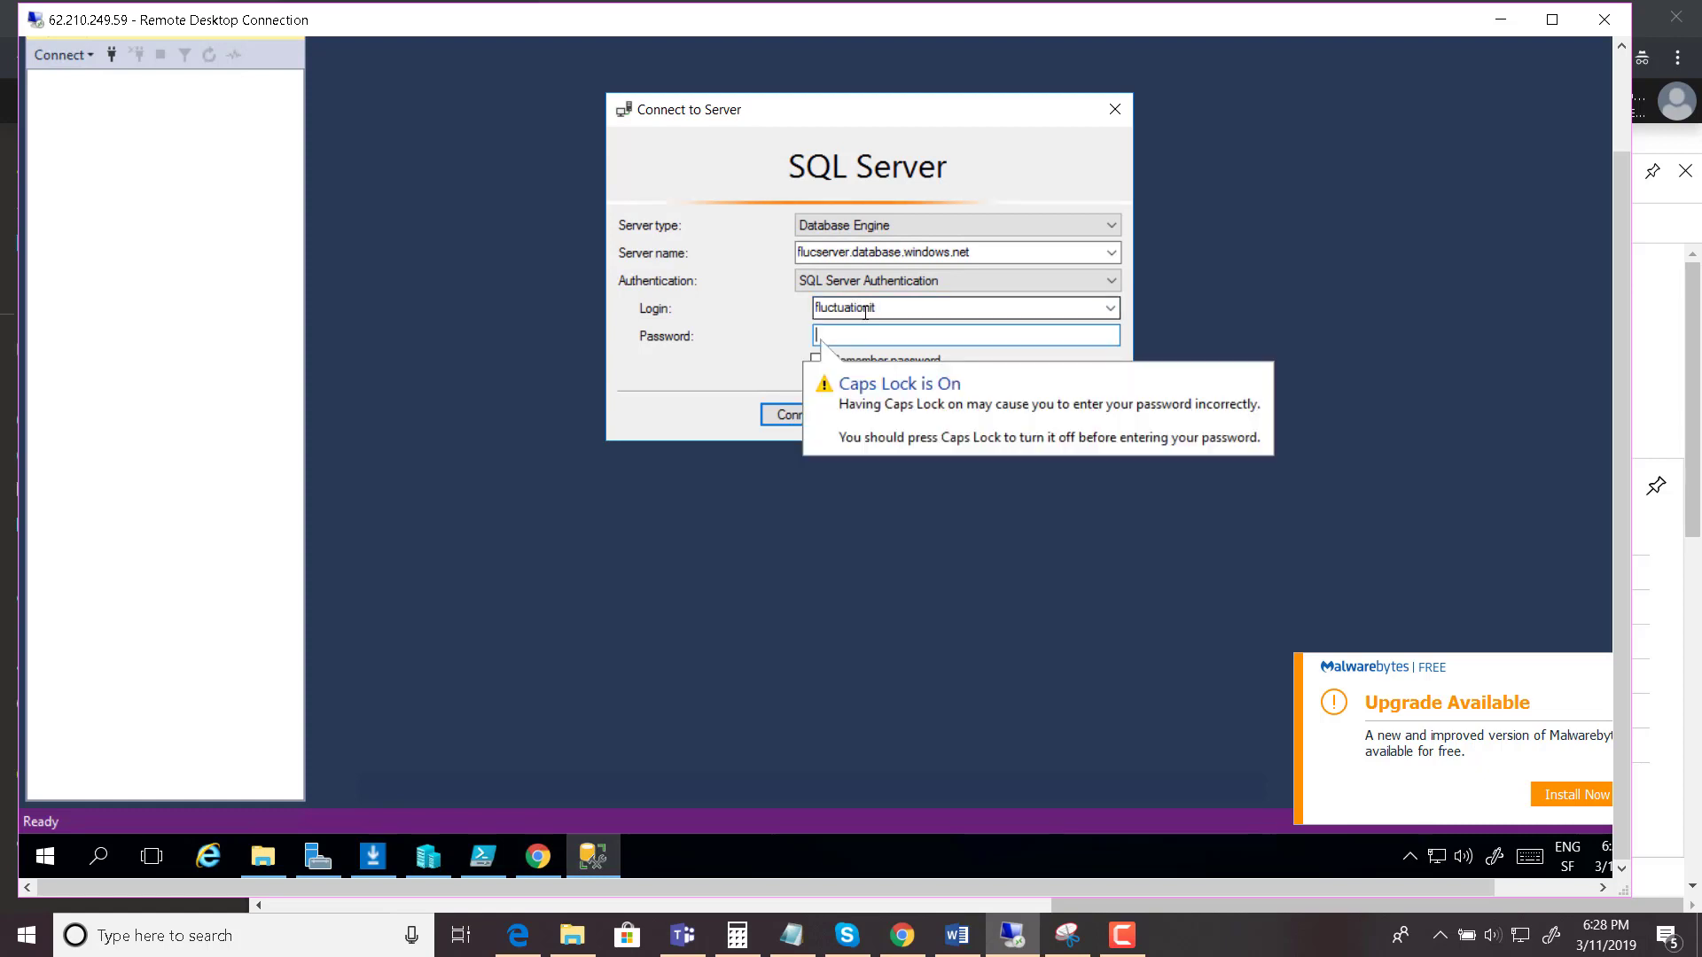
{"action": "key", "text": "Caps_Lock"}
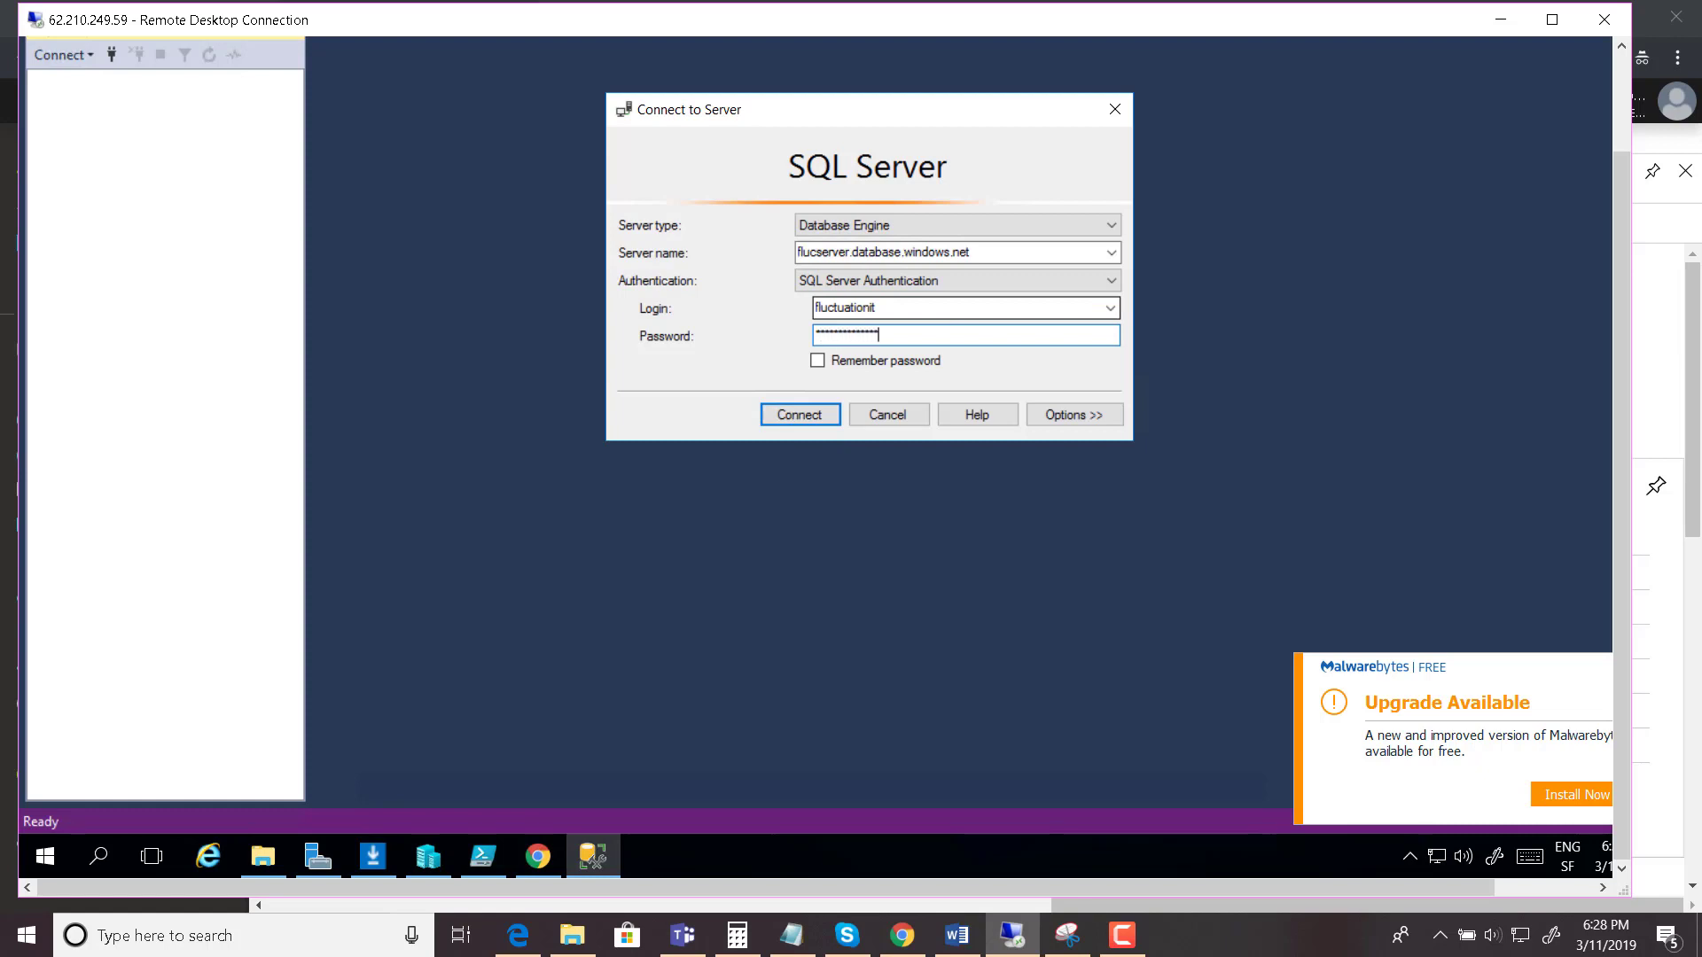
{"action": "left_click", "coordinate": [811, 412]}
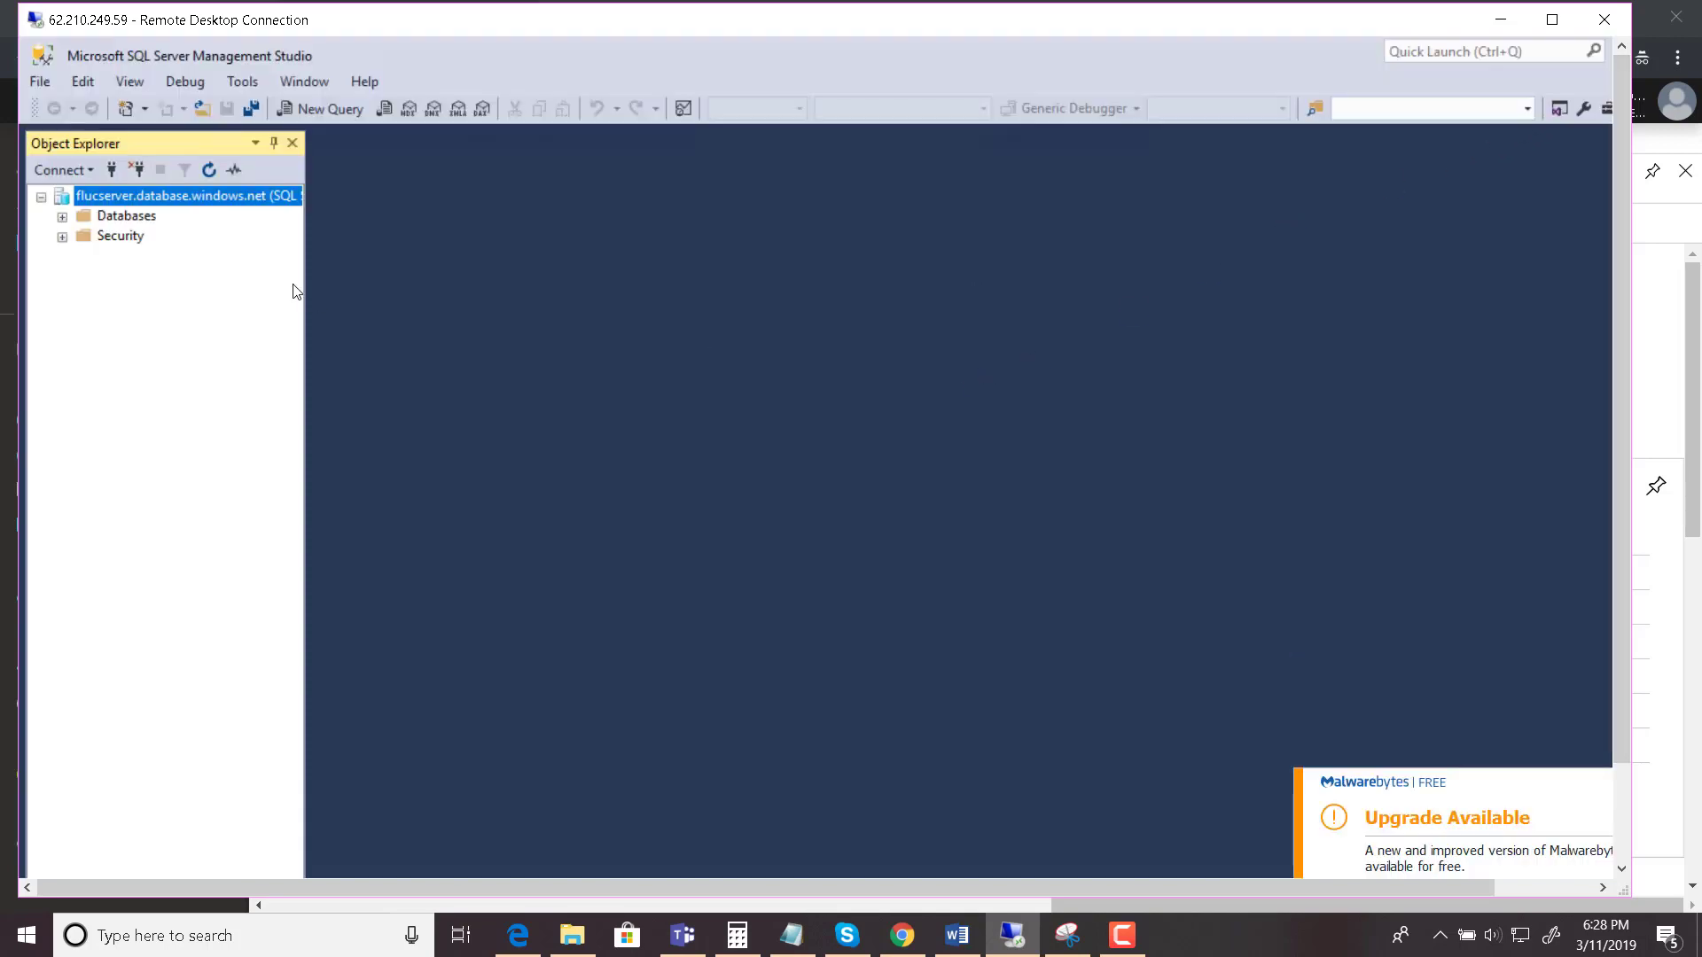
- Expand Databases > Fluc_Database > Tables in Object Explorer to show the SalesLT tables
{"action": "left_click", "coordinate": [61, 217]}
{"action": "left_click", "coordinate": [82, 257]}
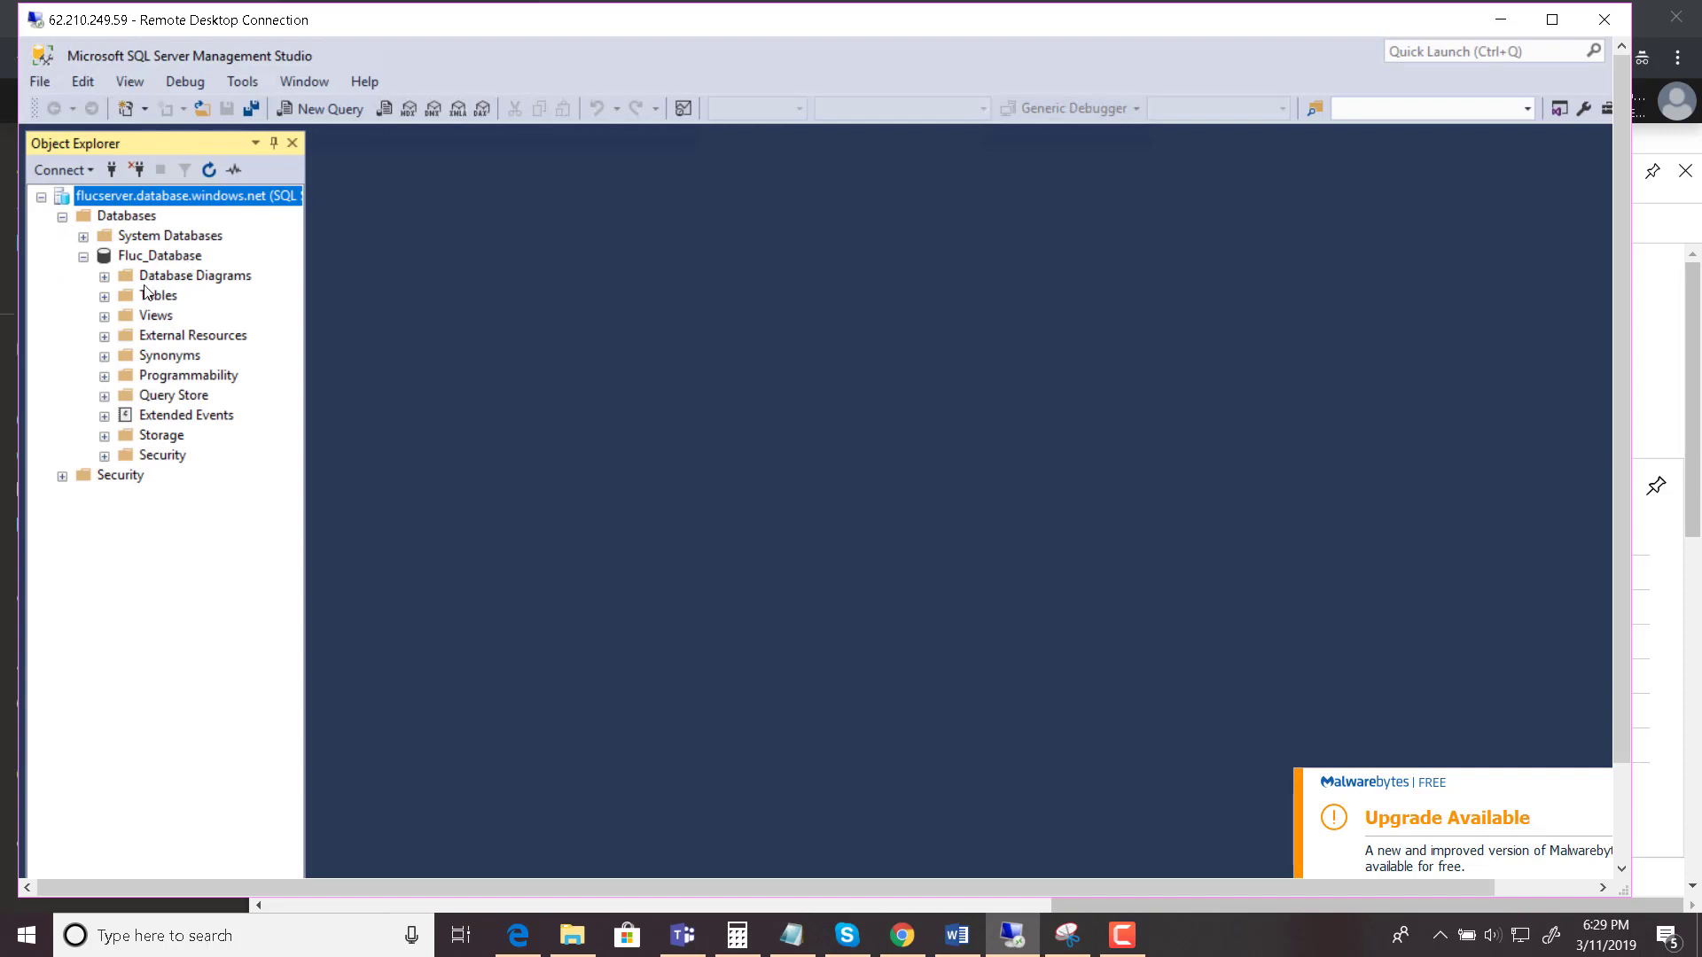
{"action": "left_click", "coordinate": [105, 297]}
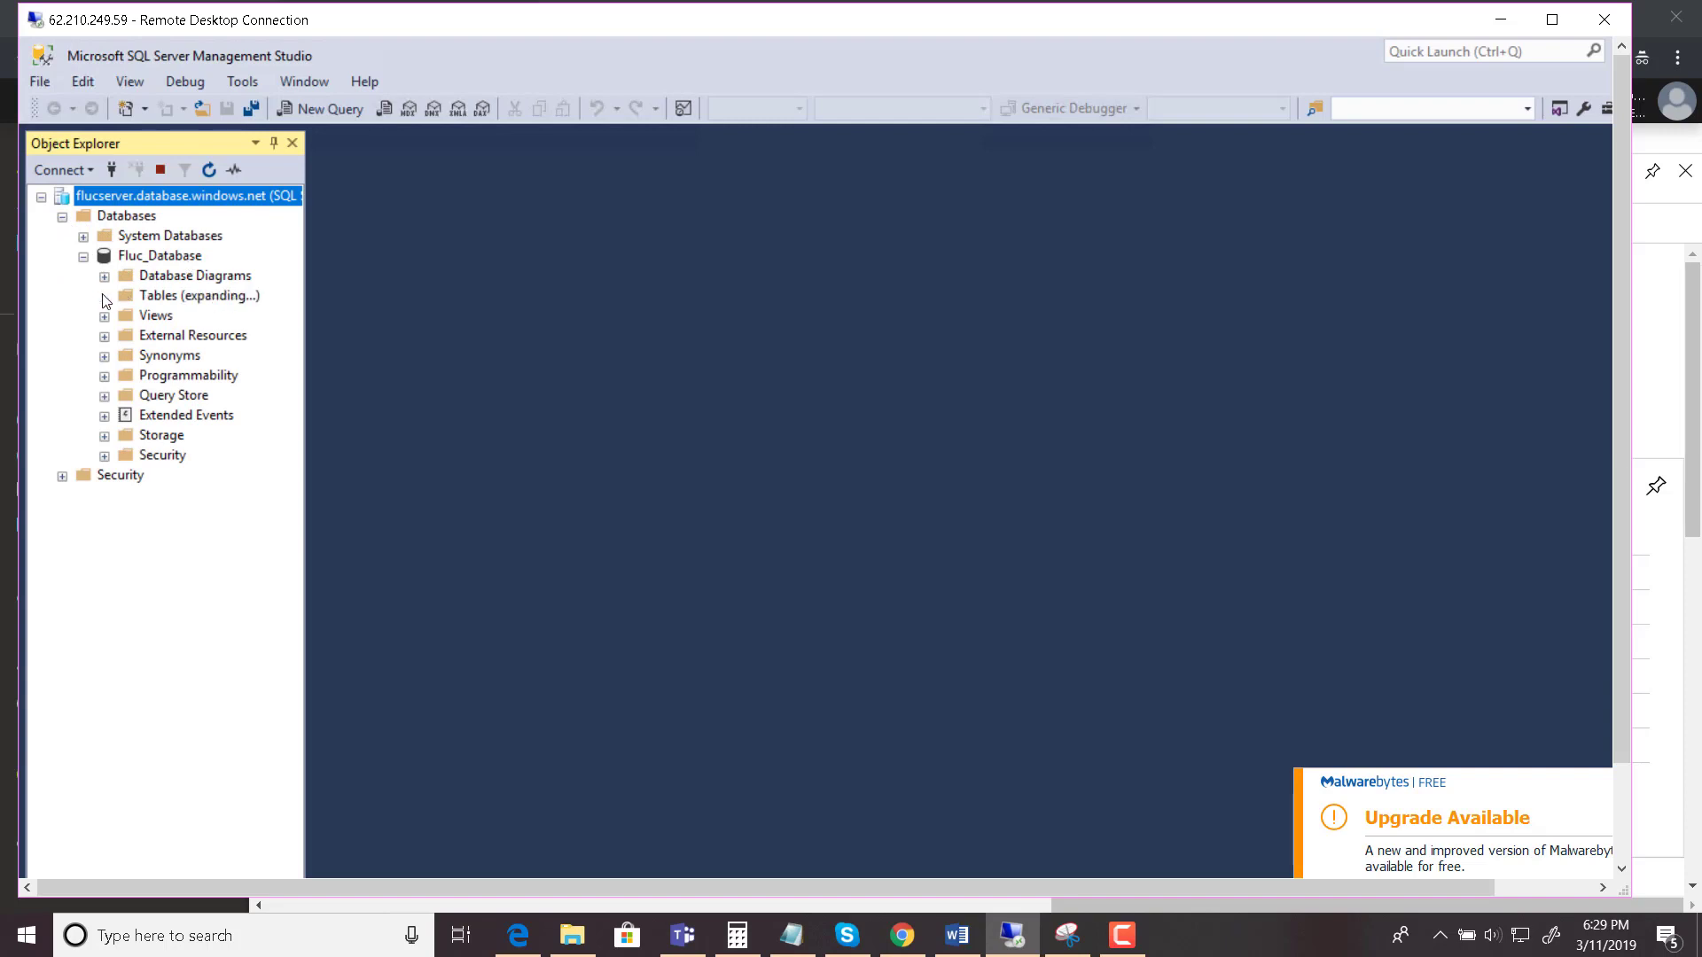
{"action": "left_click", "coordinate": [188, 299]}
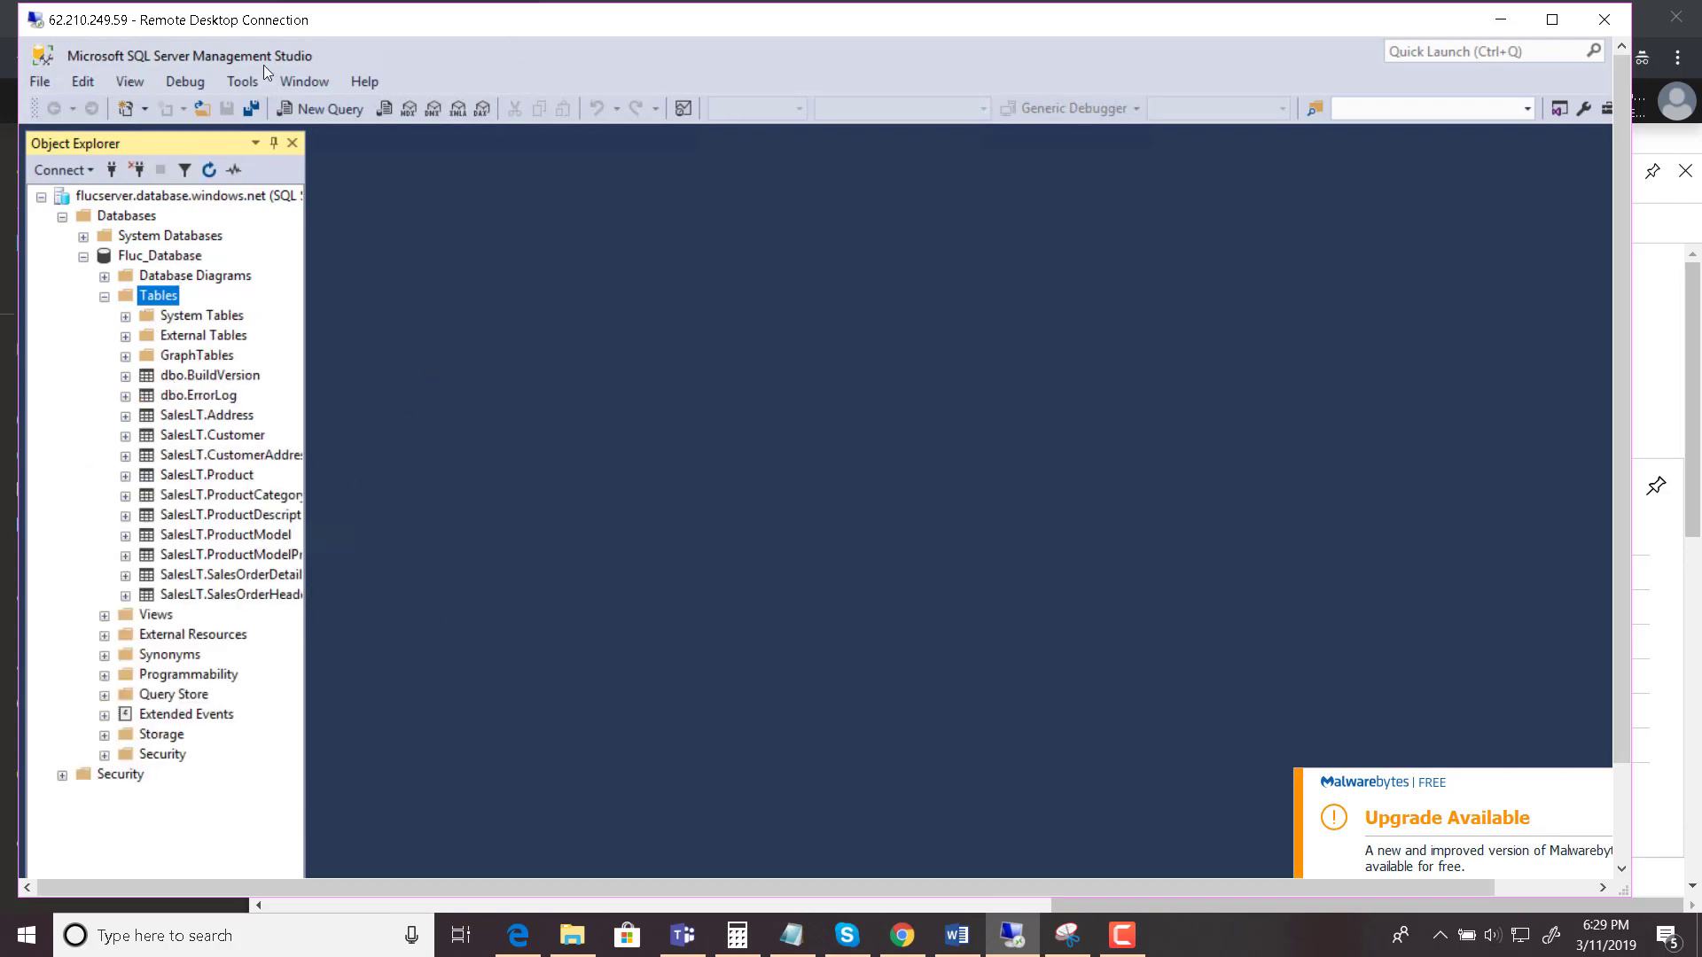
- Close Management Studio and minimize the Remote Desktop window to return to the Azure portal
{"action": "double_click", "coordinate": [35, 54]}
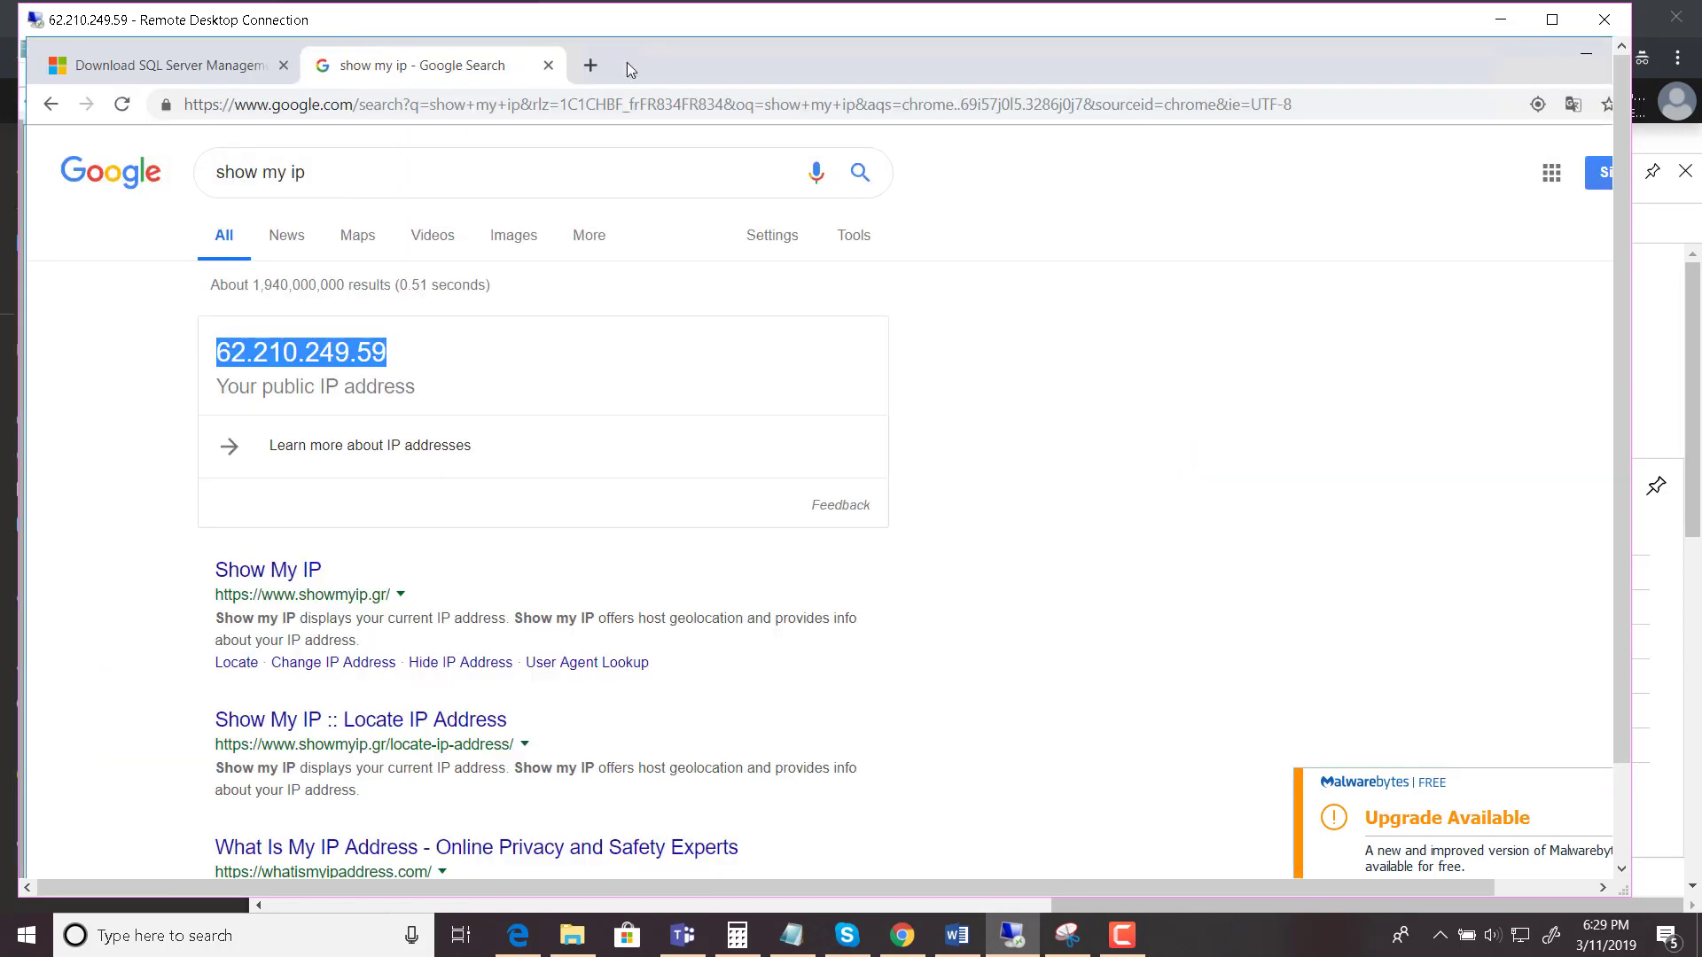
{"action": "left_click", "coordinate": [1499, 20]}
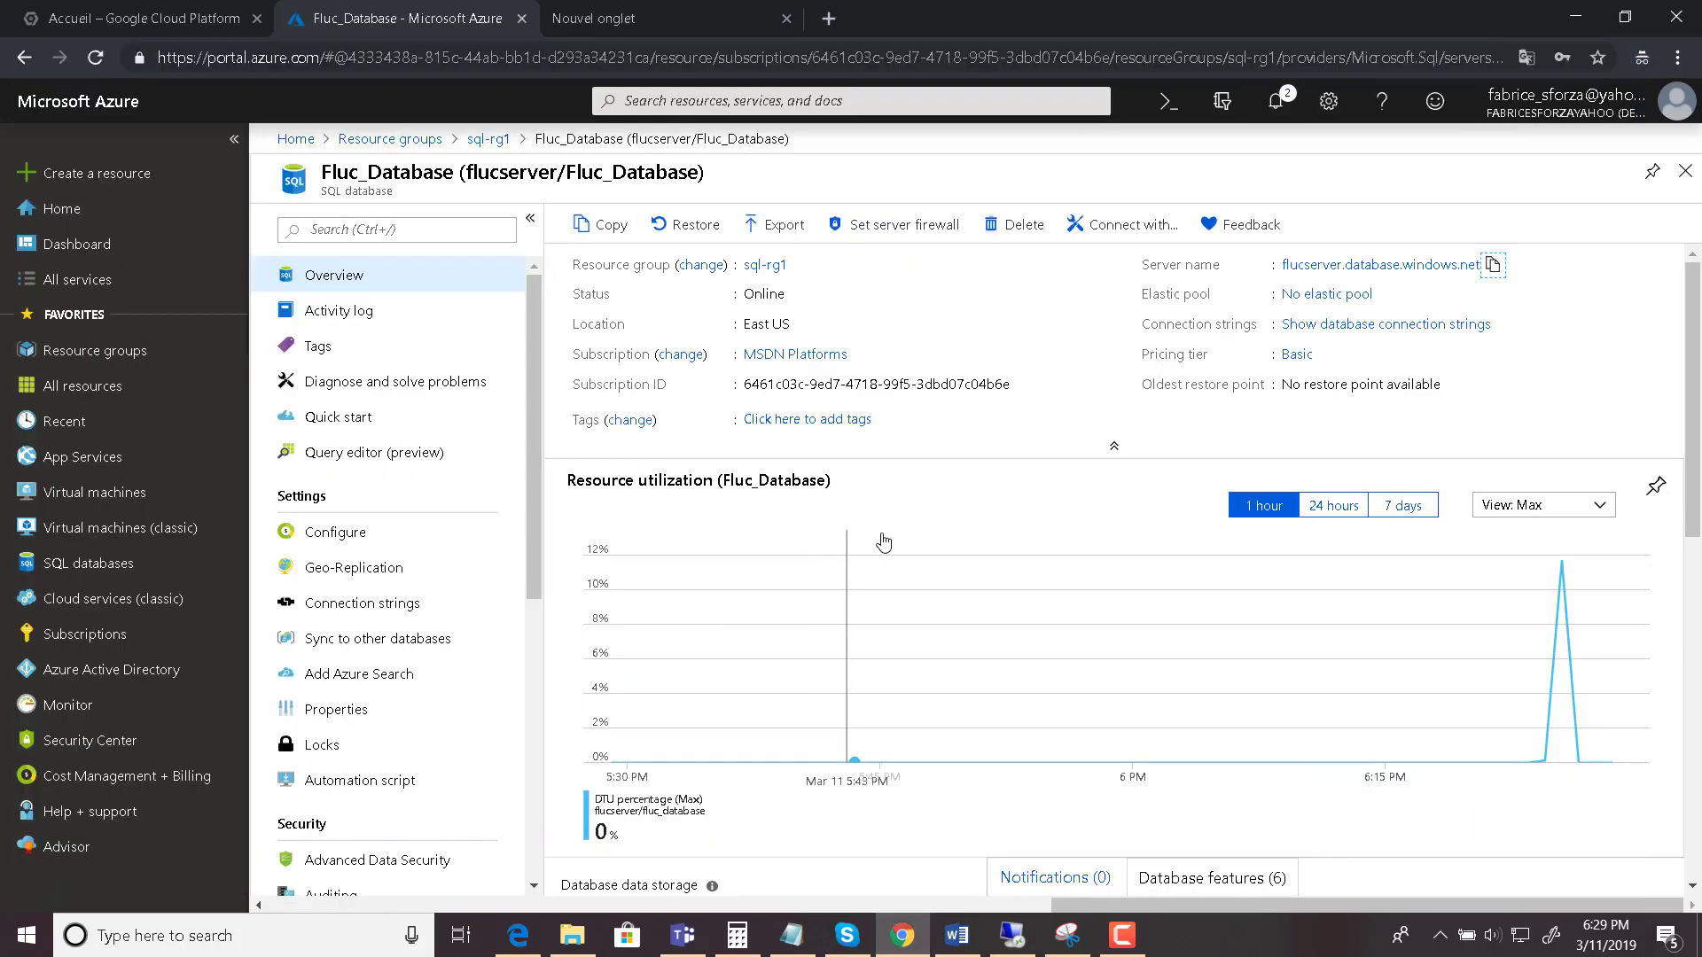